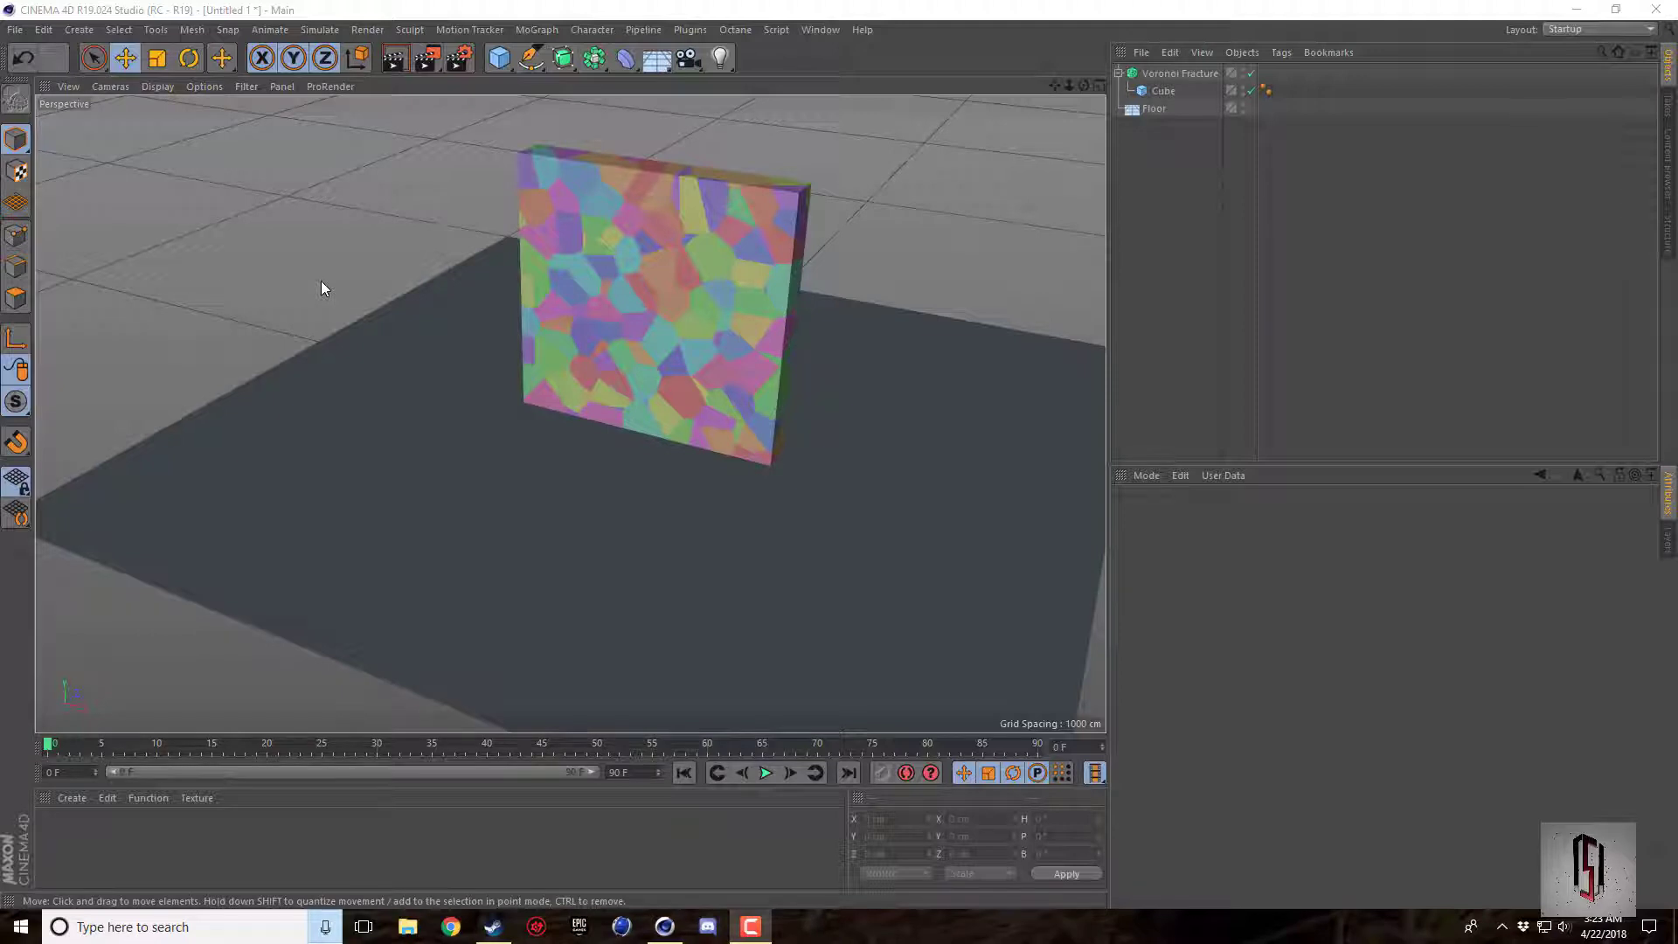
Select the Voronoi Fracture to show its 200-point distribution source settings.
click(615, 320)
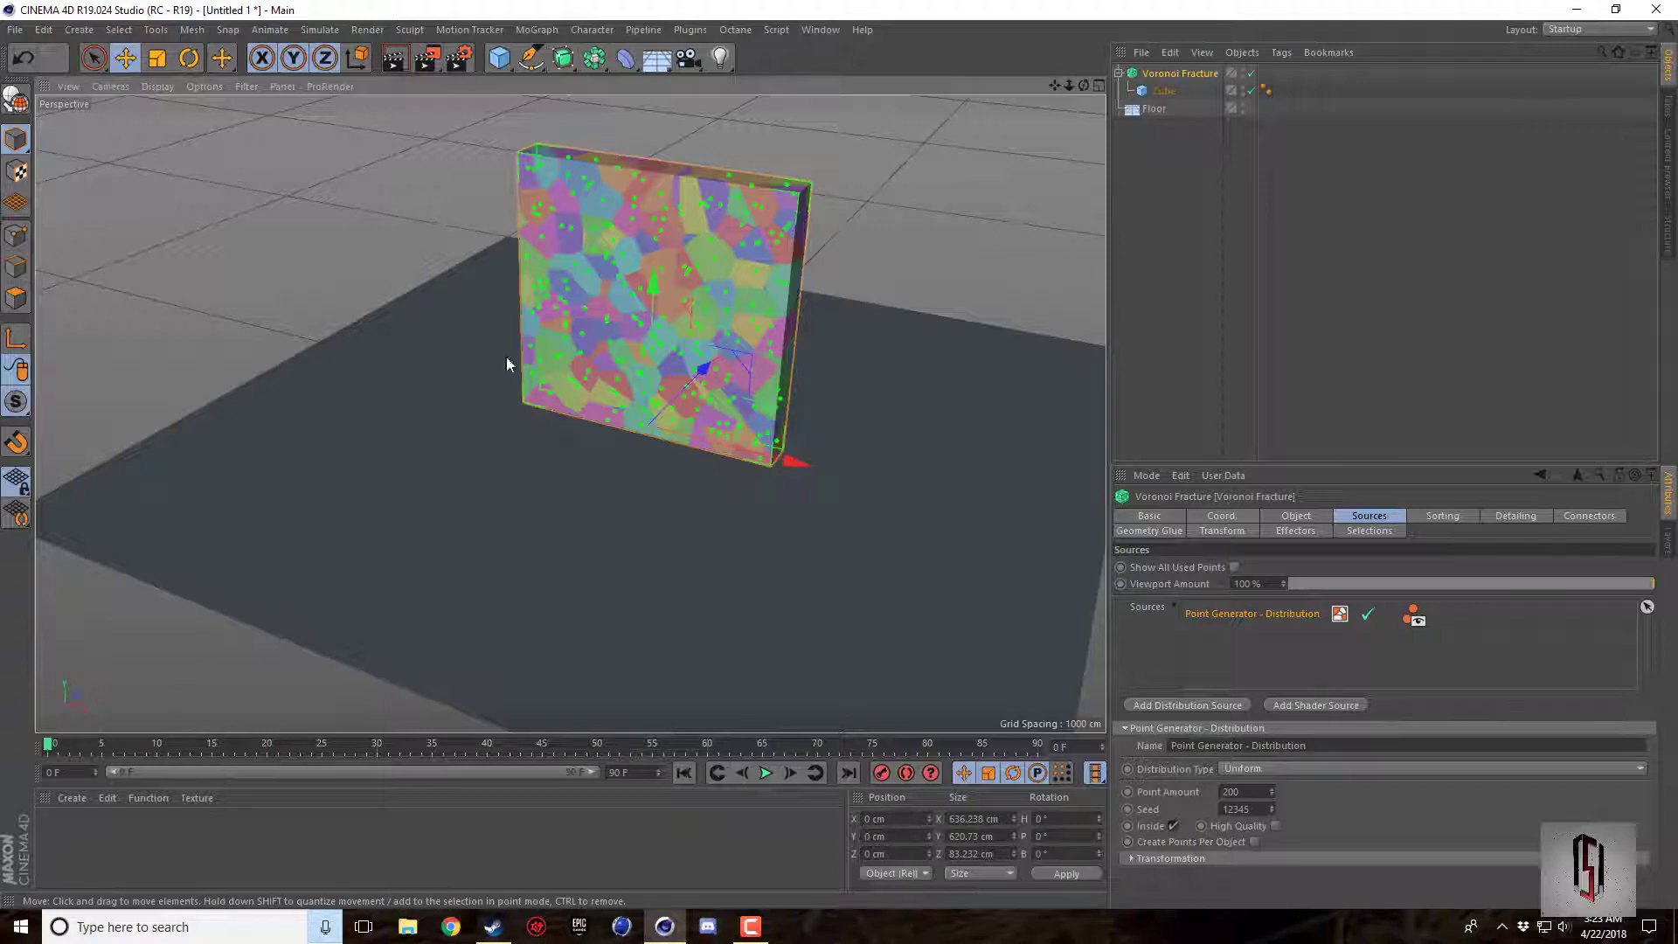
Stretch the fractured Cube's X size to 1045 cm.
drag(1084, 85, 944, 254)
click(805, 315)
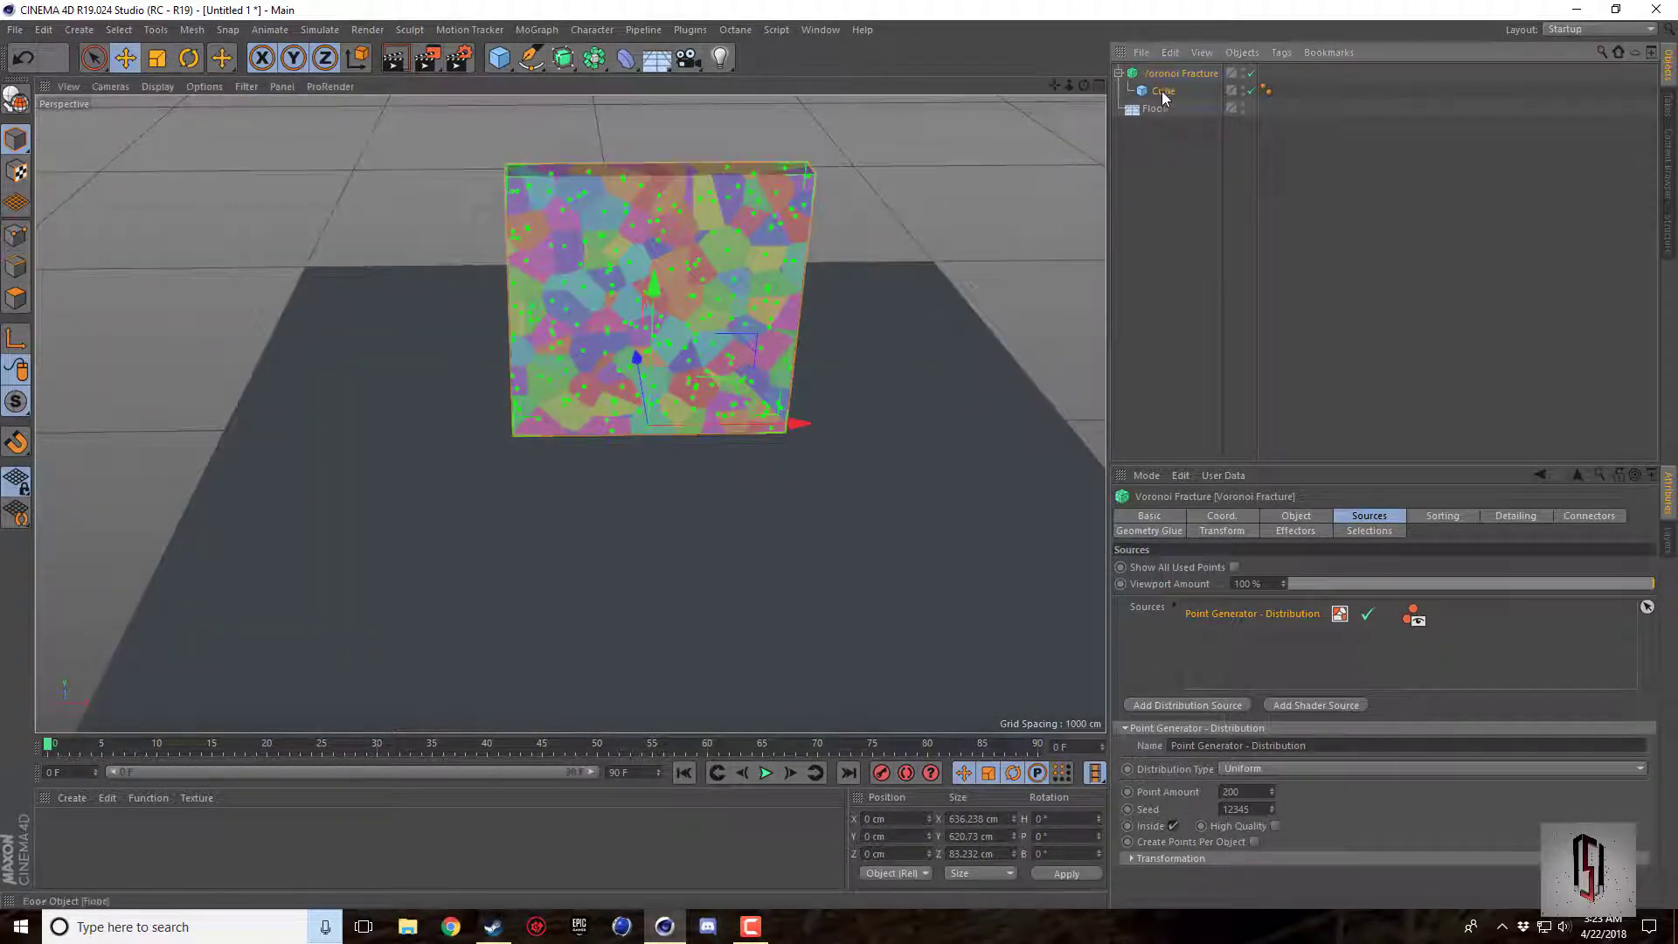
drag(805, 313, 953, 314)
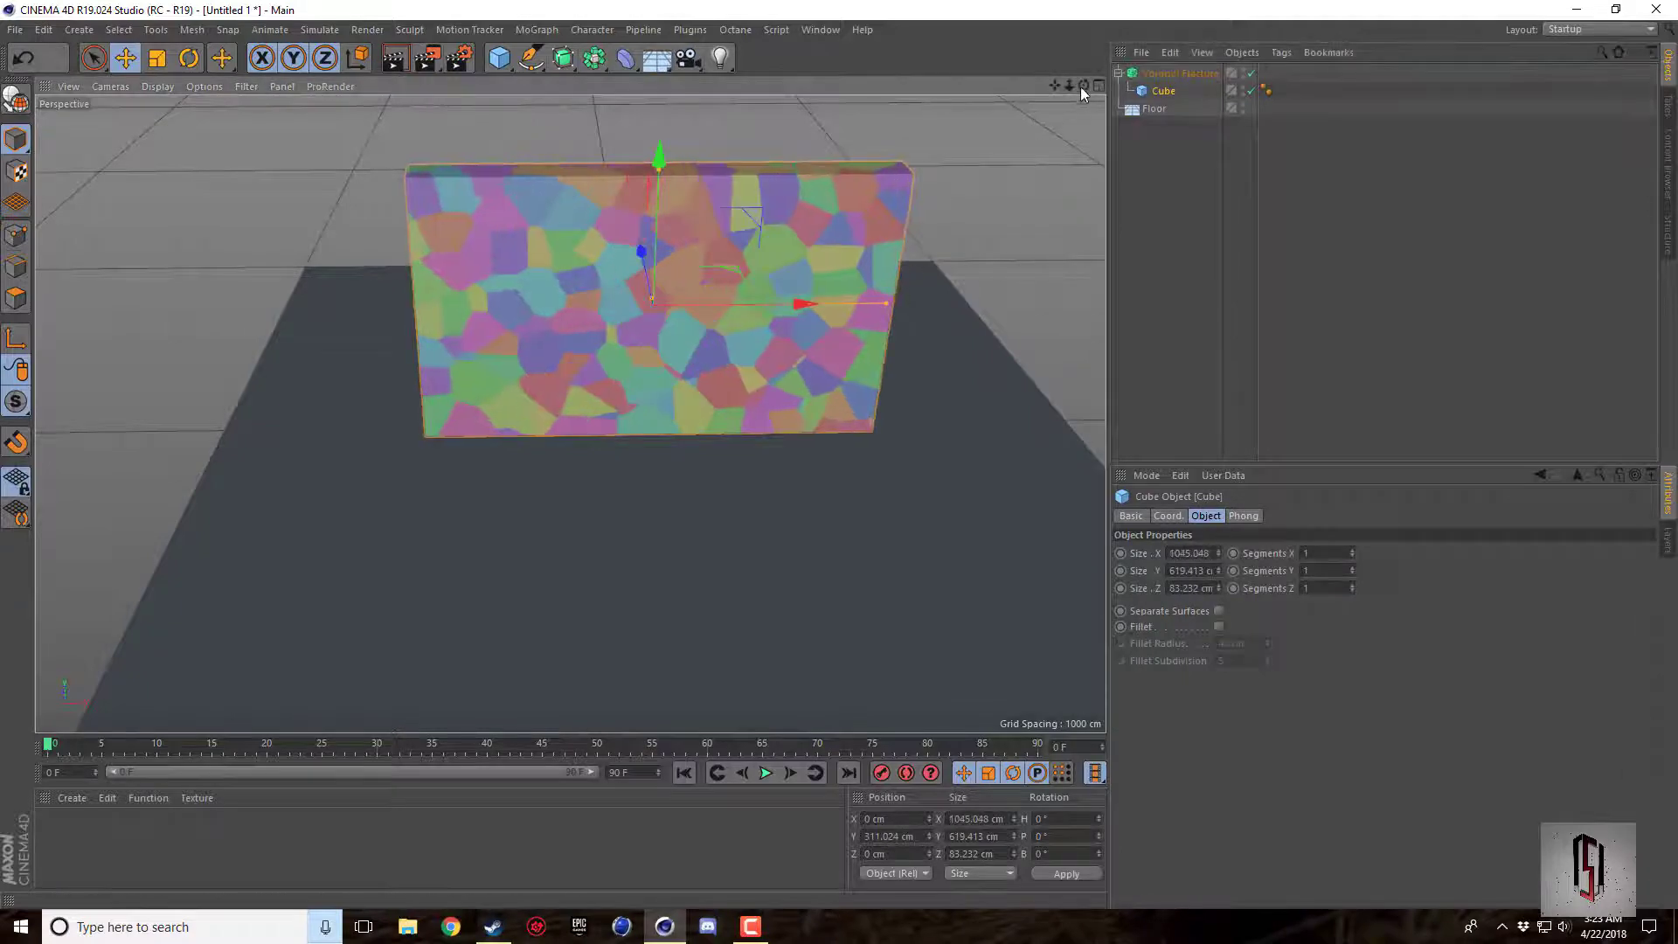
drag(1084, 85, 953, 100)
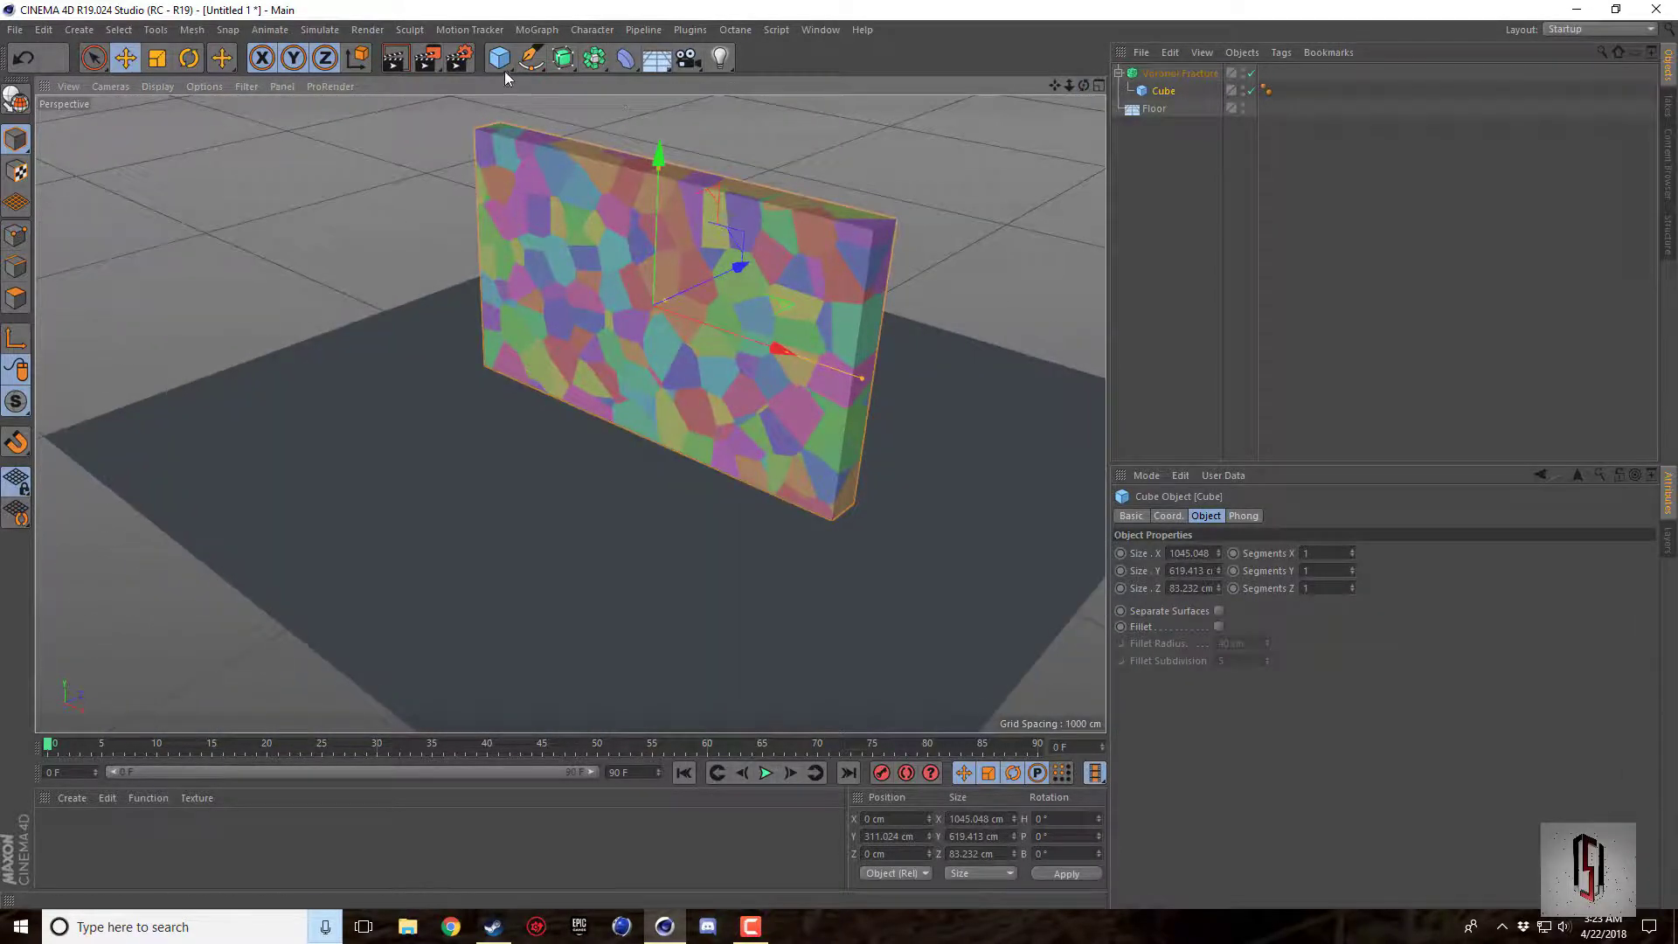
Add a Sphere with a 50 cm radius and lift it off the floor.
drag(502, 63, 818, 112)
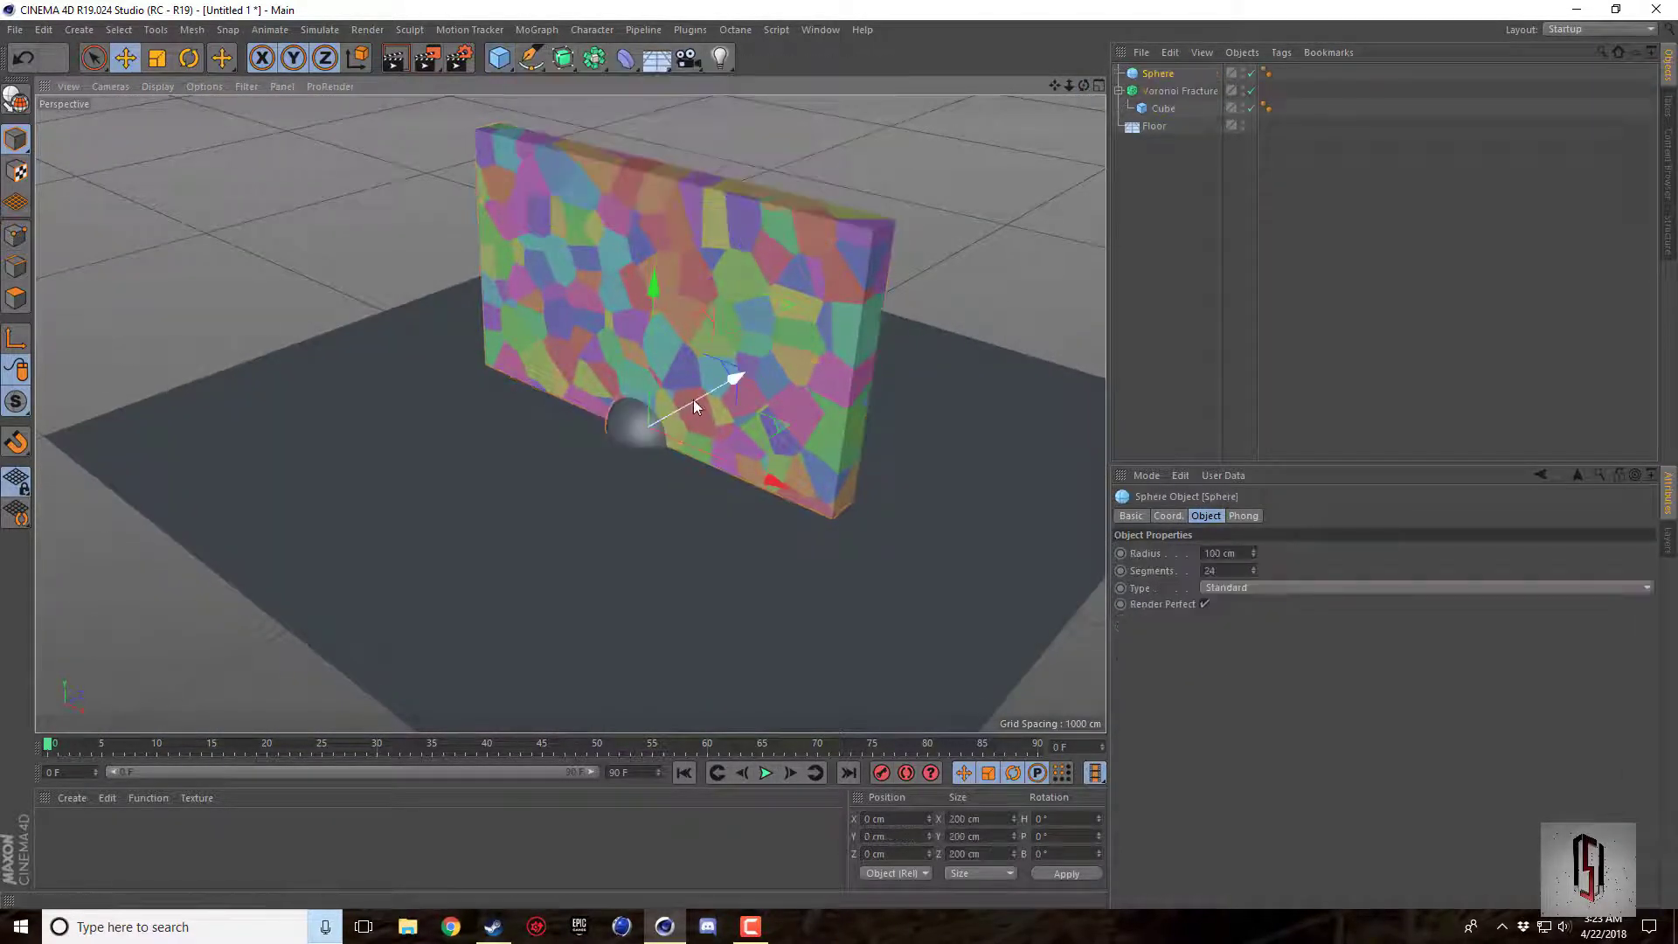
drag(694, 398, 528, 482)
double_click(1222, 552)
text(20)
key(Return)
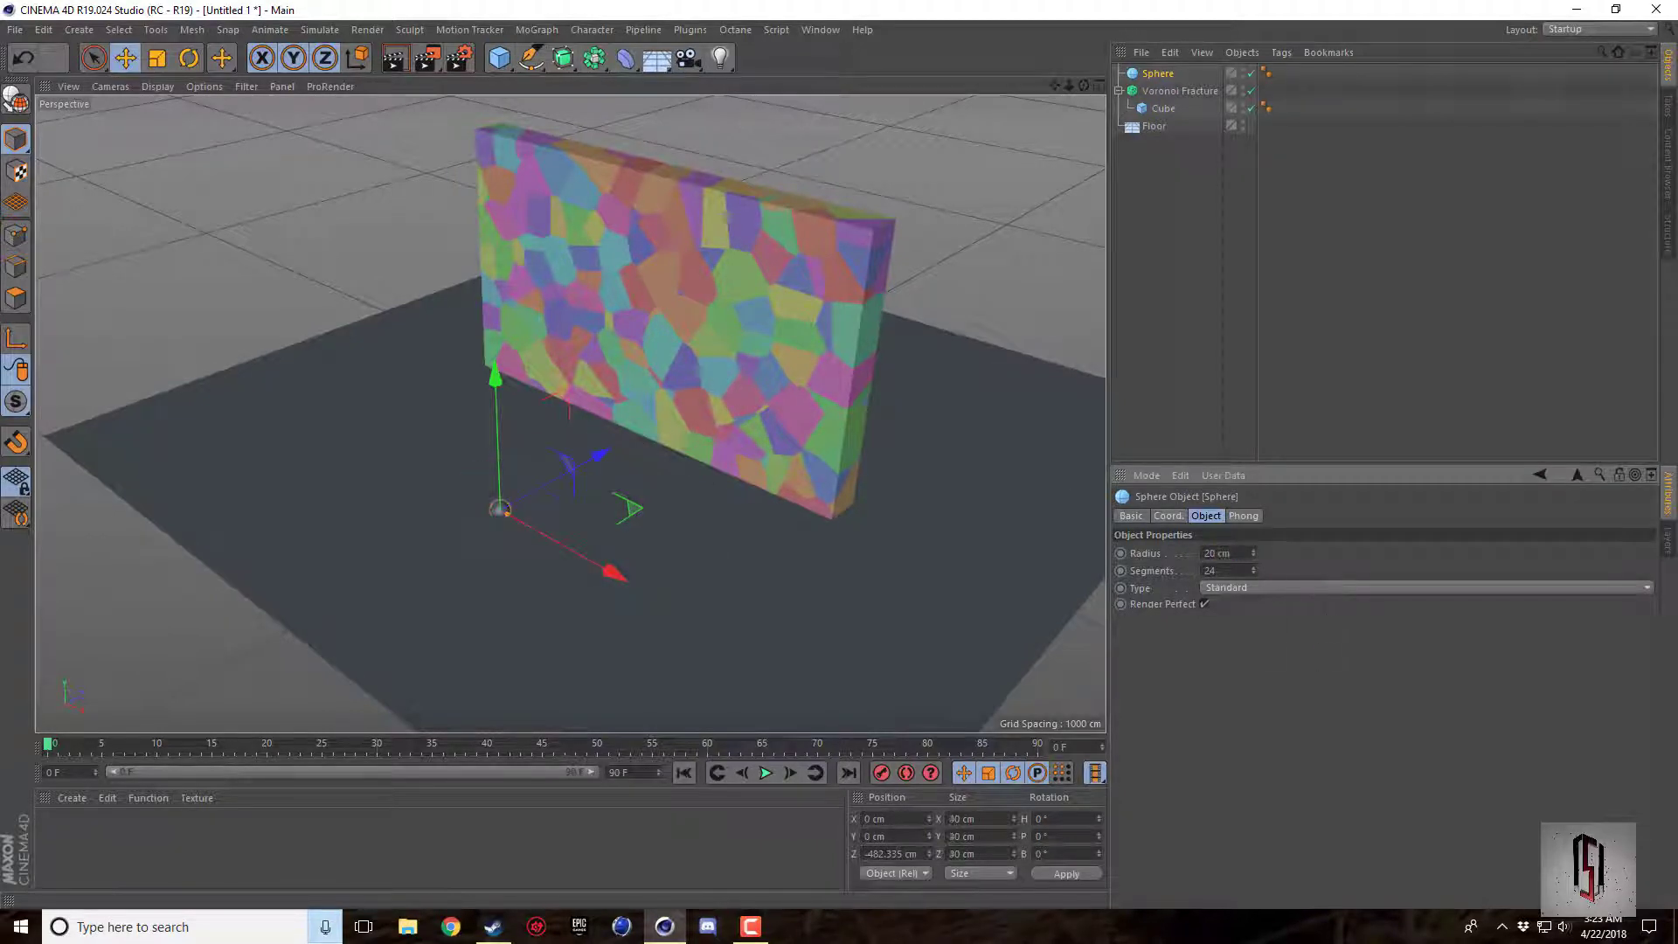
text(50)
key(Return)
drag(504, 421, 495, 394)
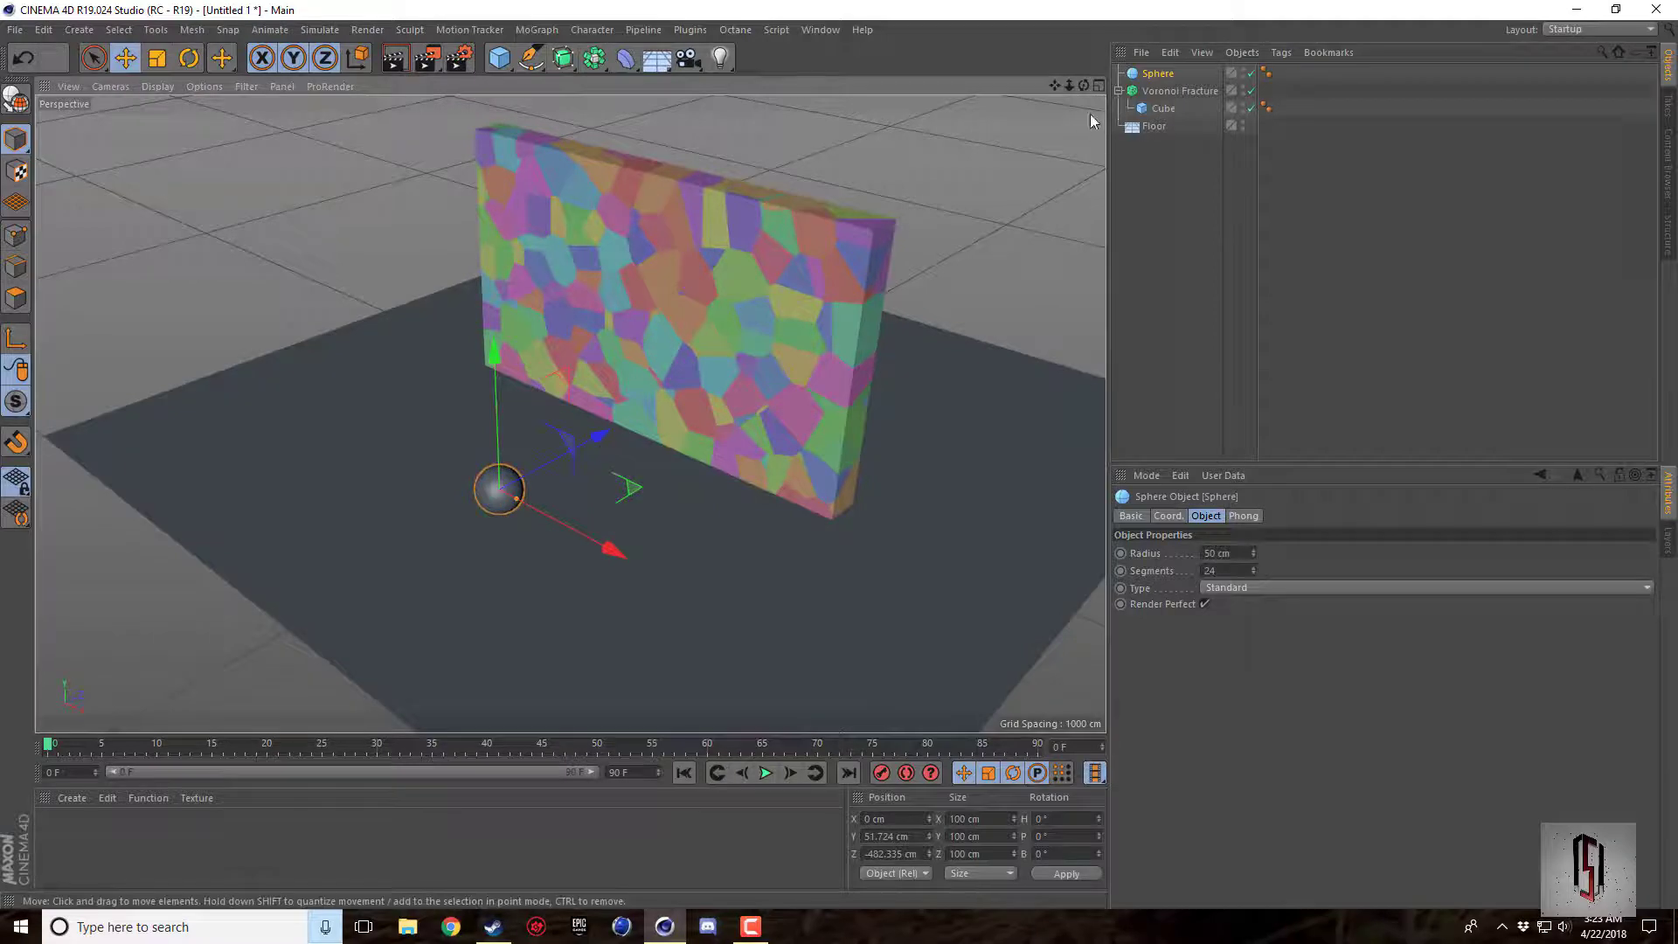
Keyframe the sphere past the wall along Z at frame 10 and play the animation.
alt+drag(1089, 116, 1082, 158)
drag(70, 752, 258, 763)
drag(150, 769, 165, 764)
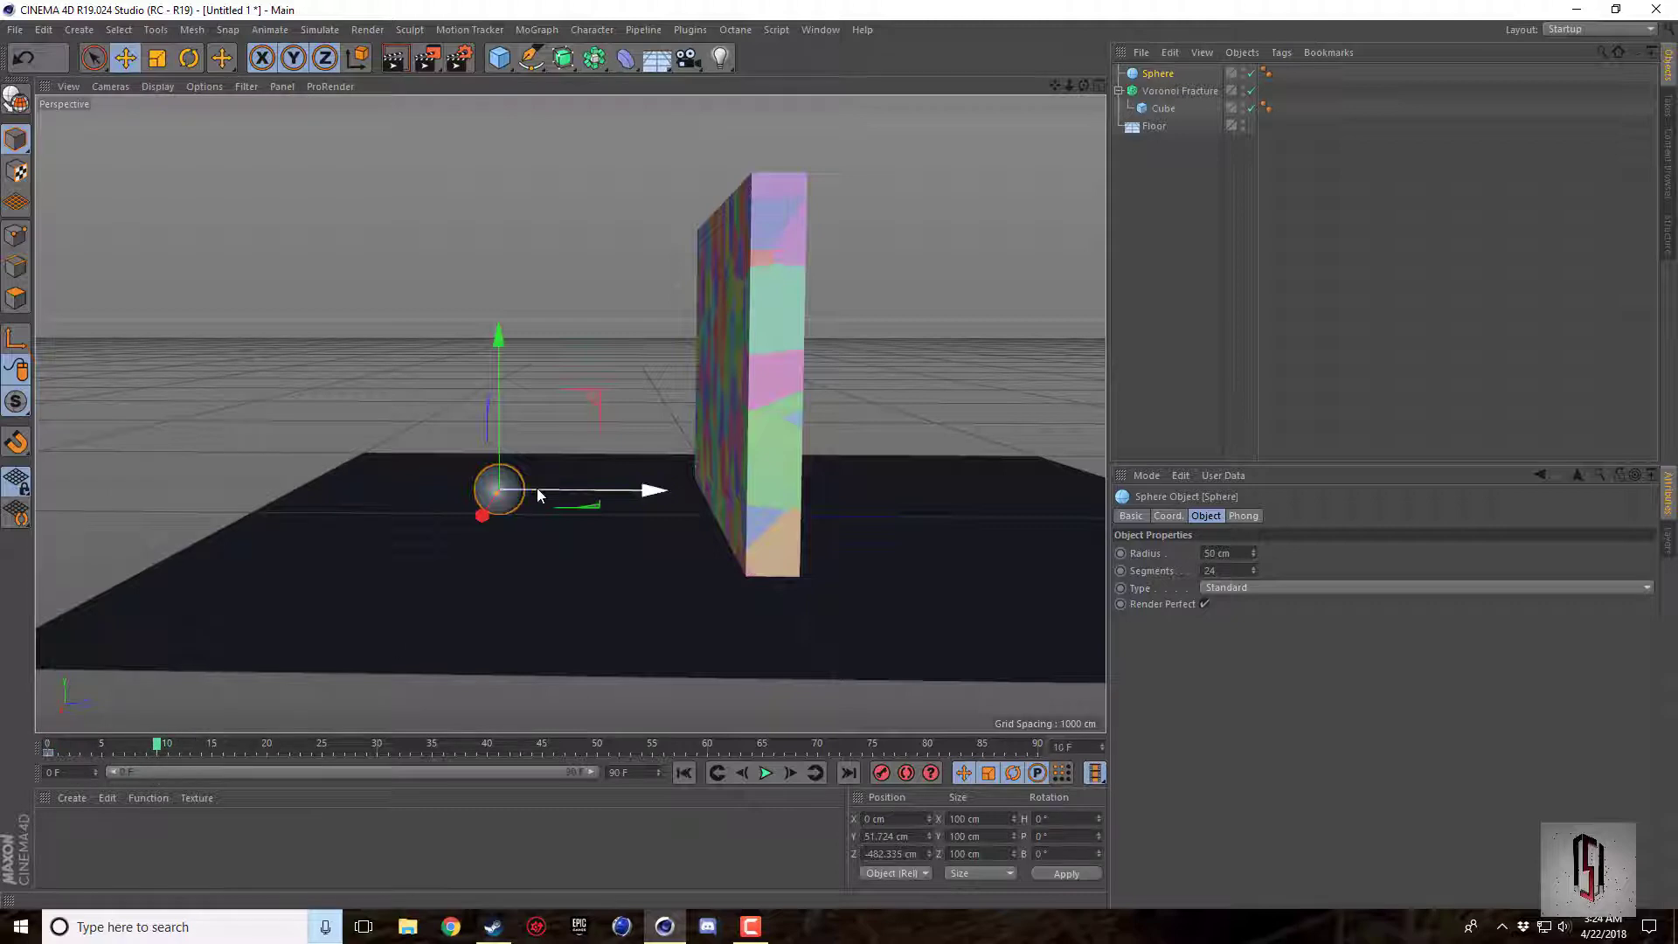
drag(537, 488, 951, 472)
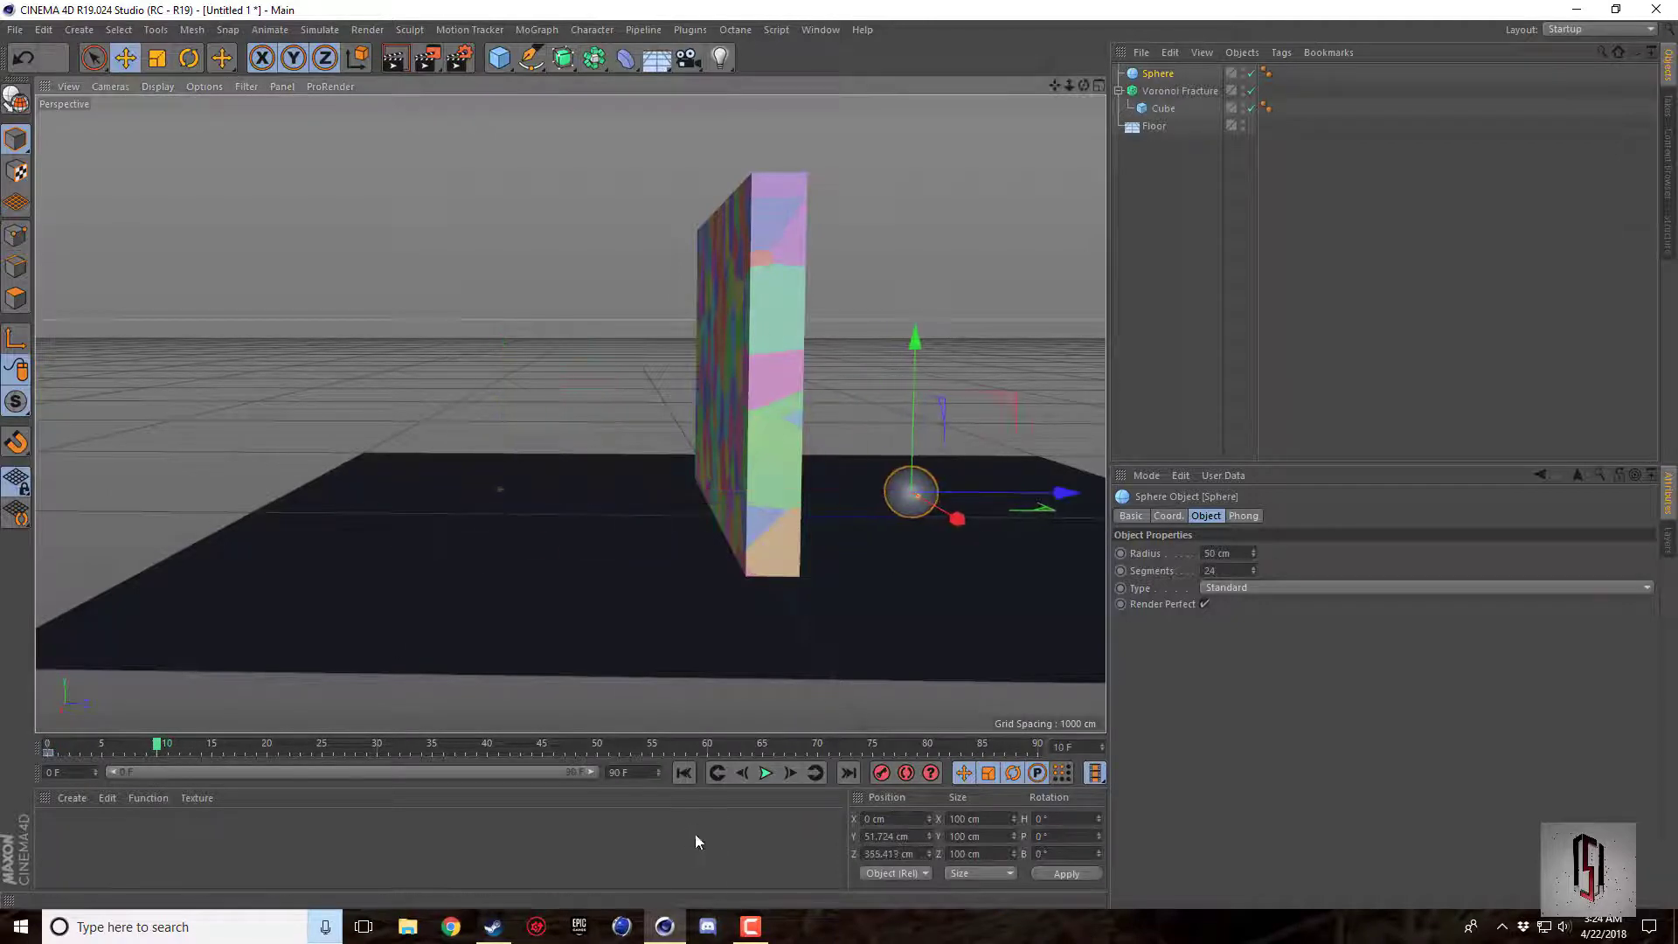
click(881, 773)
drag(1083, 81, 1042, 149)
click(765, 772)
drag(1084, 85, 1005, 118)
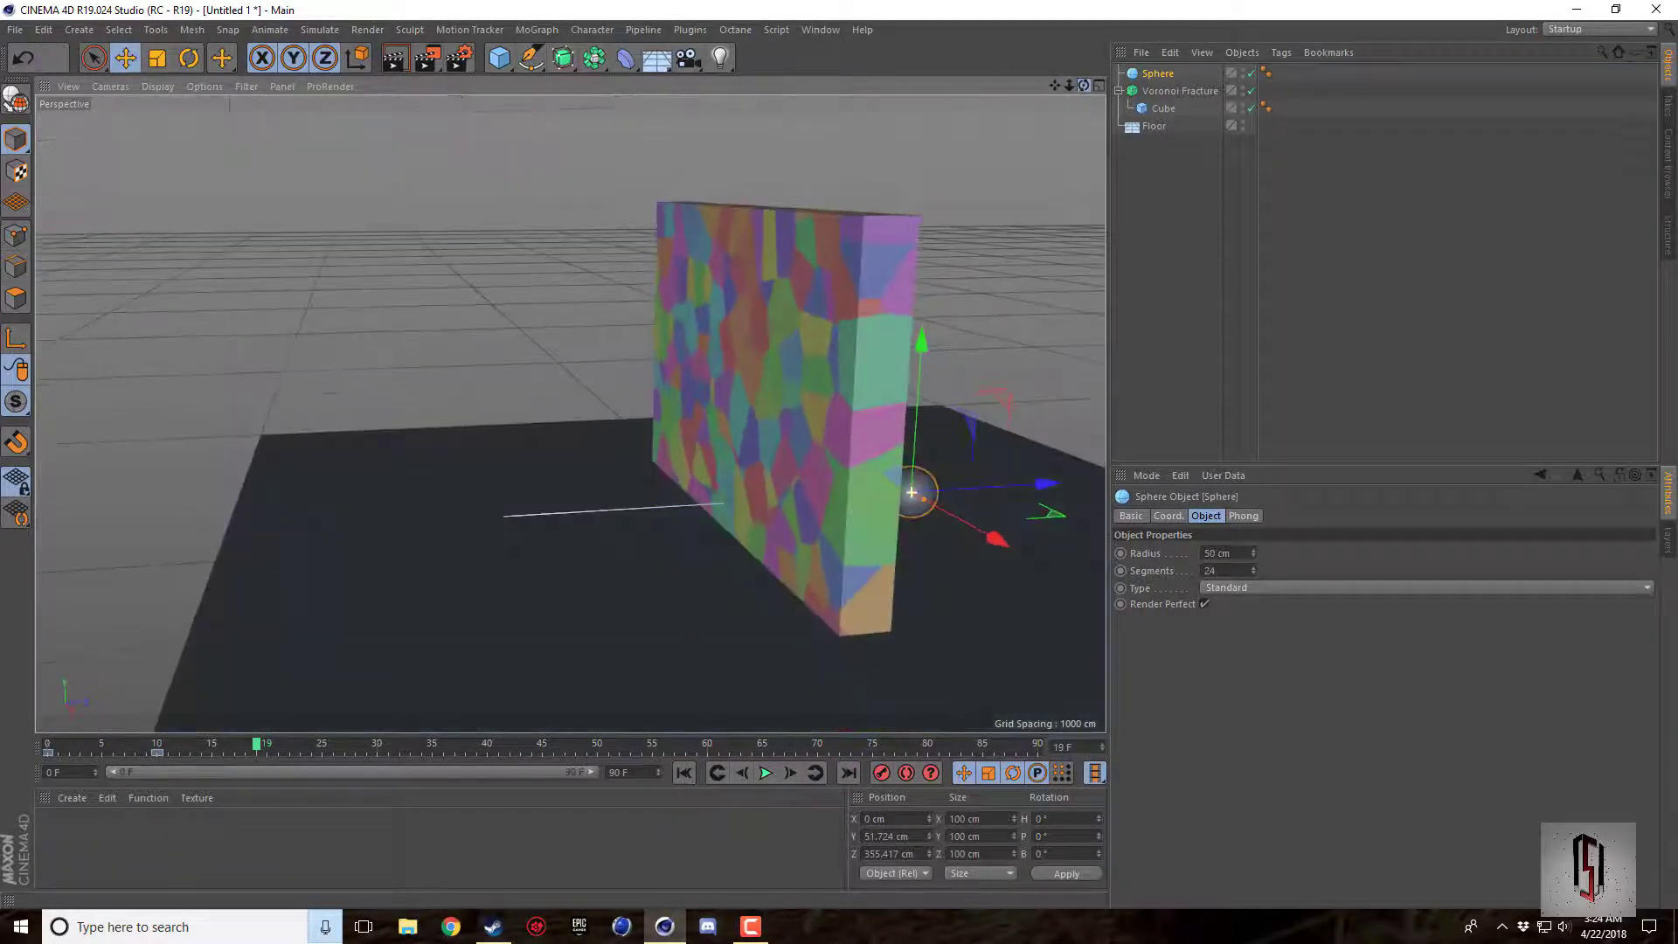
Add a Rigid Body simulation tag to the Sphere.
right_click(1170, 75)
mouse_move(1288, 246)
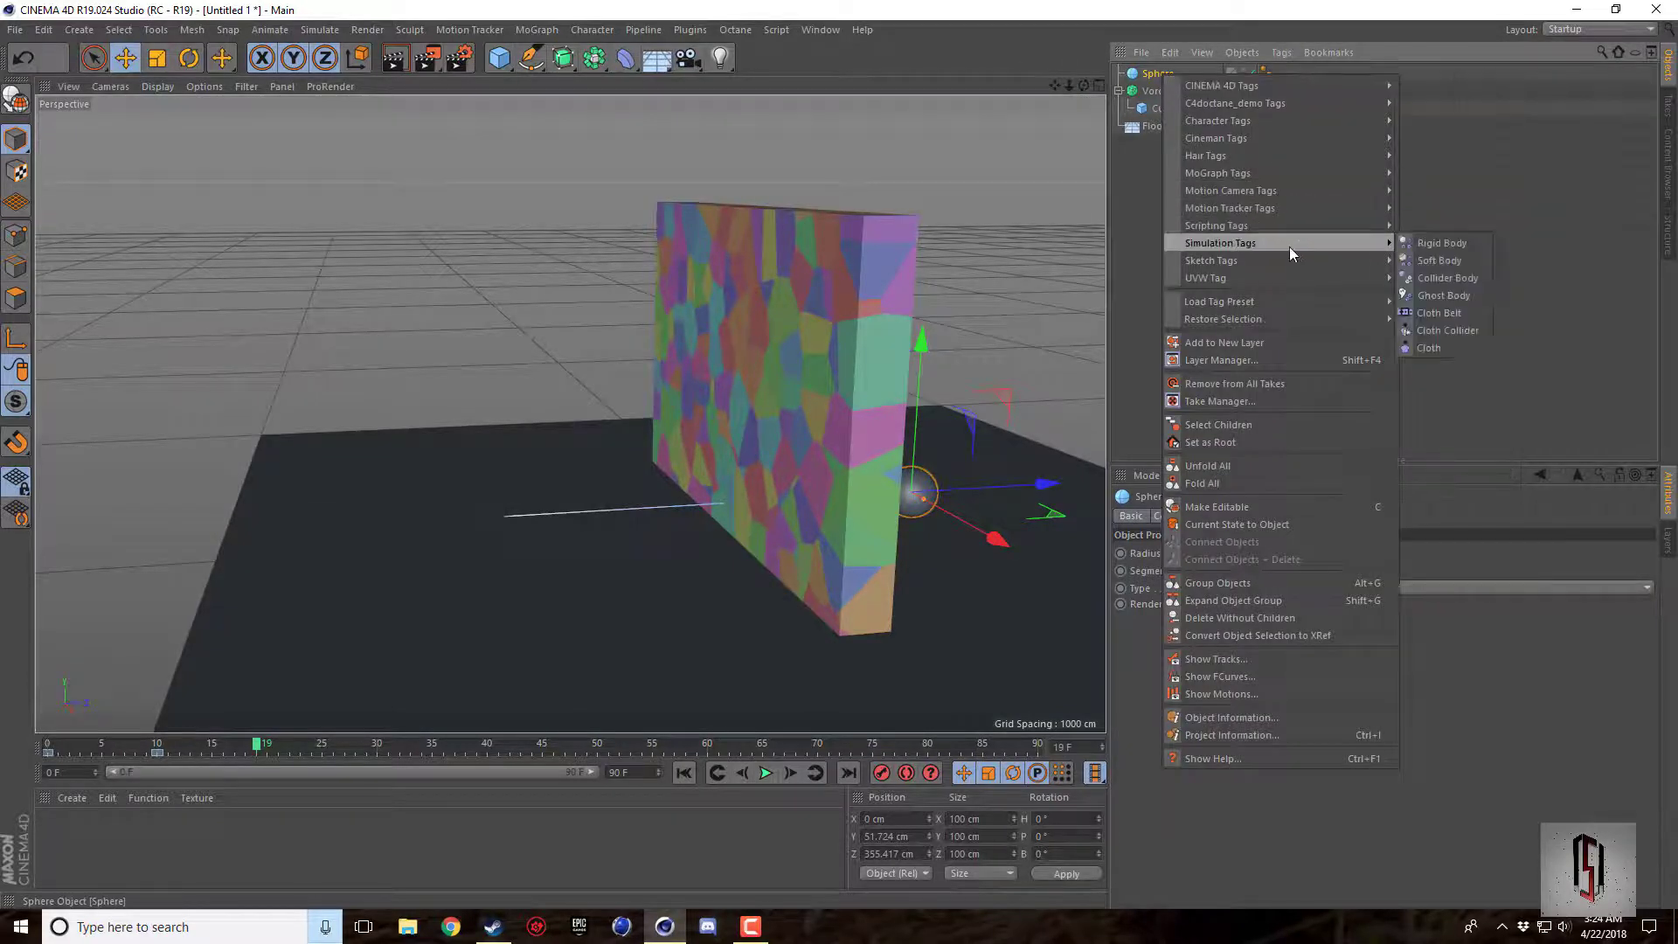
click(1422, 250)
Give the Voronoi Fracture a Dynamics Body tag triggered On Collision, then rewind to frame 0.
right_click(1178, 90)
mouse_move(1245, 98)
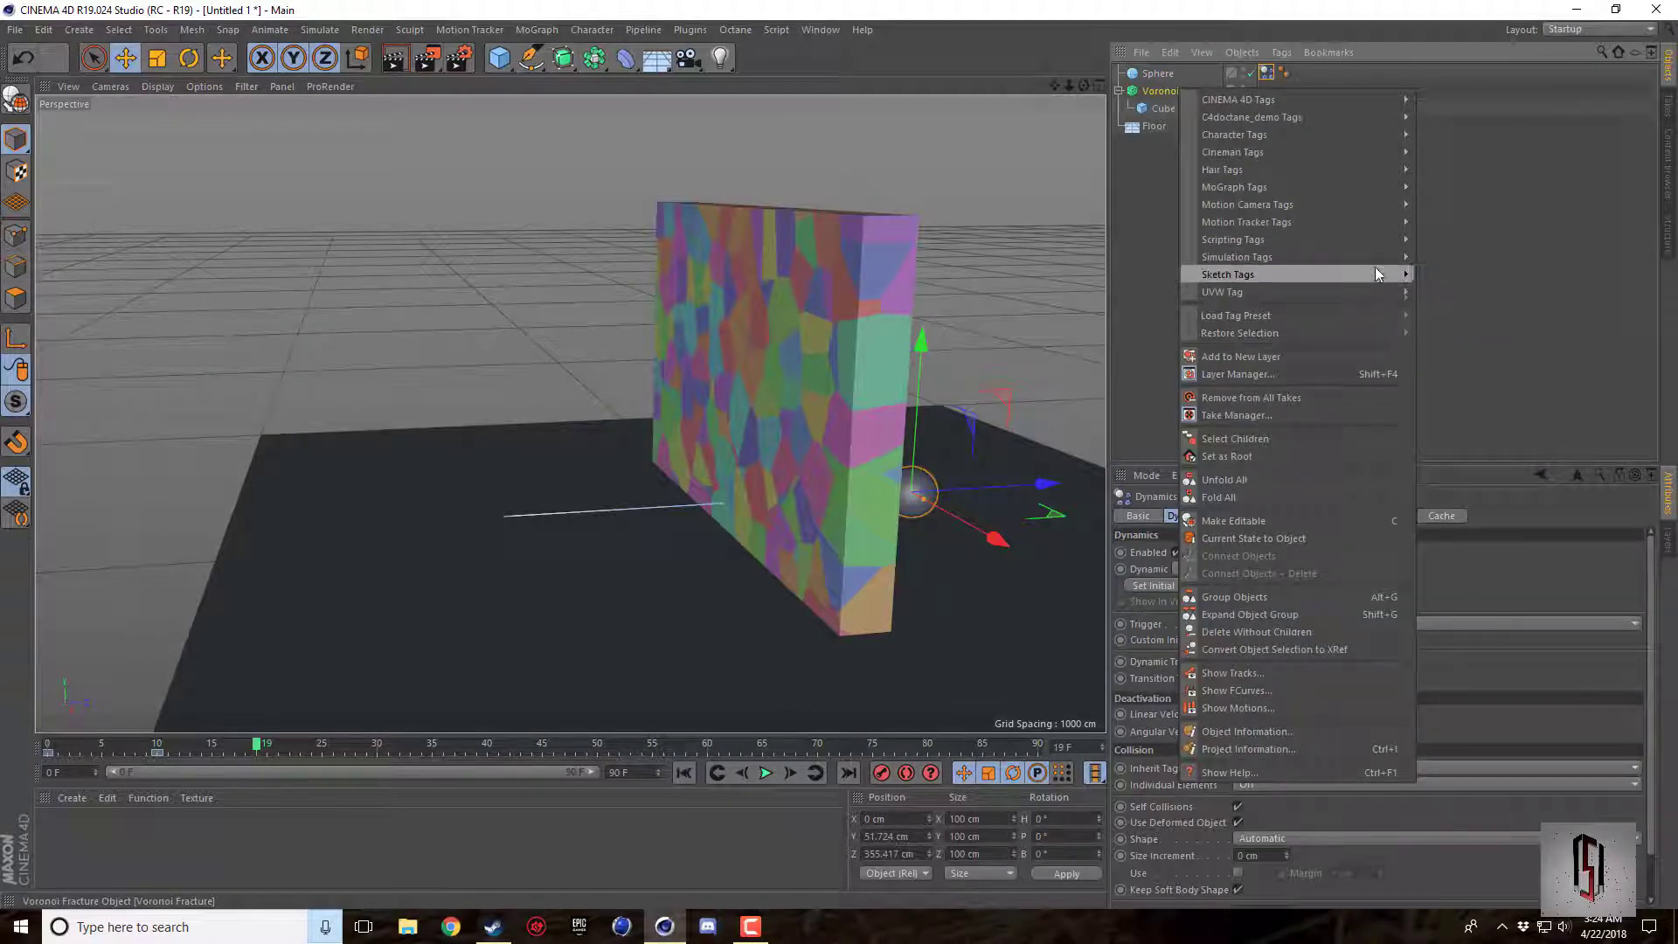
mouse_move(1385, 257)
click(1455, 274)
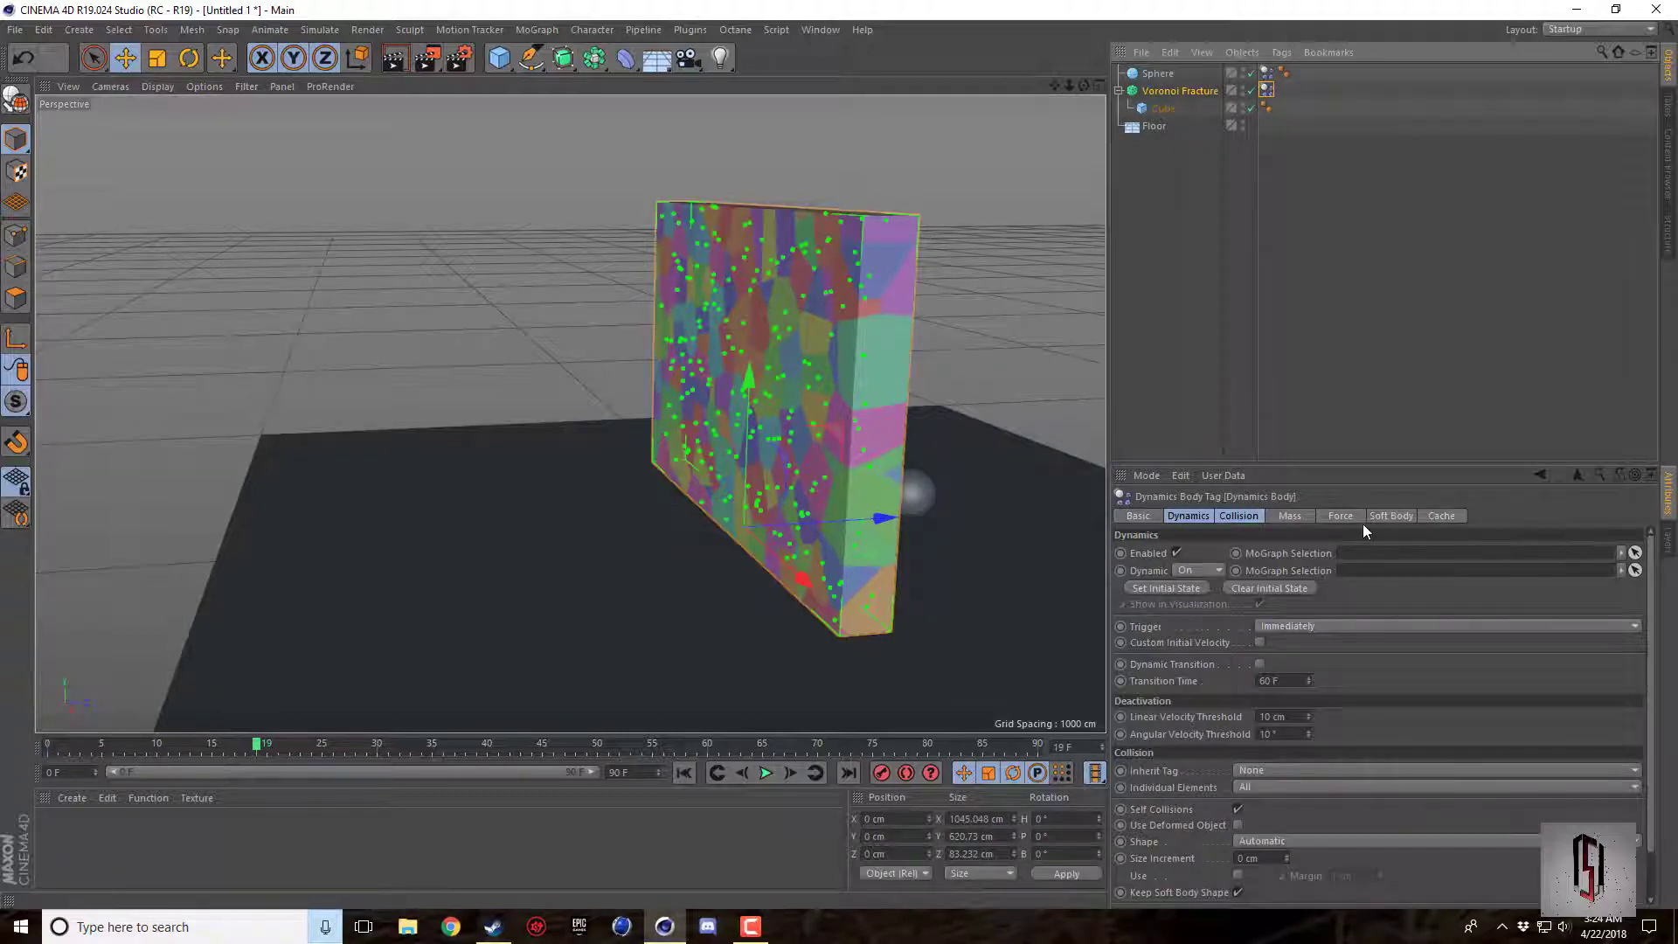
click(1285, 627)
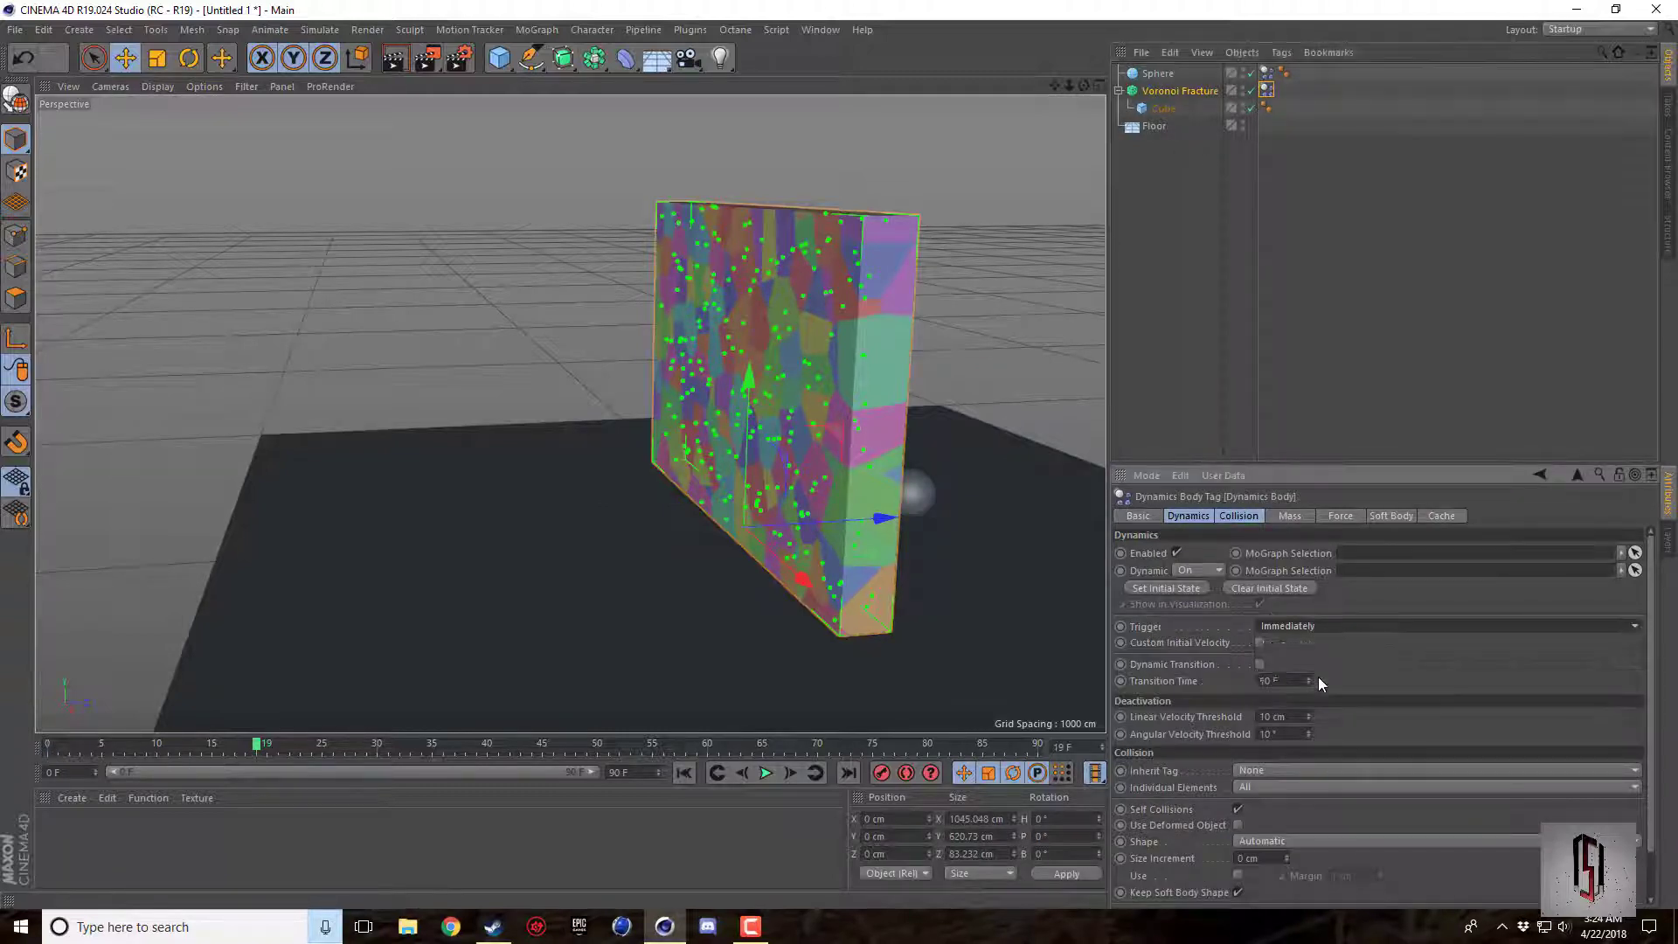
click(1318, 677)
drag(1084, 84, 1049, 87)
click(710, 777)
Change the Sphere's dynamics tag to a Collider Body and replay the simulation.
click(765, 772)
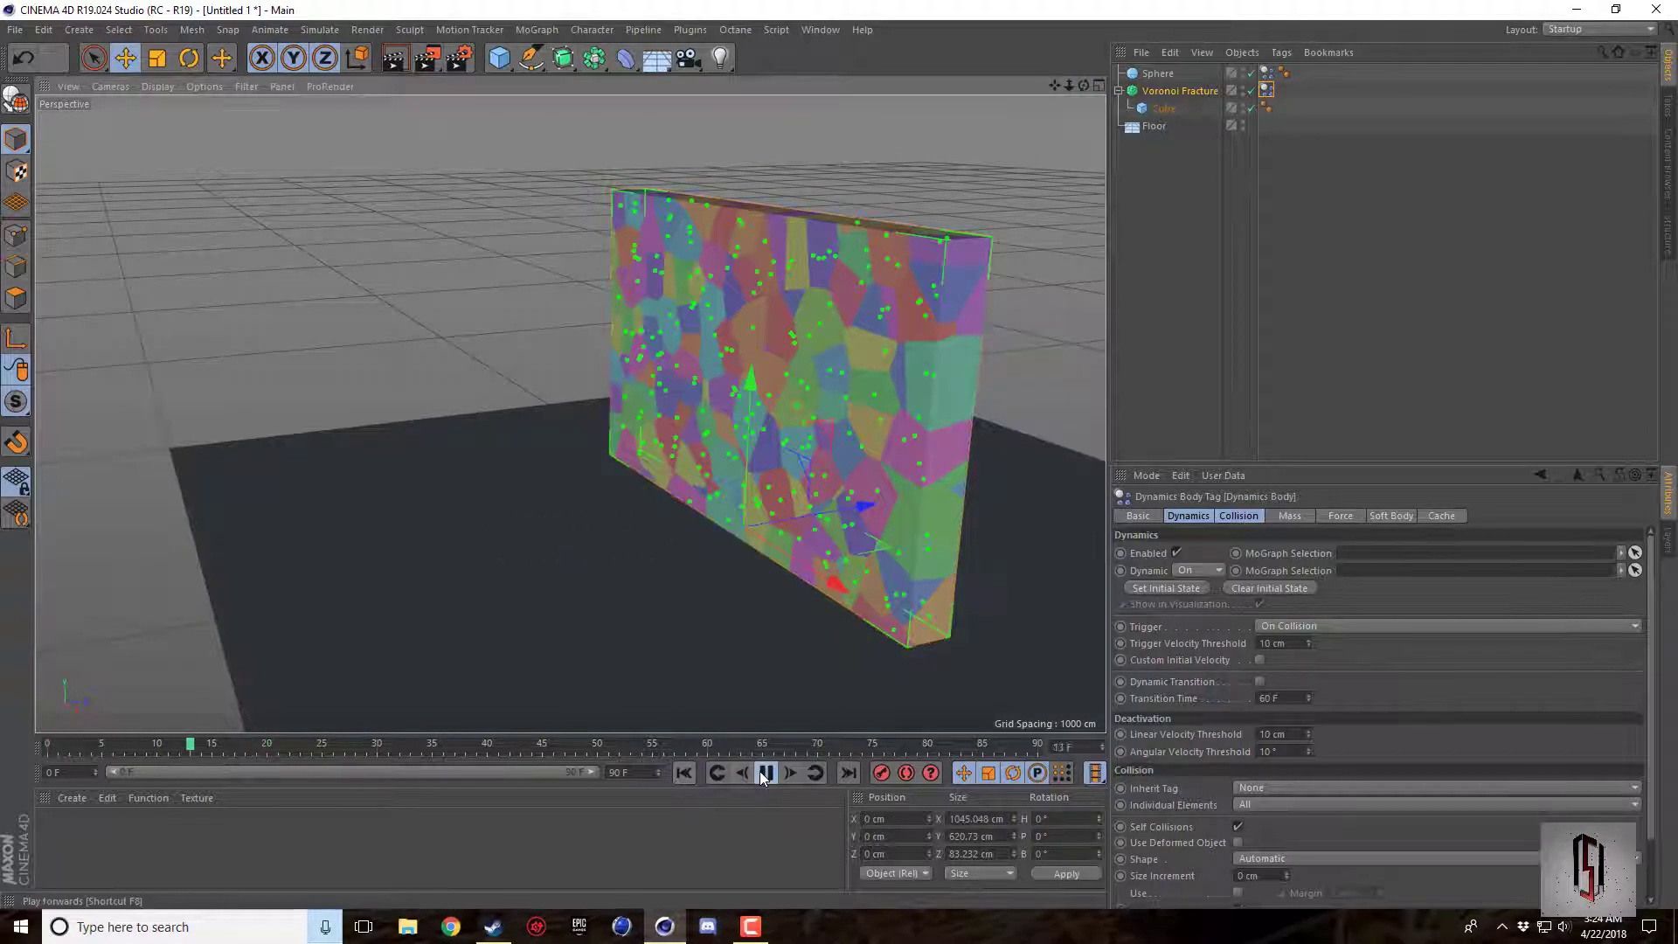
click(1267, 73)
right_click(1177, 72)
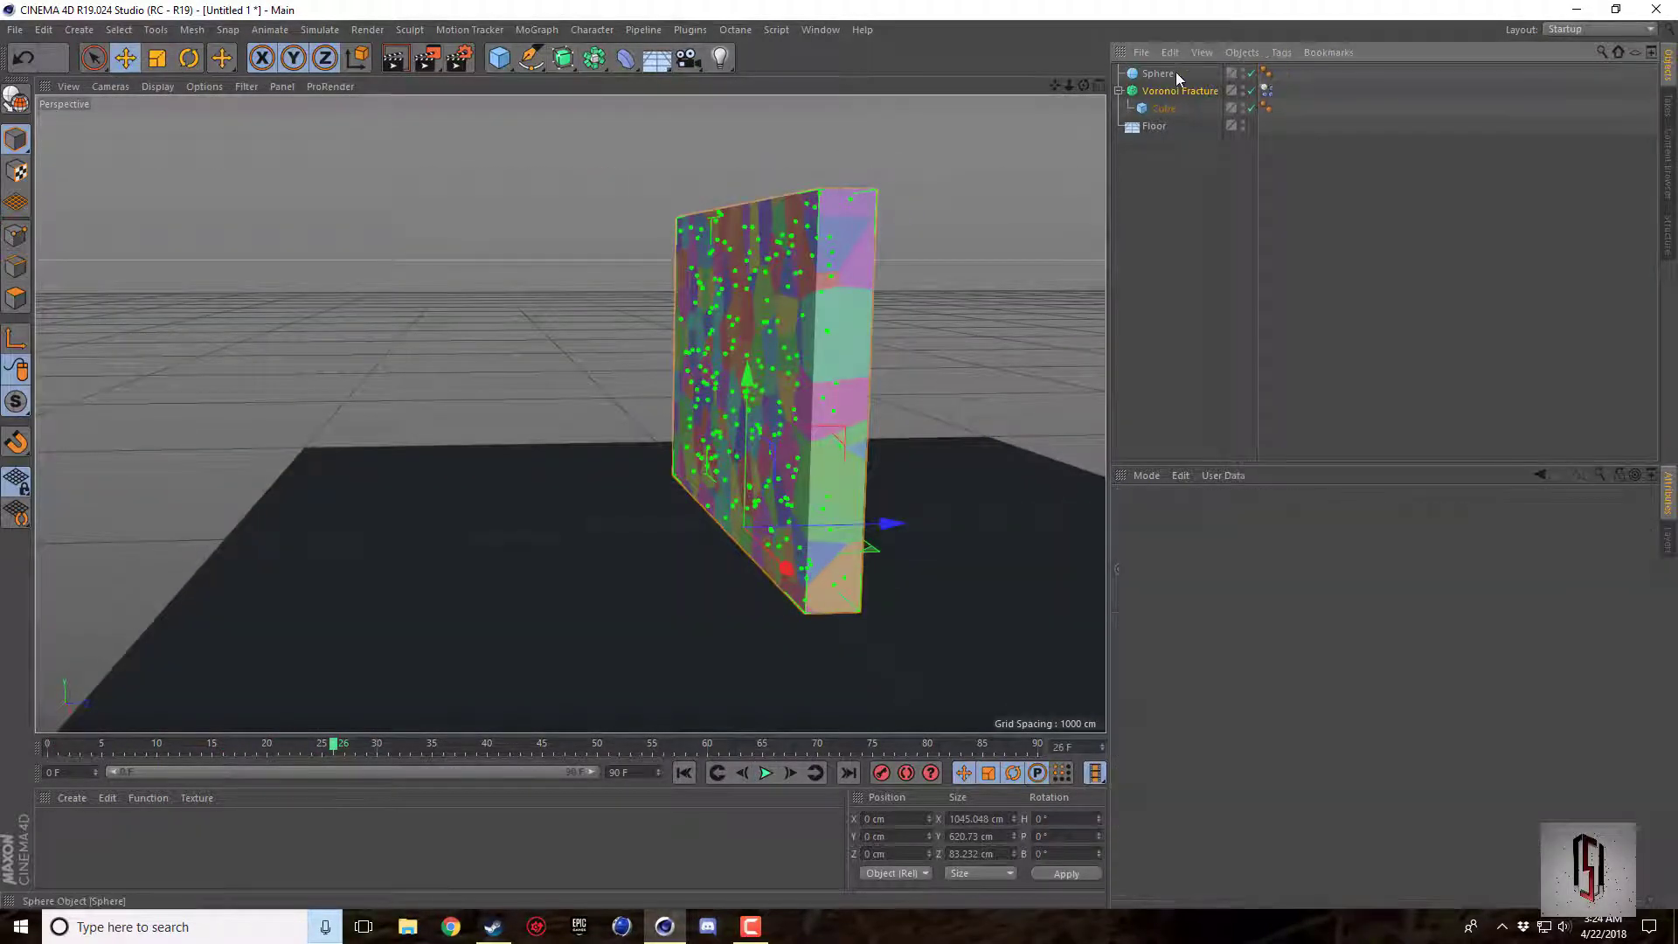
mouse_move(1323, 244)
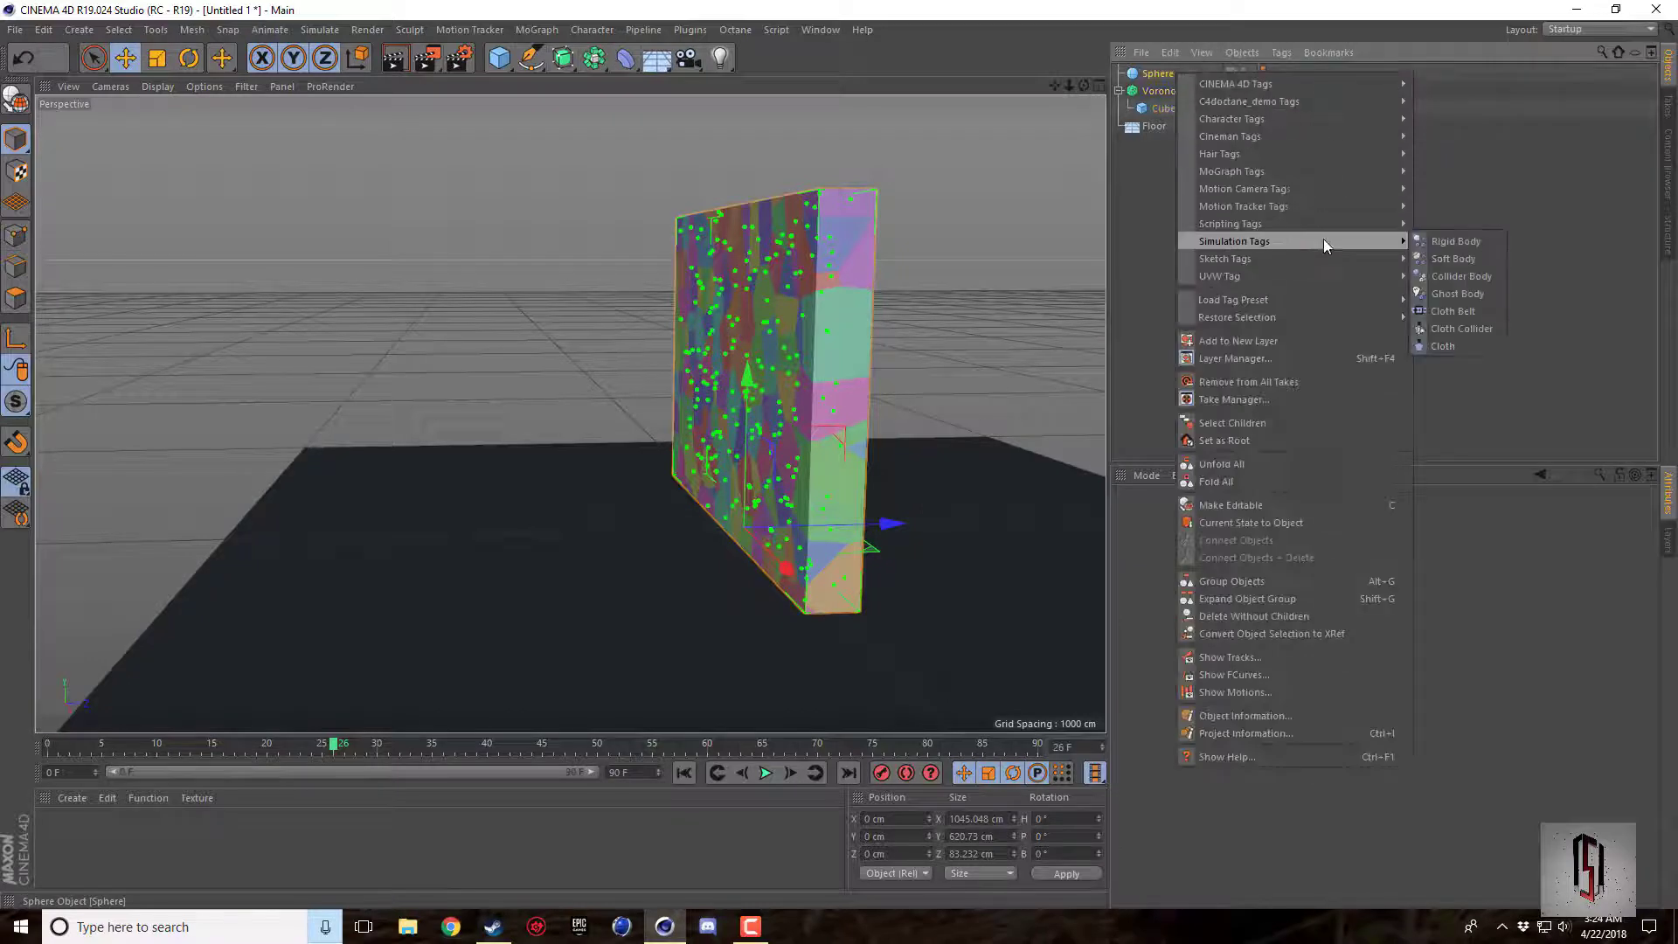
click(1444, 278)
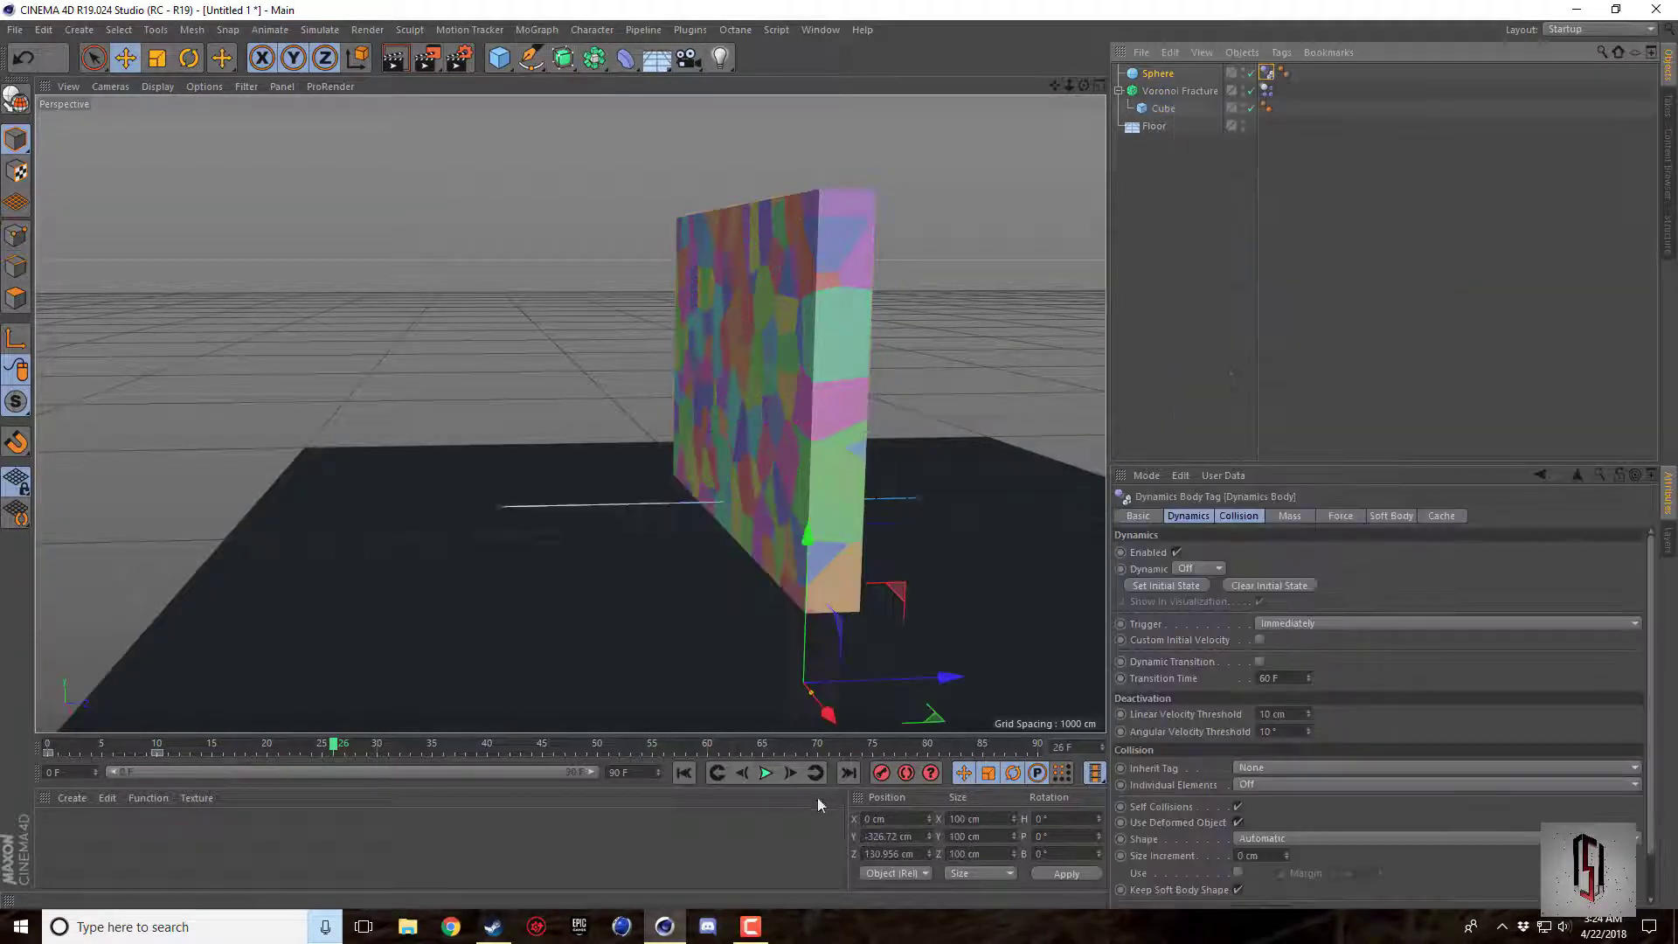
click(683, 772)
click(765, 773)
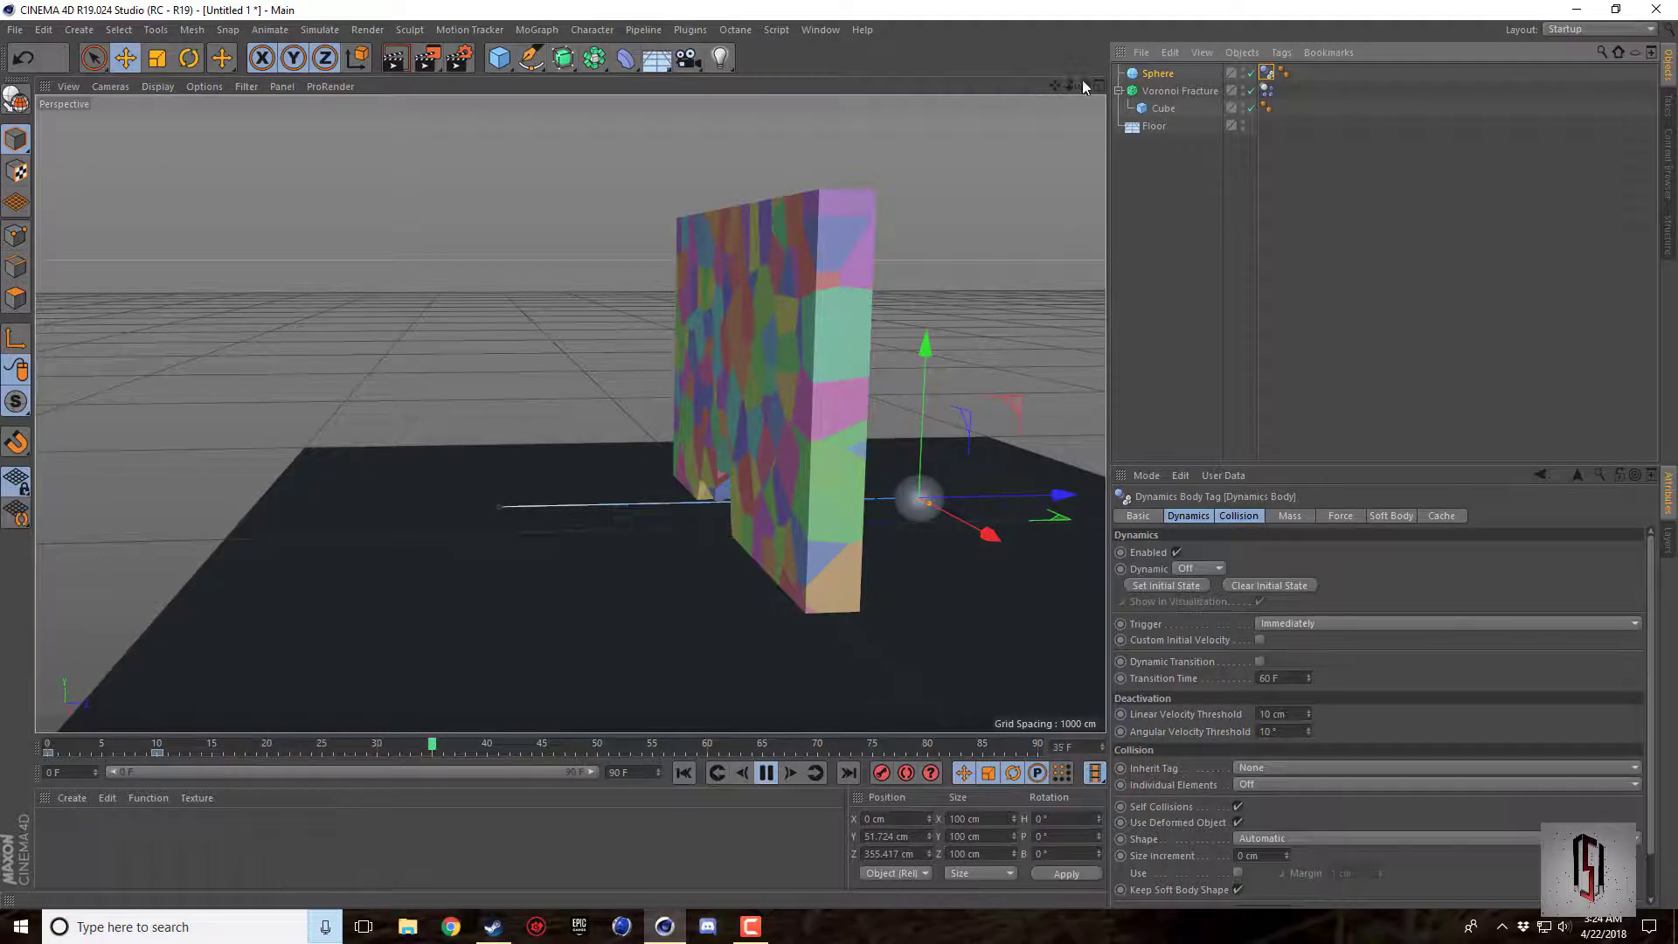
alt+drag(560, 393, 769, 420)
click(765, 773)
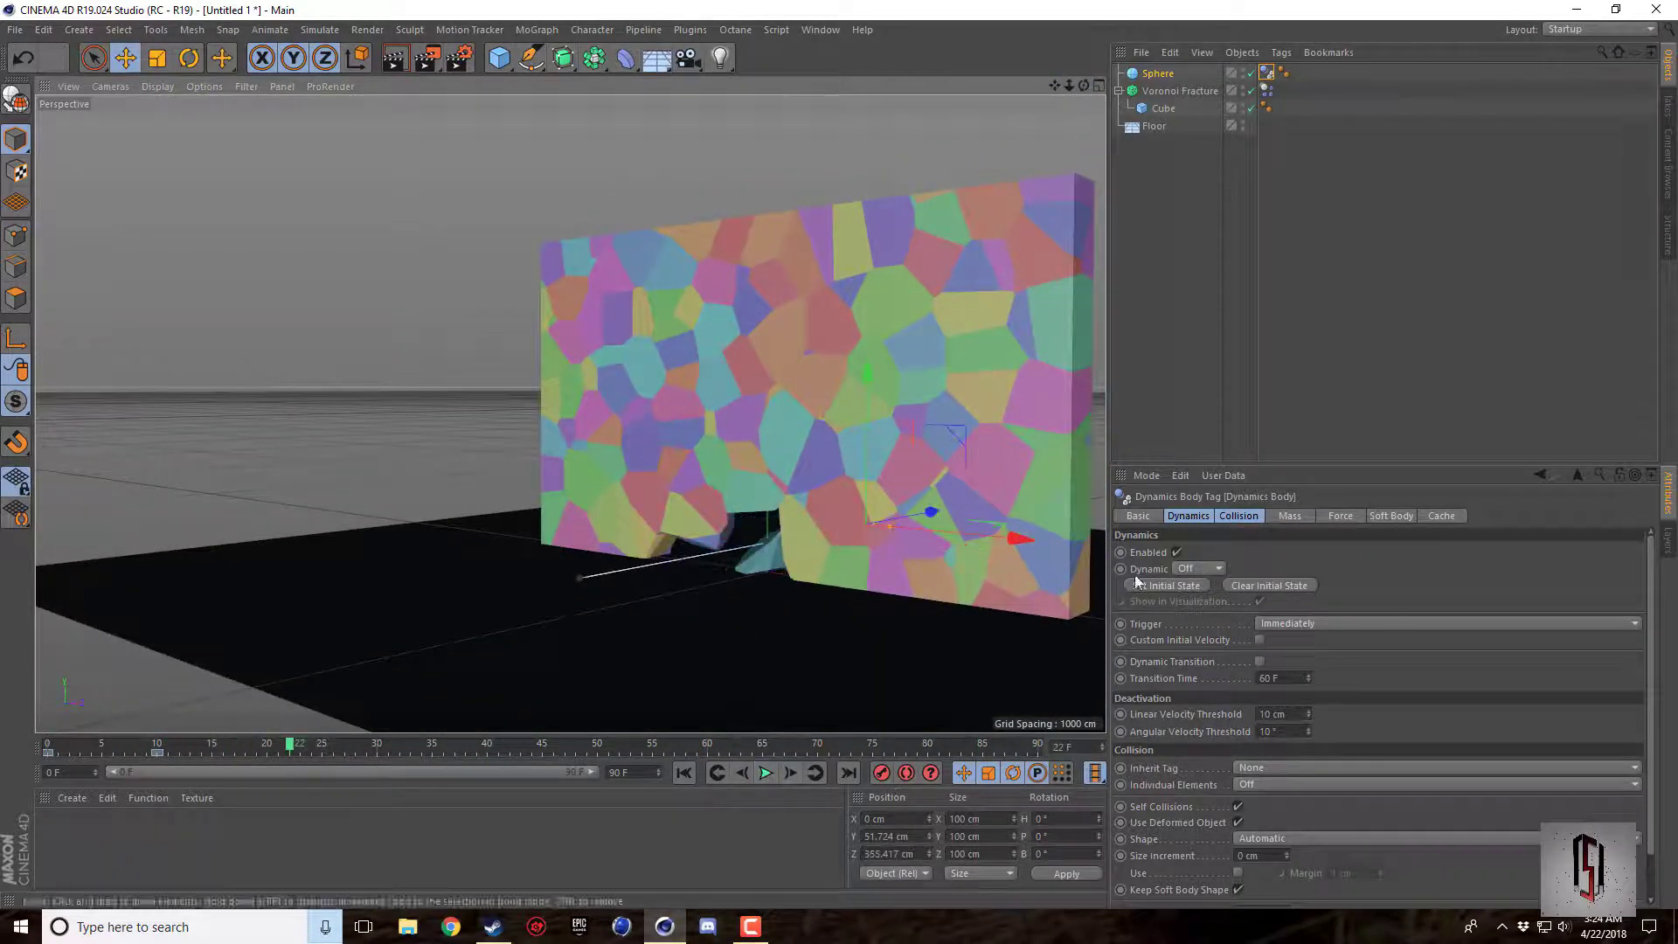
Set the sphere's radius to 100 cm, raise it, and rekey its position at frame 10.
click(1158, 75)
click(1232, 554)
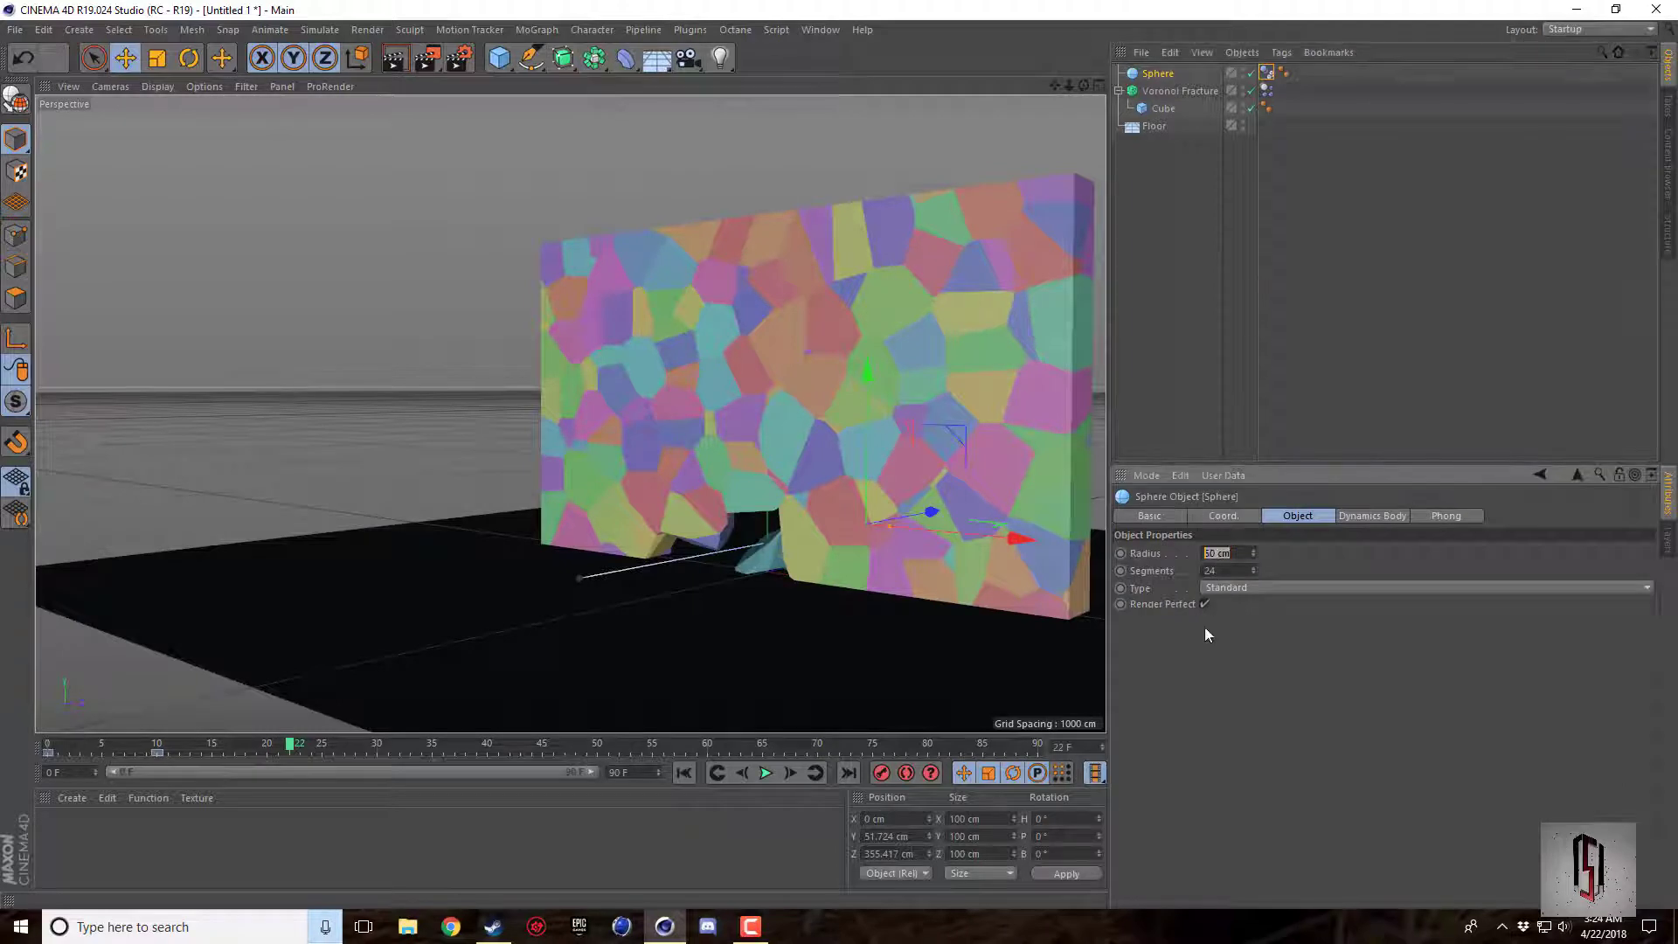
key(Return)
click(683, 773)
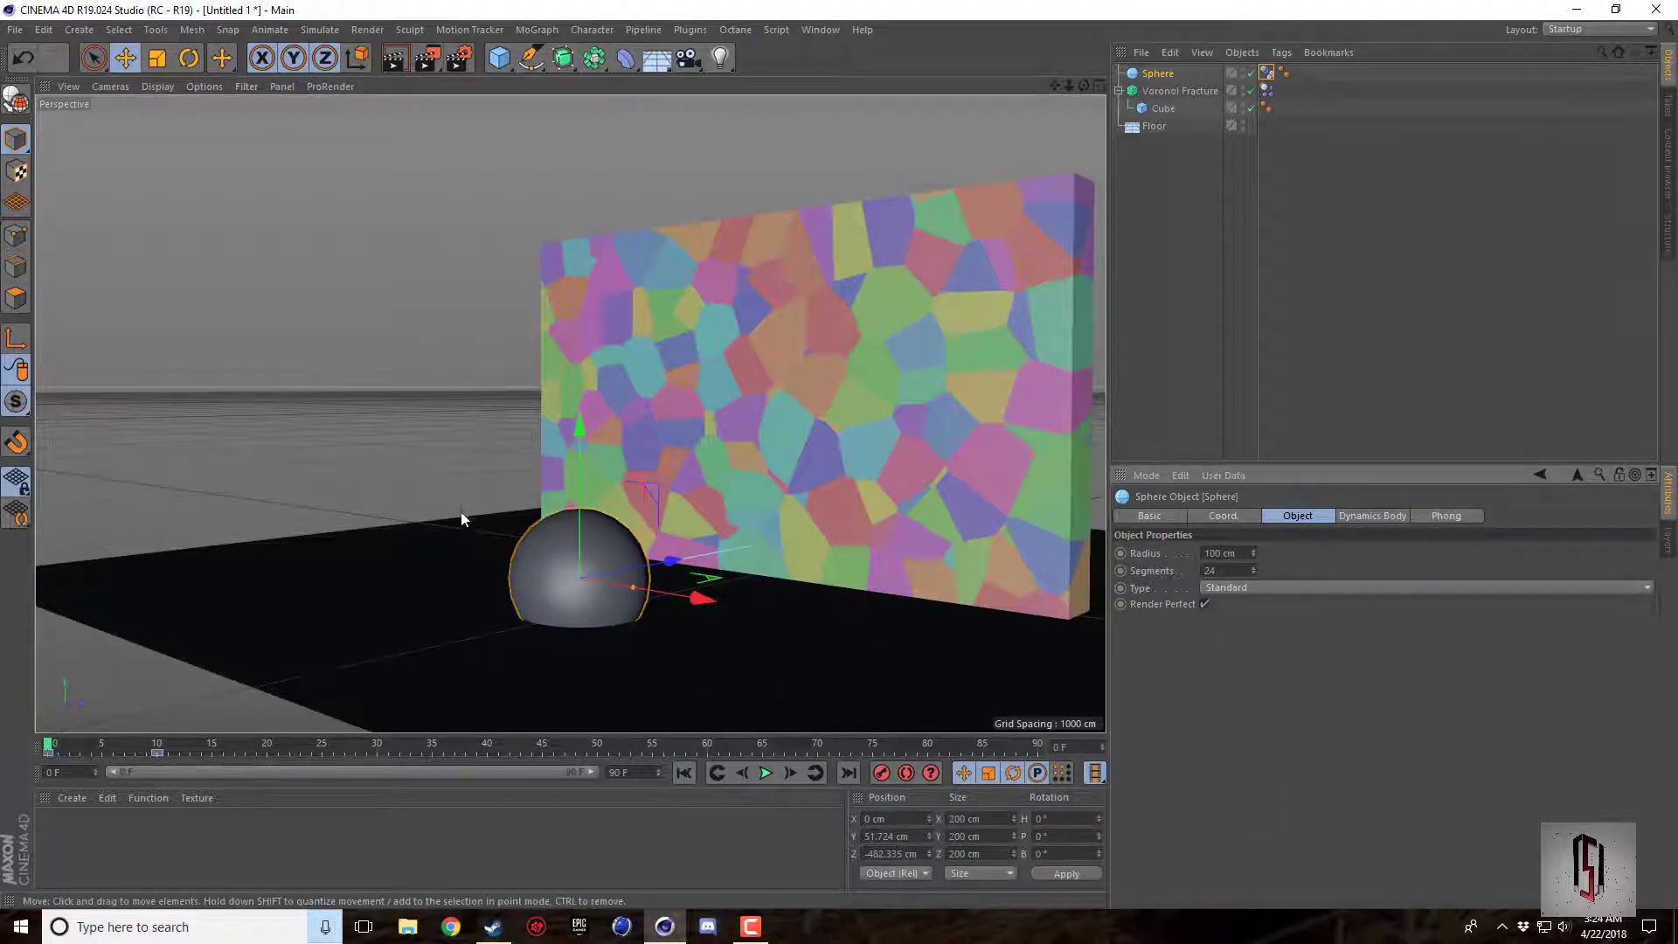
drag(584, 439, 582, 402)
click(159, 750)
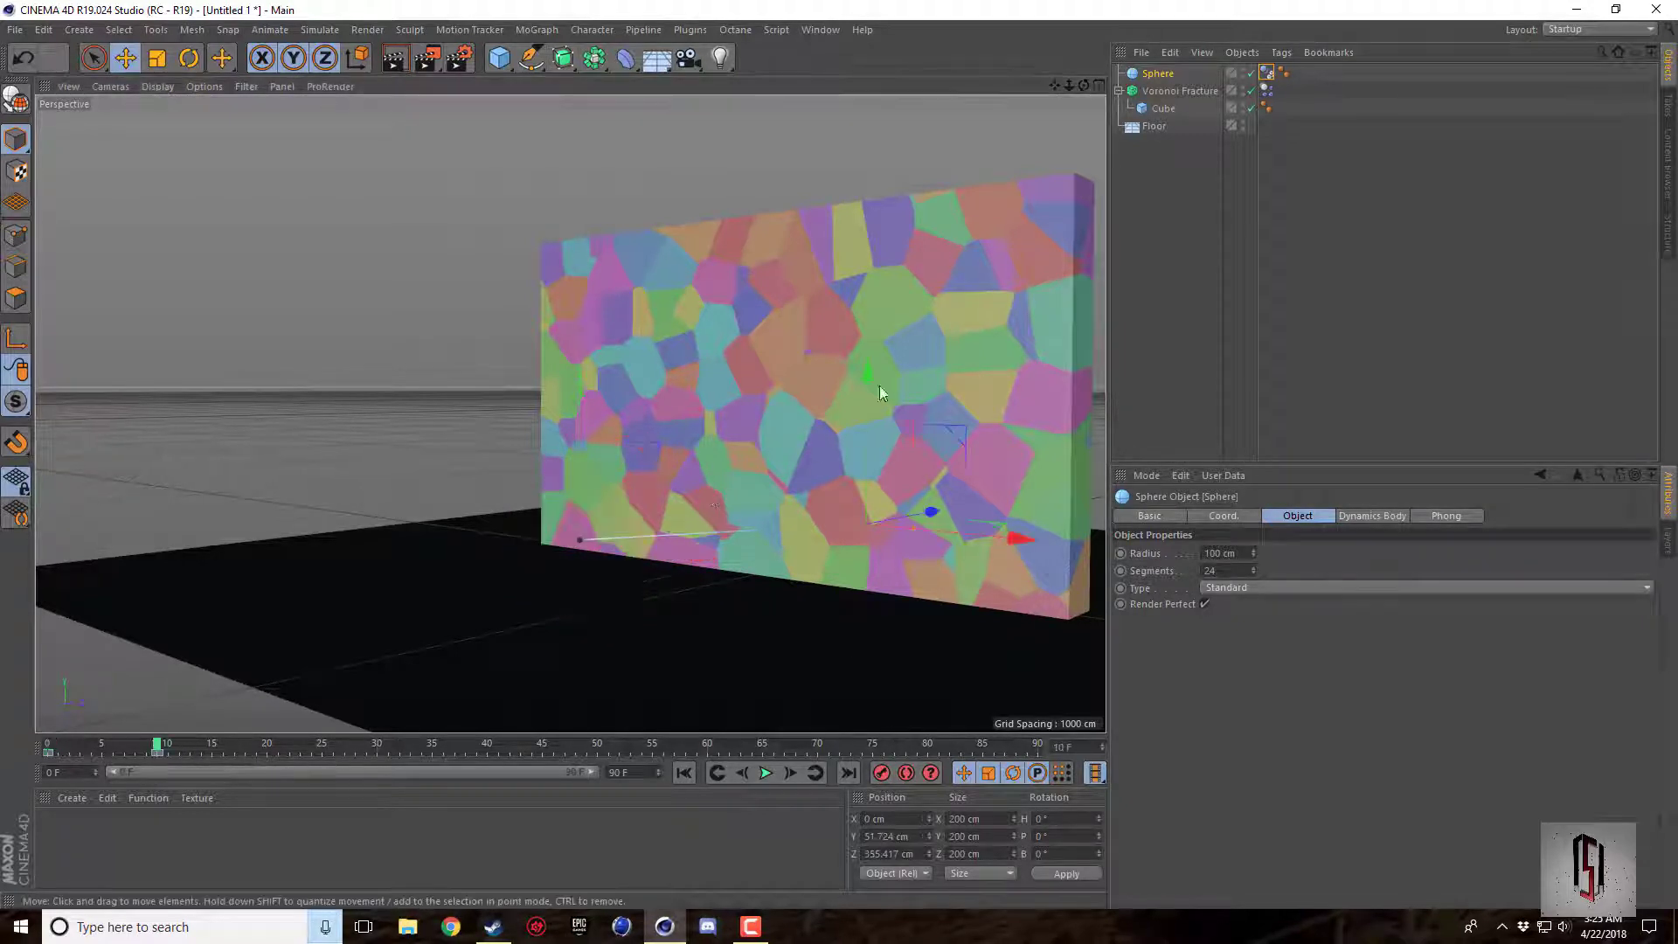
click(879, 775)
Play the animation to frame 60 to watch the sphere blast a hole in the wall.
click(717, 775)
click(766, 774)
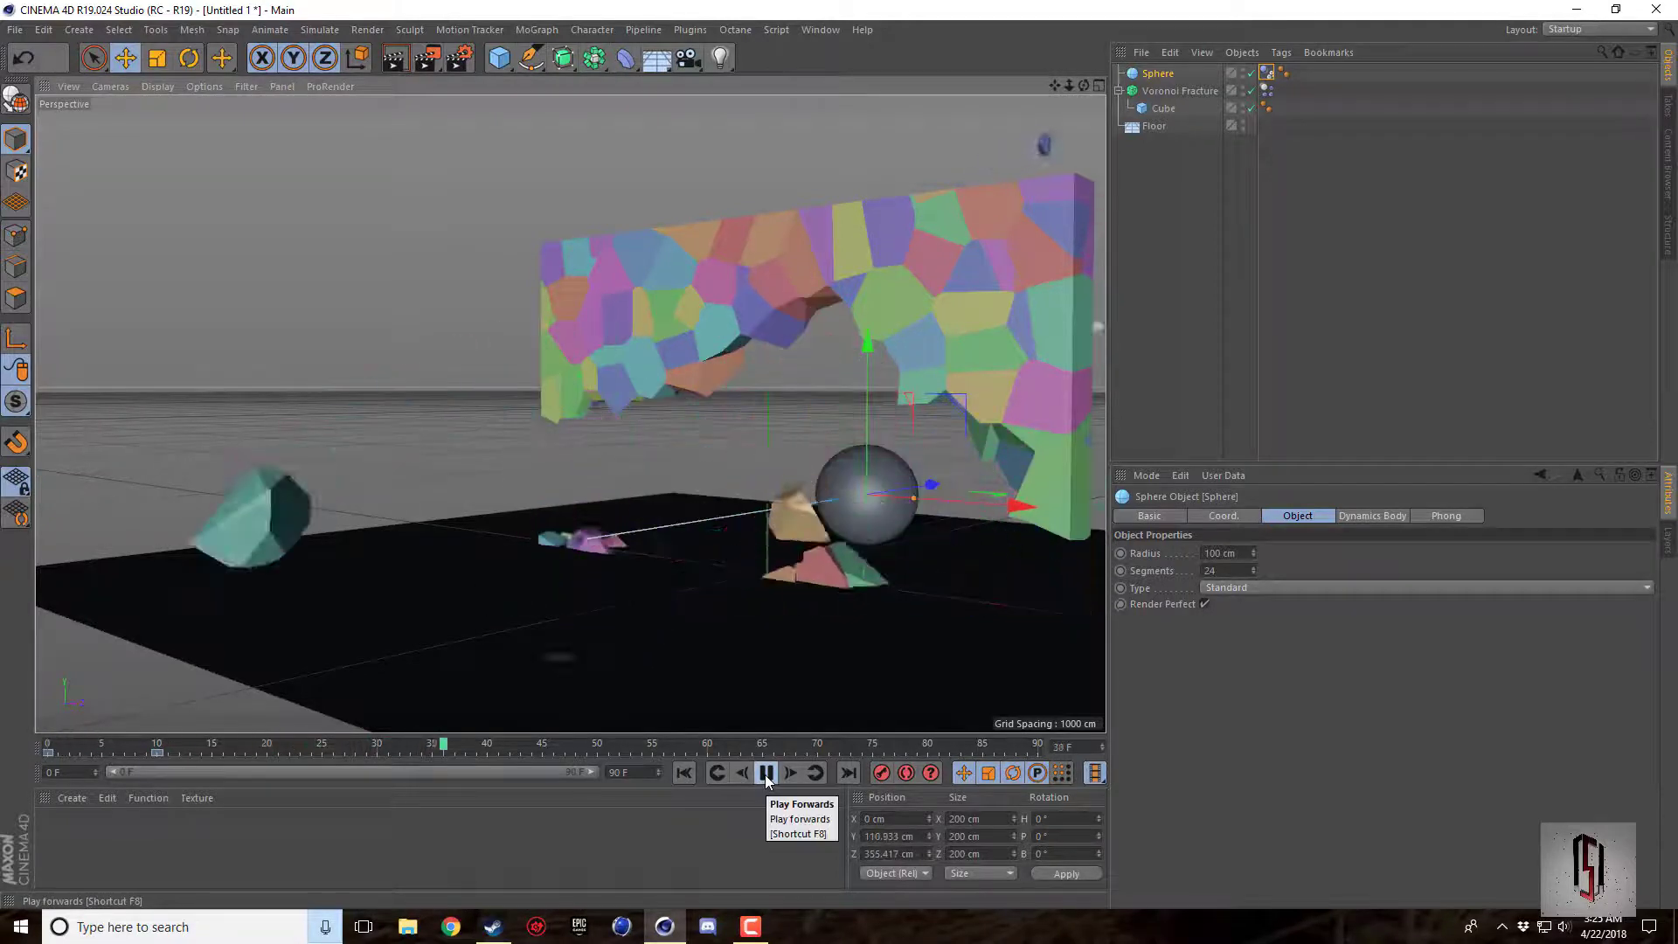
click(766, 773)
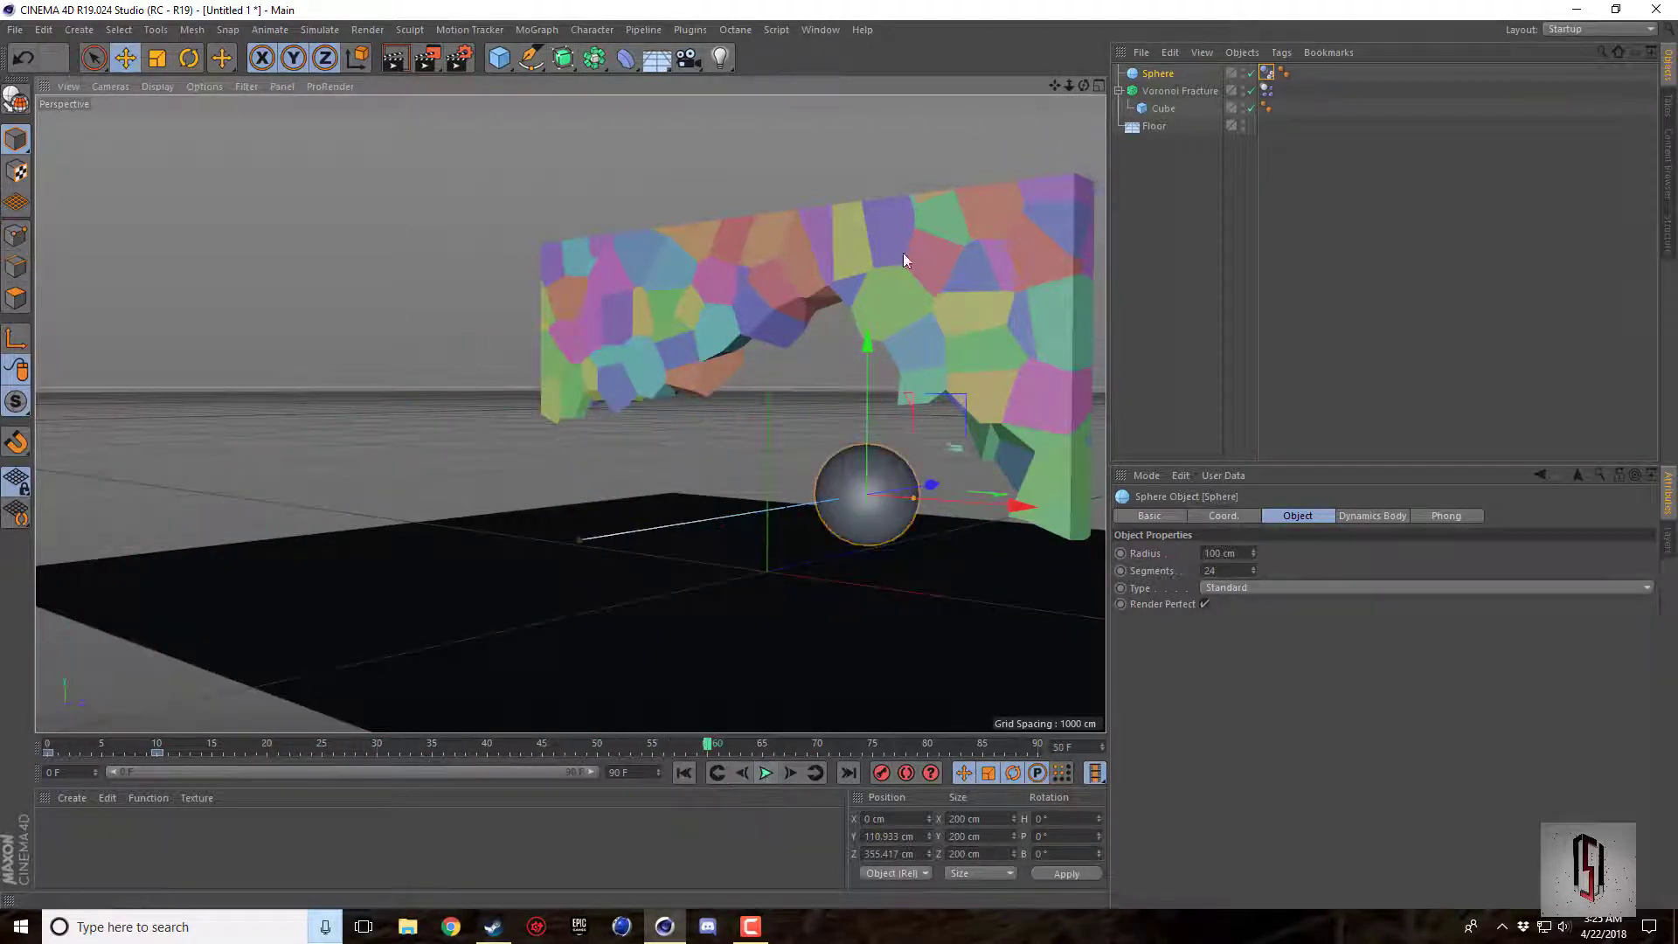
click(1092, 84)
middle_click(449, 206)
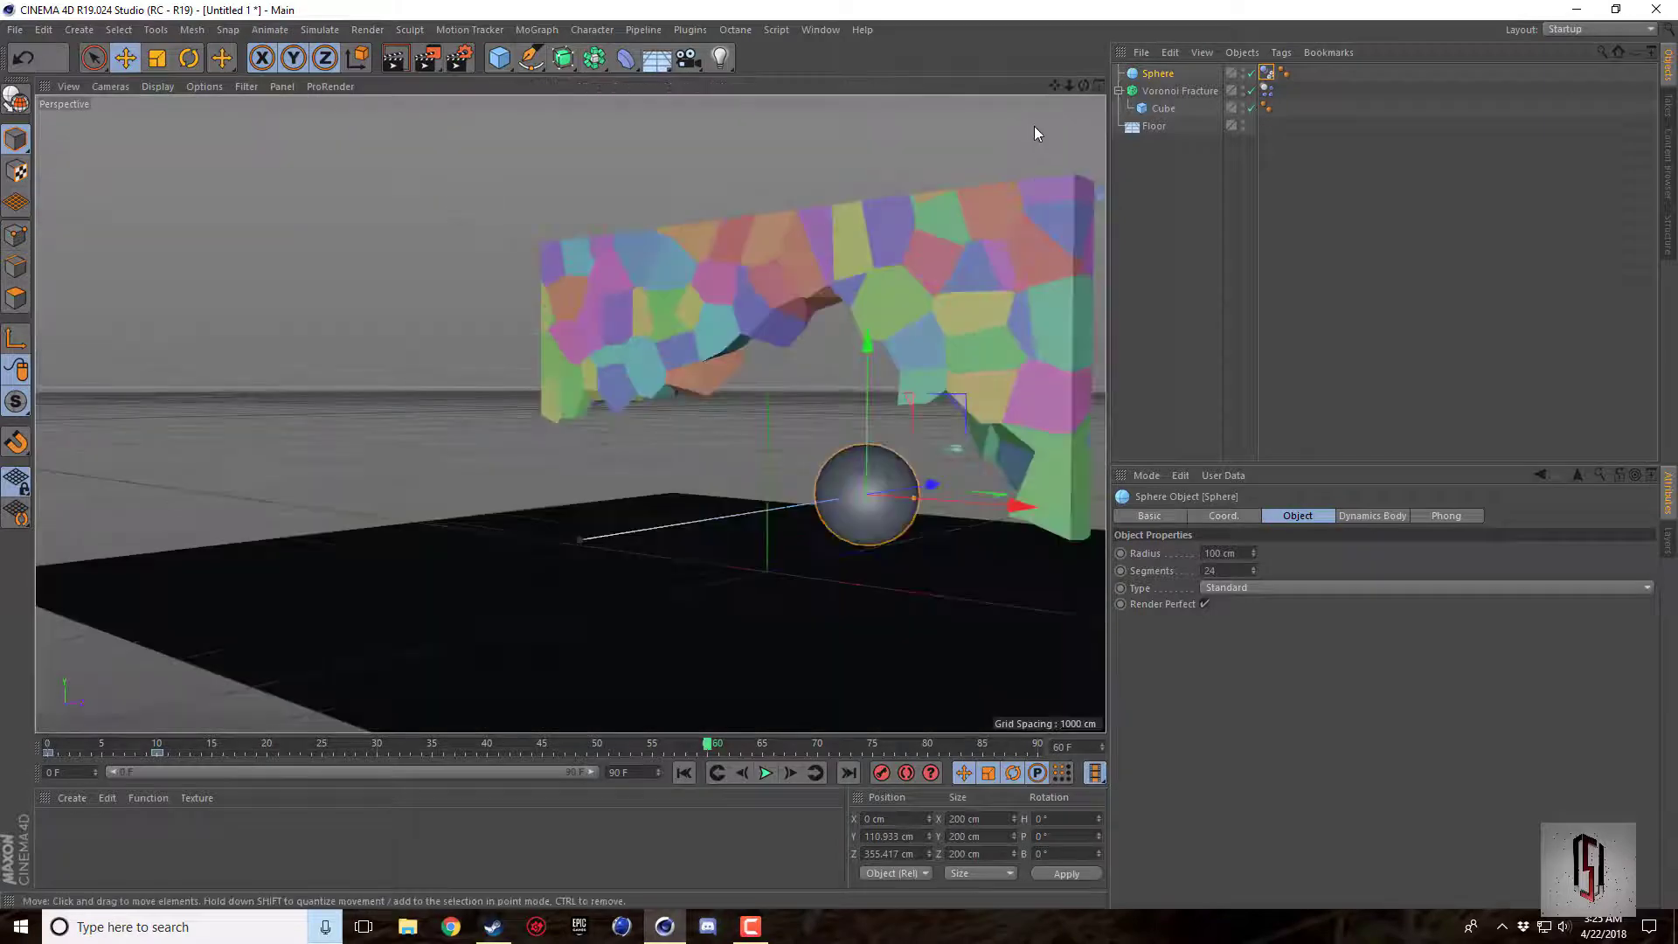
drag(1084, 85, 947, 243)
Replay the fracture simulation from the first frame.
click(1180, 90)
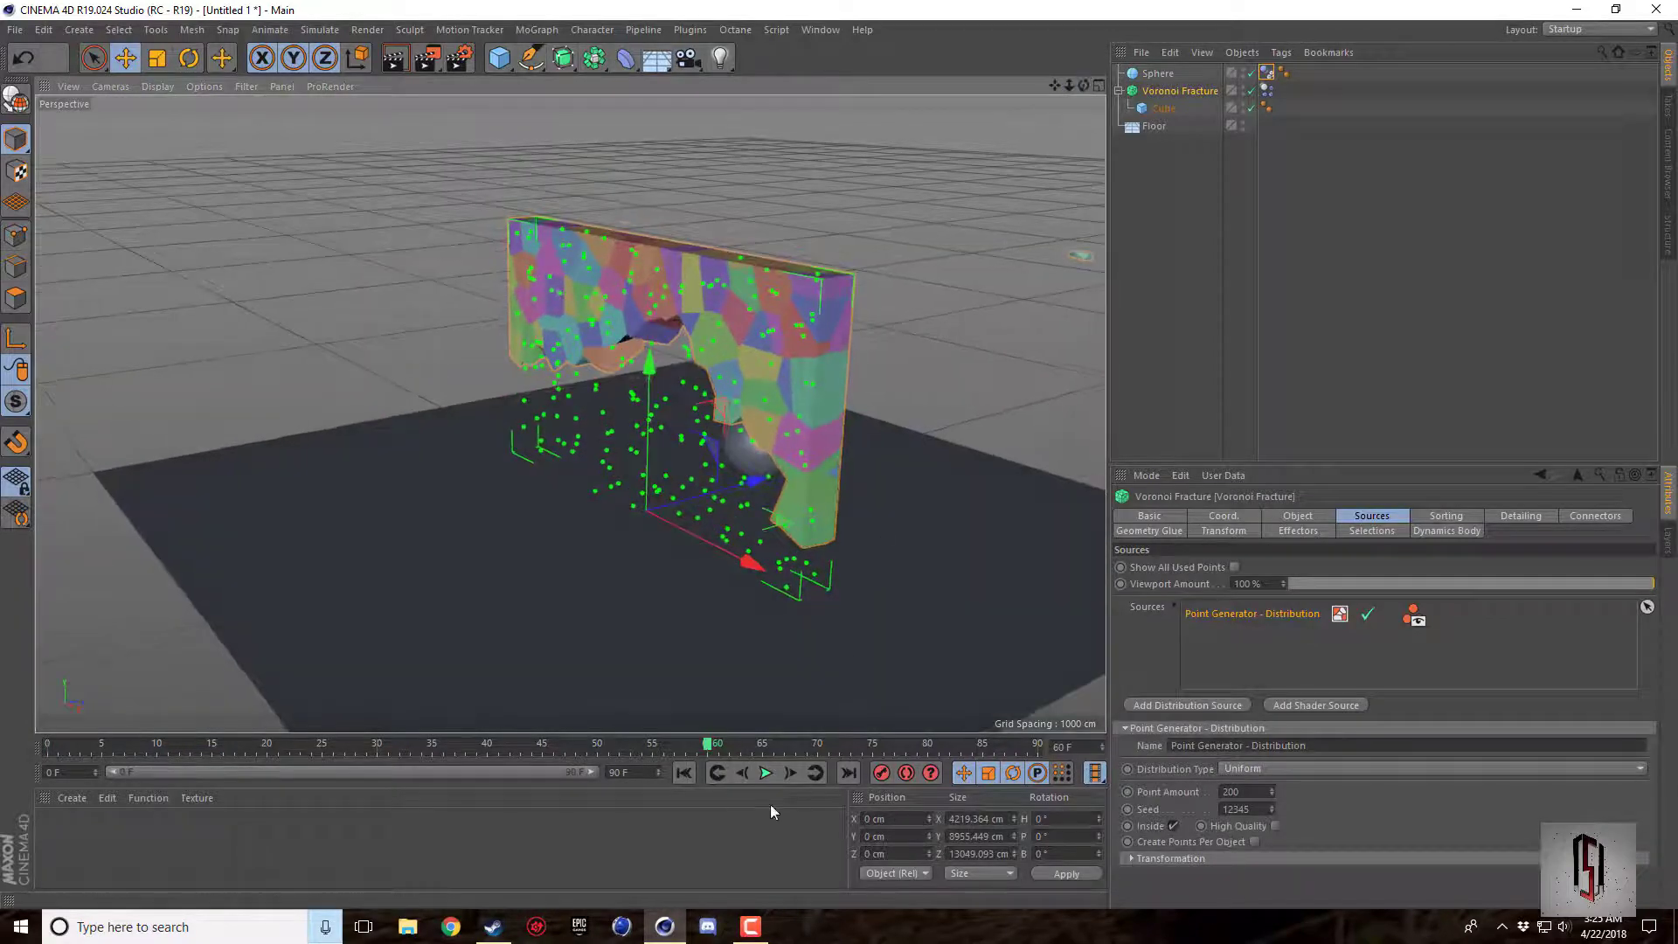
click(686, 772)
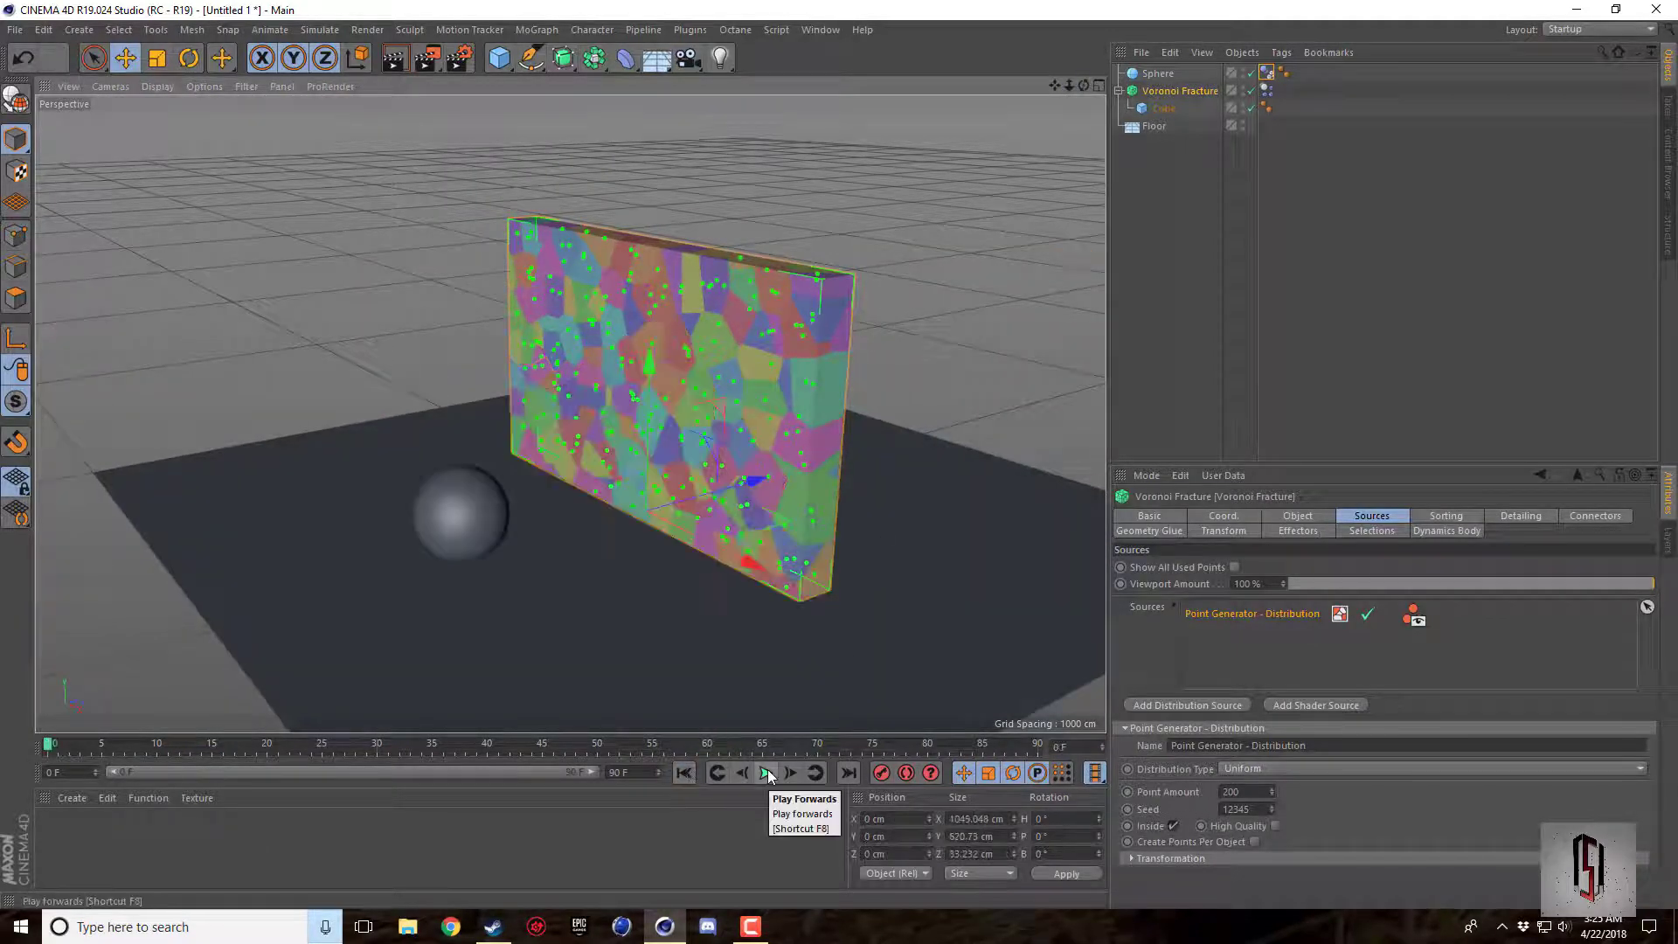
click(768, 773)
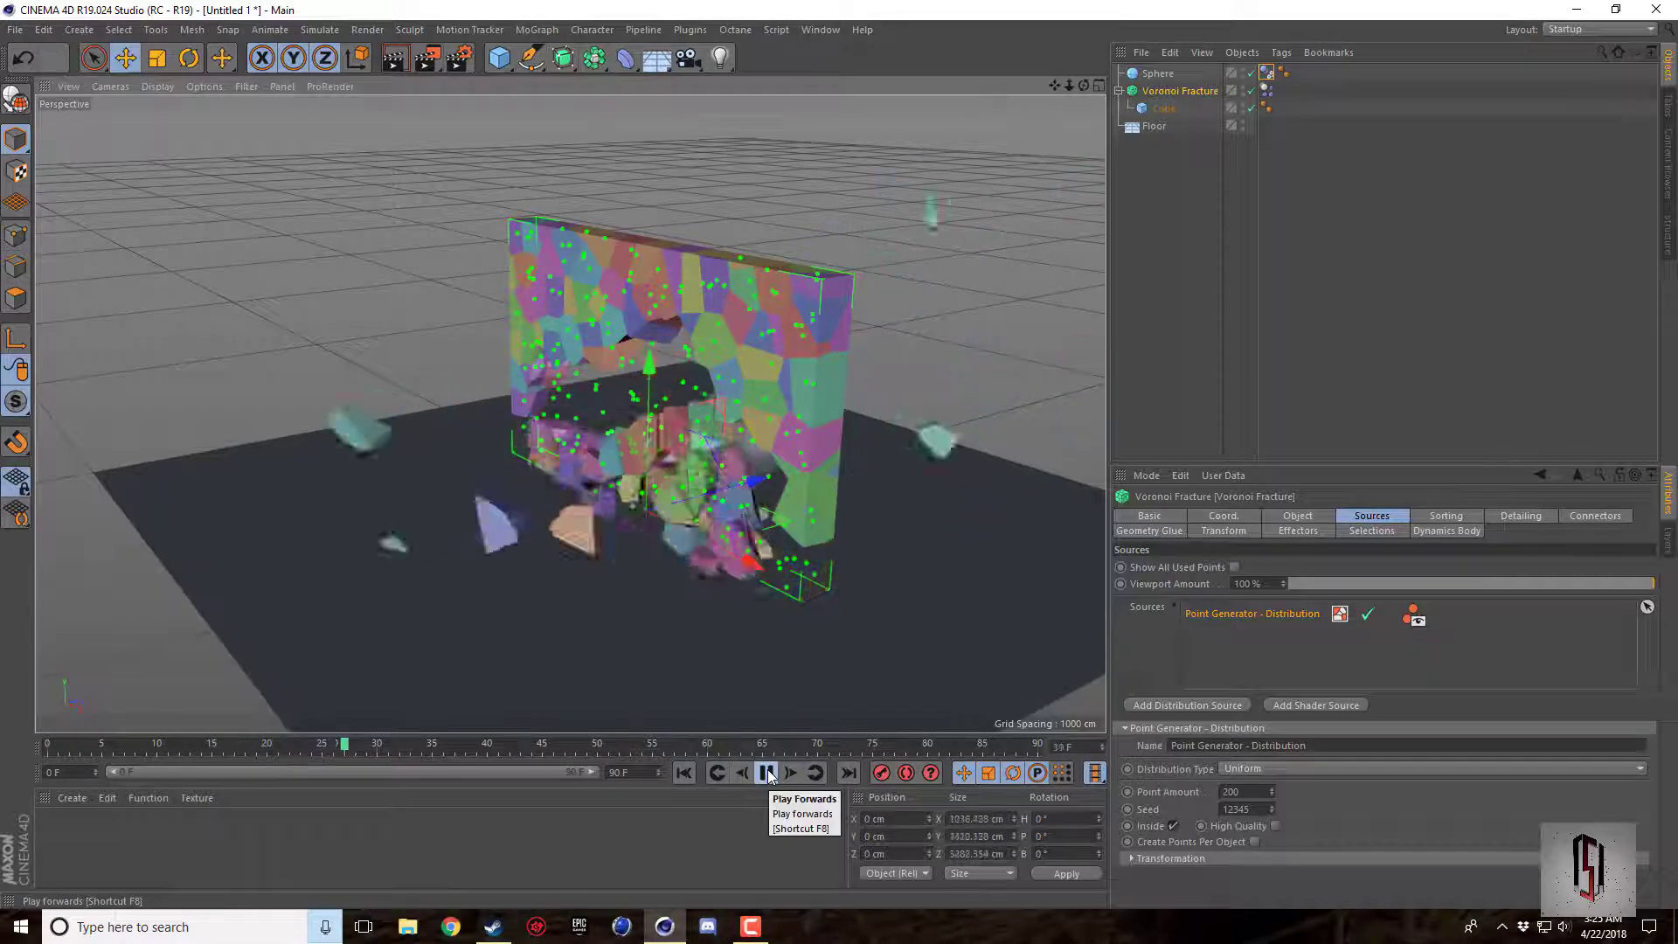
click(767, 773)
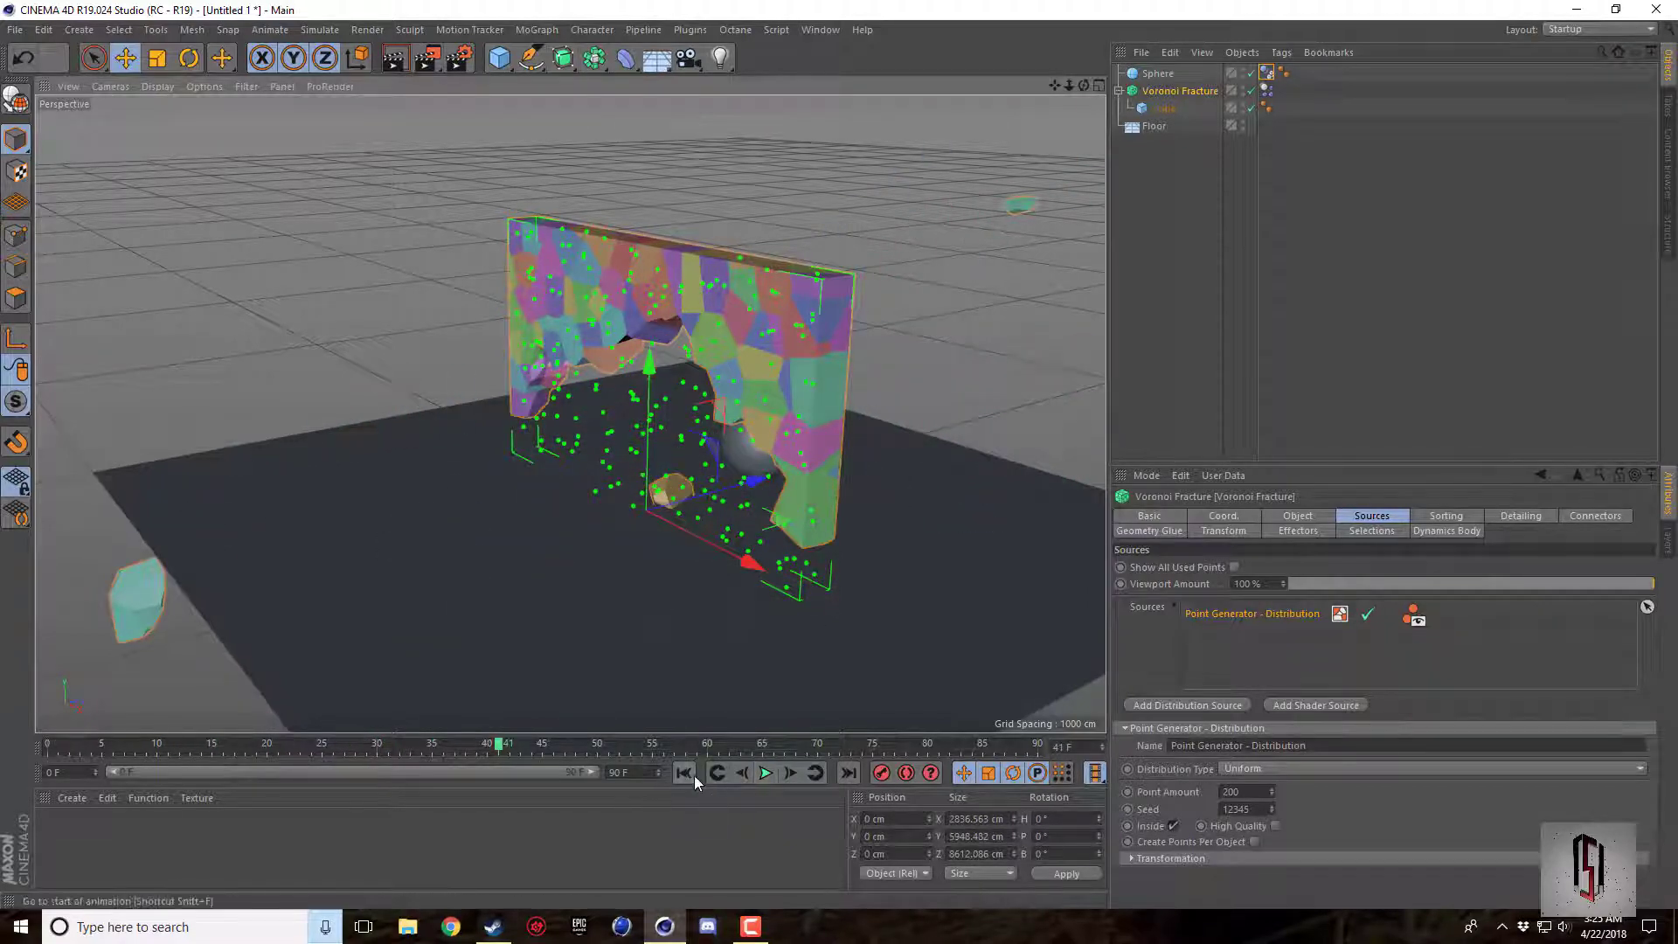
Add a Collider Body tag to the Floor, test the simulation, and rewind to frame 0.
click(678, 643)
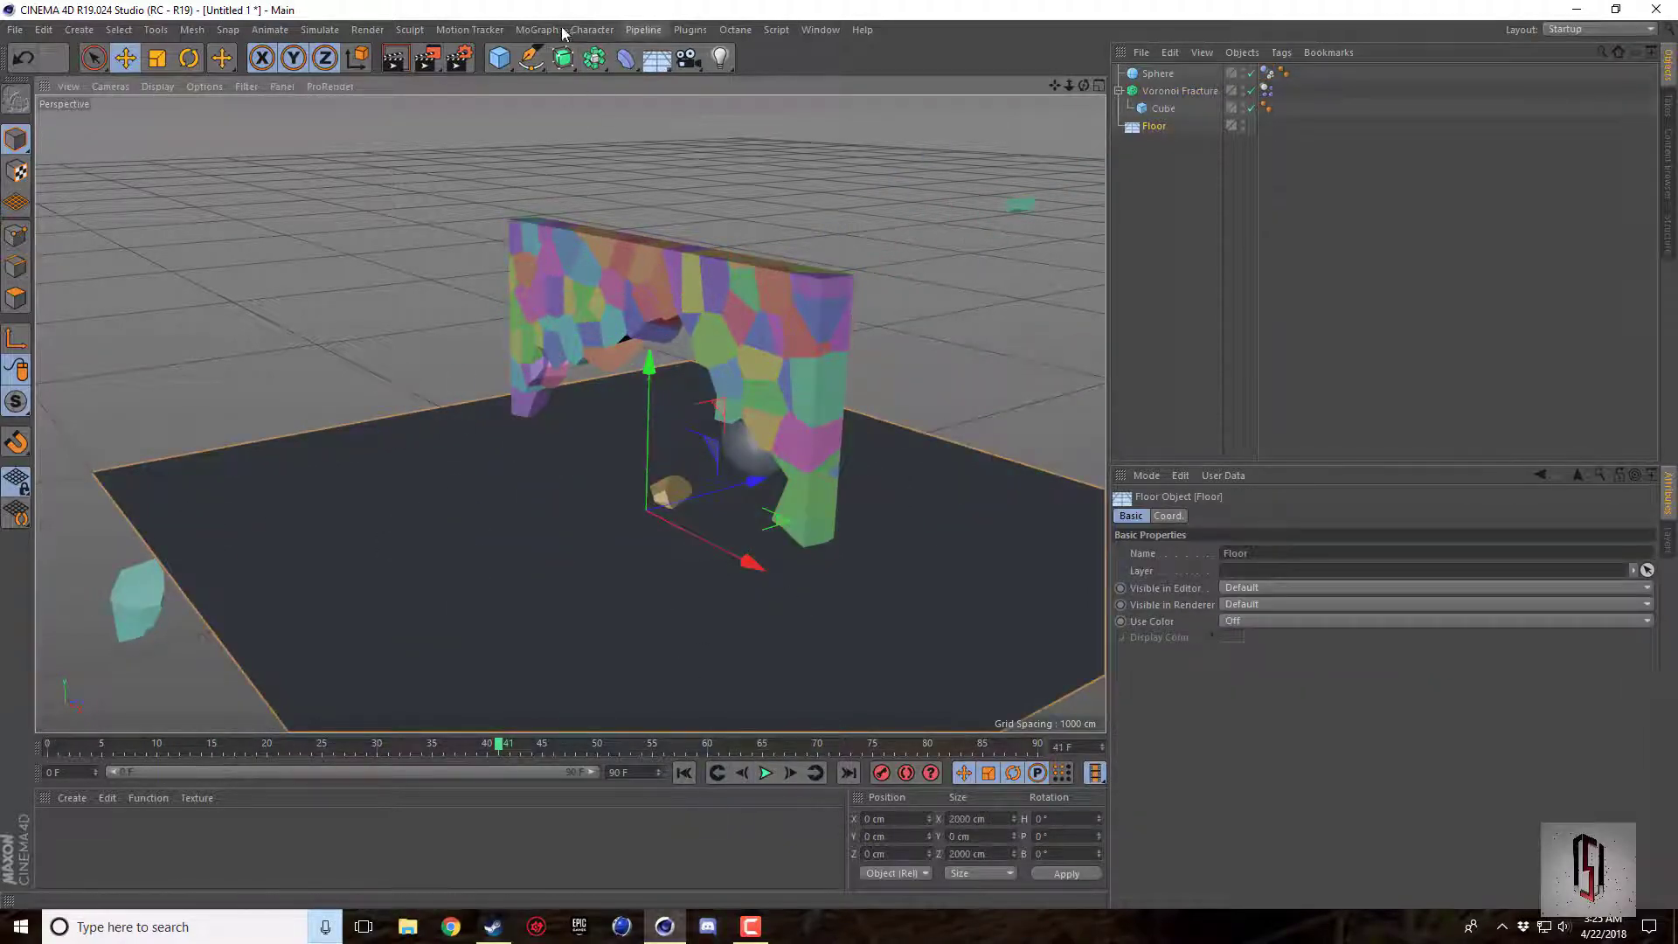
right_click(1154, 131)
mouse_move(1278, 285)
click(1415, 322)
click(683, 773)
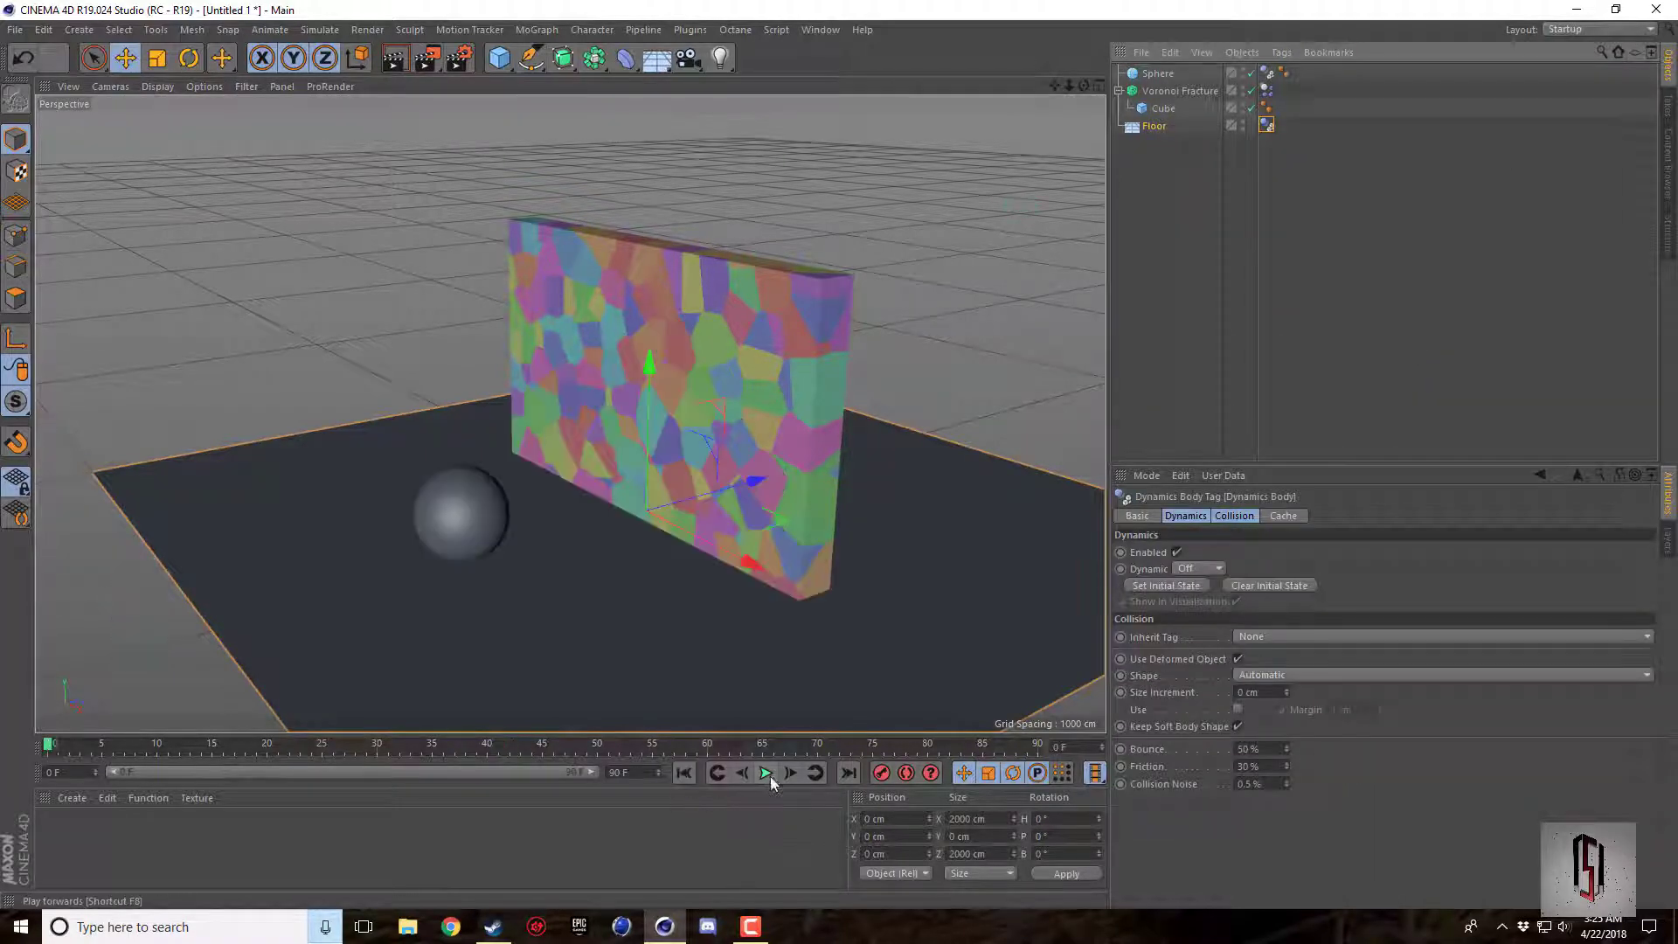
click(766, 773)
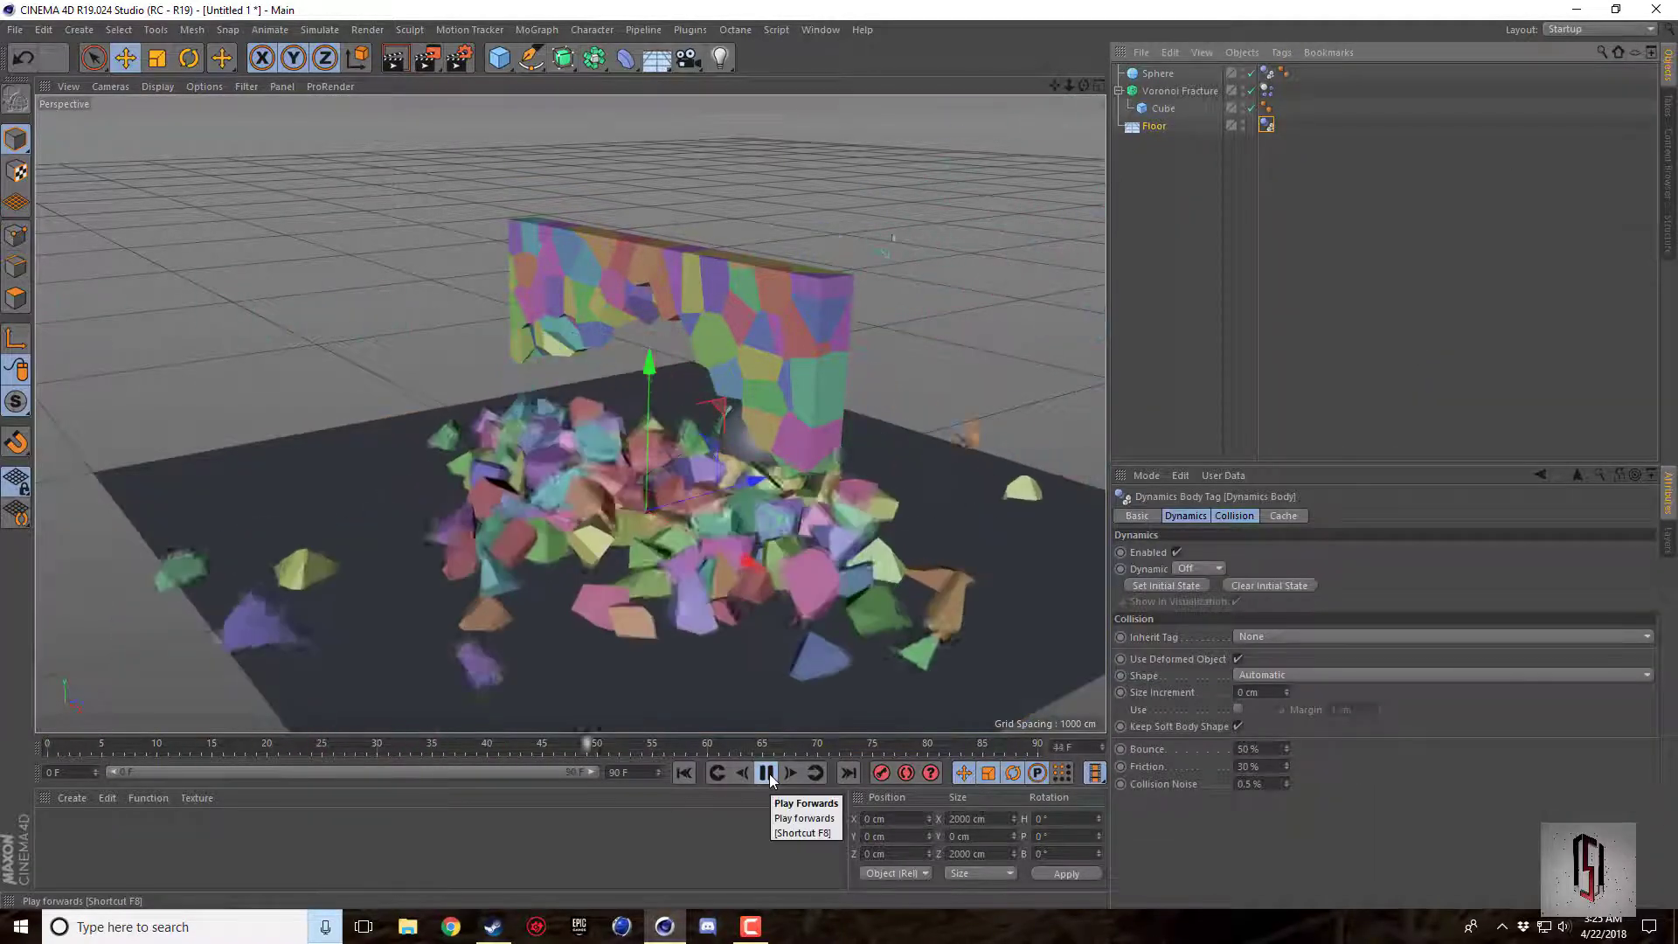
click(767, 774)
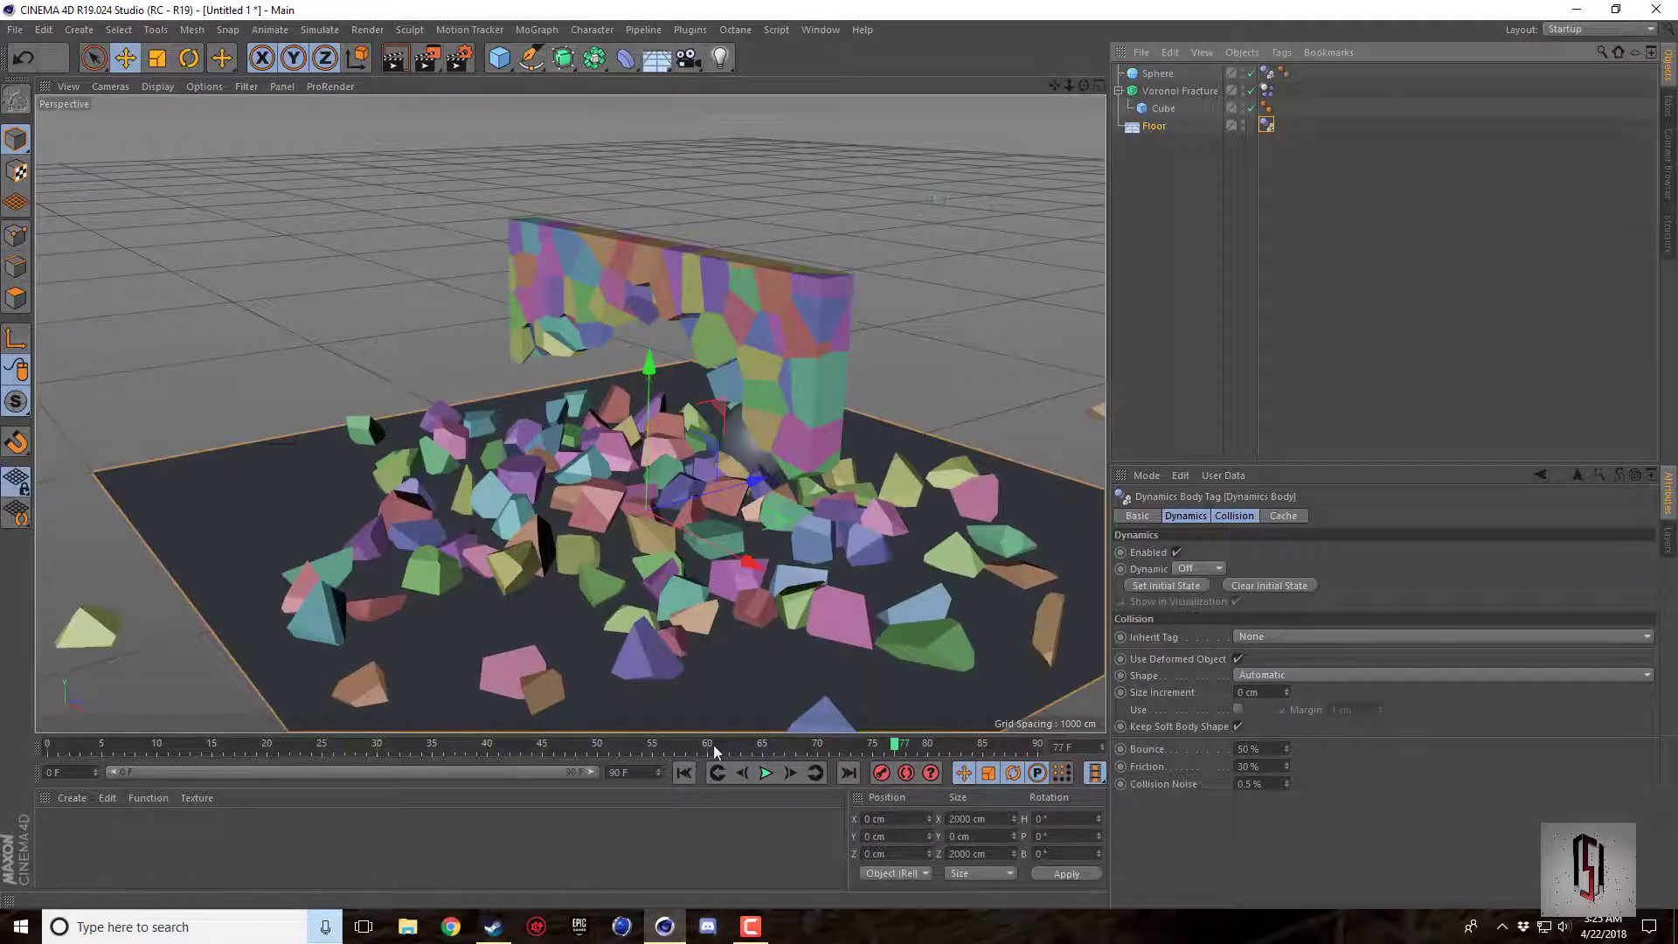
click(684, 773)
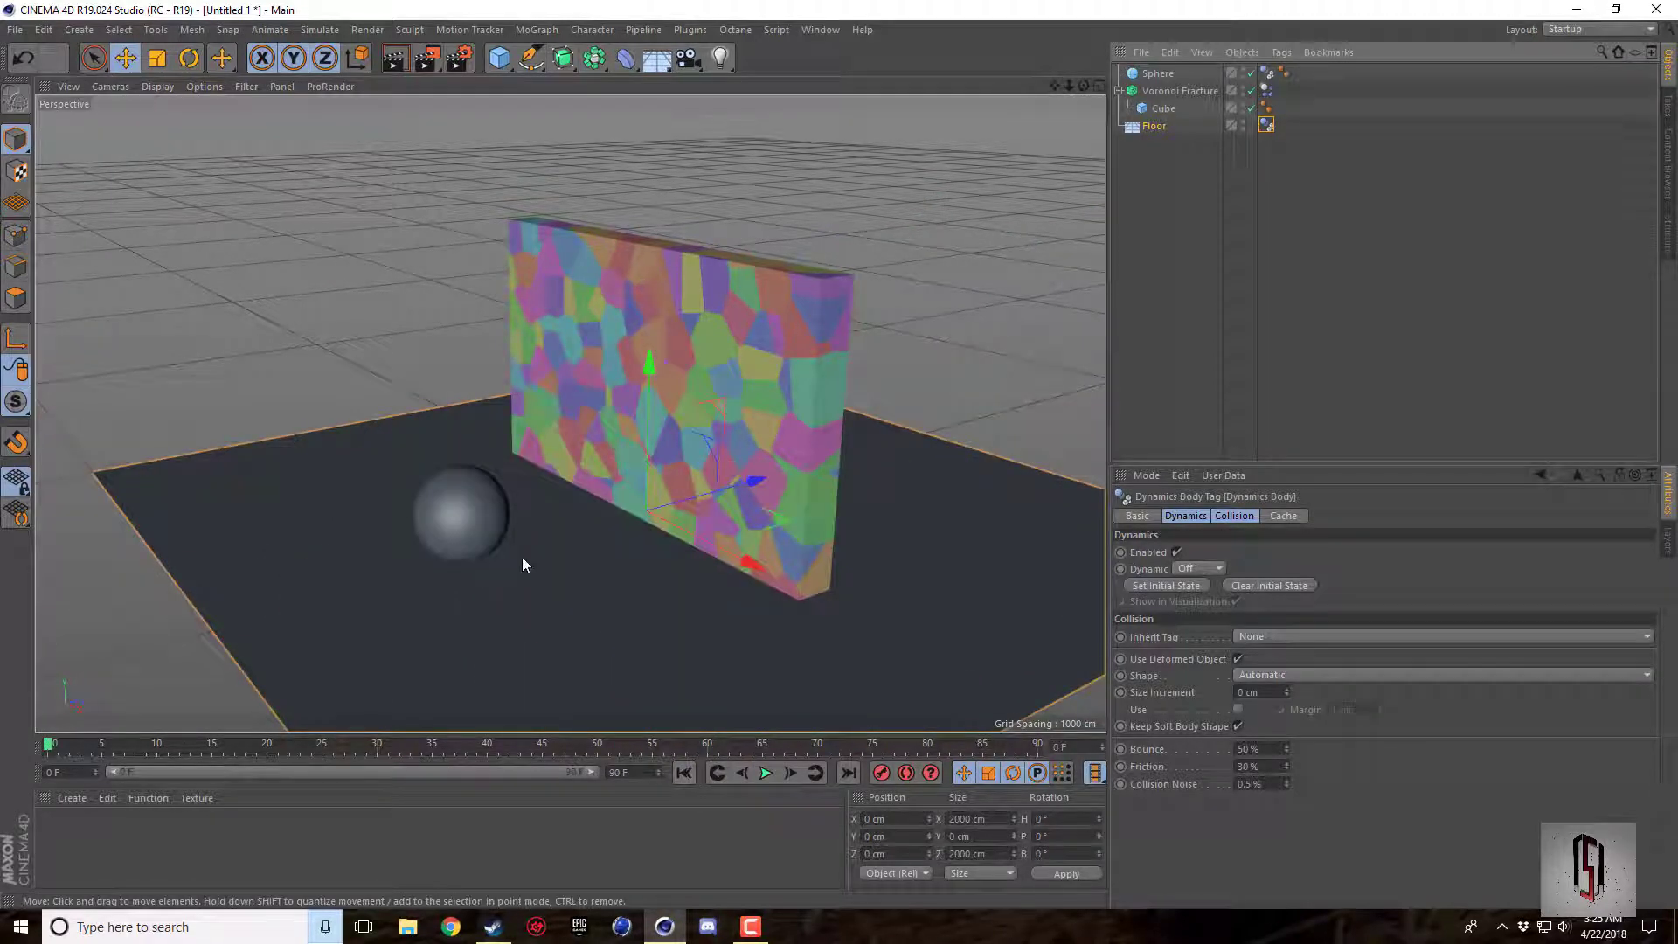
click(1177, 90)
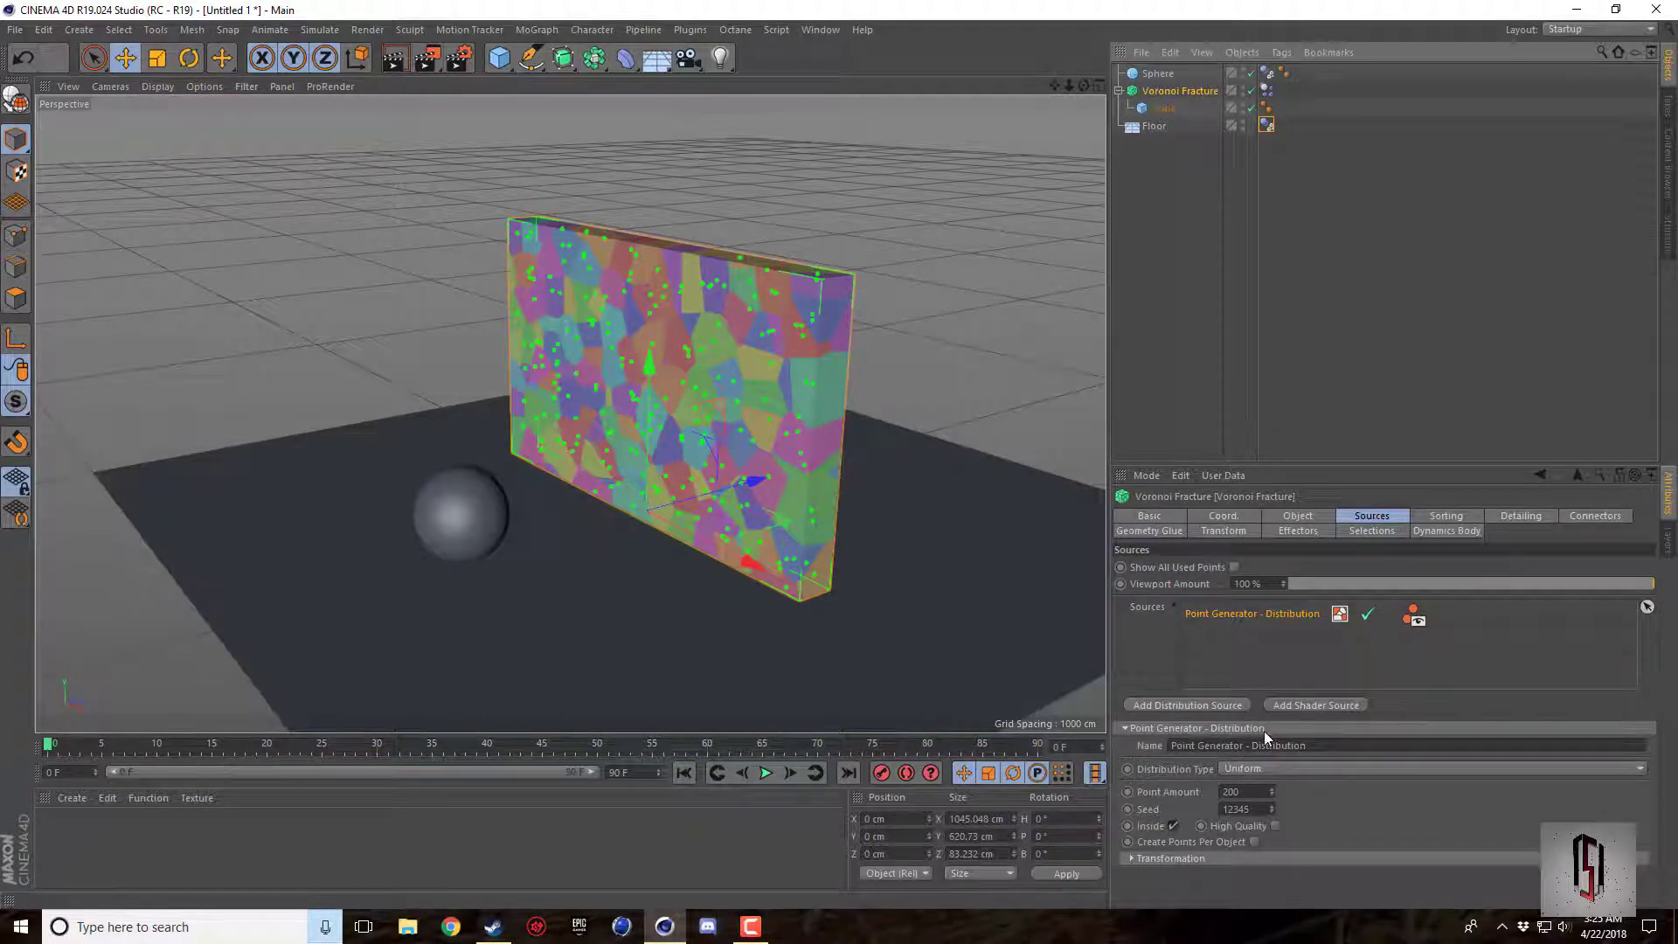
Switch the Voronoi Fracture attributes to the Object tab, then Connectors.
click(1282, 518)
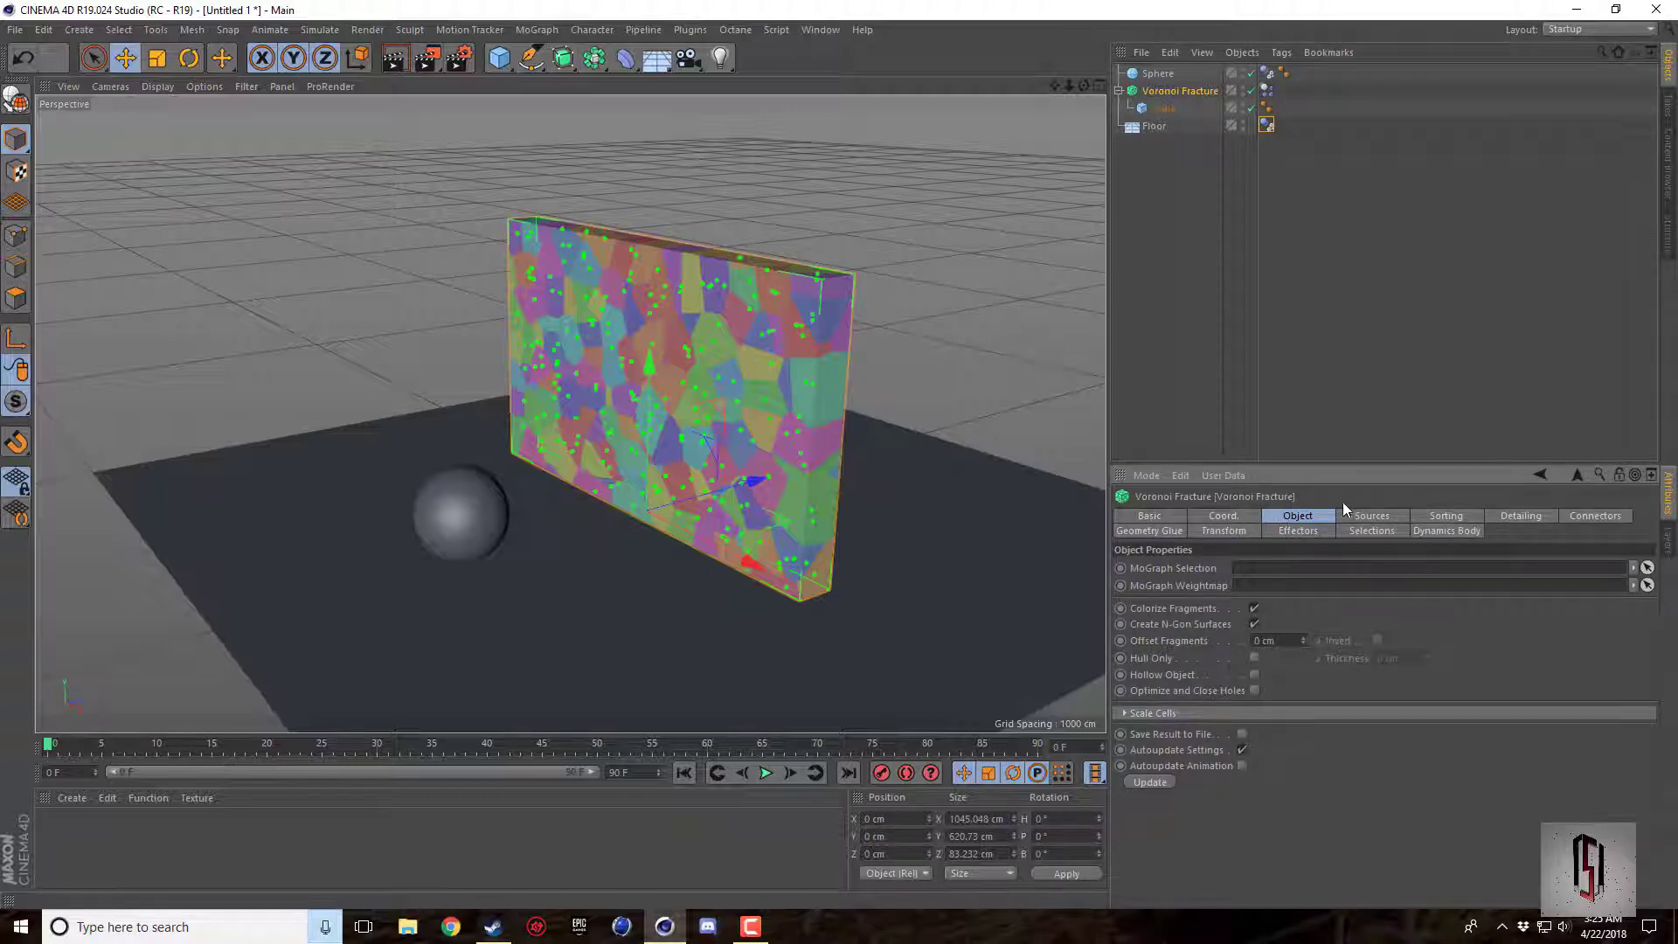
click(1597, 521)
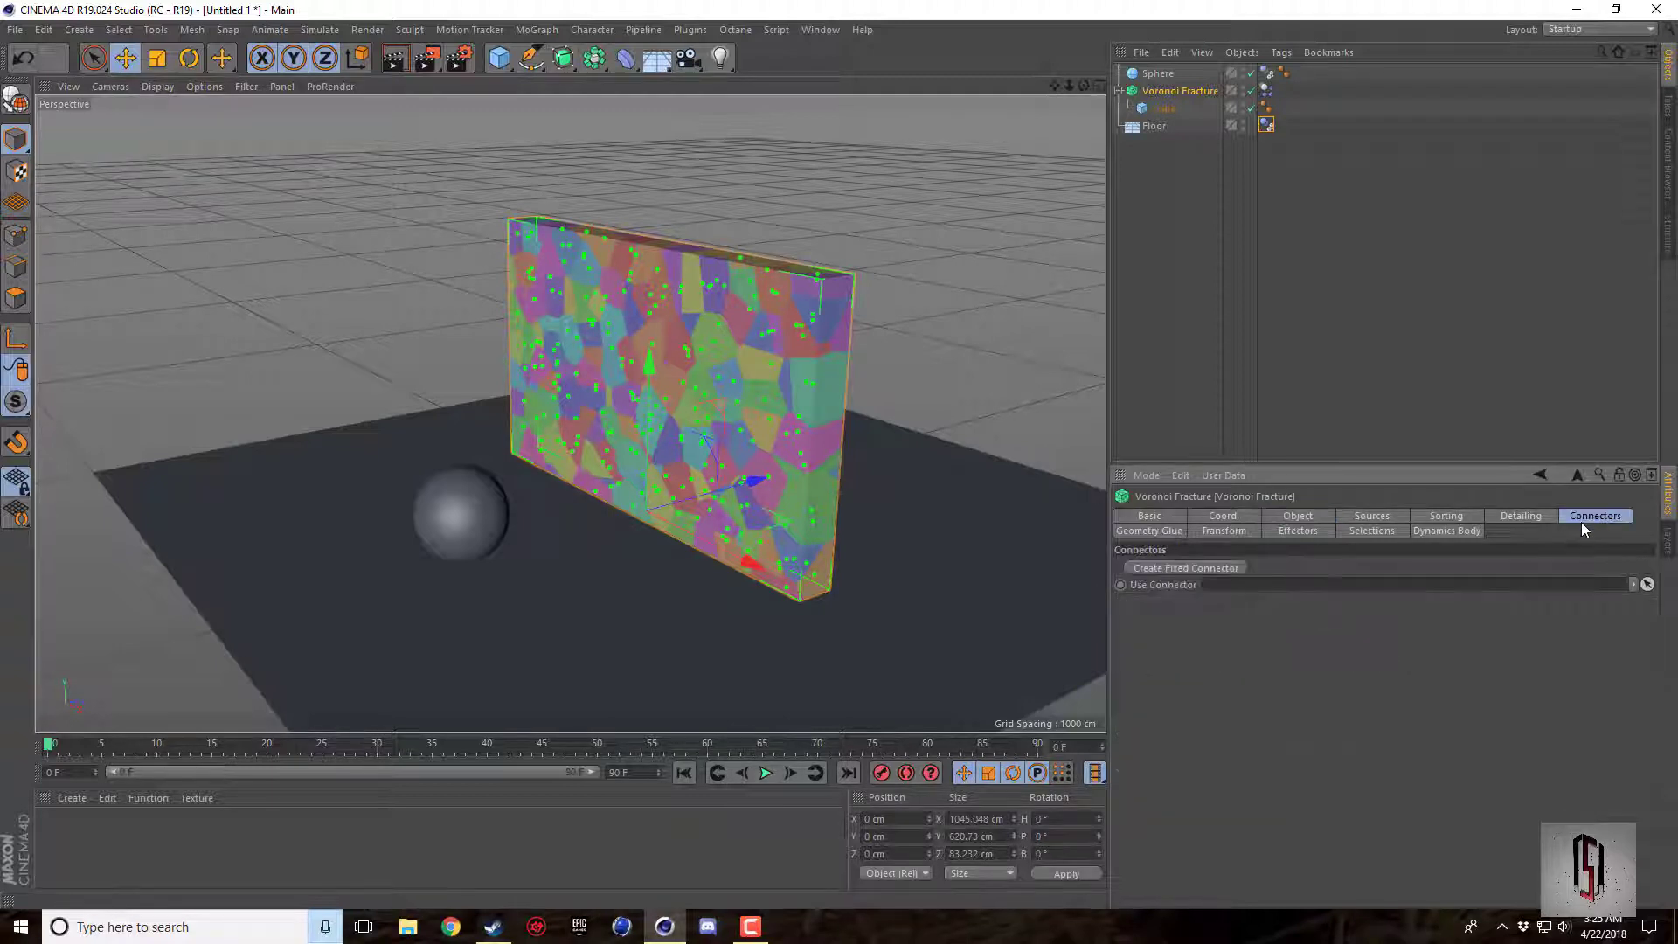
Create a fixed Connector and check its 40000 breaking Force and Torque values.
click(1194, 569)
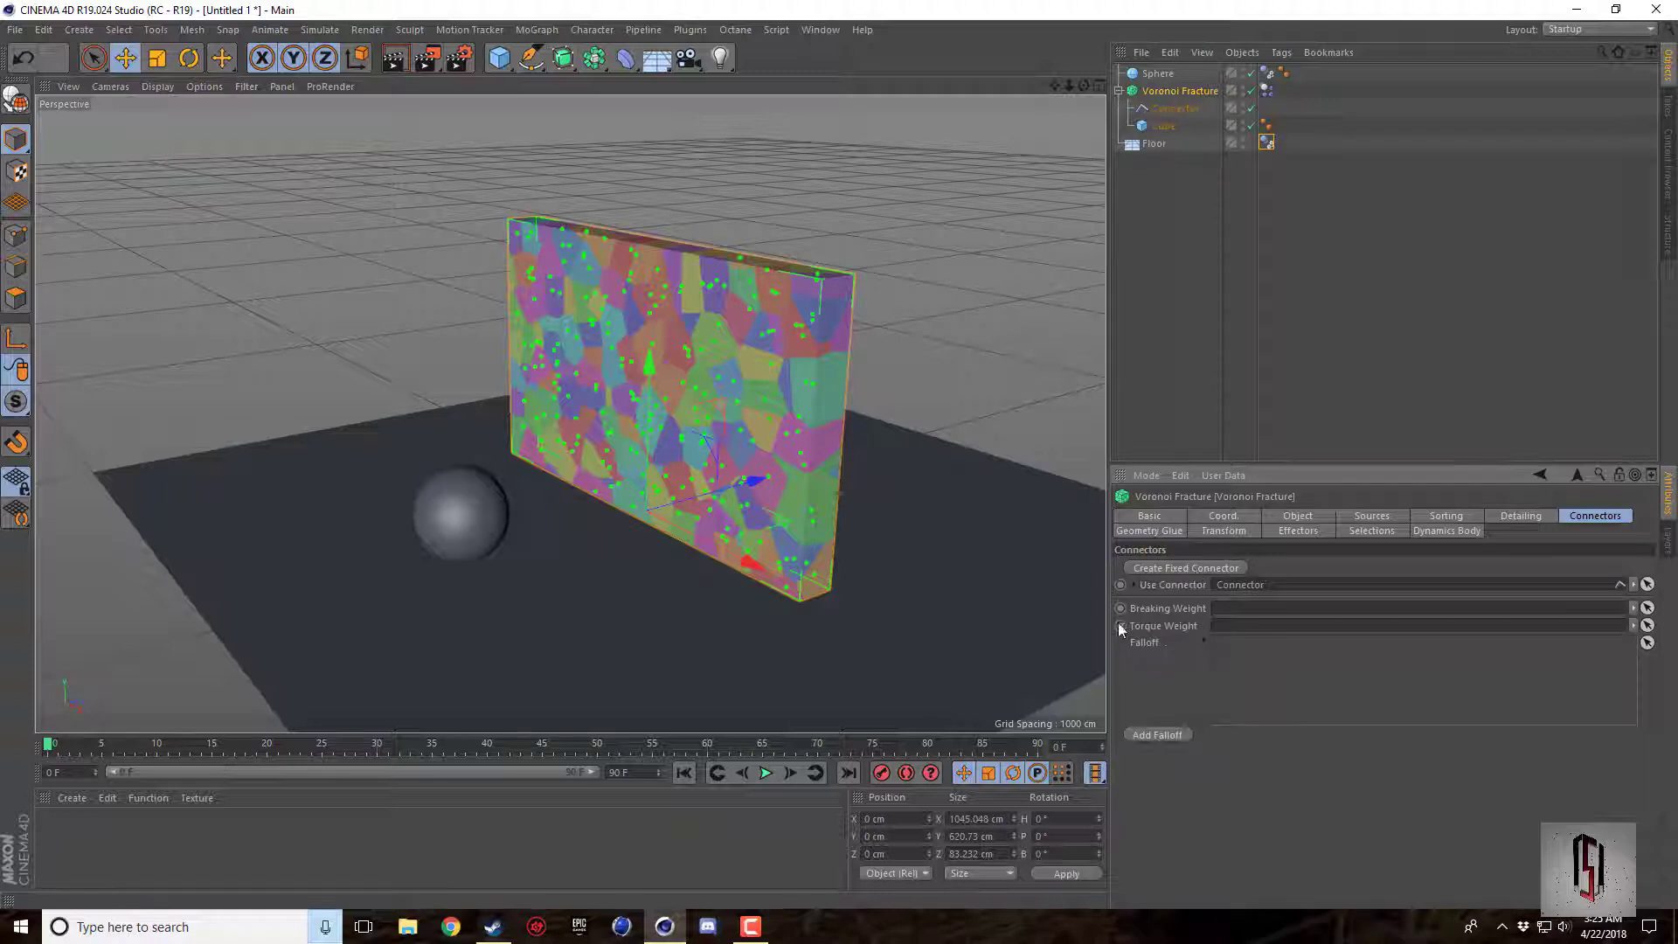
click(1175, 108)
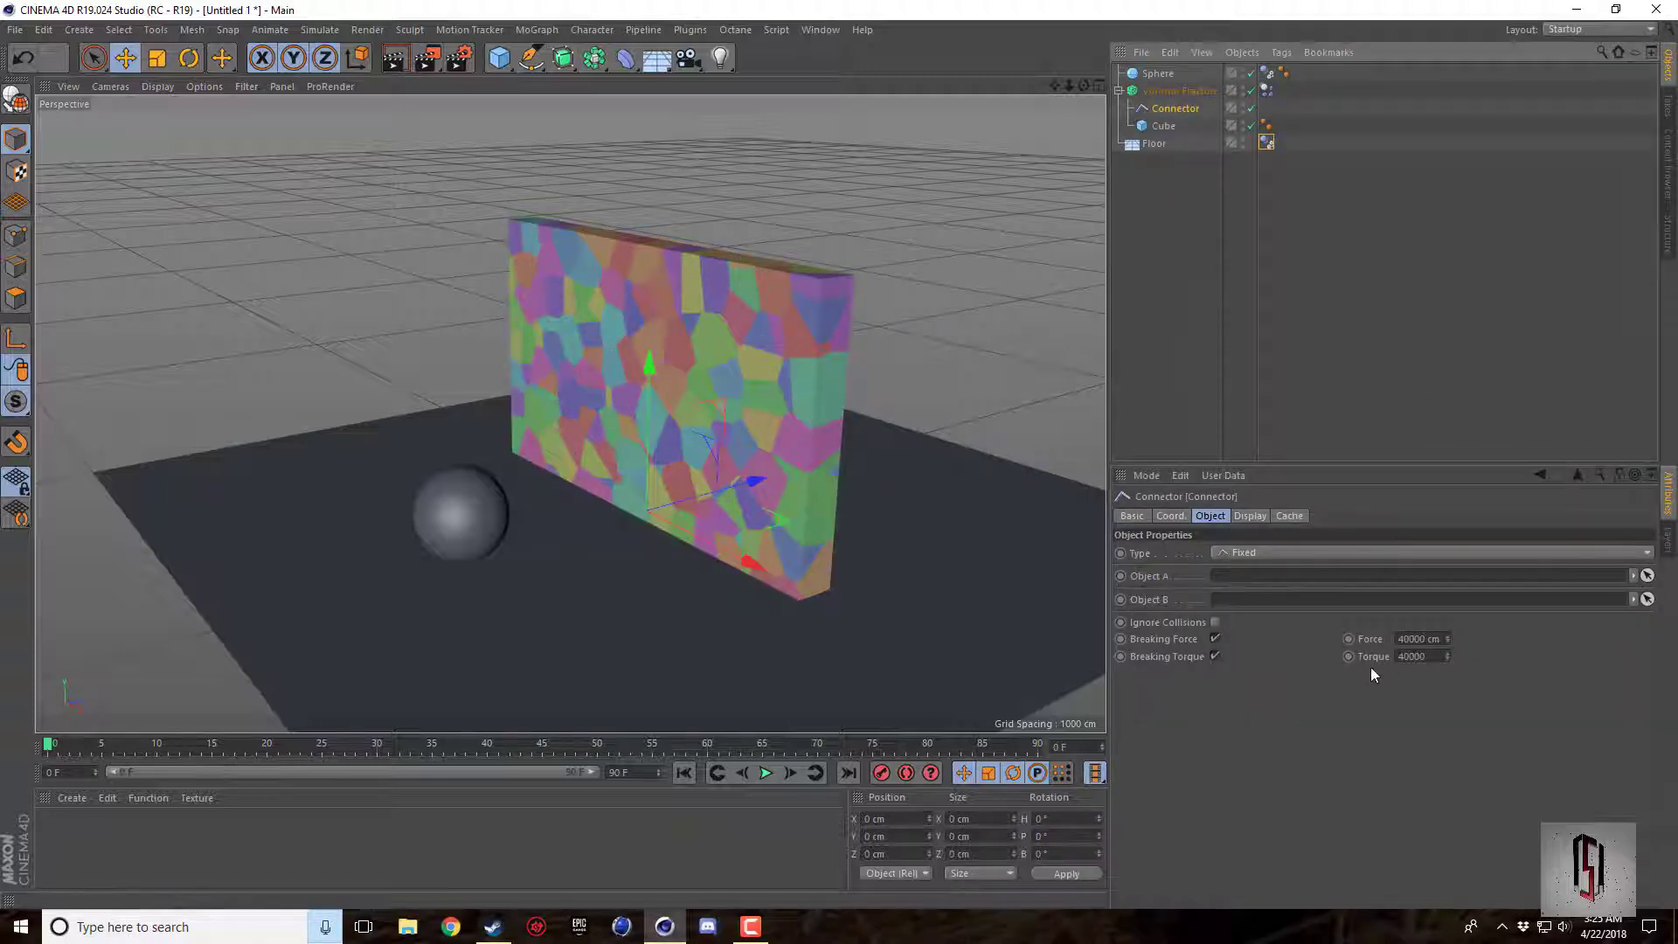
click(1411, 639)
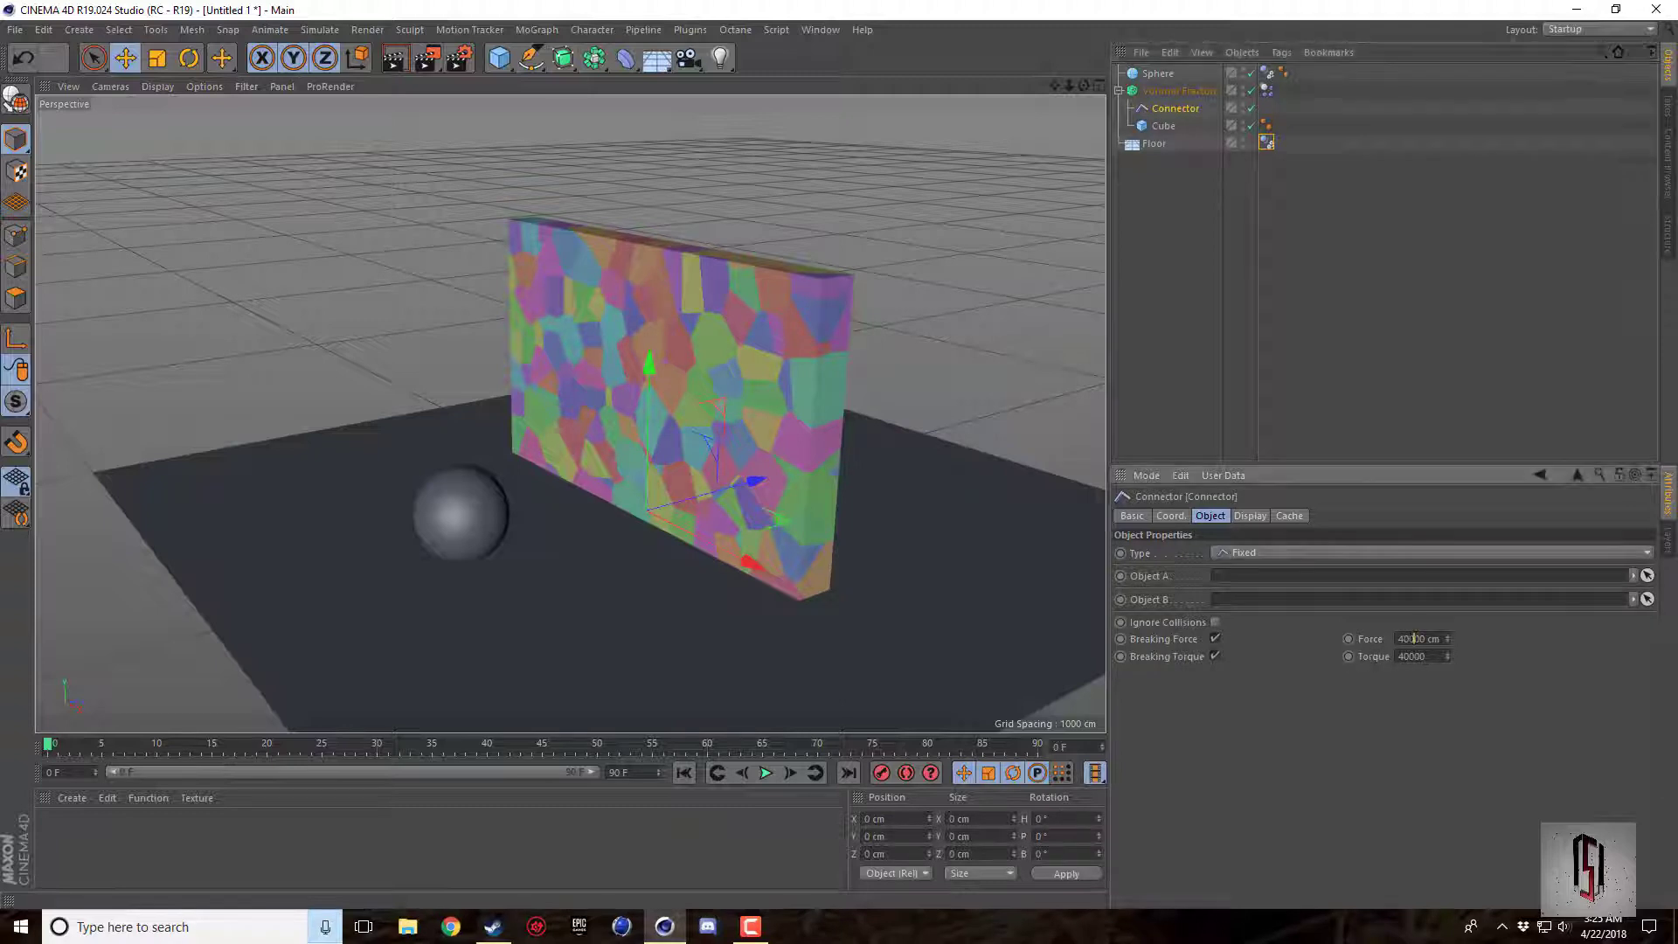
click(1425, 657)
Play the simulation twice to test the connector, then rewind to frame 0.
click(766, 773)
click(766, 772)
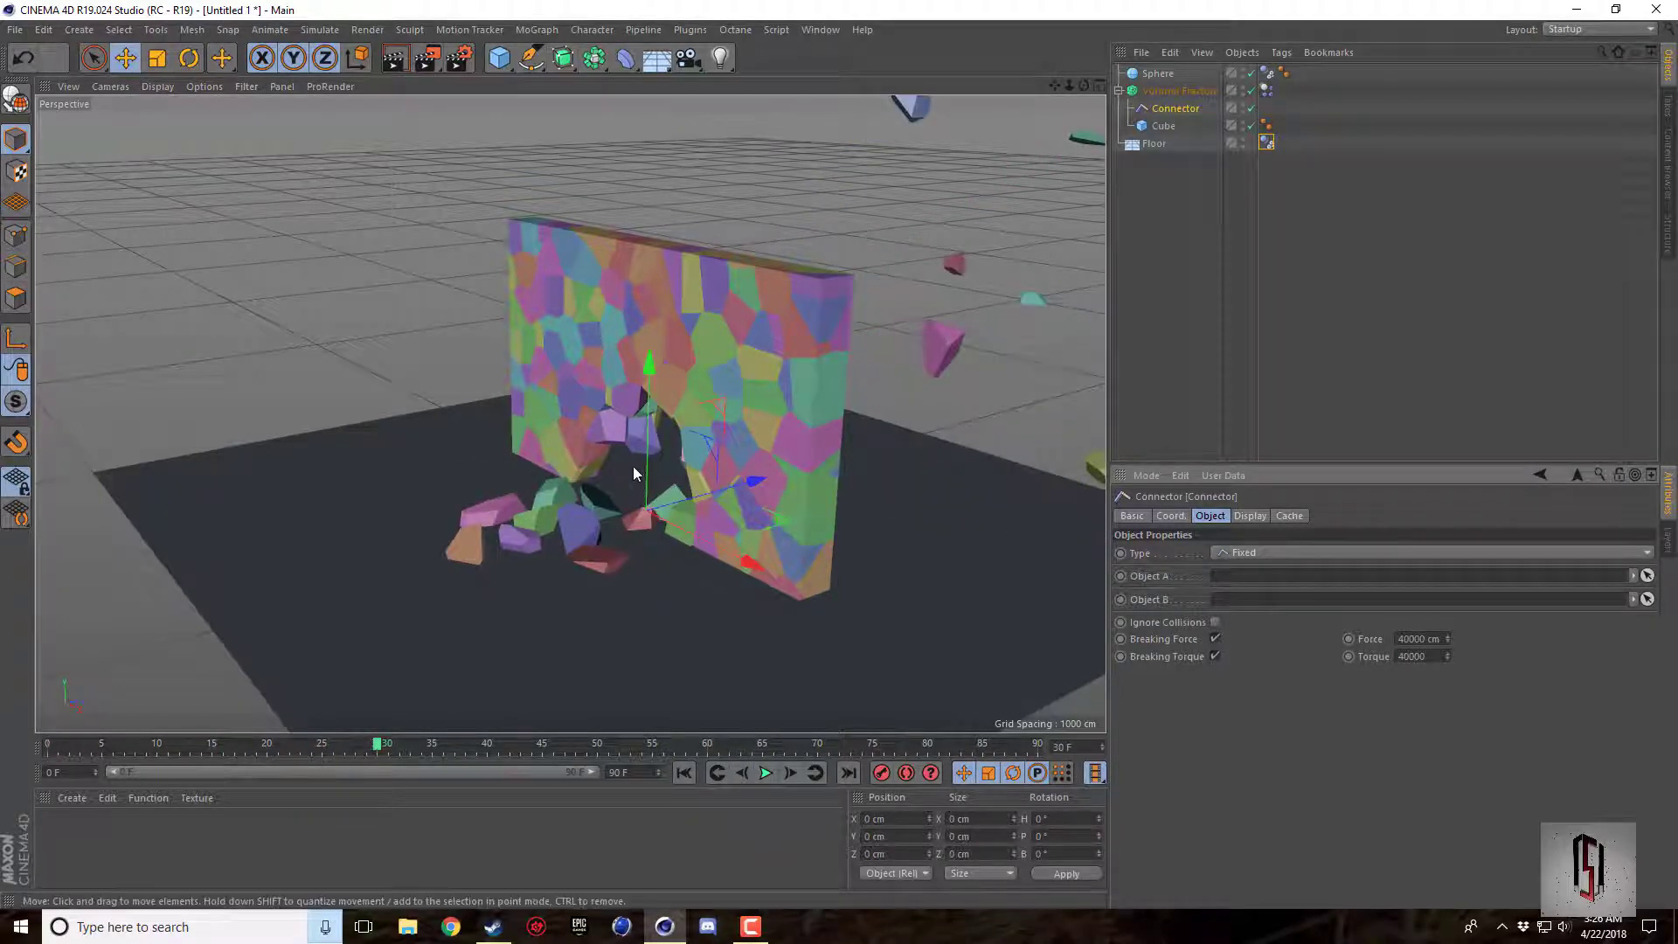
click(684, 773)
click(766, 773)
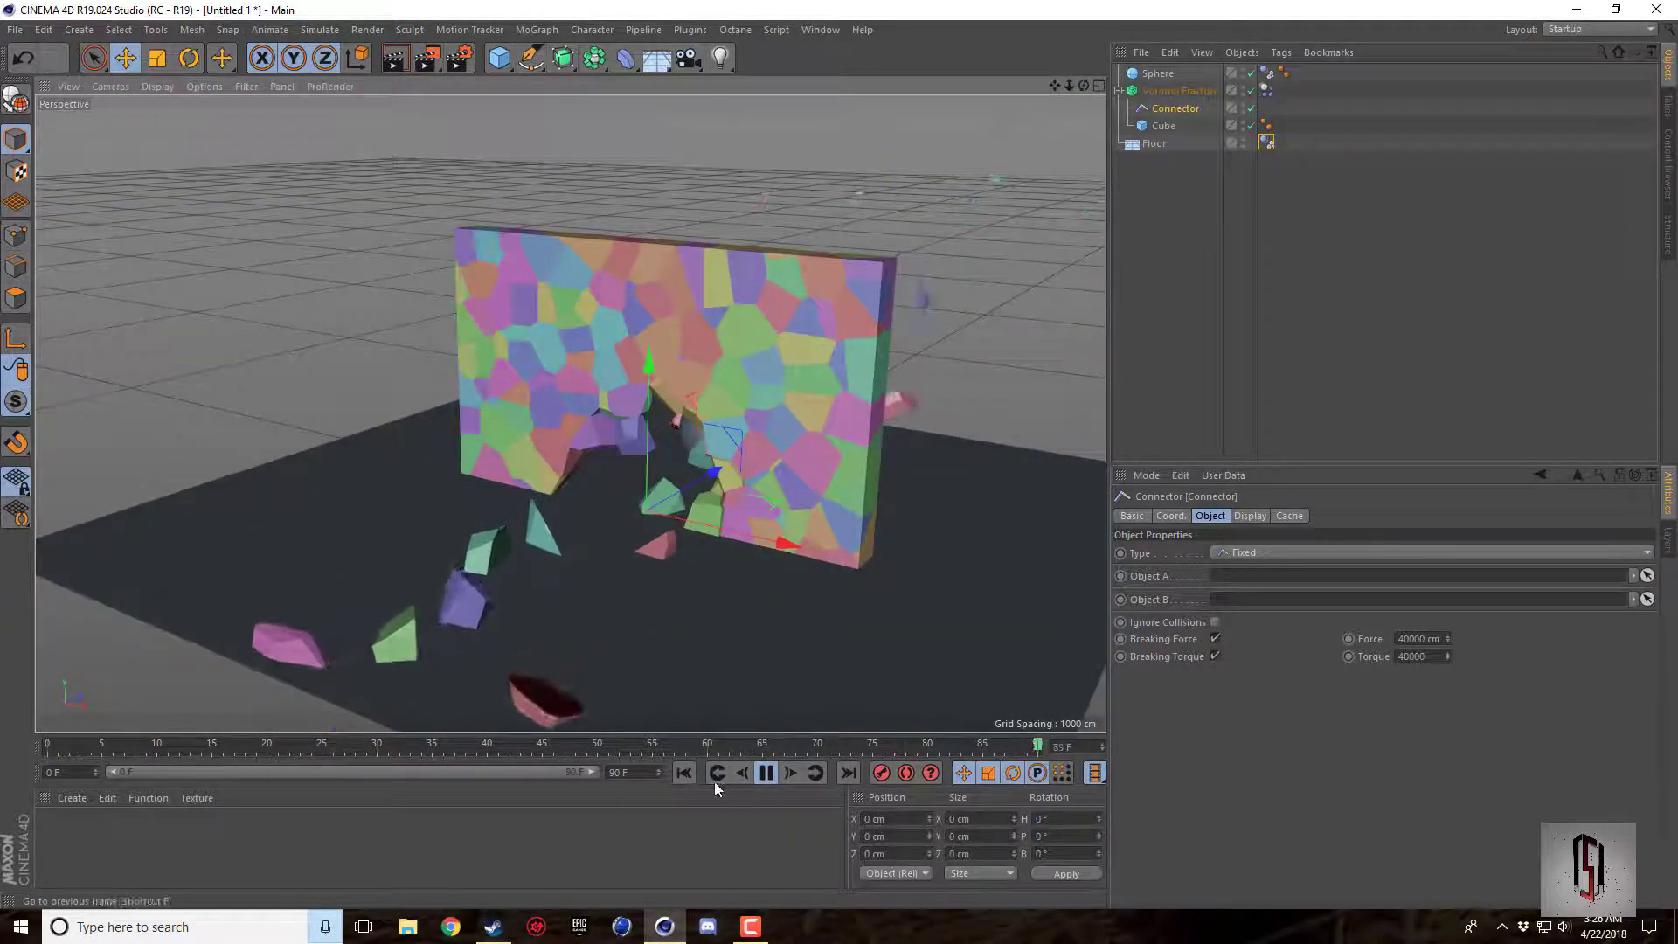
click(704, 776)
click(696, 774)
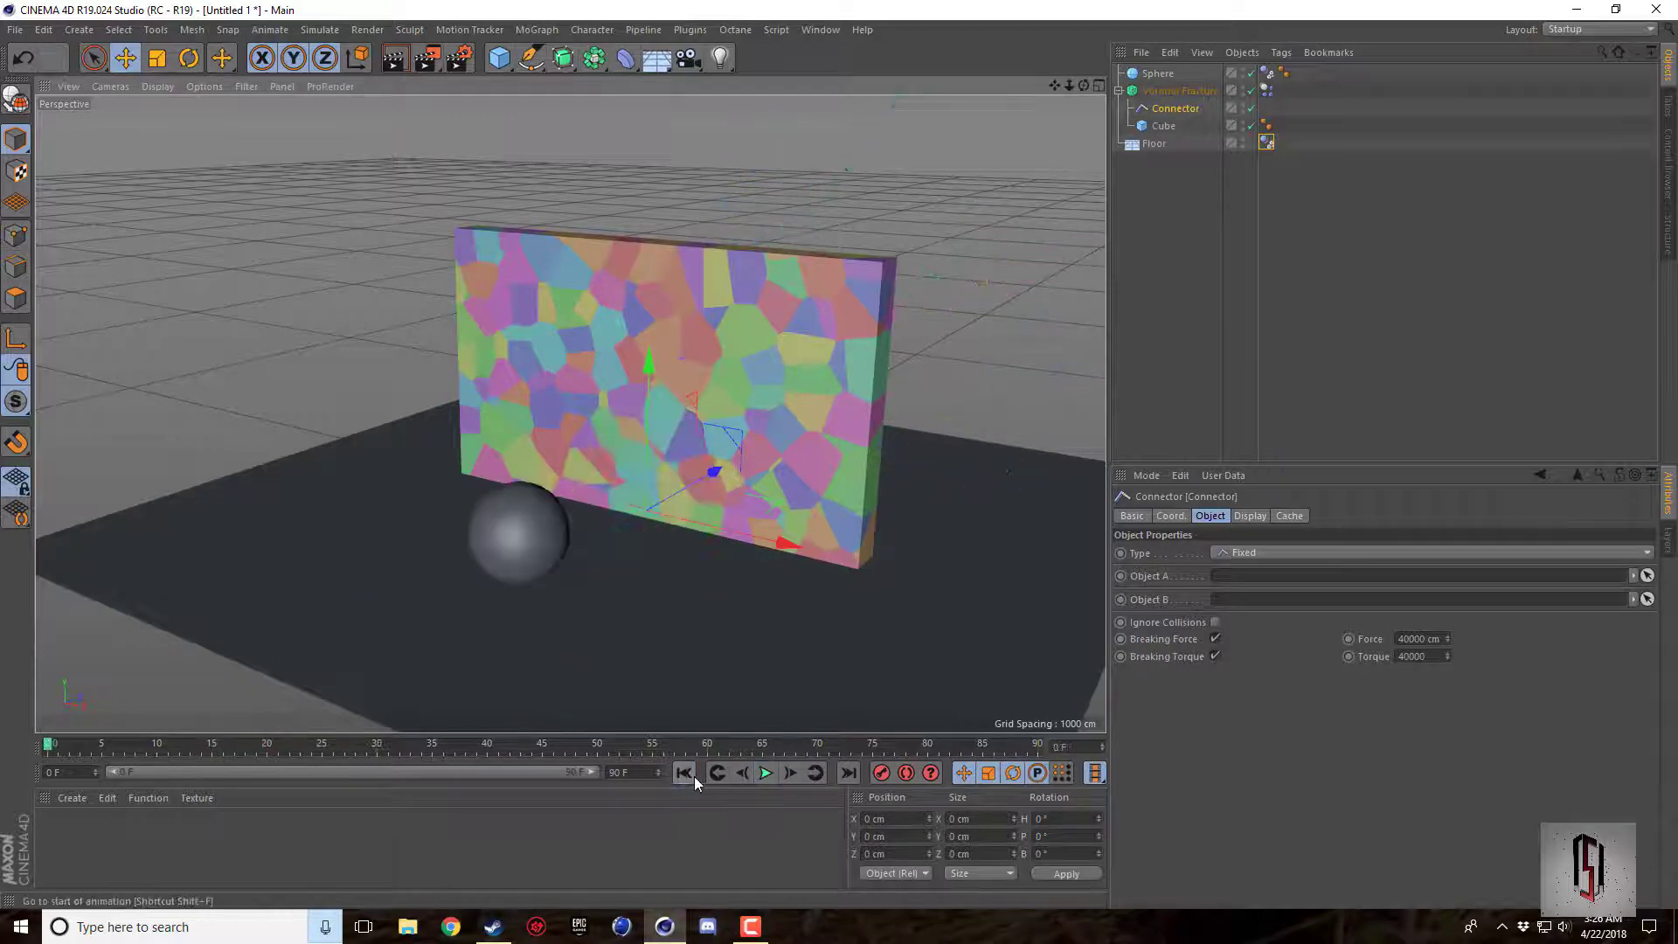
Orbit around the wall and reselect the Voronoi Fracture after checking the Connector.
click(1176, 93)
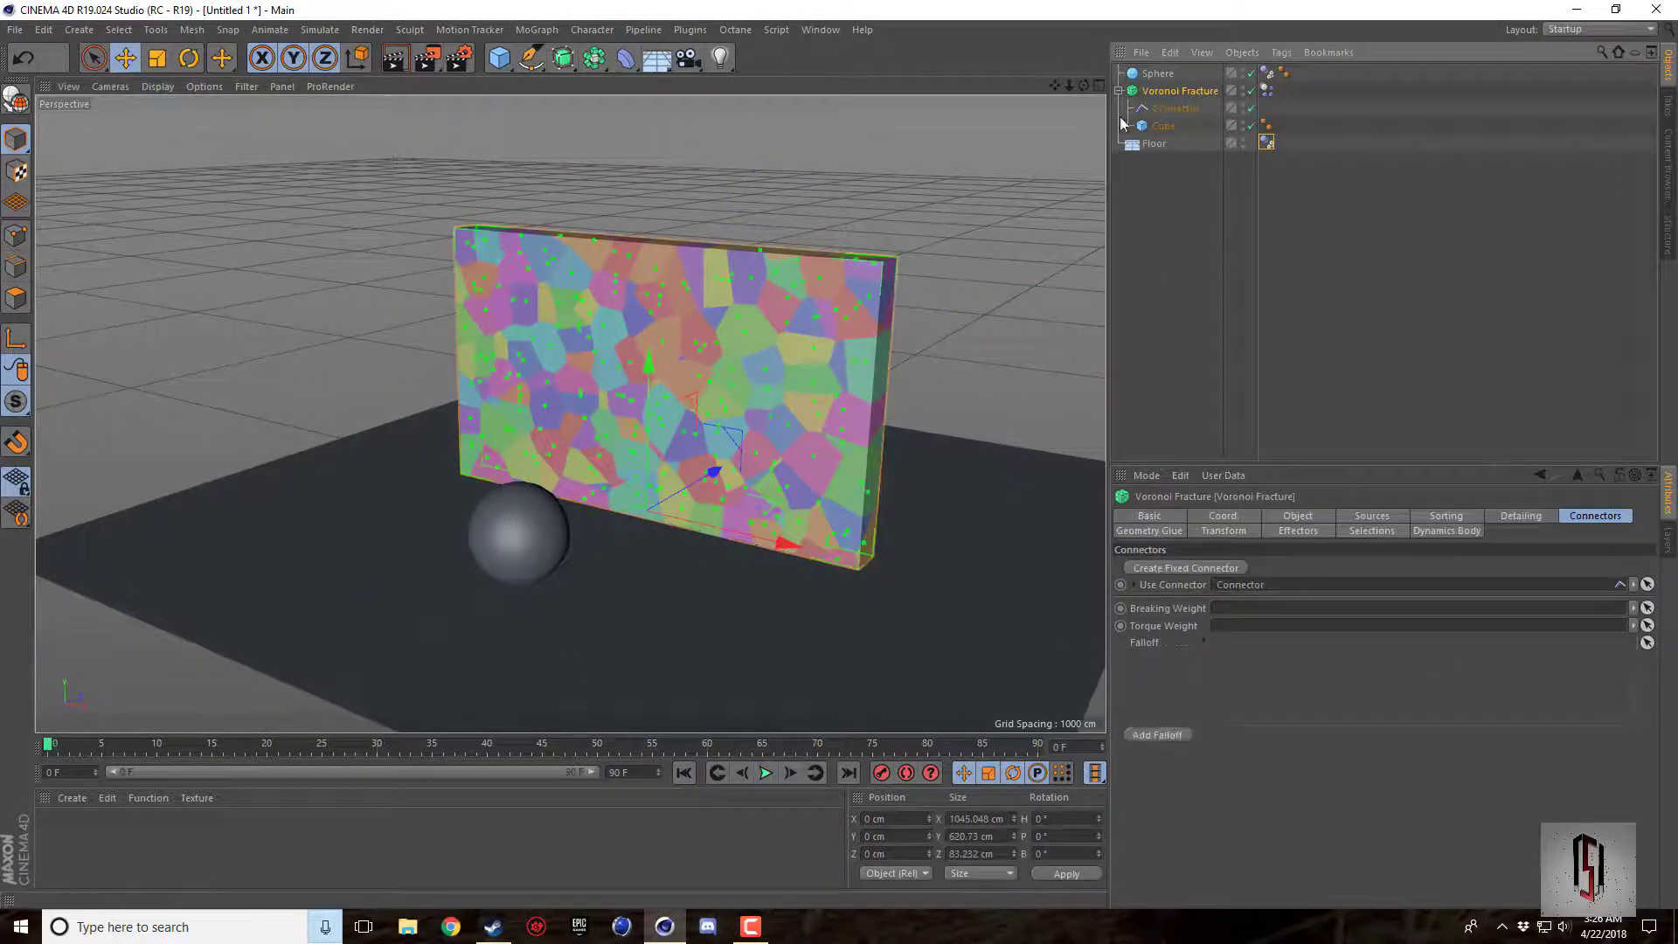
drag(1084, 85, 952, 104)
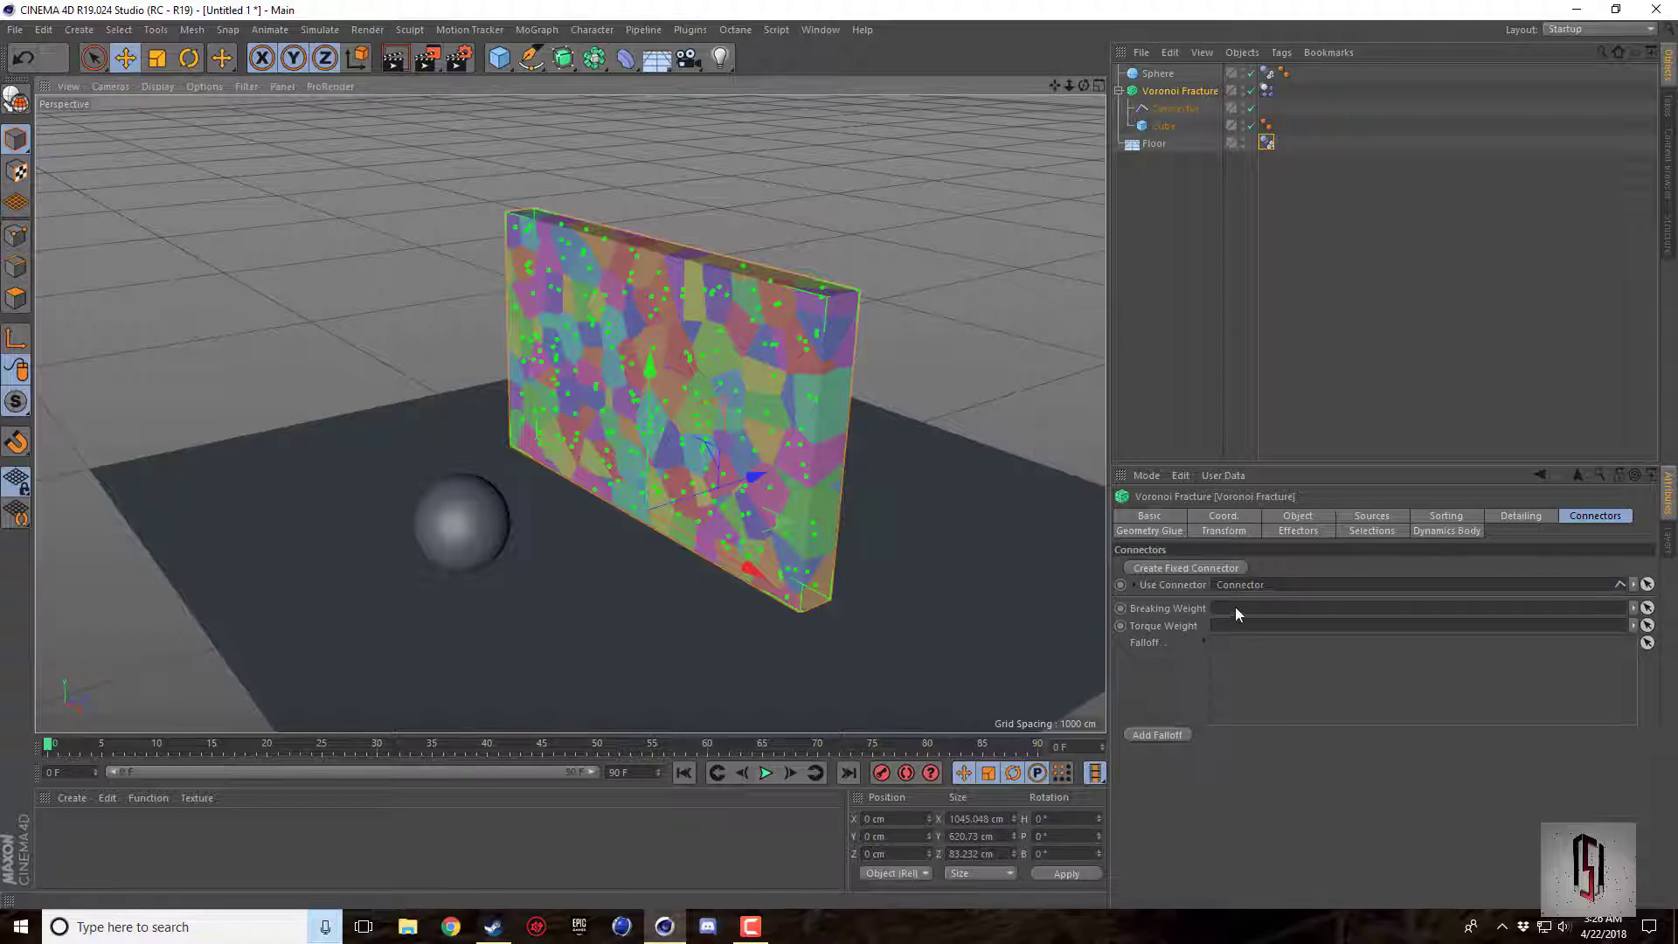
click(1183, 105)
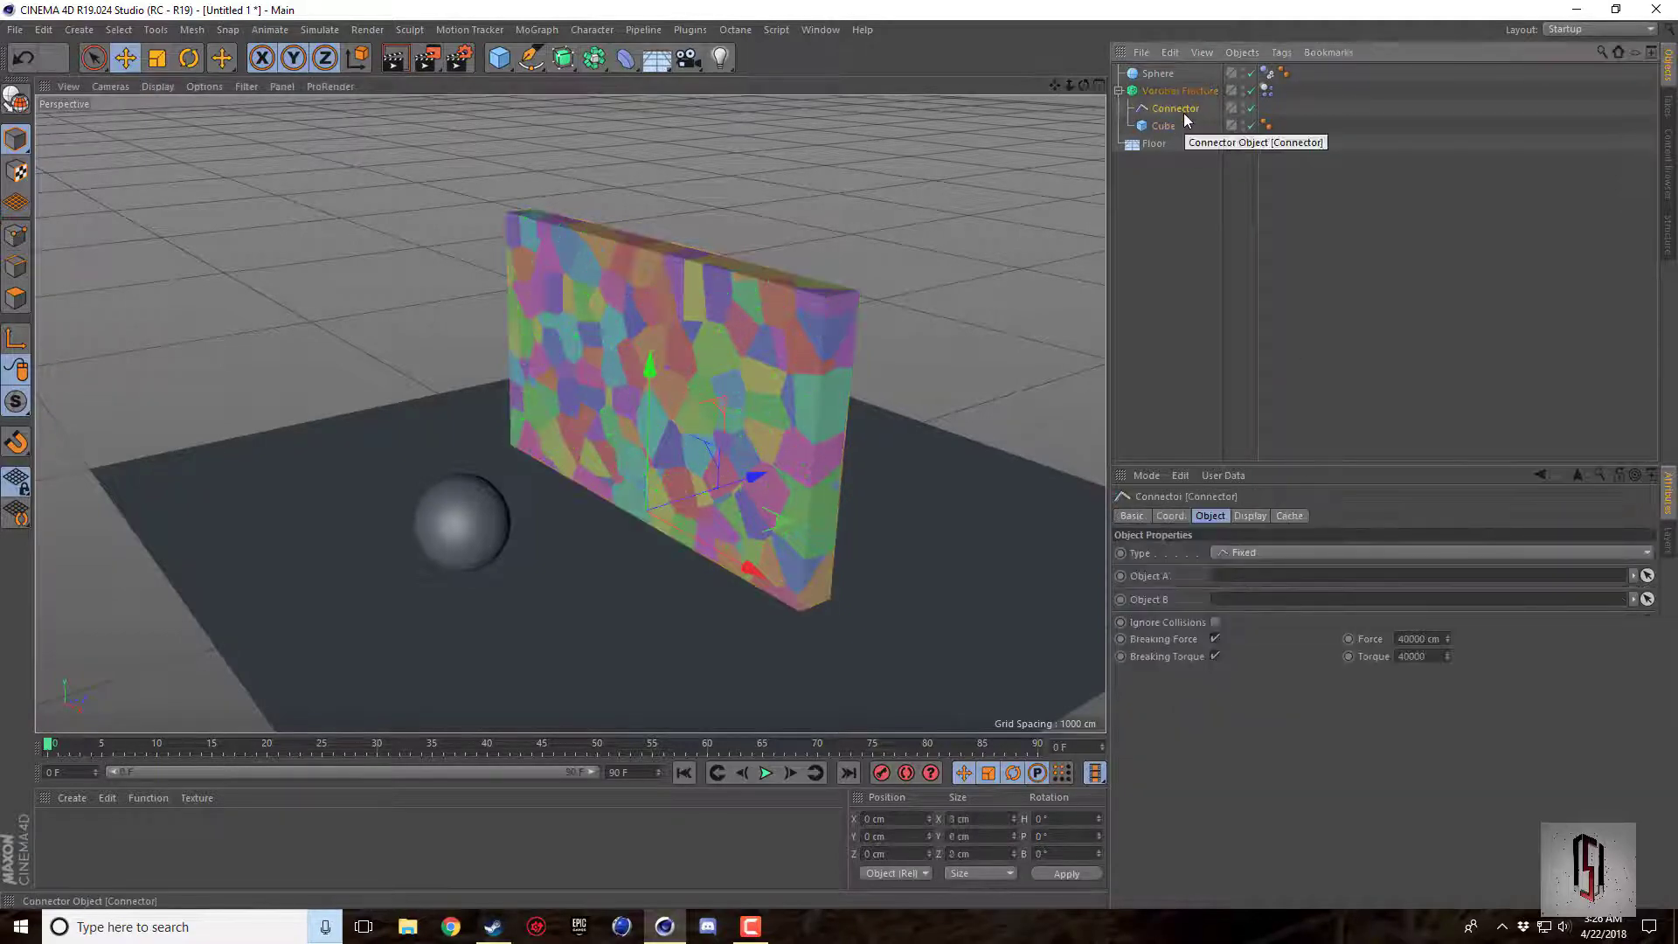
click(1180, 91)
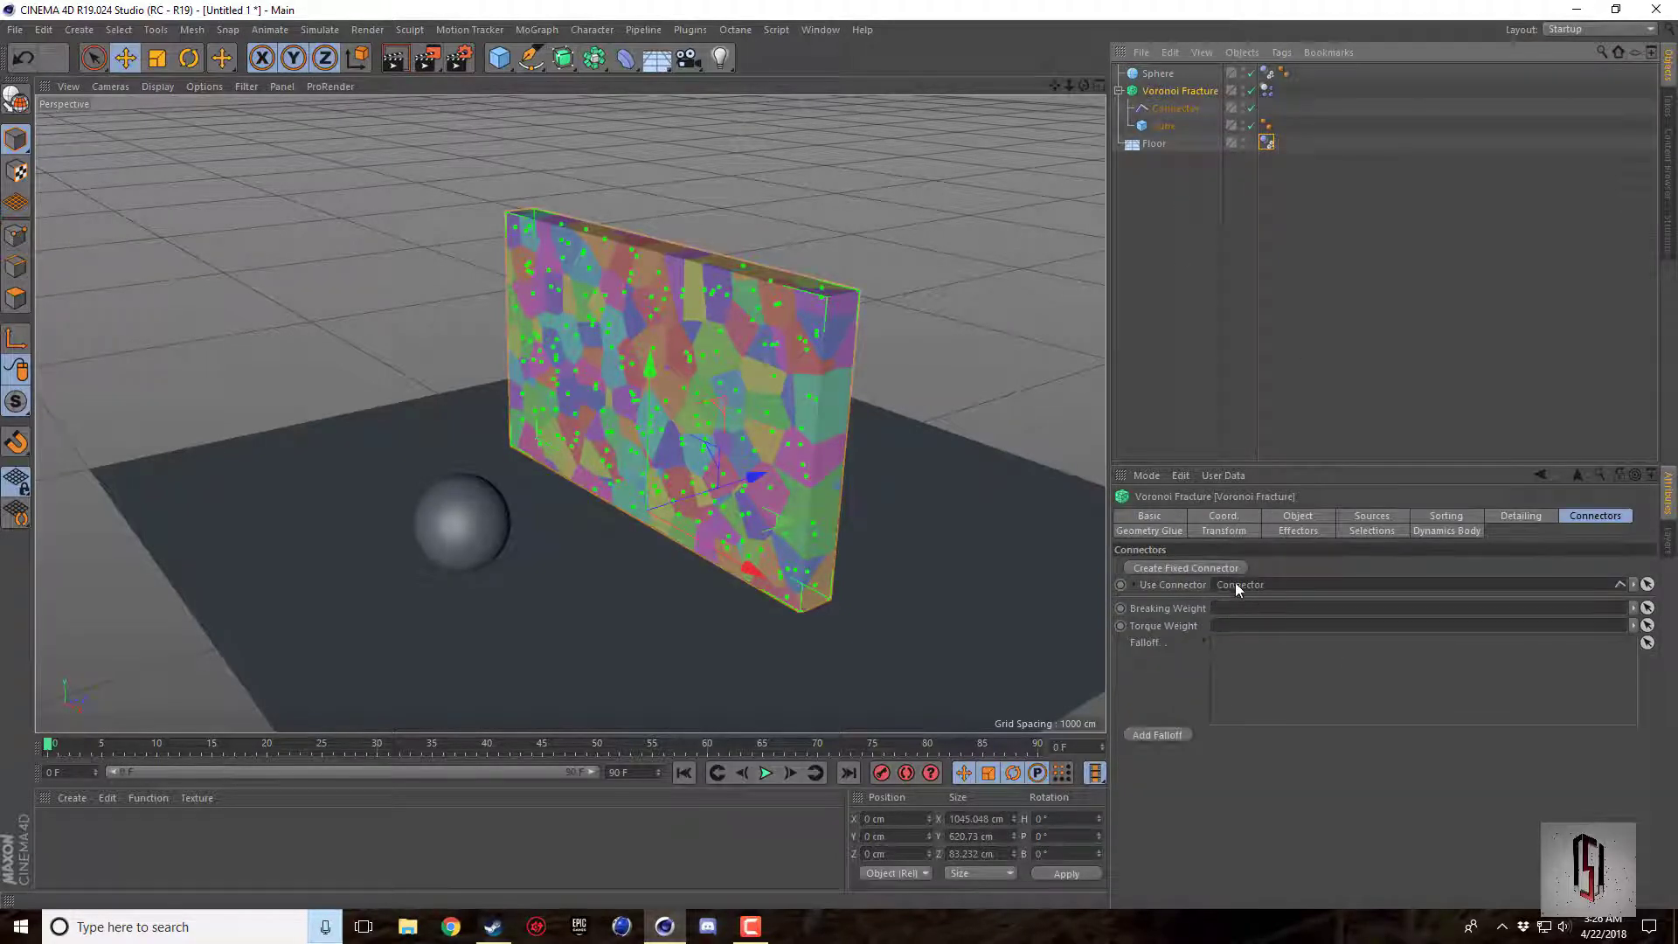
Try Geometry Glue with the Cluster type, switch it off again, and return to Connectors.
click(1150, 530)
click(1239, 567)
click(1255, 583)
click(1276, 618)
click(1239, 567)
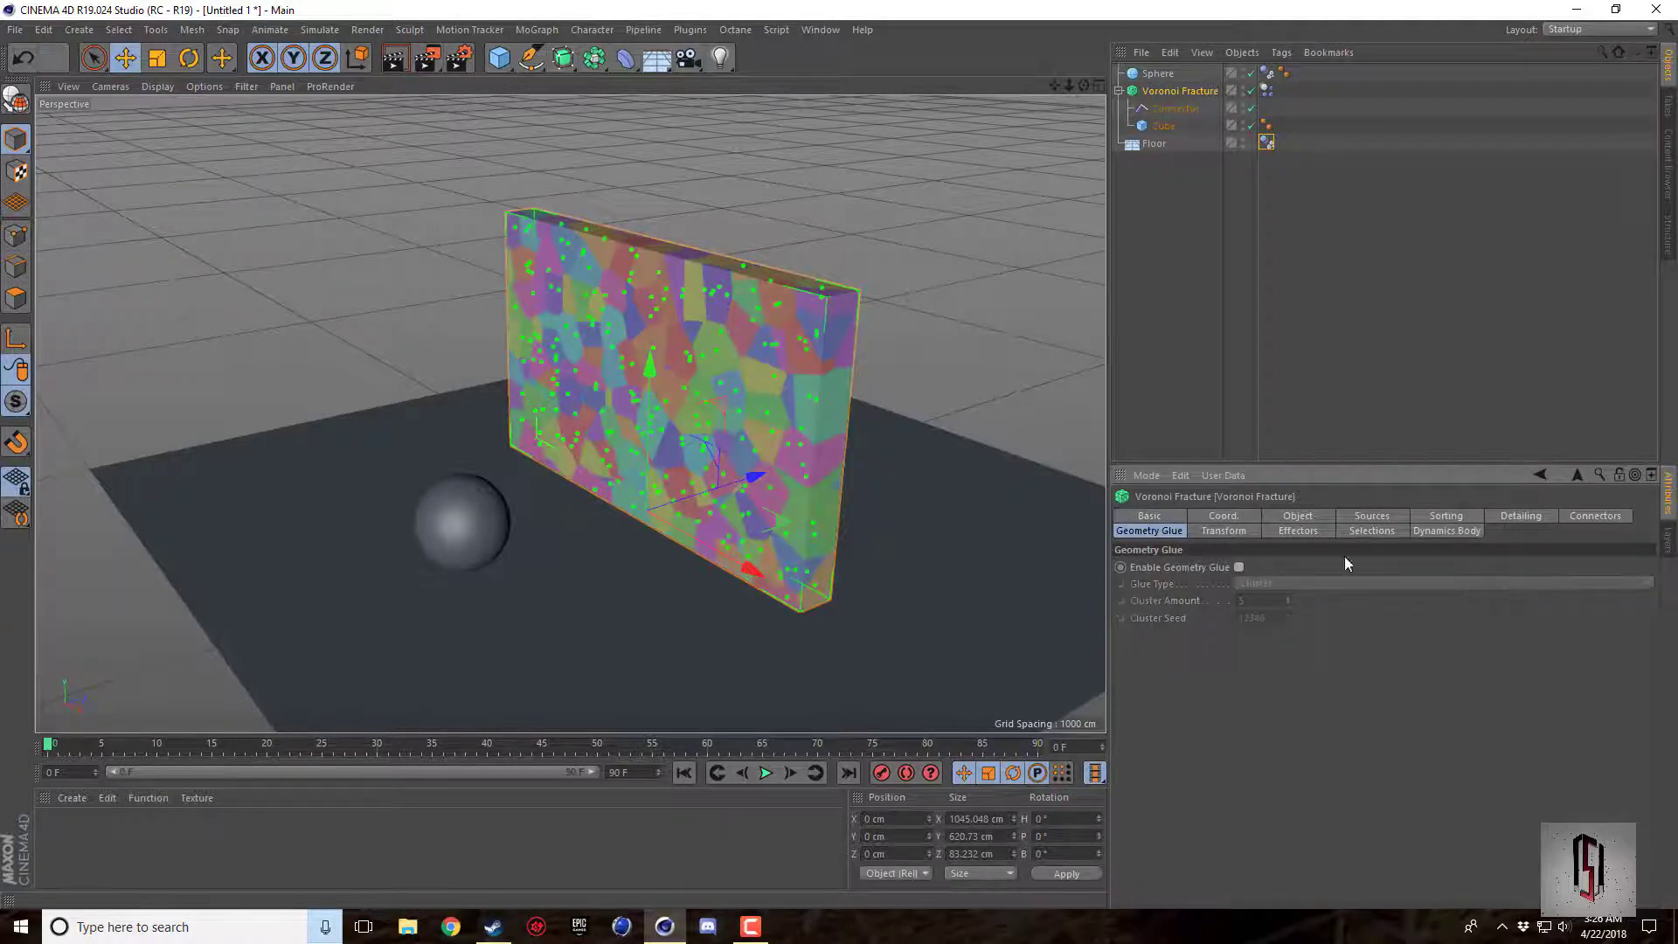
click(1583, 518)
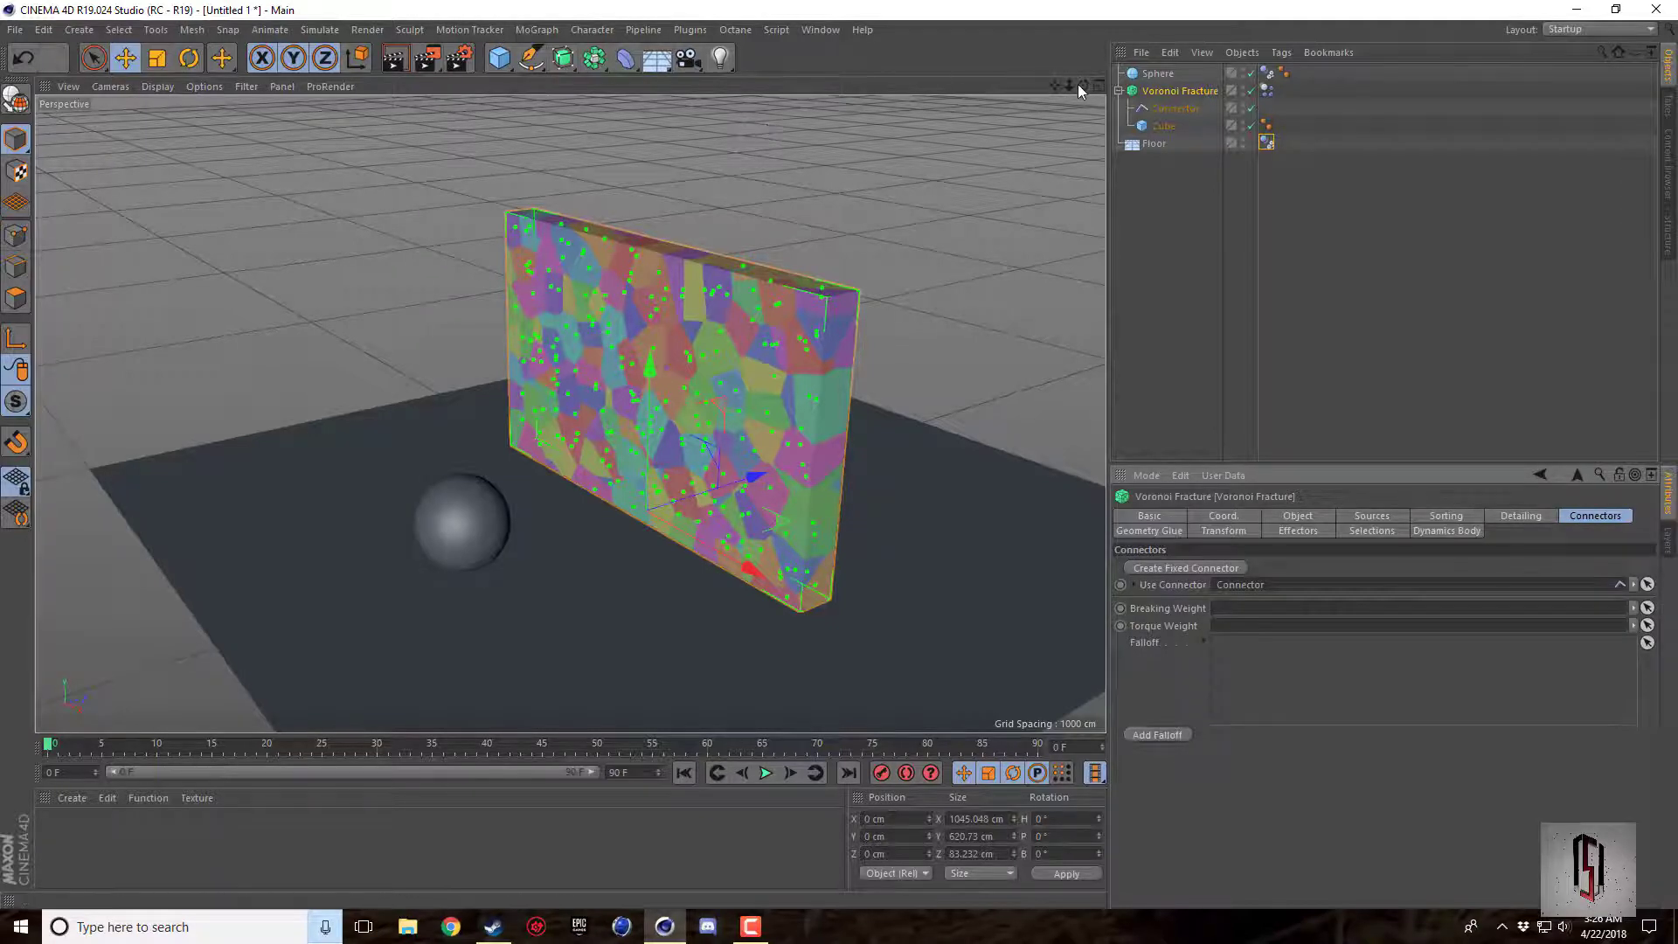
drag(1082, 85, 1133, 88)
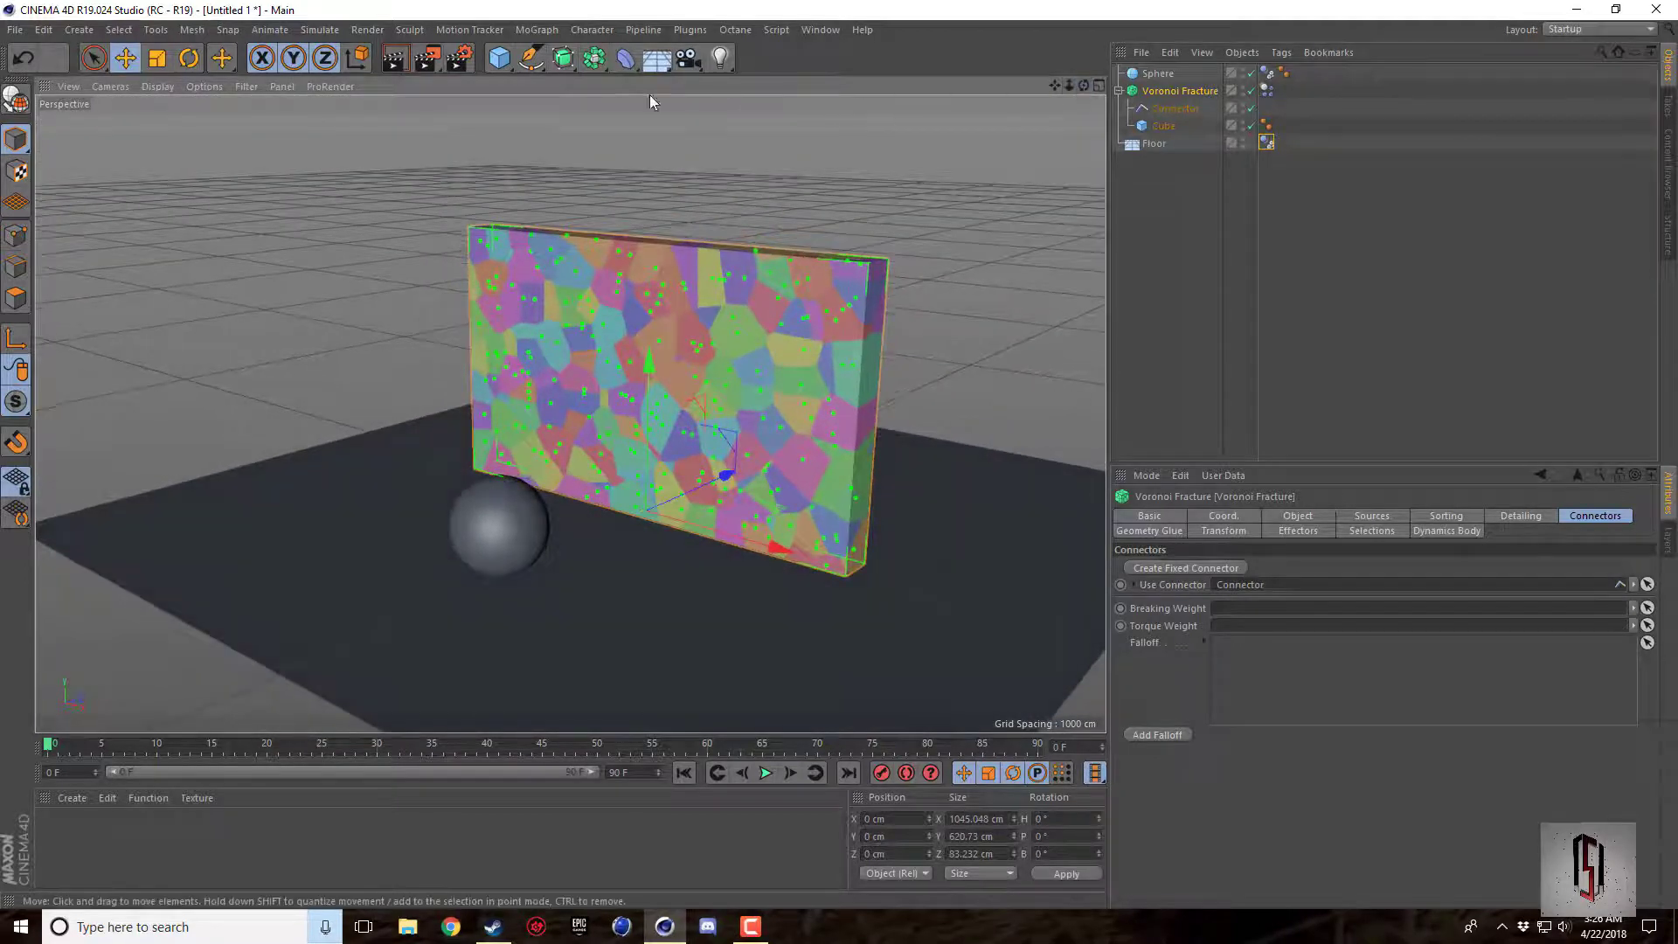
Pick the MoGraph Weight Paintbrush and raise its strength.
click(542, 31)
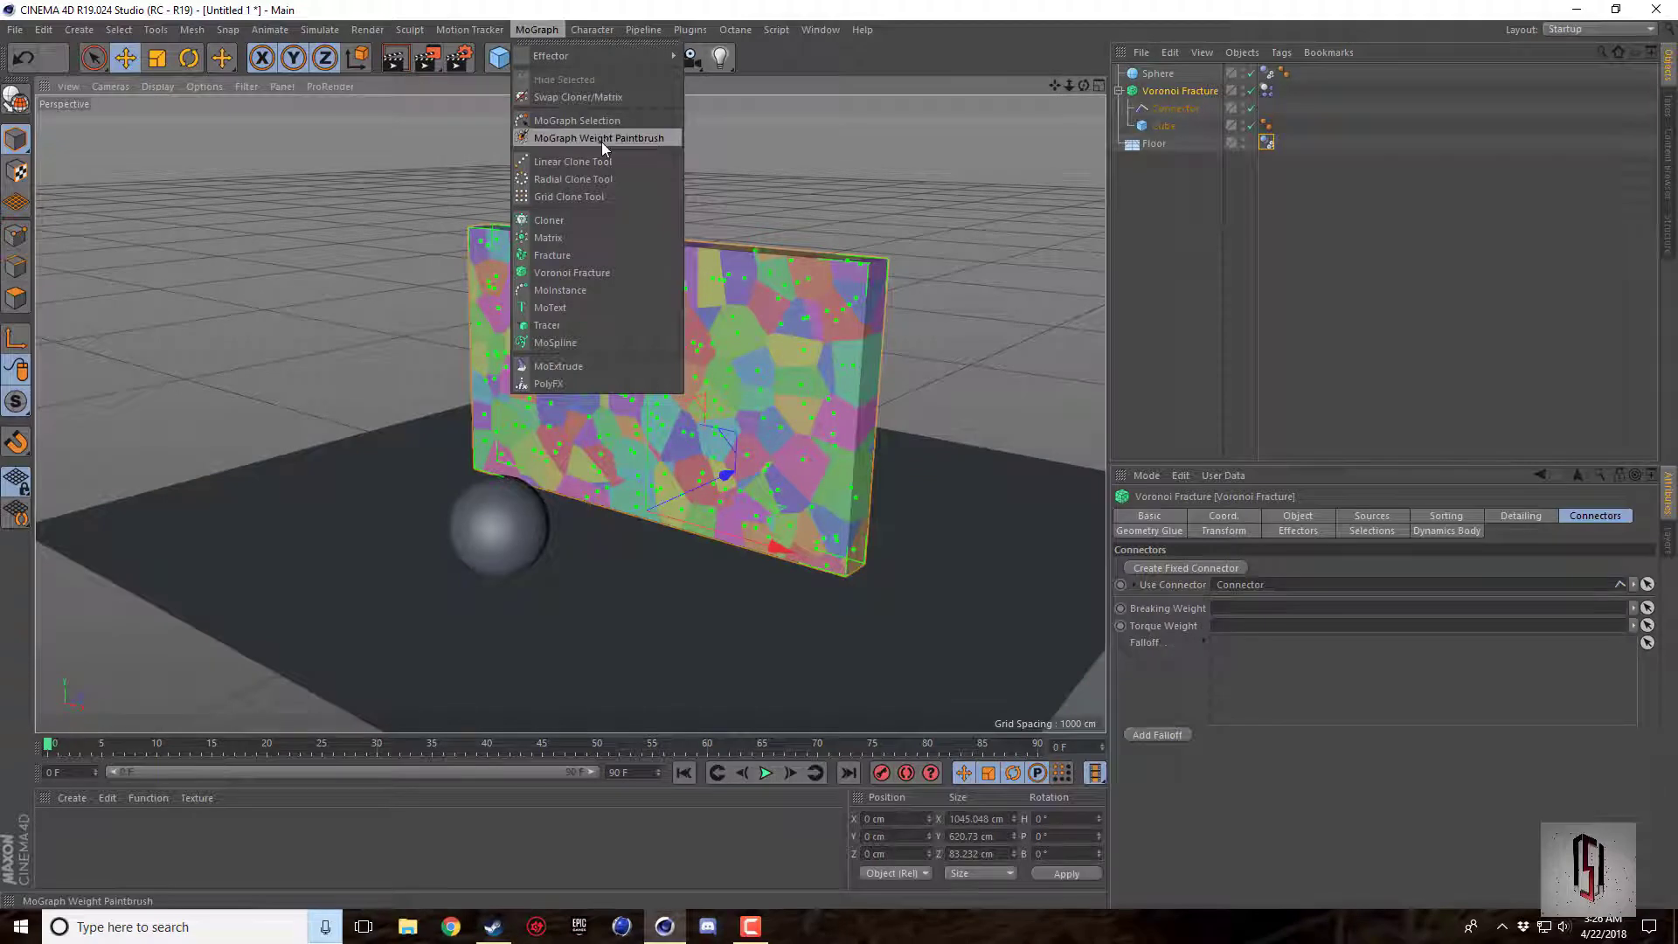
click(574, 137)
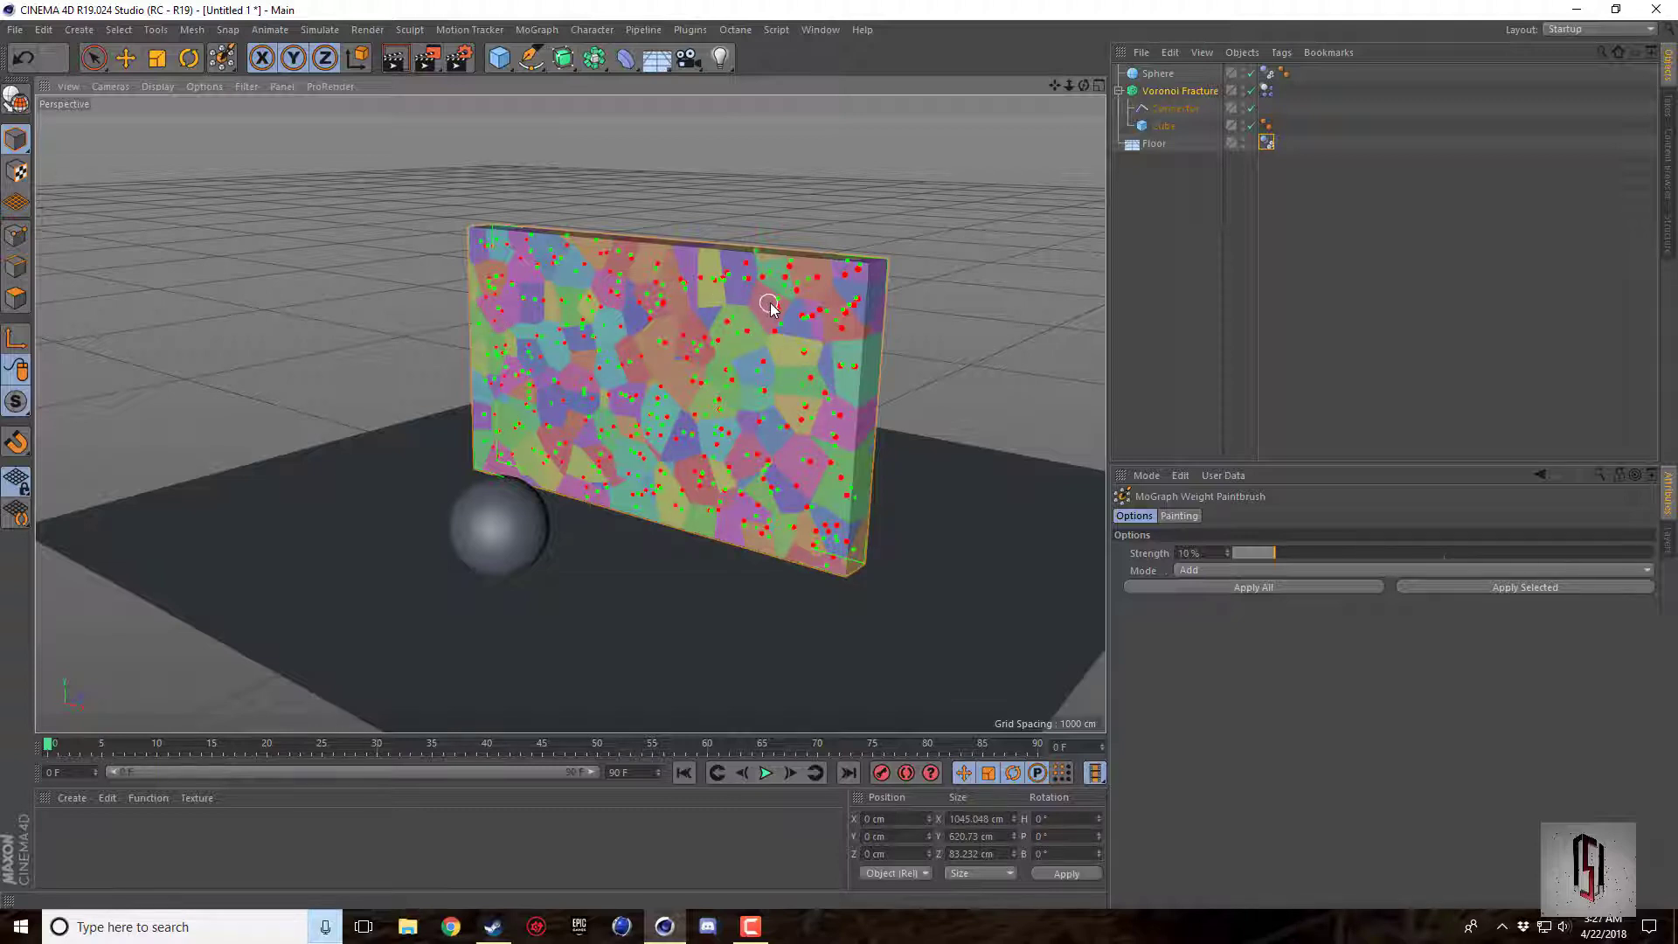
drag(1331, 554, 1534, 558)
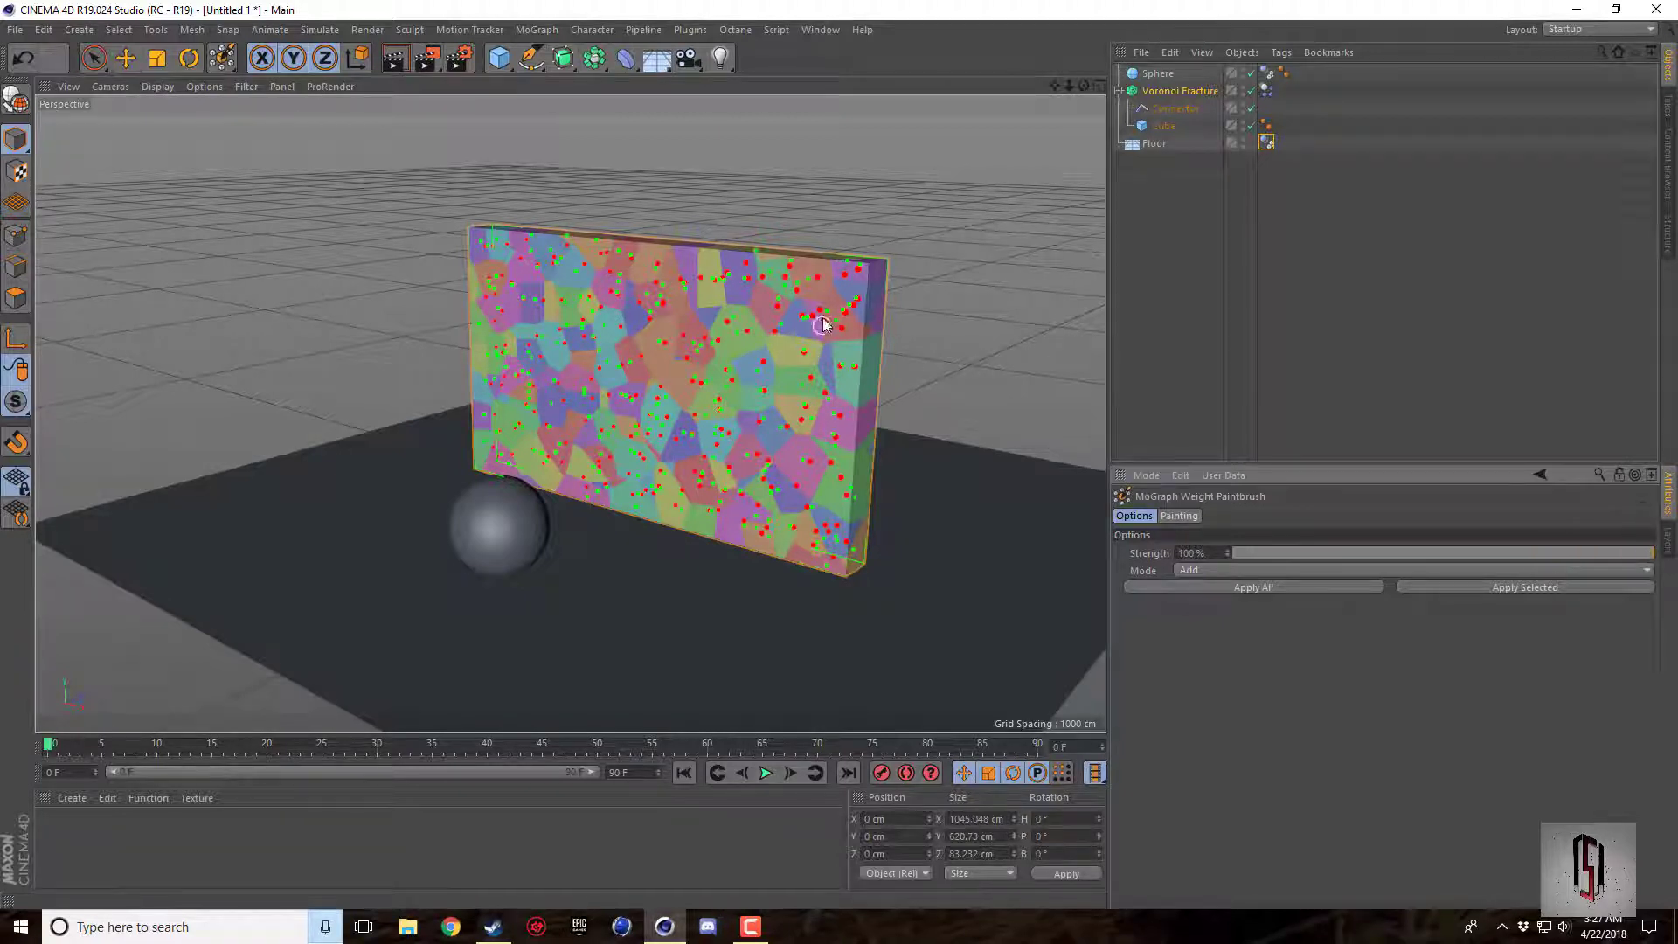
click(1180, 516)
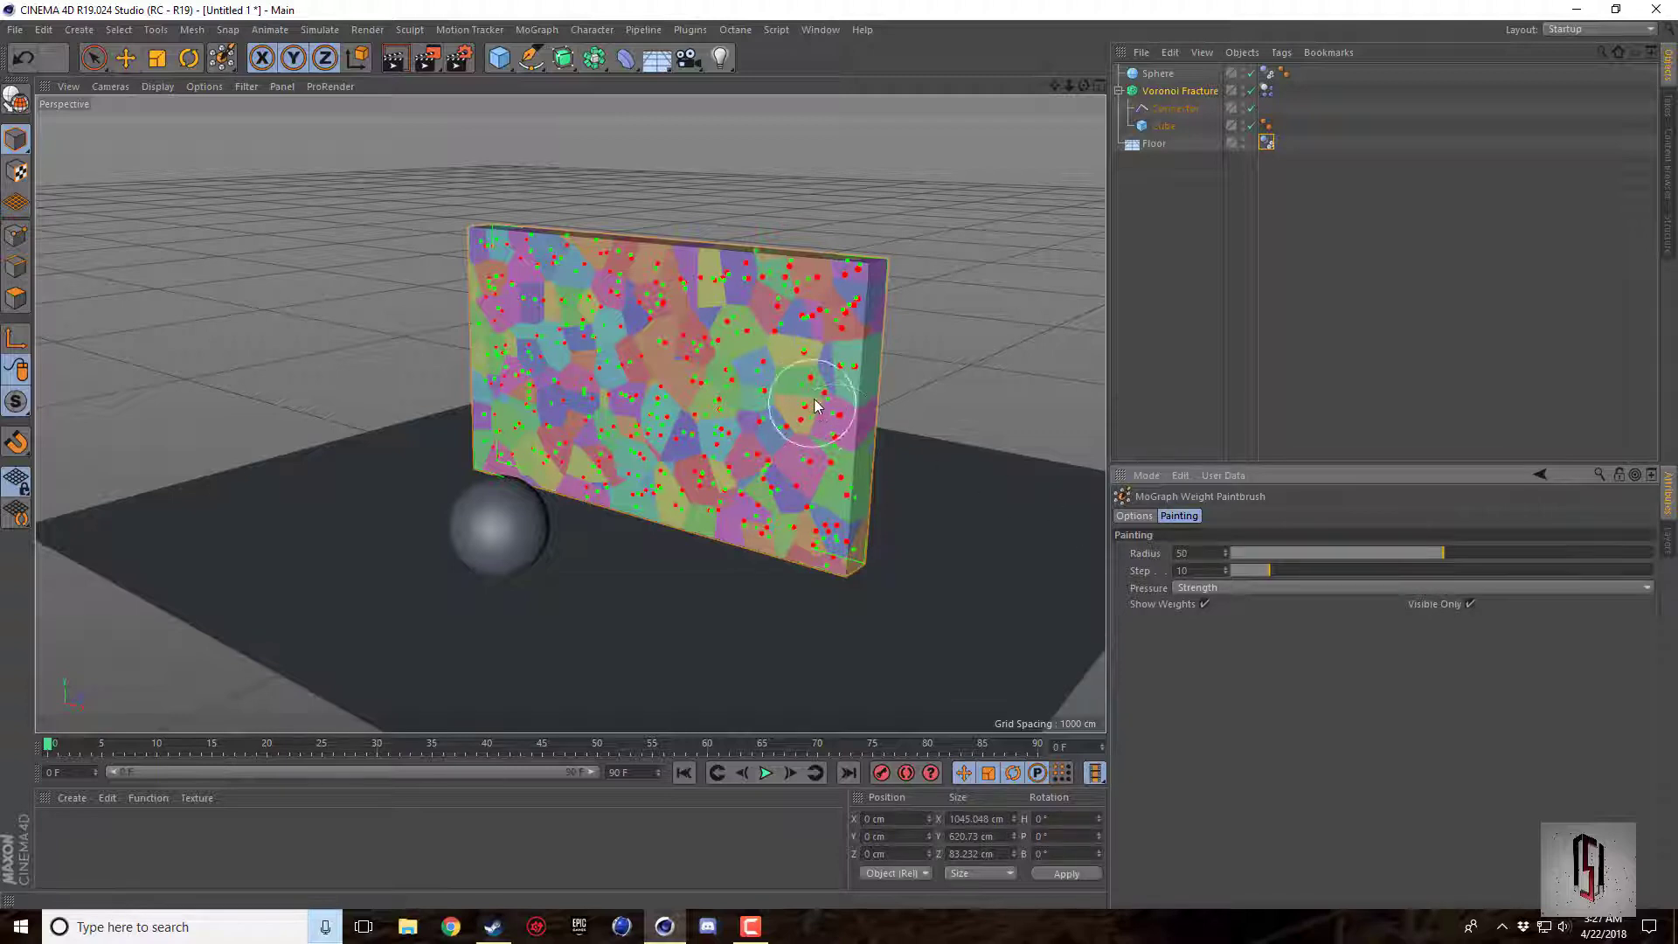
click(1149, 519)
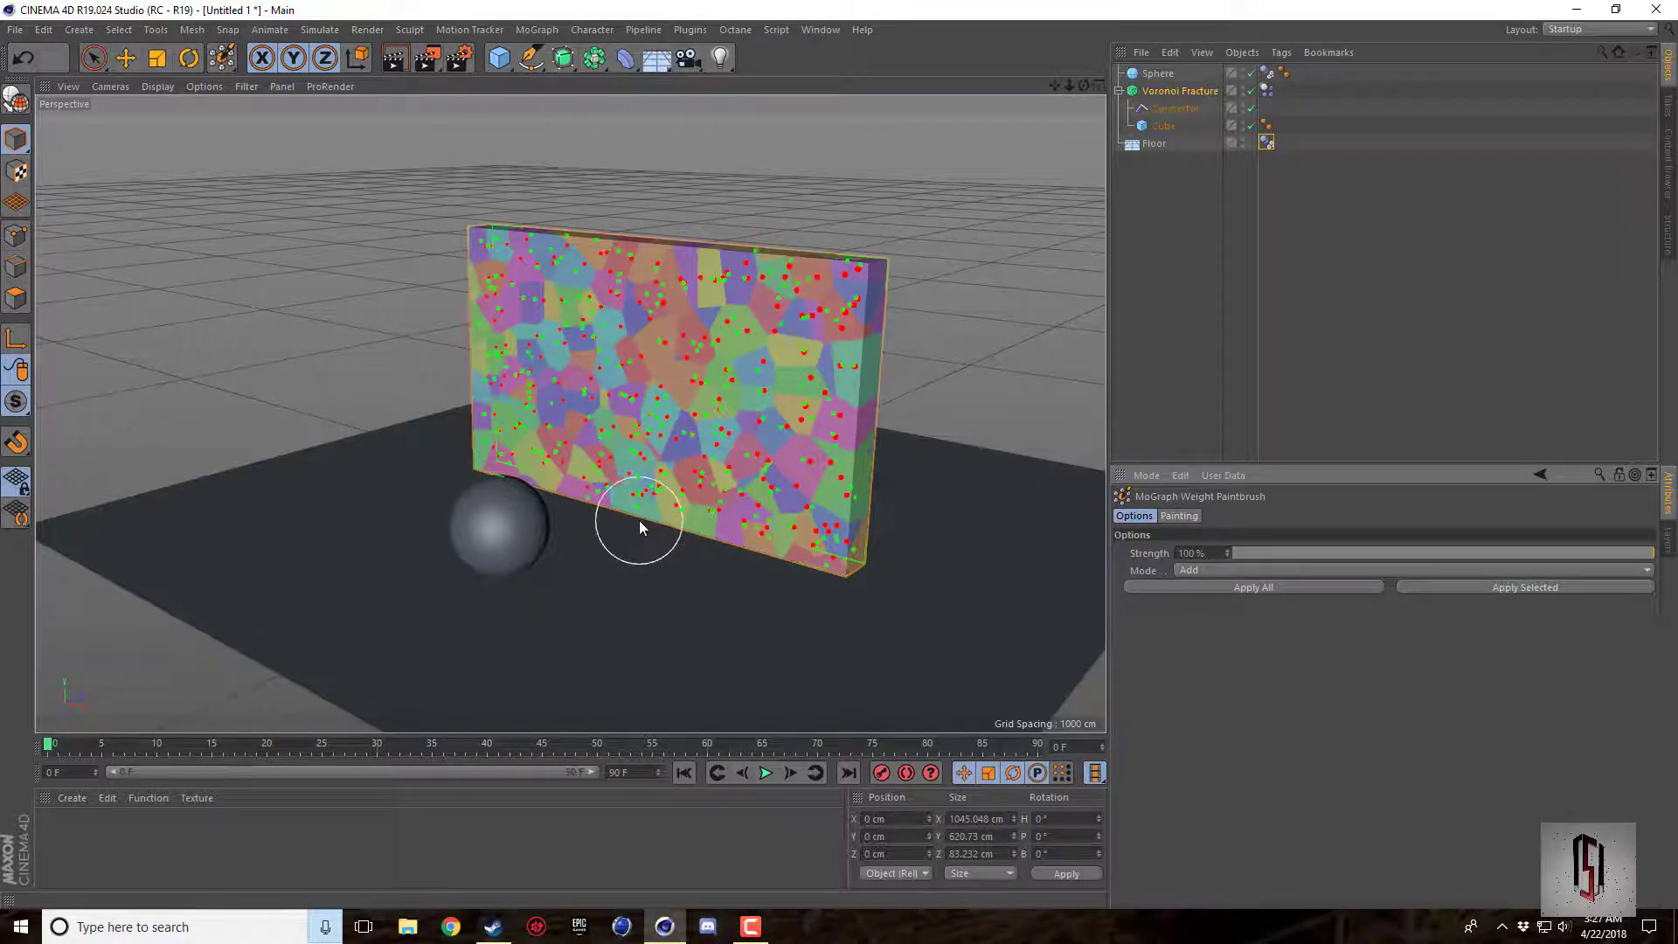
Paint weights along the wall's right side, top and bottom edges.
drag(815, 540, 824, 504)
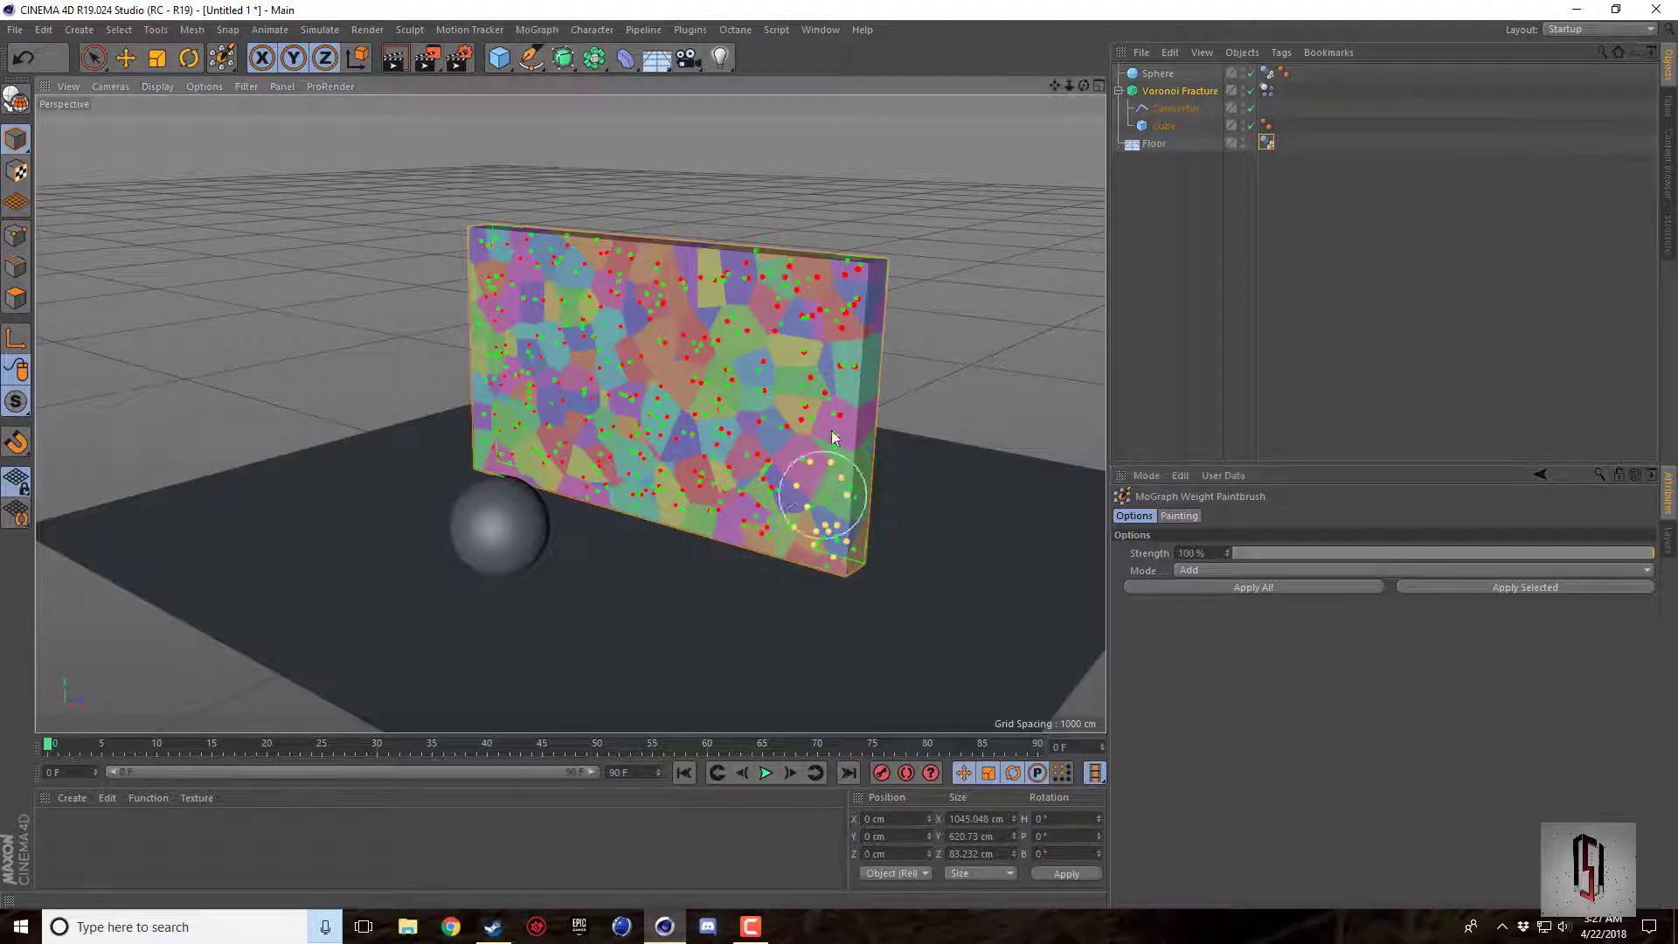
mouse_move(832, 424)
mouse_down()
mouse_move(831, 306)
mouse_move(770, 278)
mouse_move(525, 265)
mouse_up()
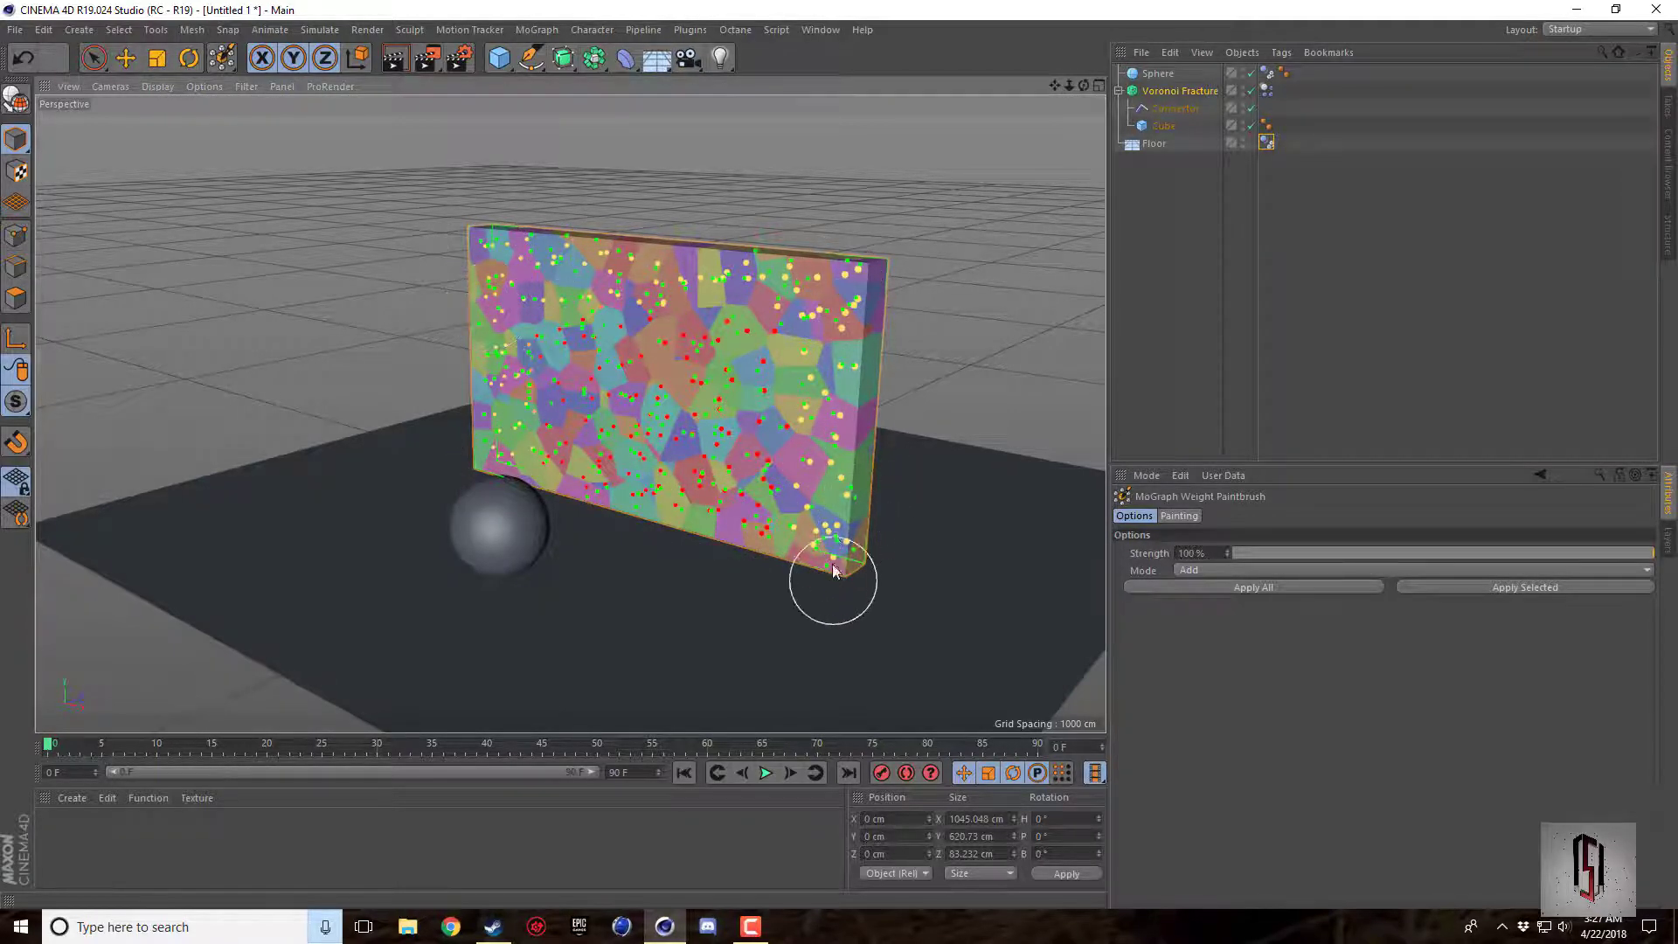
mouse_move(817, 535)
mouse_down()
mouse_move(775, 551)
mouse_move(752, 529)
mouse_move(774, 463)
mouse_up()
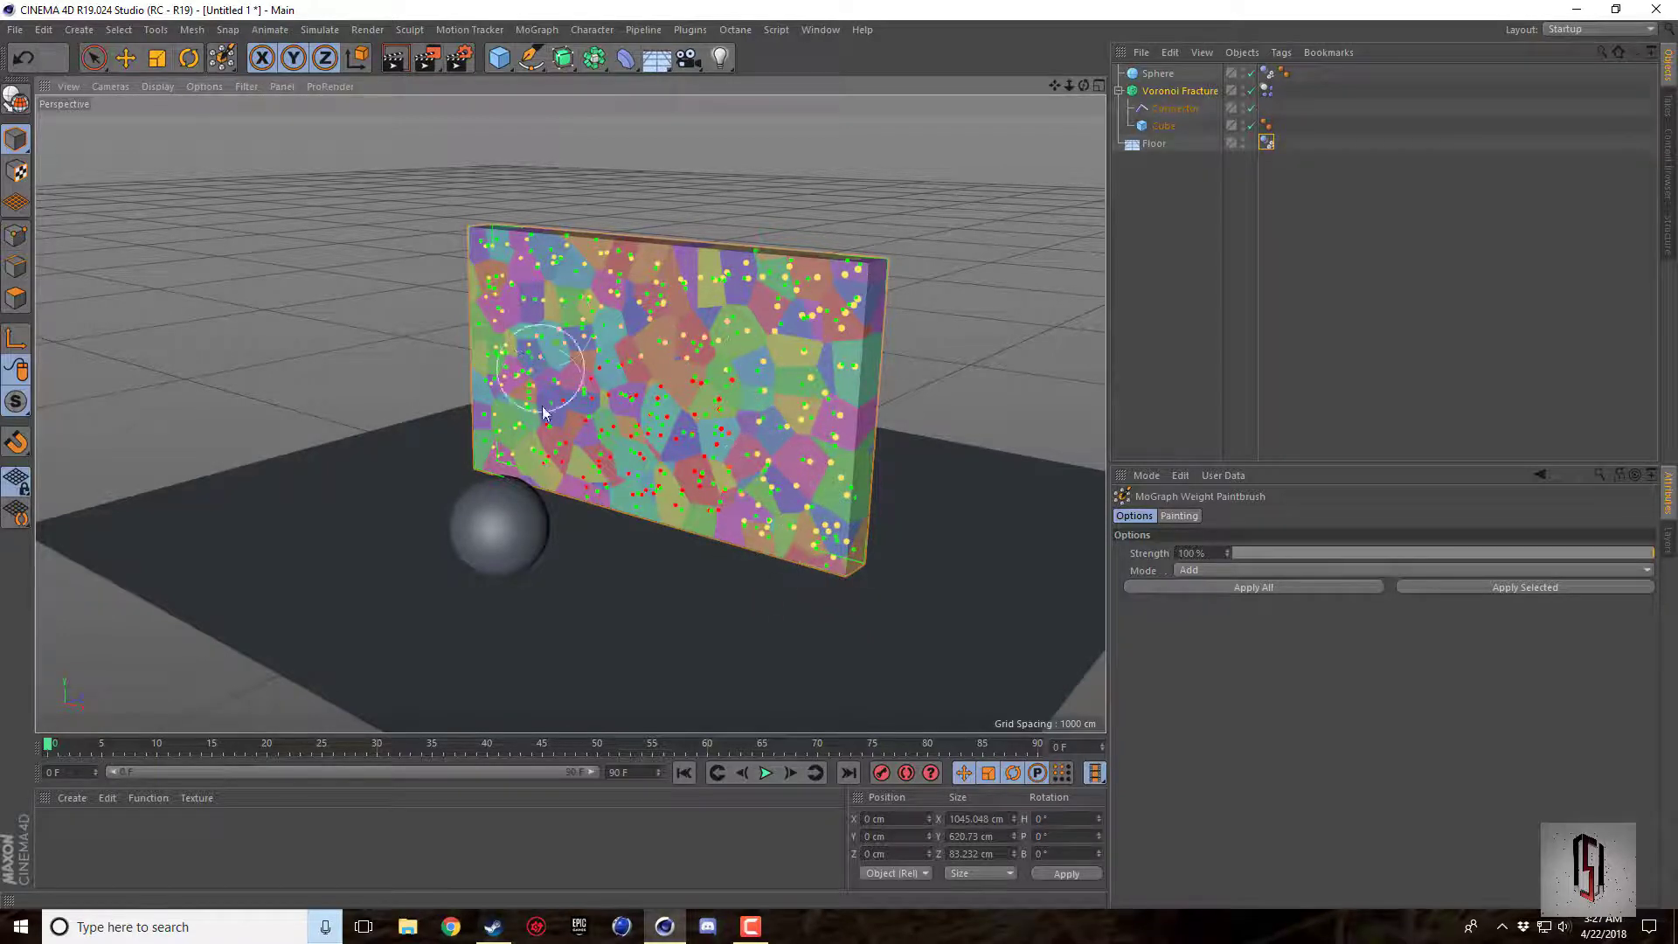
Drag the MoGraph Weightmap tag into the Voronoi Fracture connectors' Breaking Weight field.
click(1185, 92)
drag(1284, 89, 1293, 115)
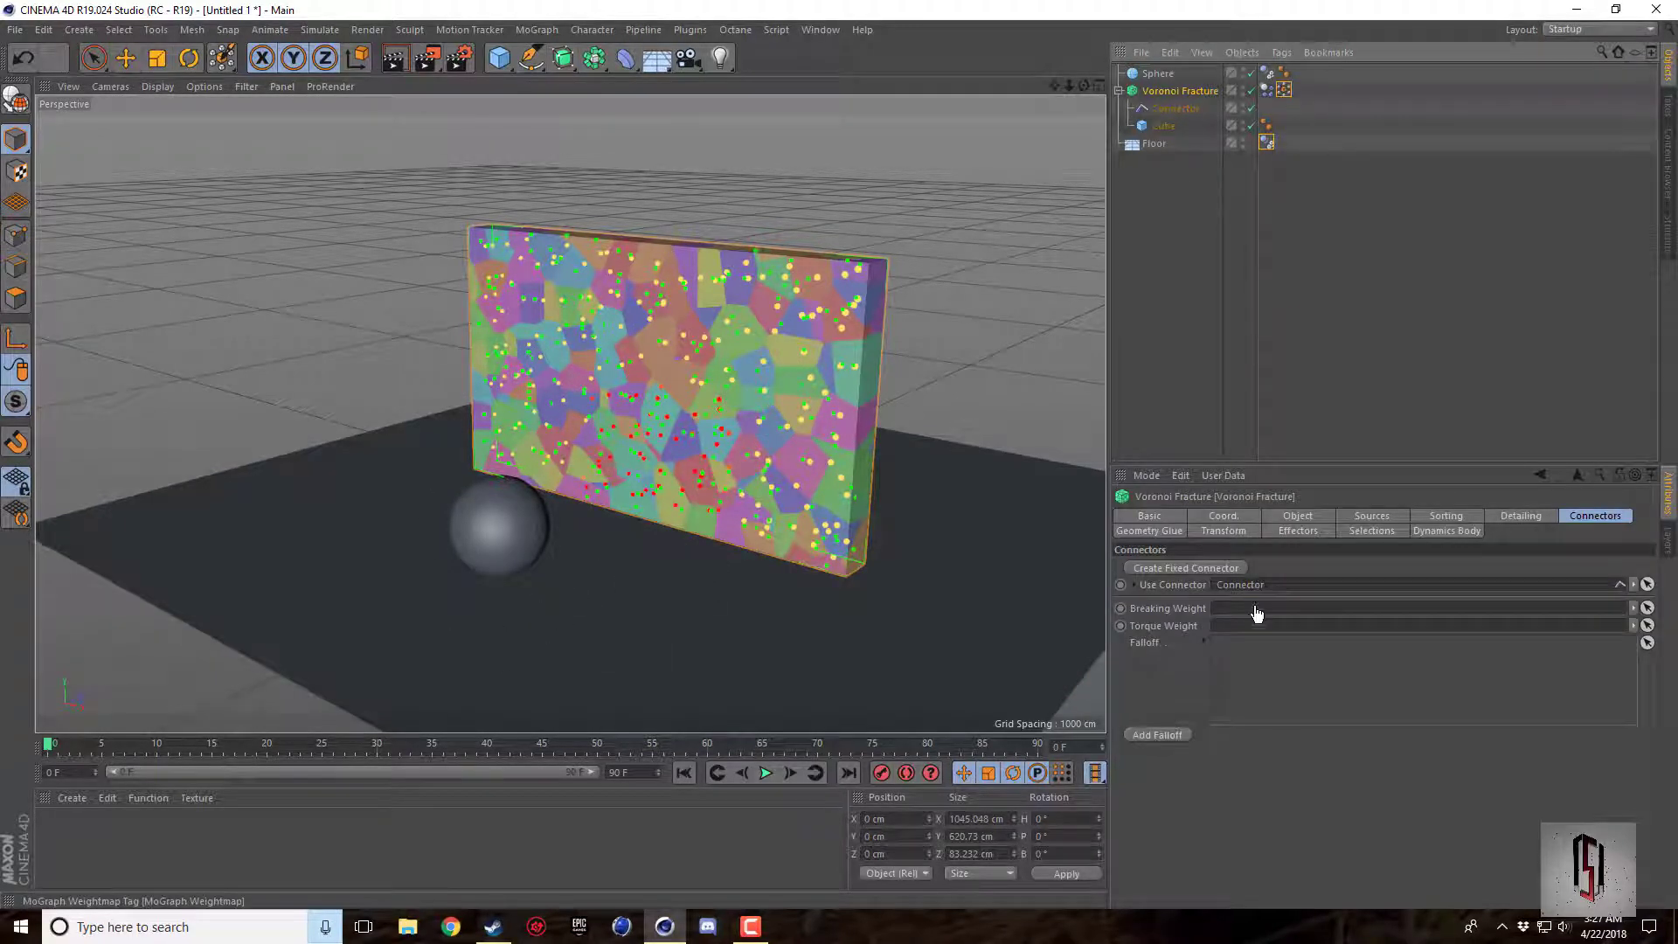
drag(1257, 615, 1252, 619)
click(1134, 608)
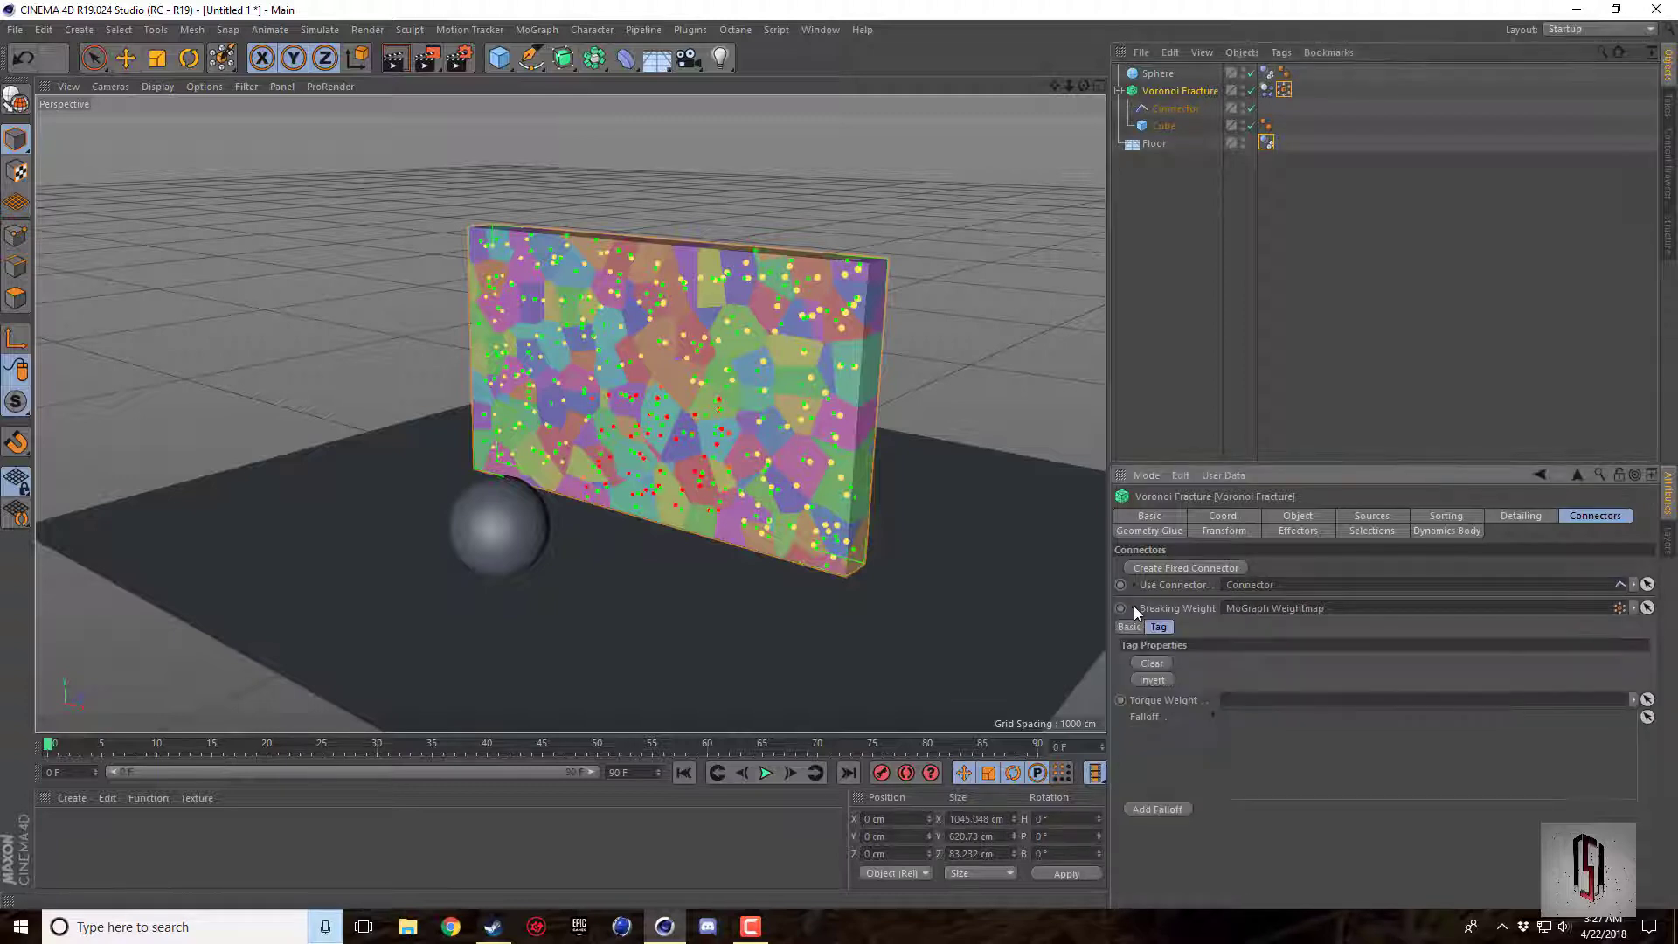
click(1135, 607)
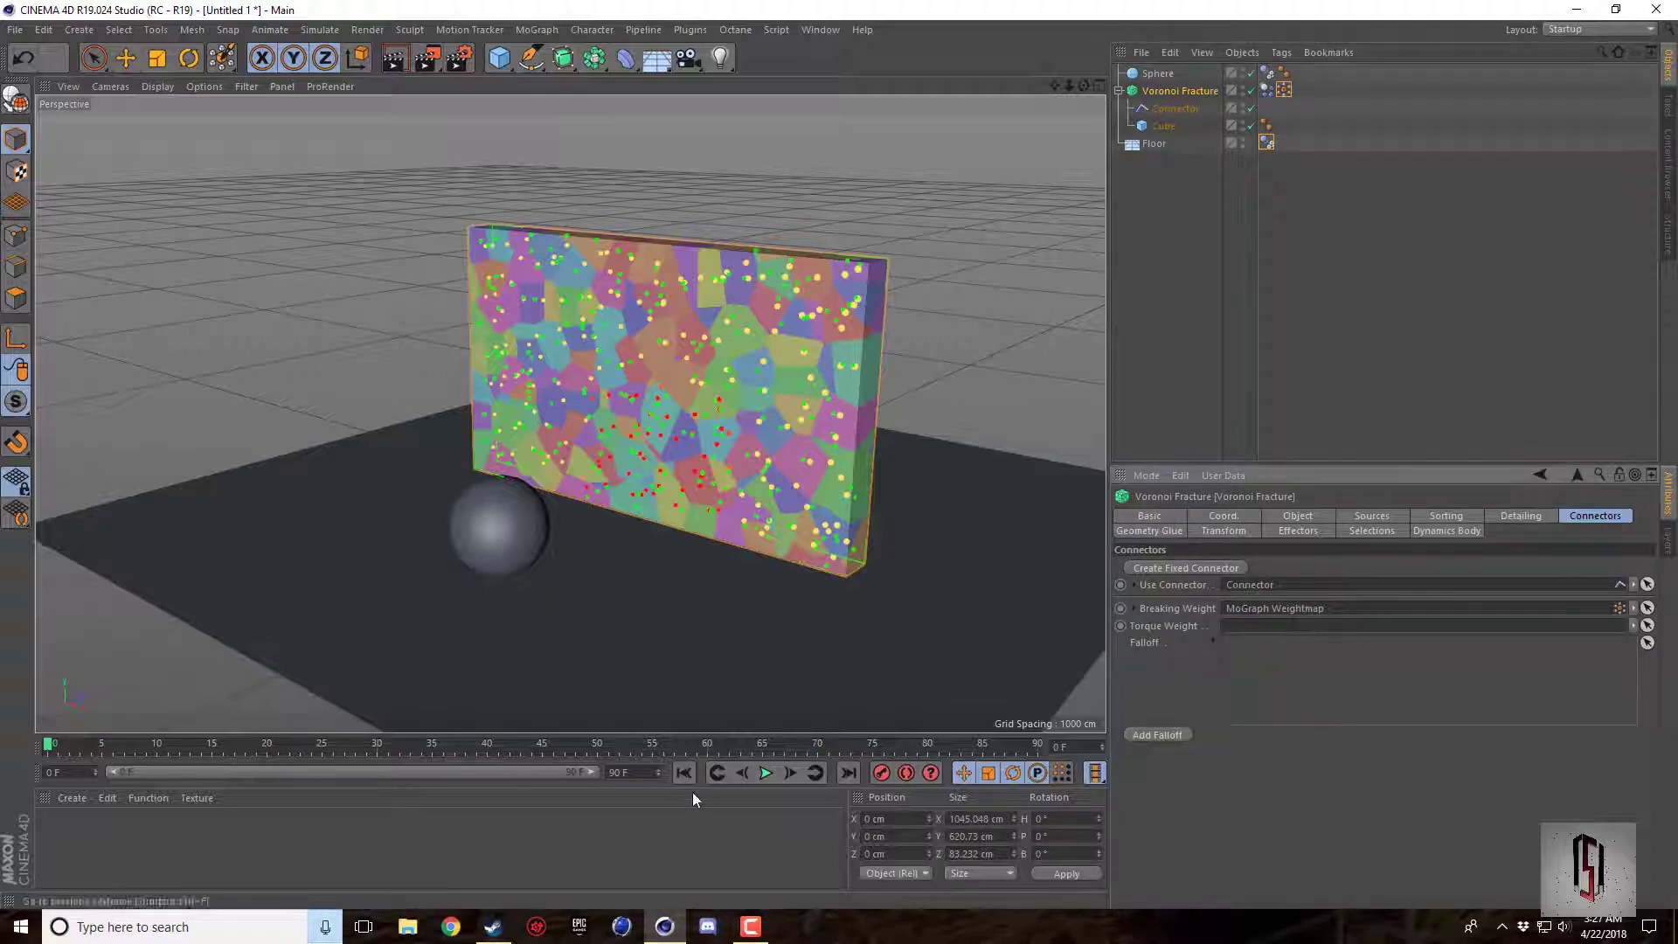
Preview the wall shattering, then rewind to frame 0.
click(766, 776)
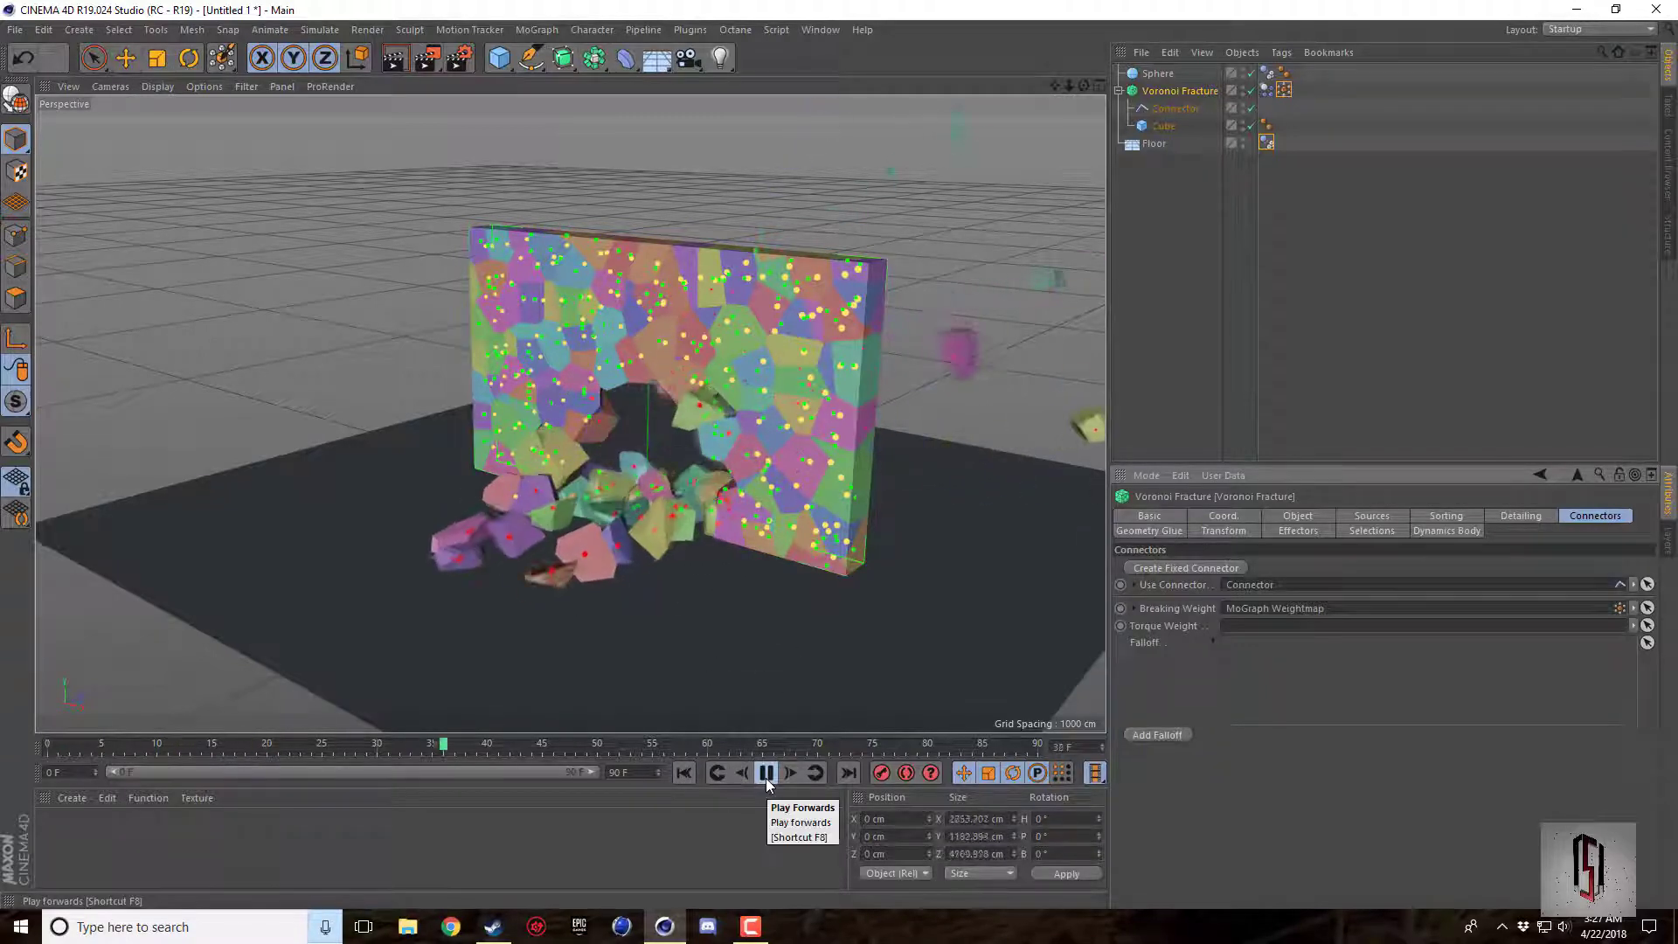
click(766, 774)
click(683, 773)
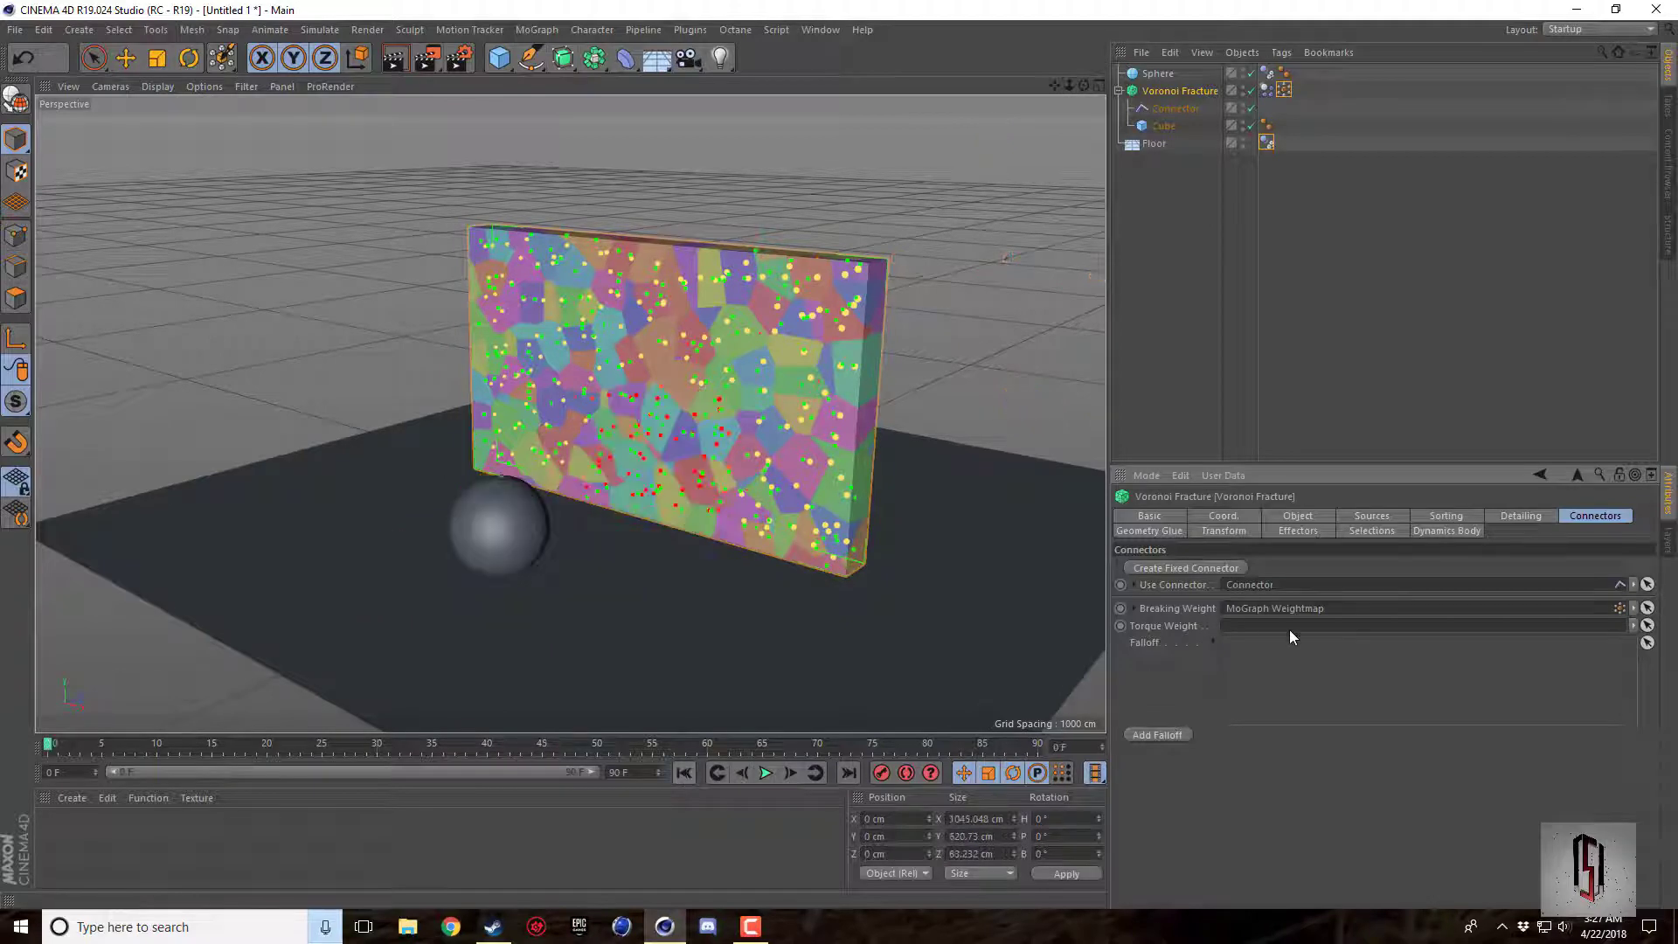
Erase the painted weights from the wall's right half using the Weight Paintbrush in Erase mode.
click(1284, 90)
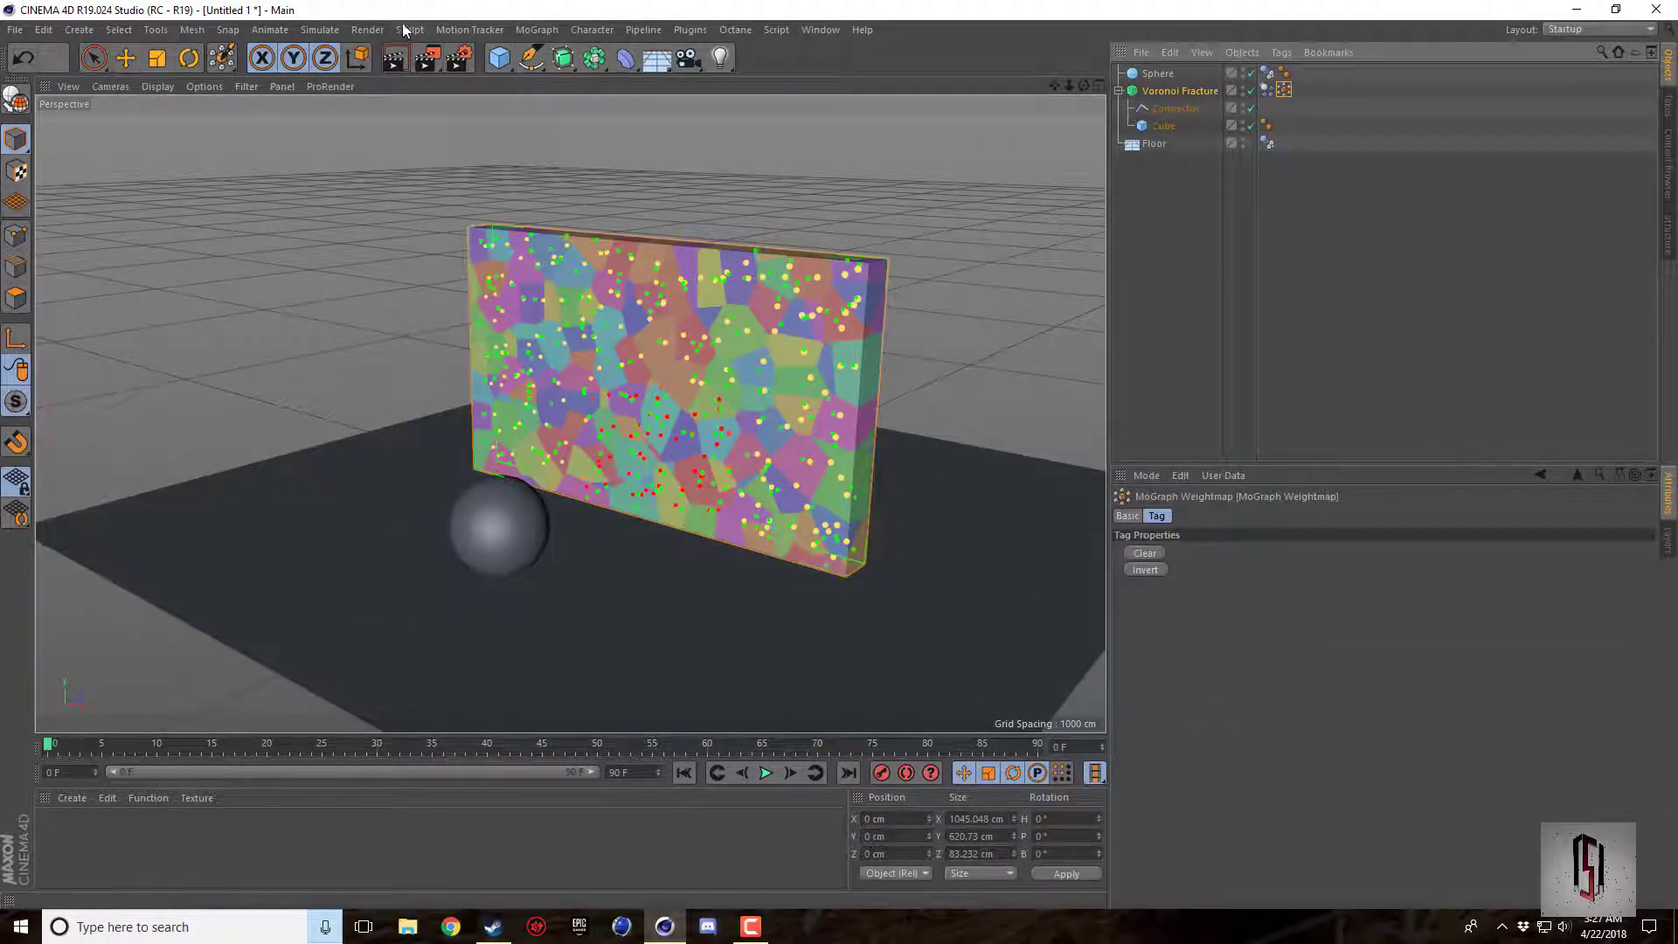
click(220, 58)
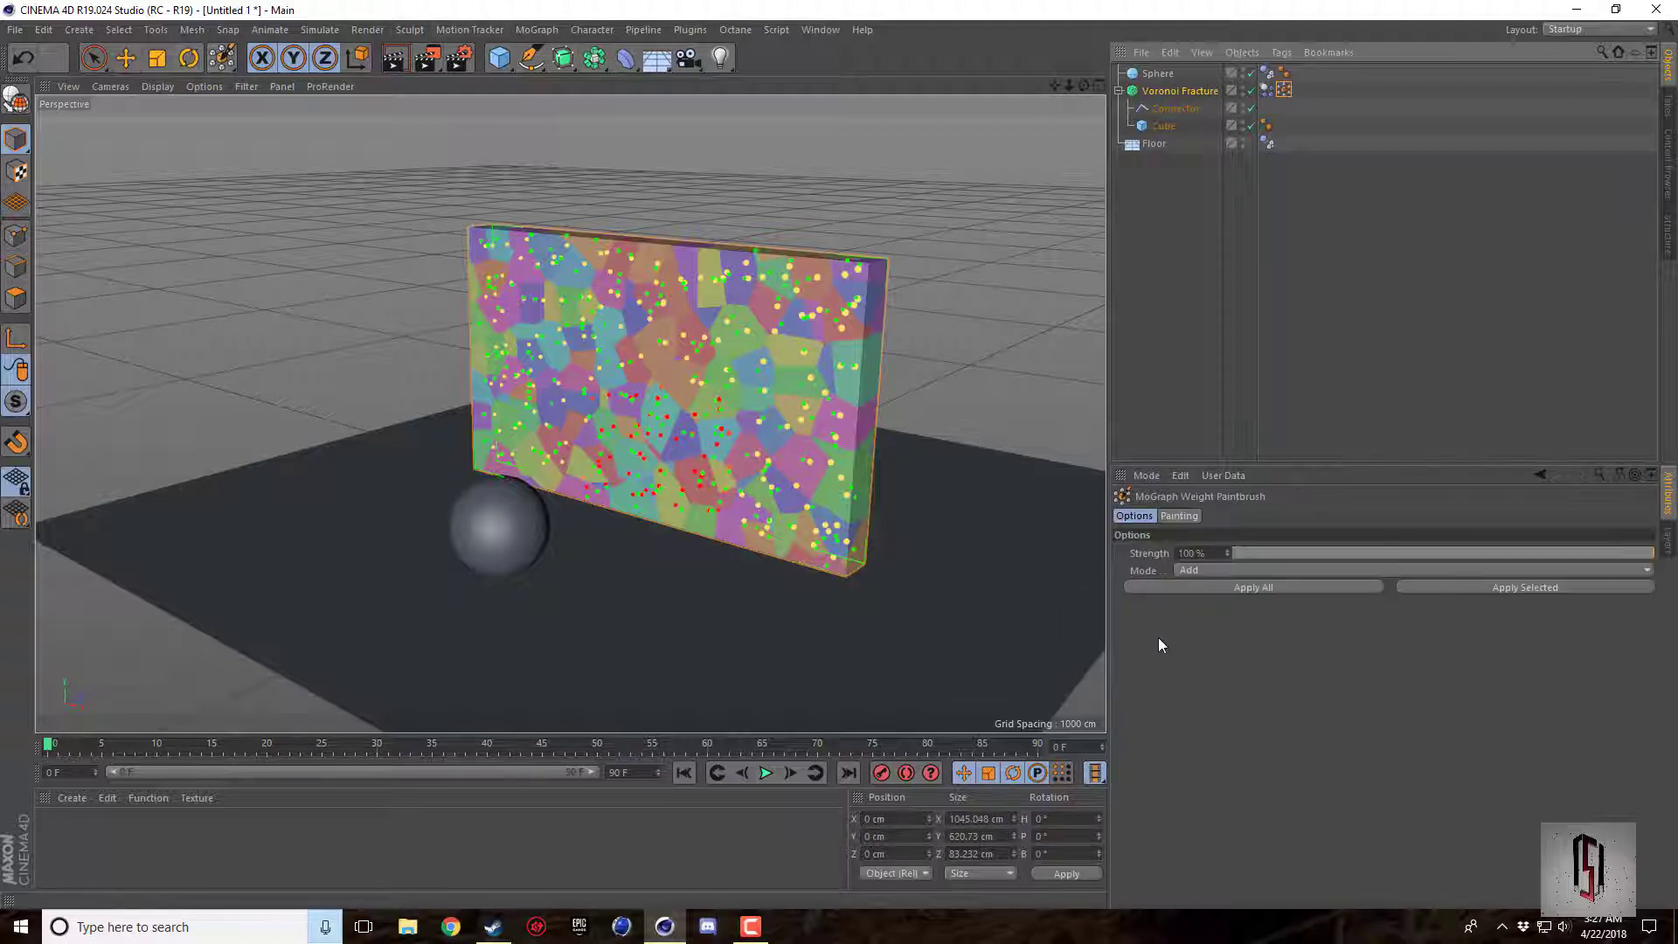
click(1225, 574)
click(1234, 611)
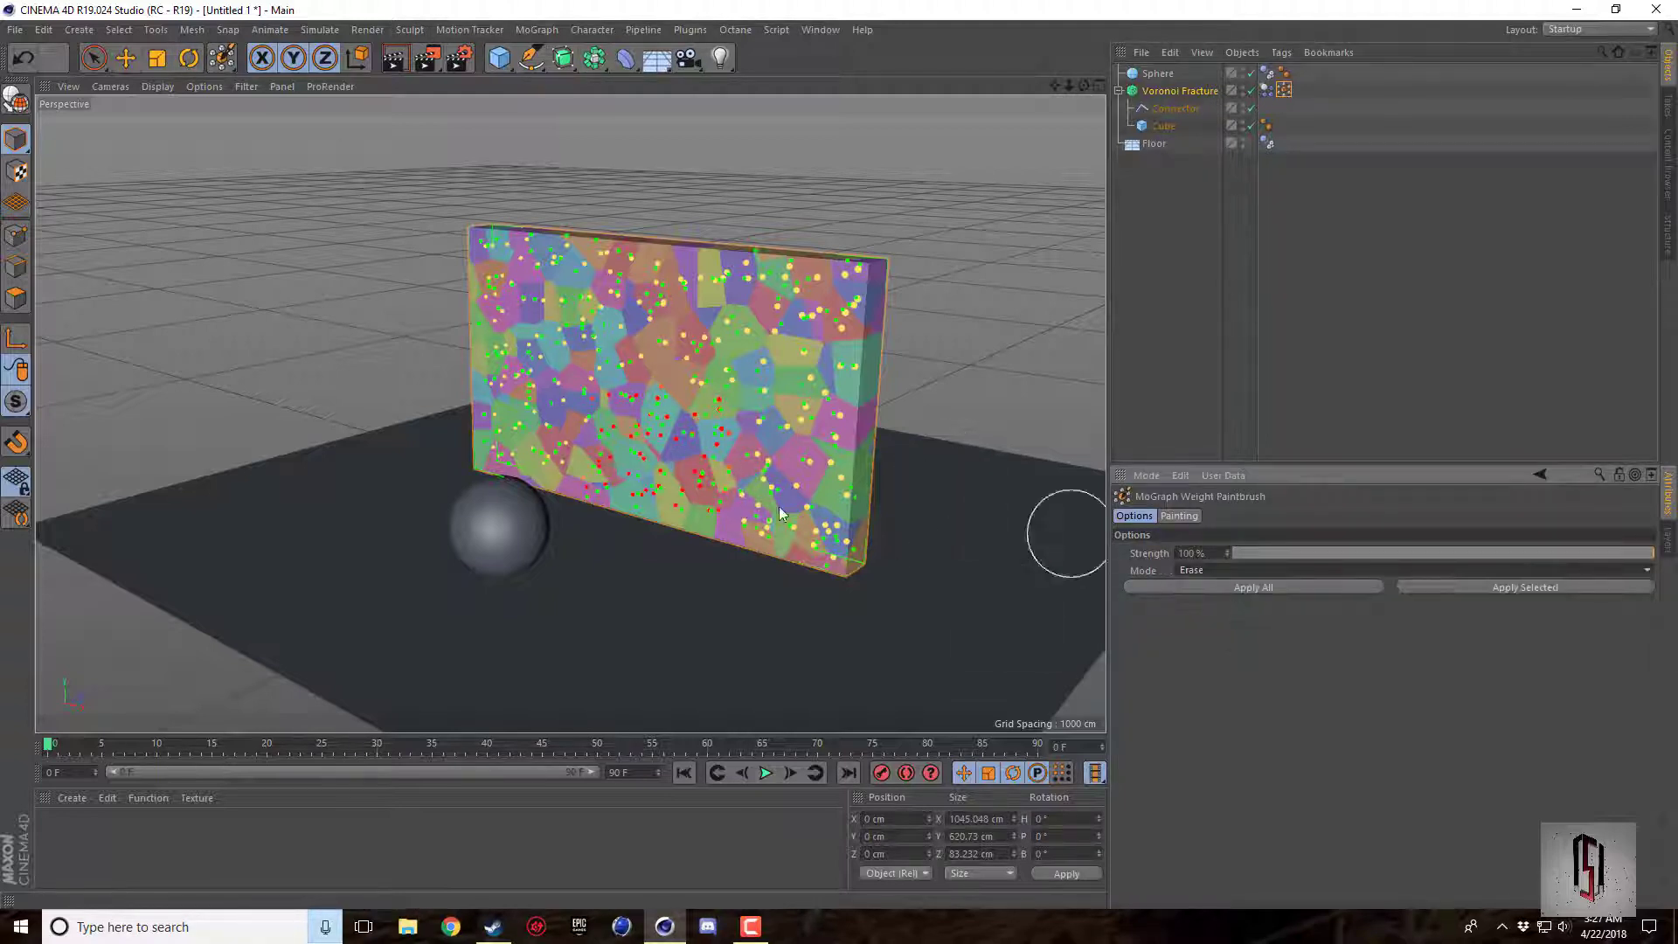
mouse_move(717, 498)
mouse_down()
mouse_move(805, 559)
mouse_move(743, 287)
mouse_move(792, 533)
mouse_move(822, 529)
mouse_move(844, 322)
mouse_move(844, 433)
mouse_move(835, 309)
mouse_move(448, 283)
mouse_move(571, 262)
mouse_move(788, 330)
mouse_move(616, 267)
mouse_move(622, 292)
mouse_move(508, 483)
mouse_move(531, 406)
mouse_move(522, 466)
mouse_move(572, 445)
mouse_move(628, 475)
mouse_move(677, 459)
mouse_move(891, 272)
mouse_move(374, 269)
mouse_move(502, 382)
mouse_move(470, 419)
mouse_move(469, 482)
mouse_move(833, 601)
mouse_up()
Play the impact simulation, stop it, and rewind to frame 0.
click(766, 773)
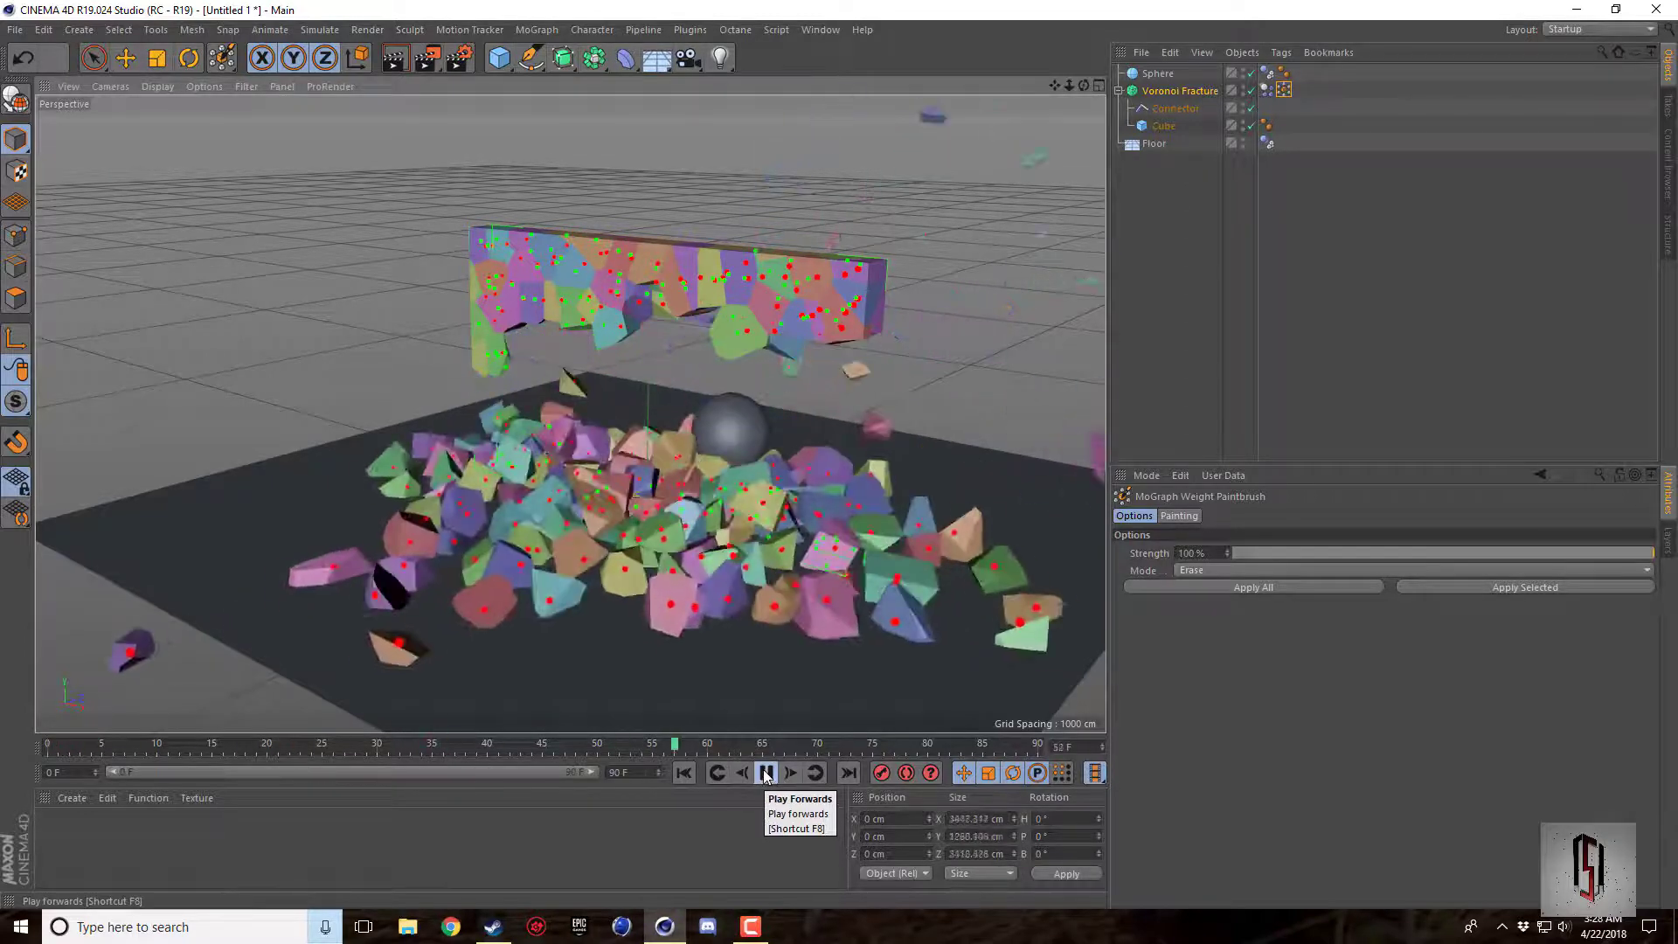
click(766, 773)
click(683, 772)
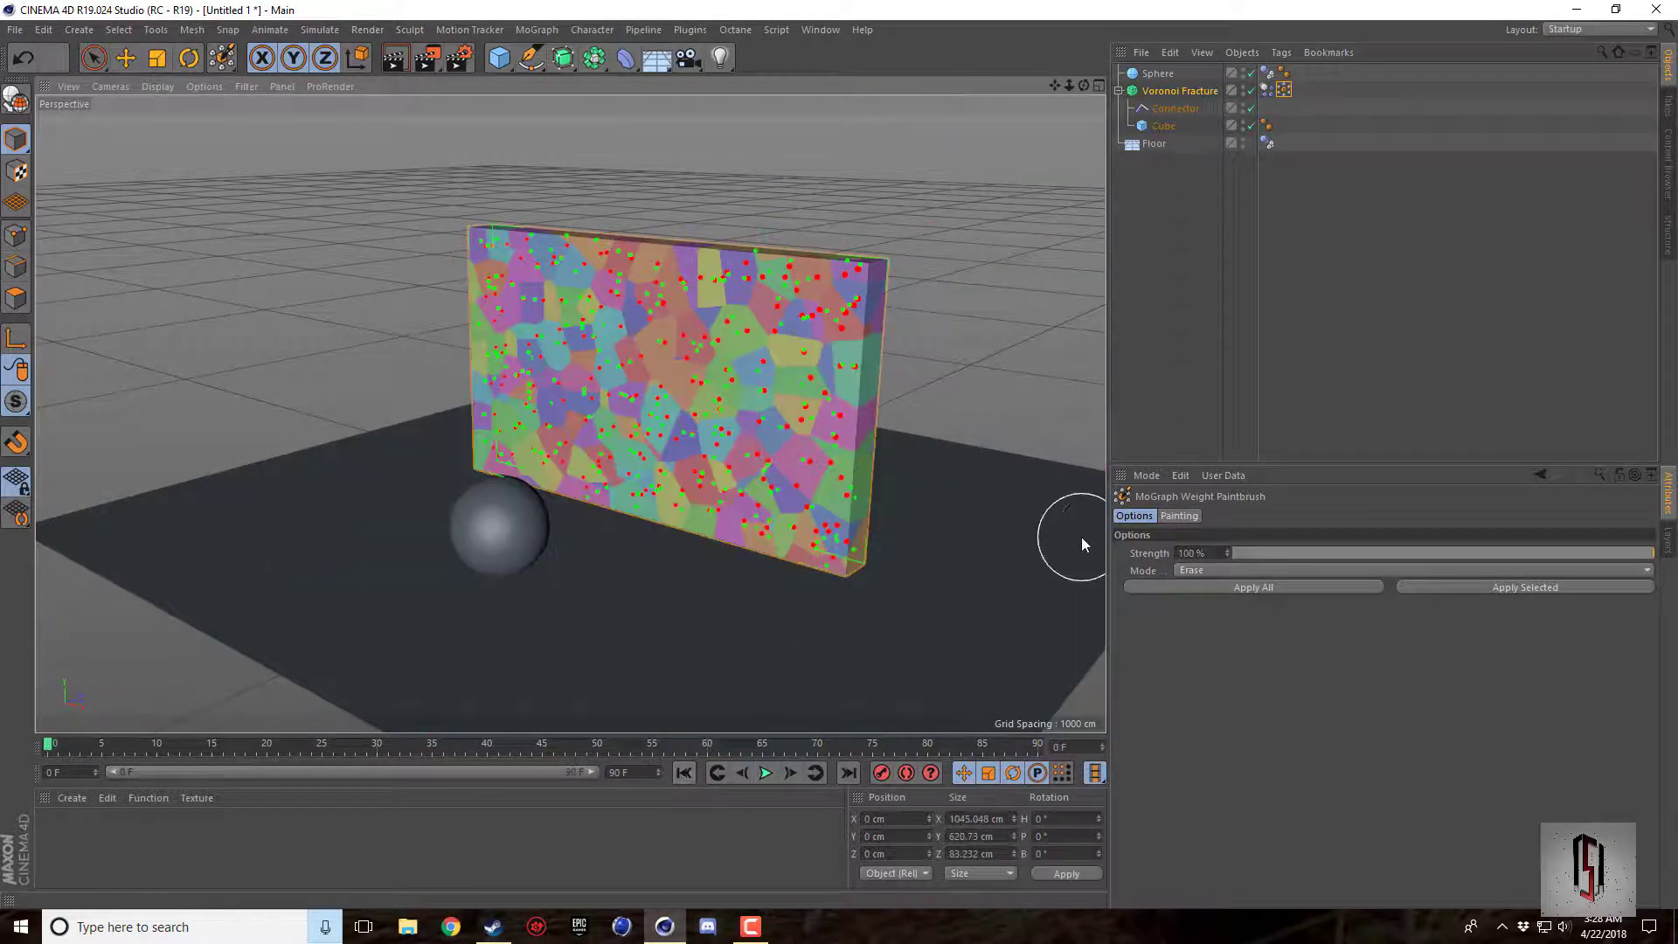
Paint weights back onto the wall's right side in Add mode and test-play from the start.
click(1189, 572)
click(1194, 584)
mouse_move(858, 551)
mouse_down()
mouse_move(769, 573)
mouse_move(851, 448)
mouse_up()
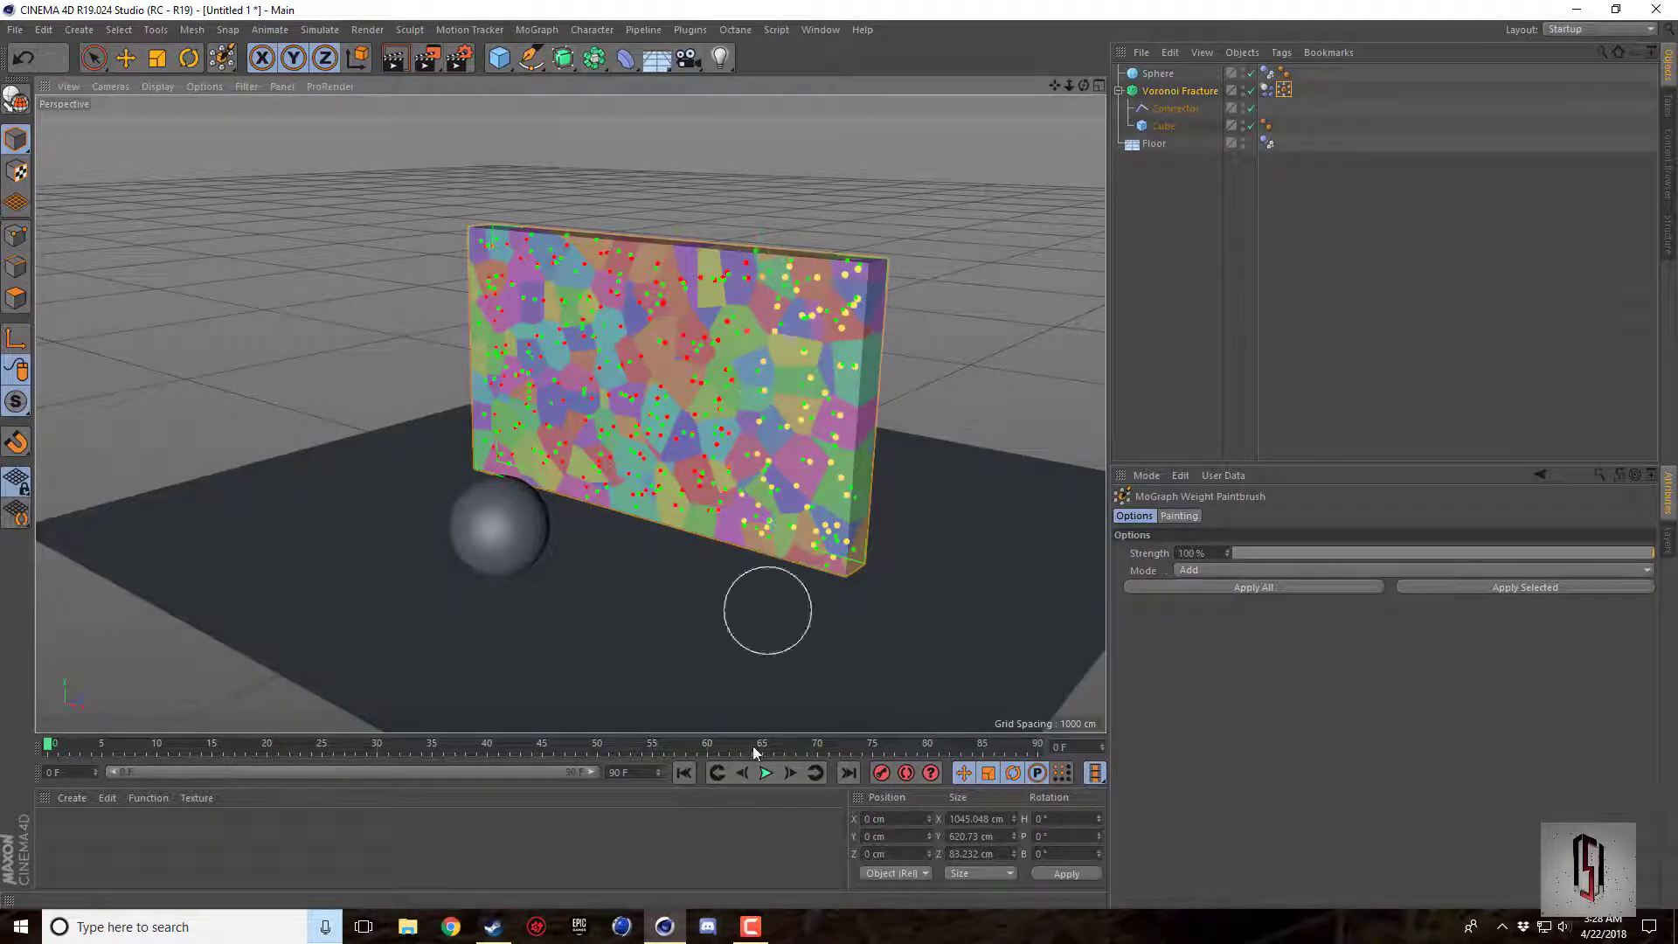
click(766, 774)
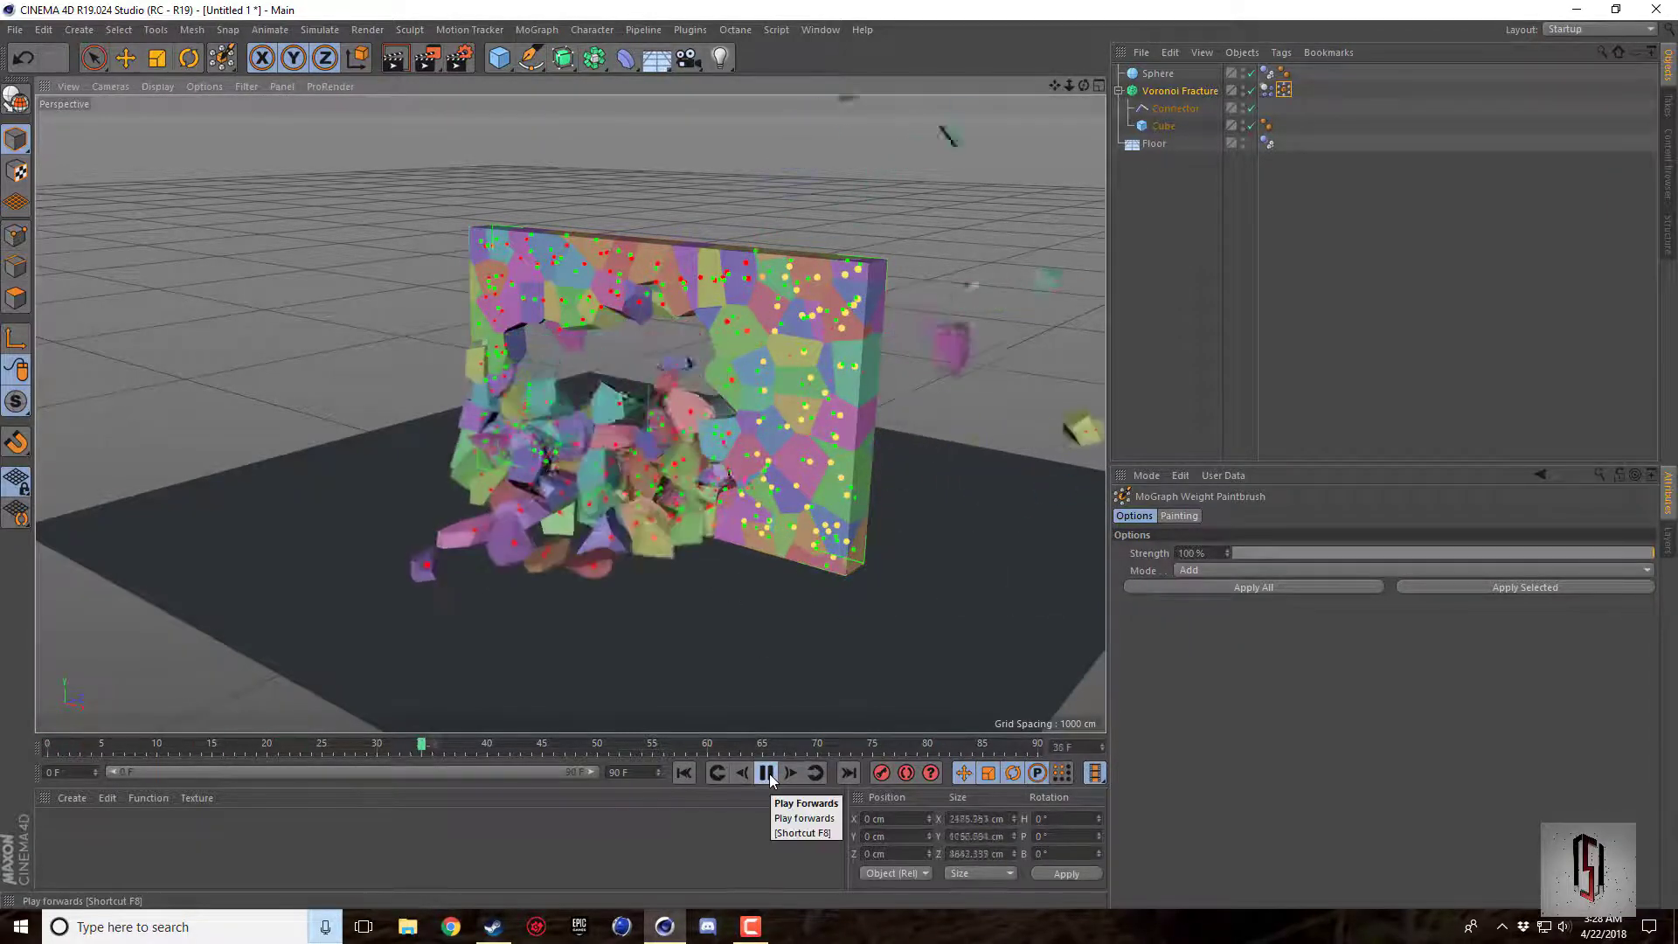
click(684, 772)
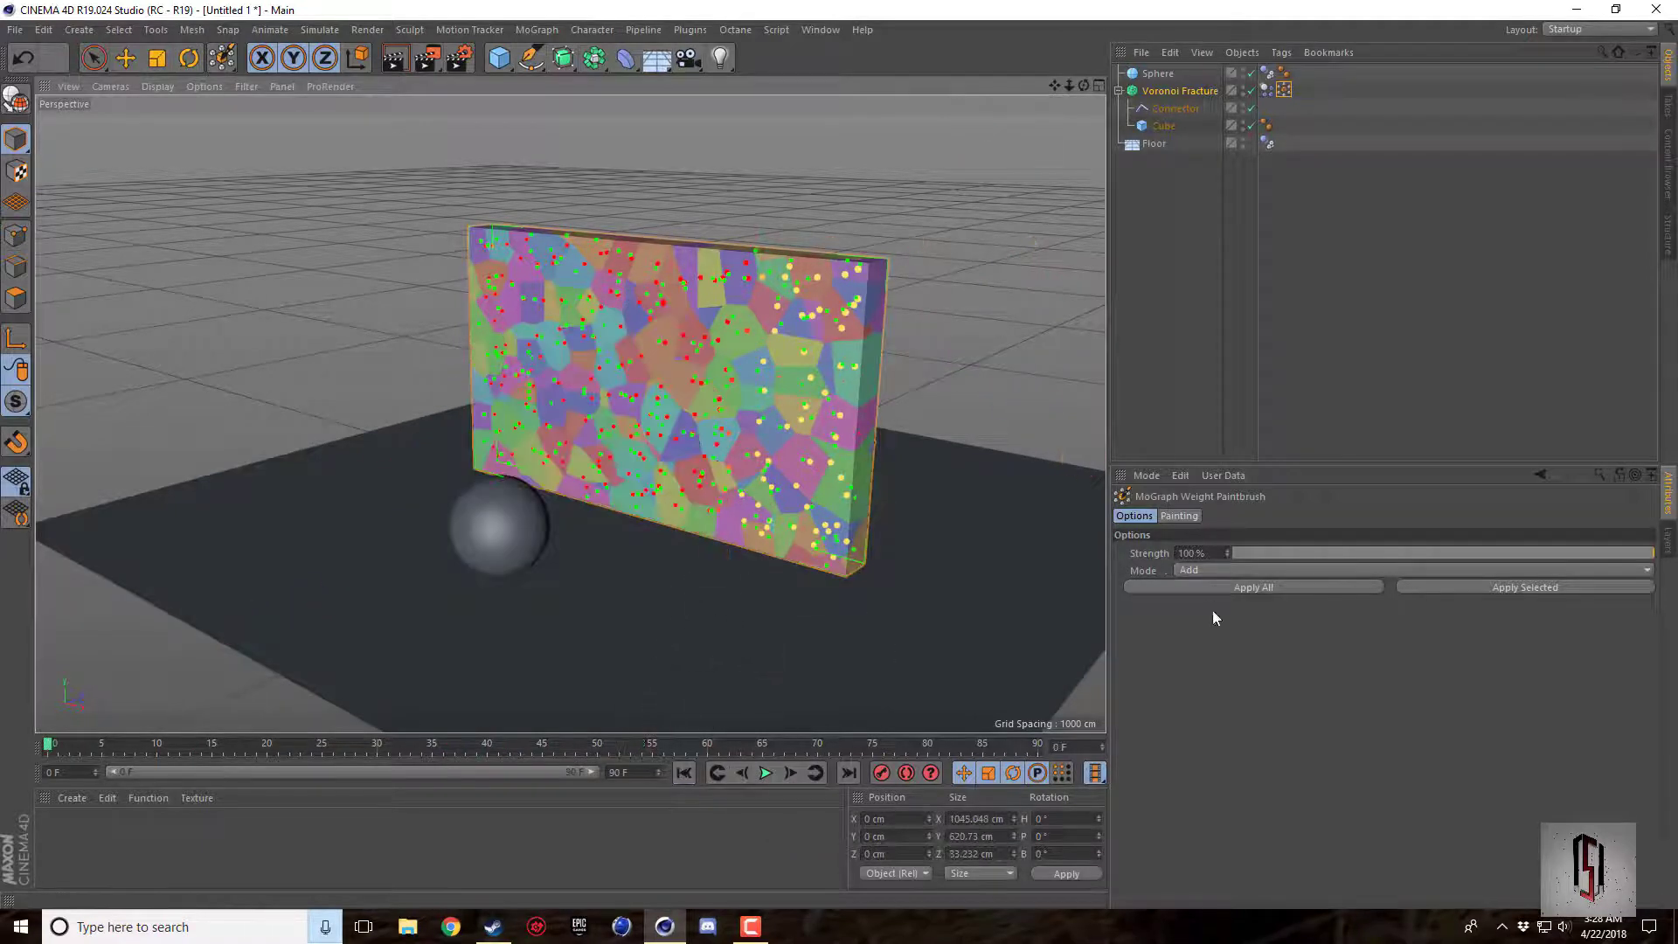
Paint 25% strength weights over the wall's lower-left and test-play from frame 0.
drag(1444, 556, 1350, 565)
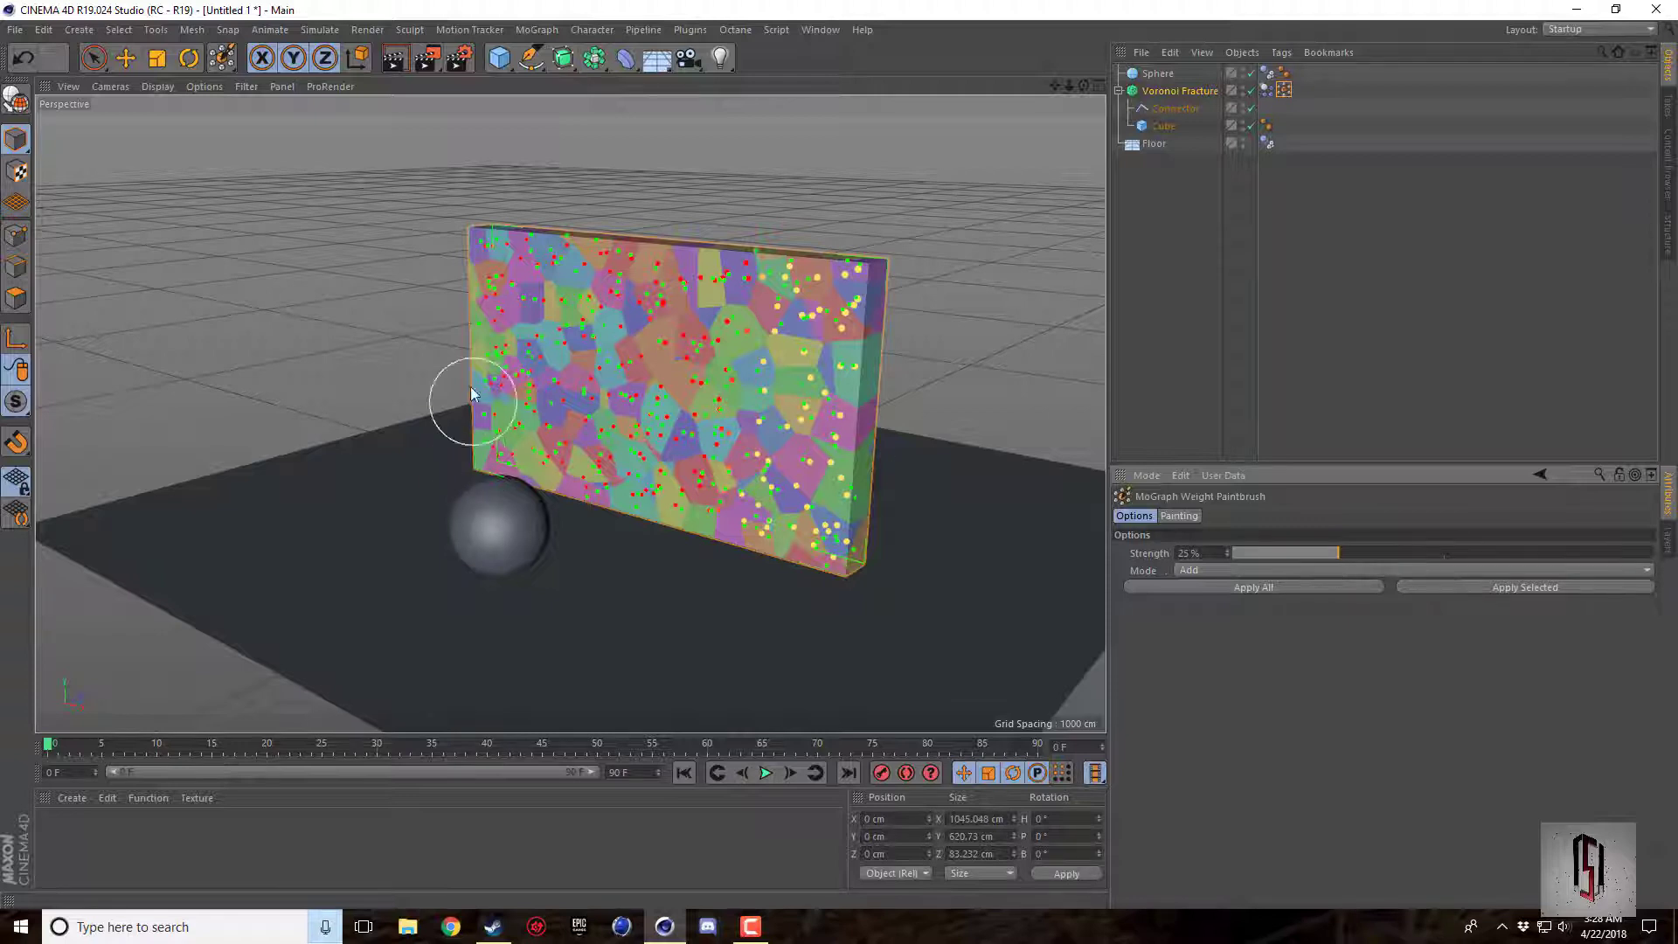
mouse_move(474, 327)
mouse_down()
mouse_move(478, 522)
mouse_move(476, 478)
mouse_move(516, 416)
mouse_up()
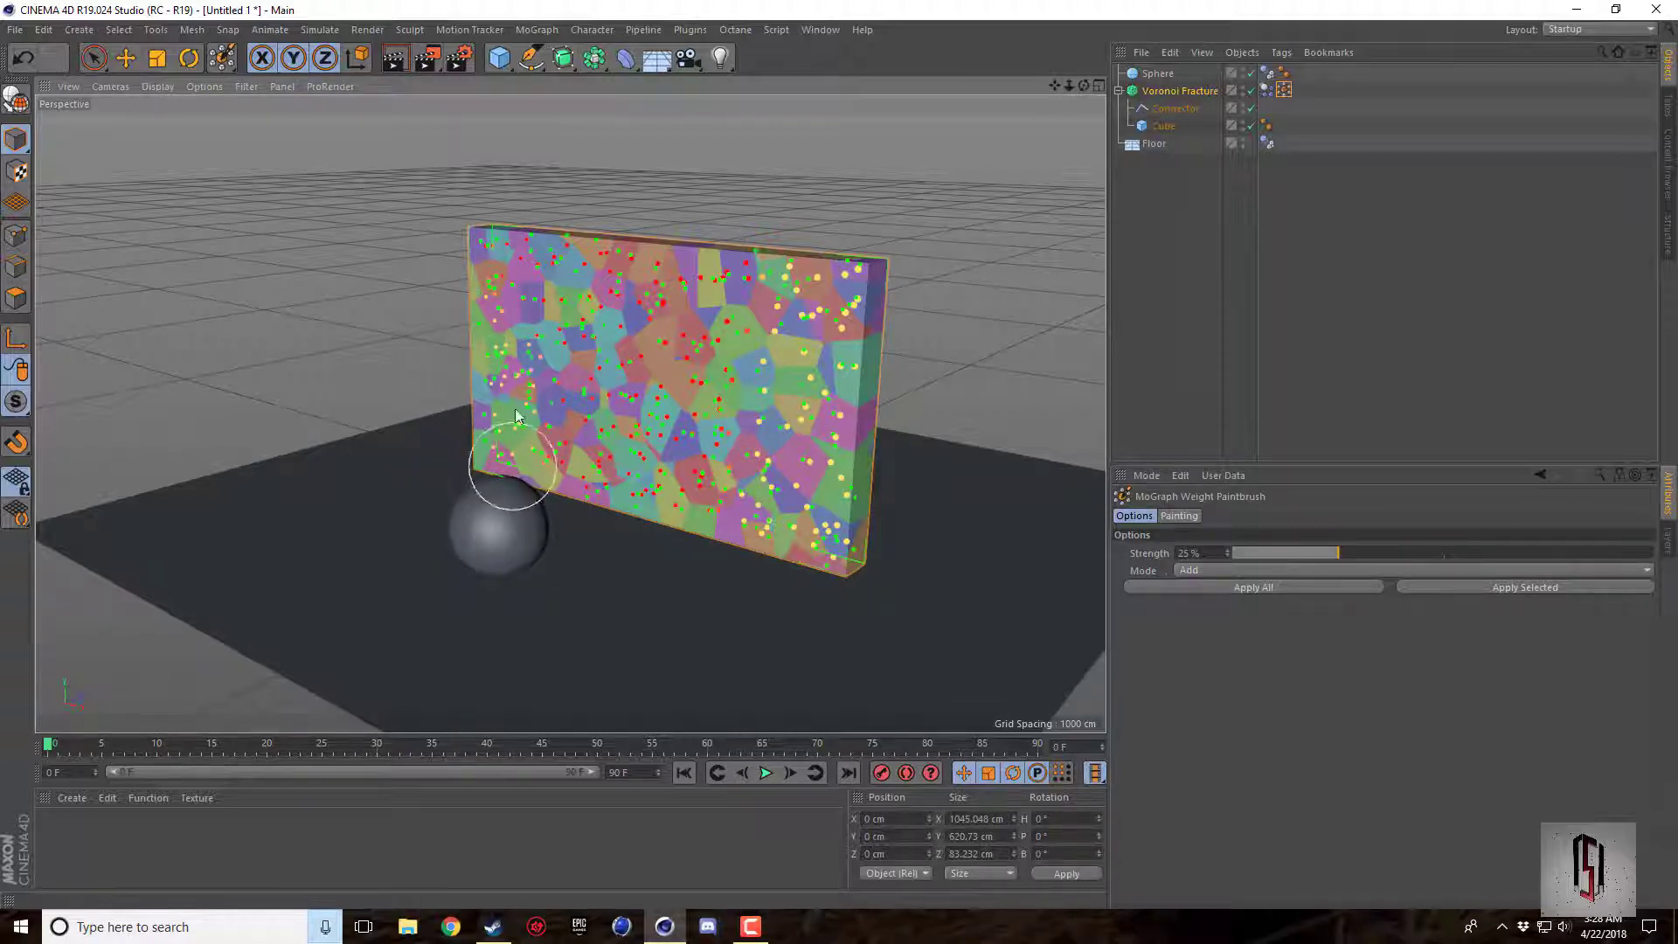
click(765, 773)
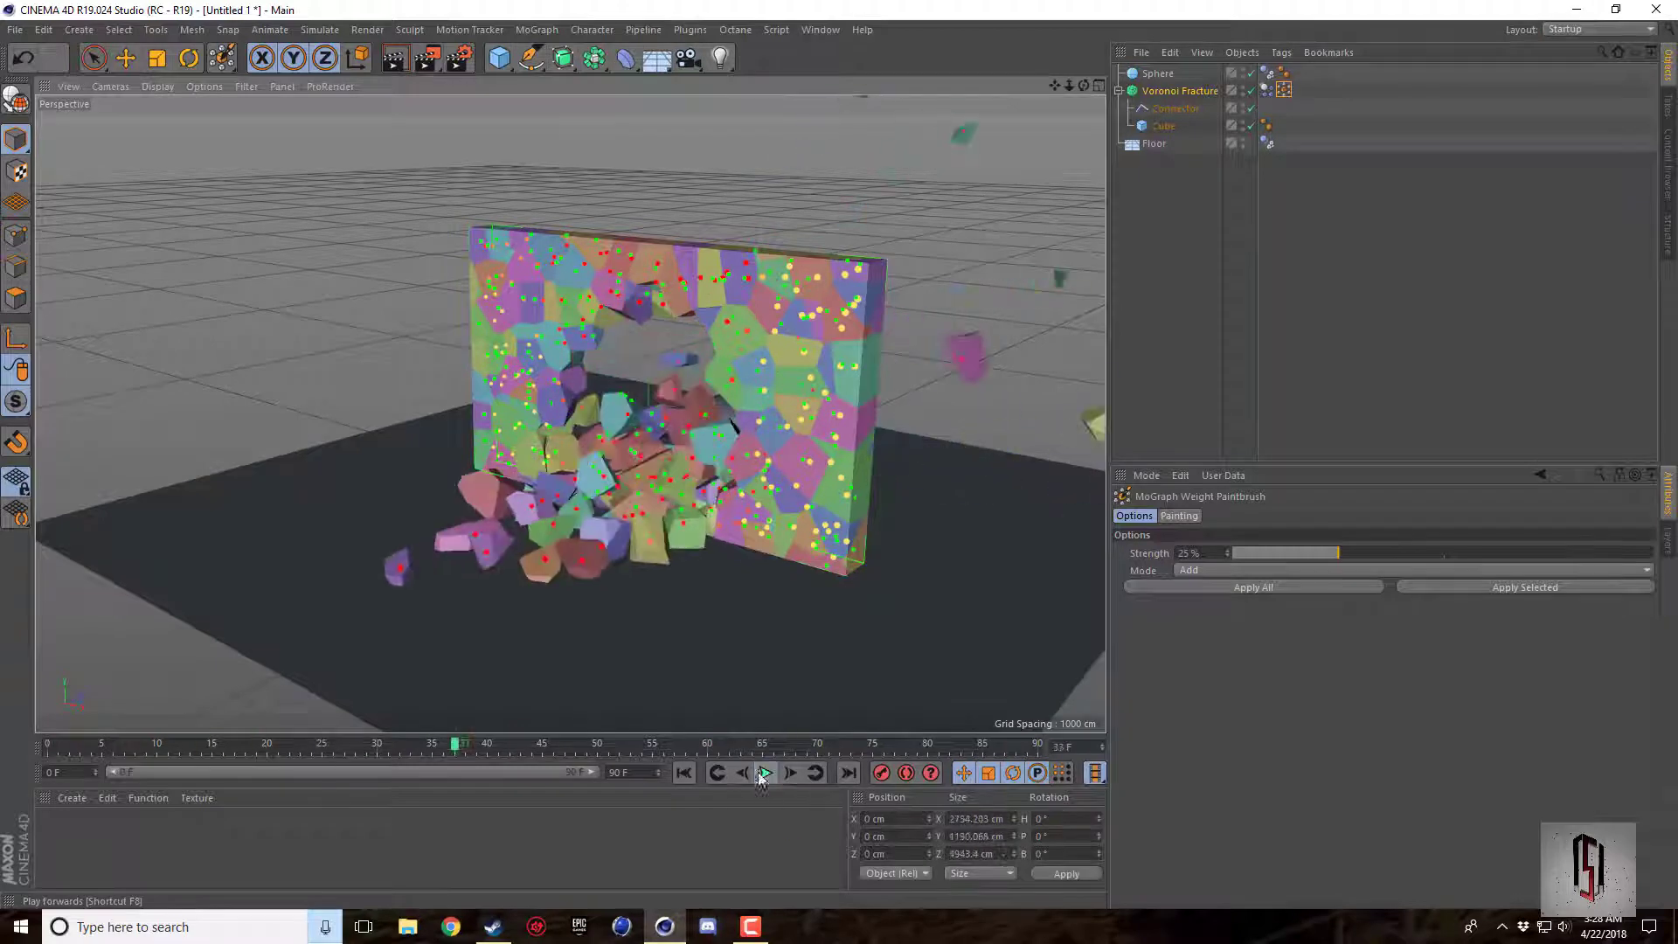
click(684, 773)
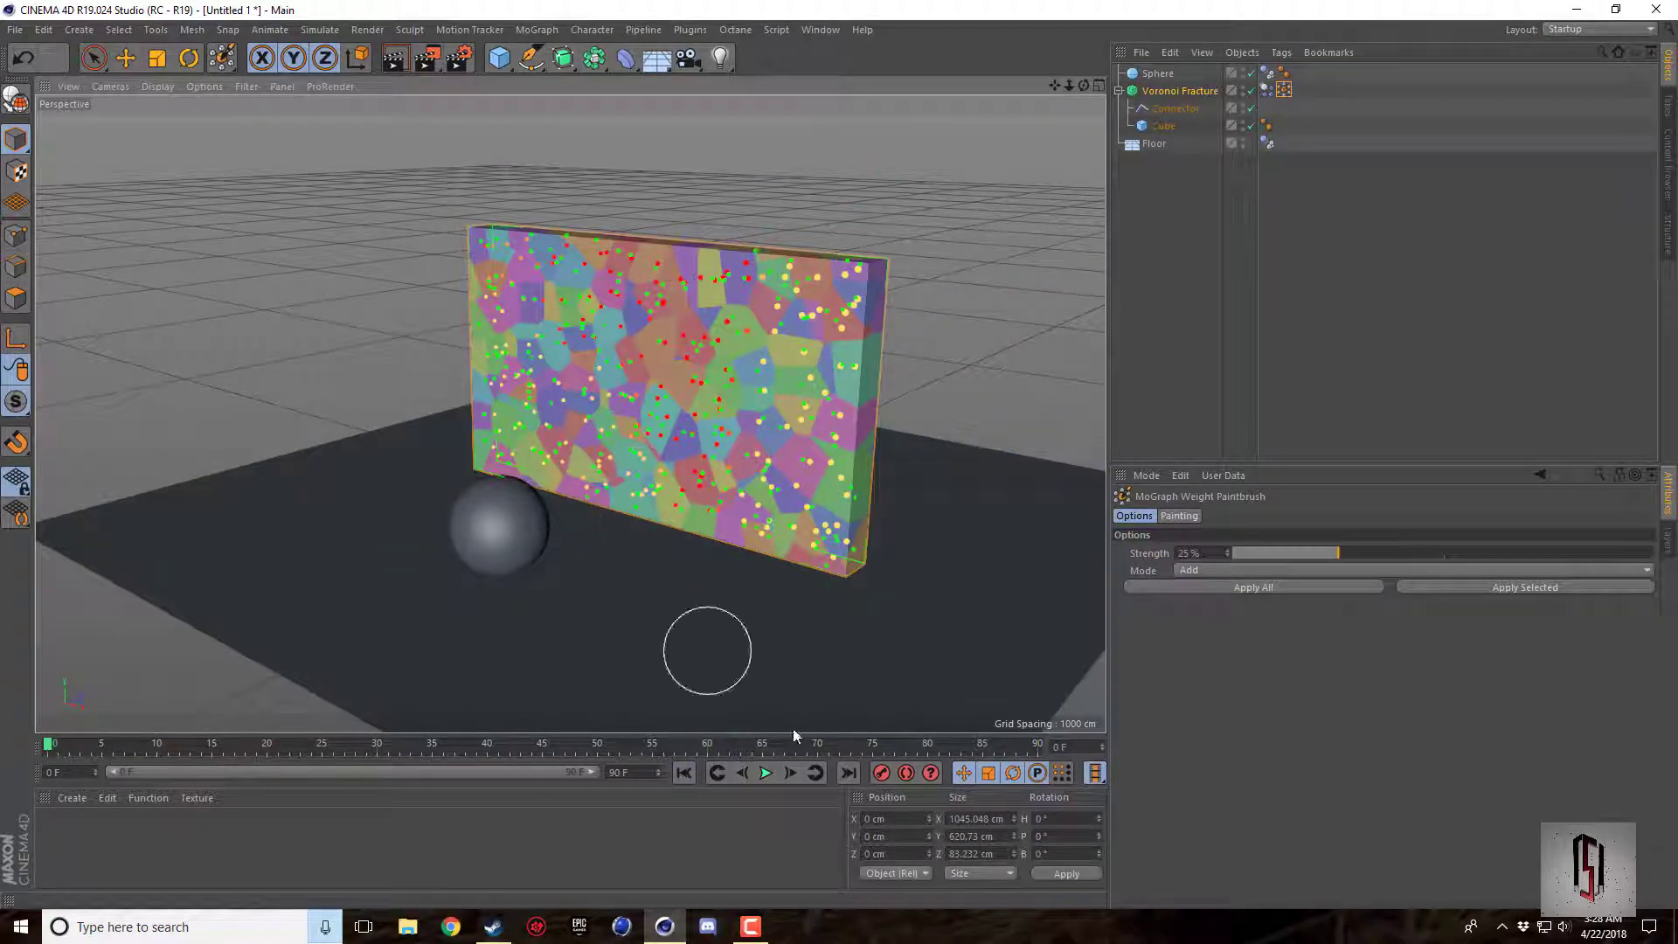
Replay the simulation twice, stopping at frames 44 and 35 to inspect the breakage.
click(765, 774)
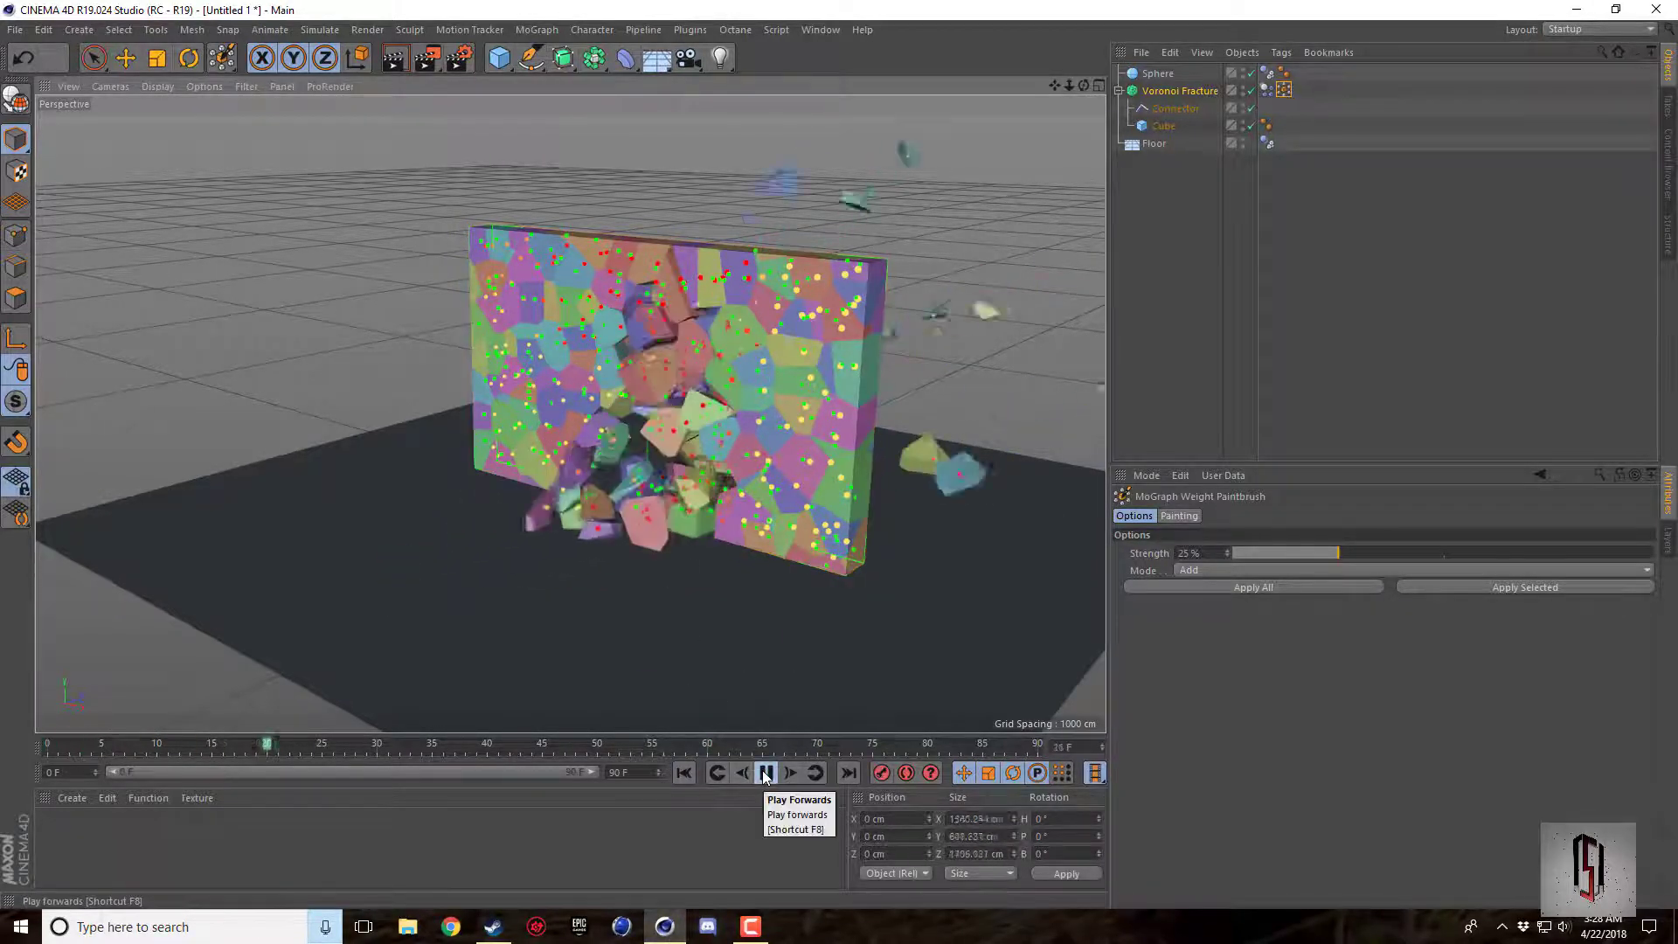
click(765, 774)
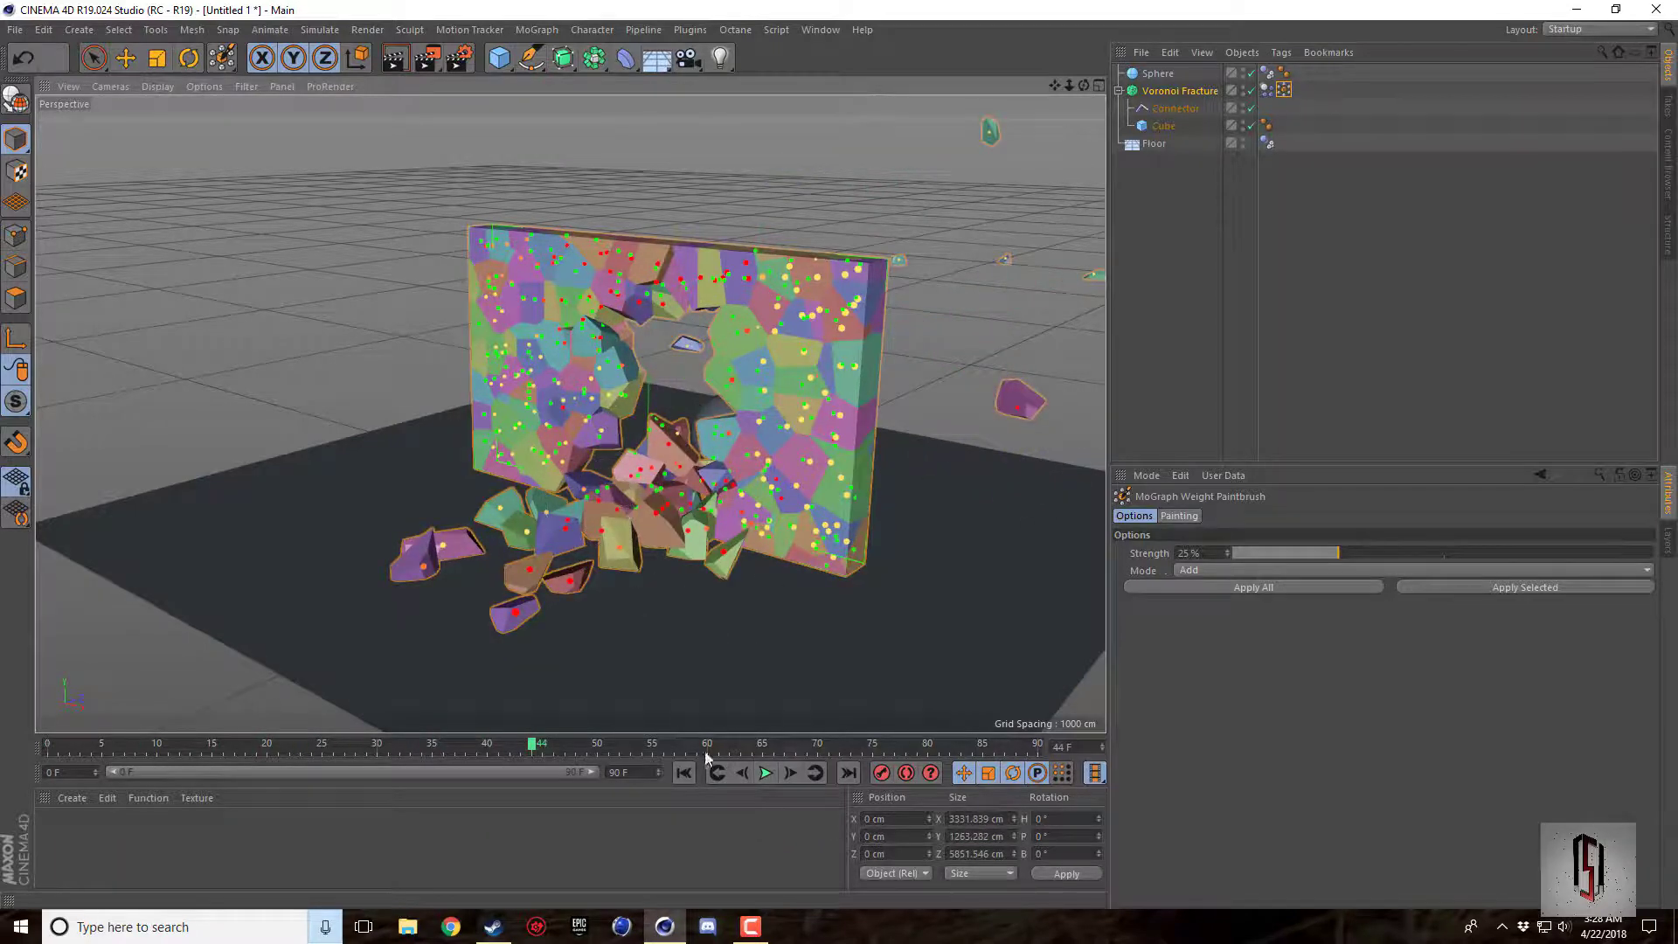
click(687, 773)
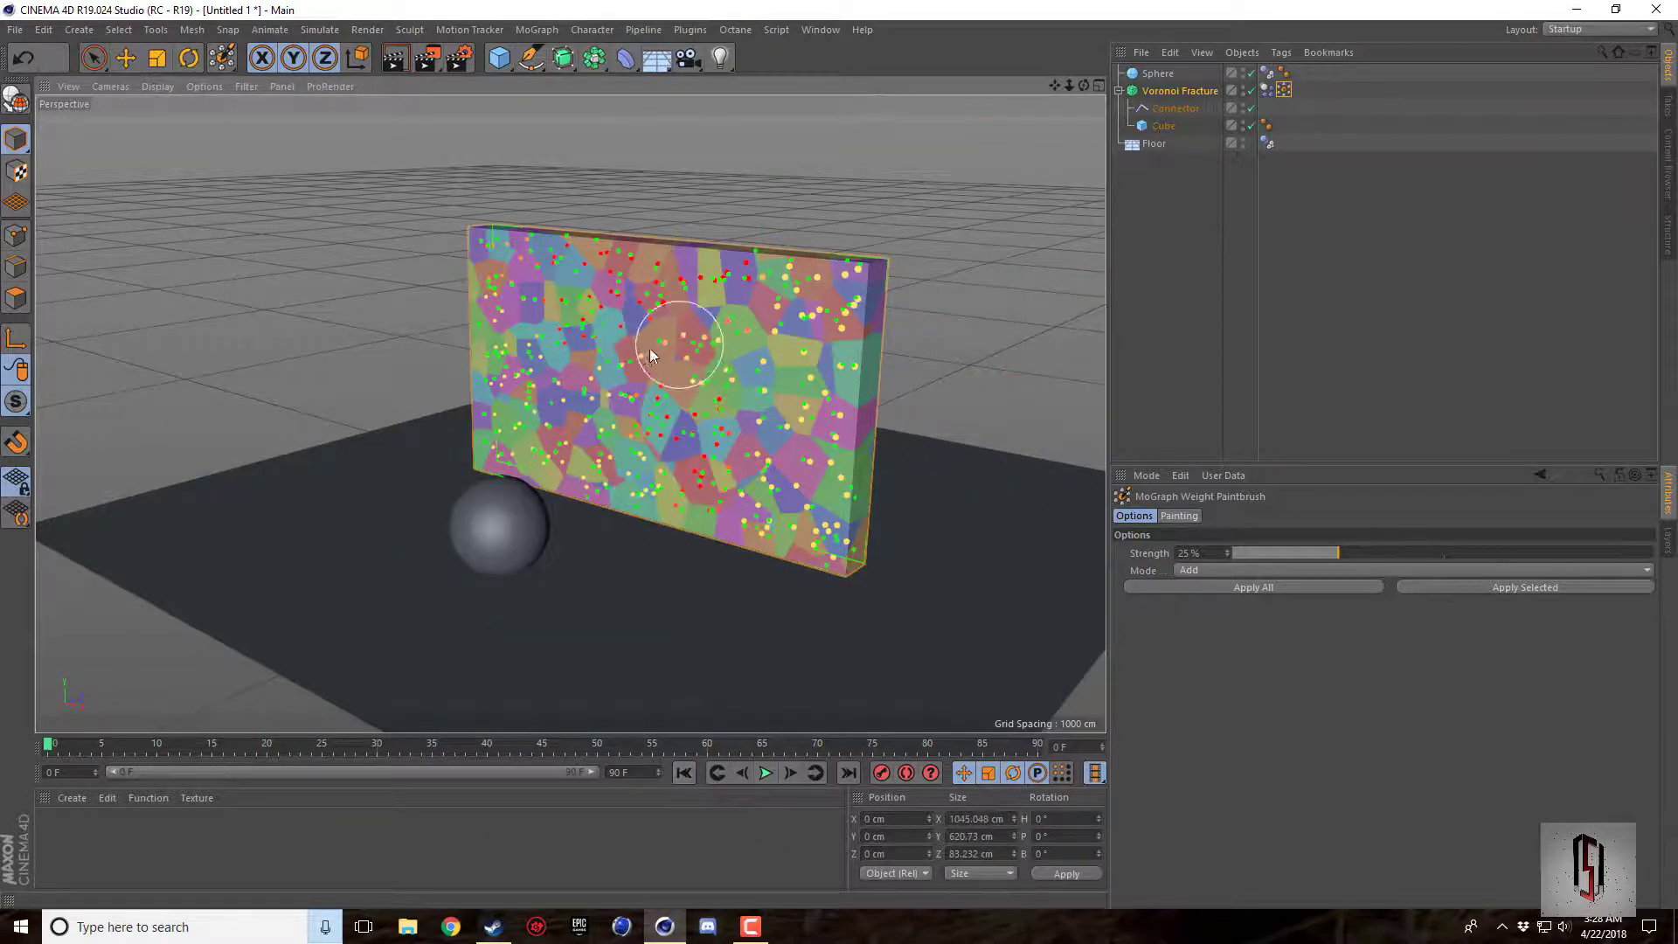
click(766, 775)
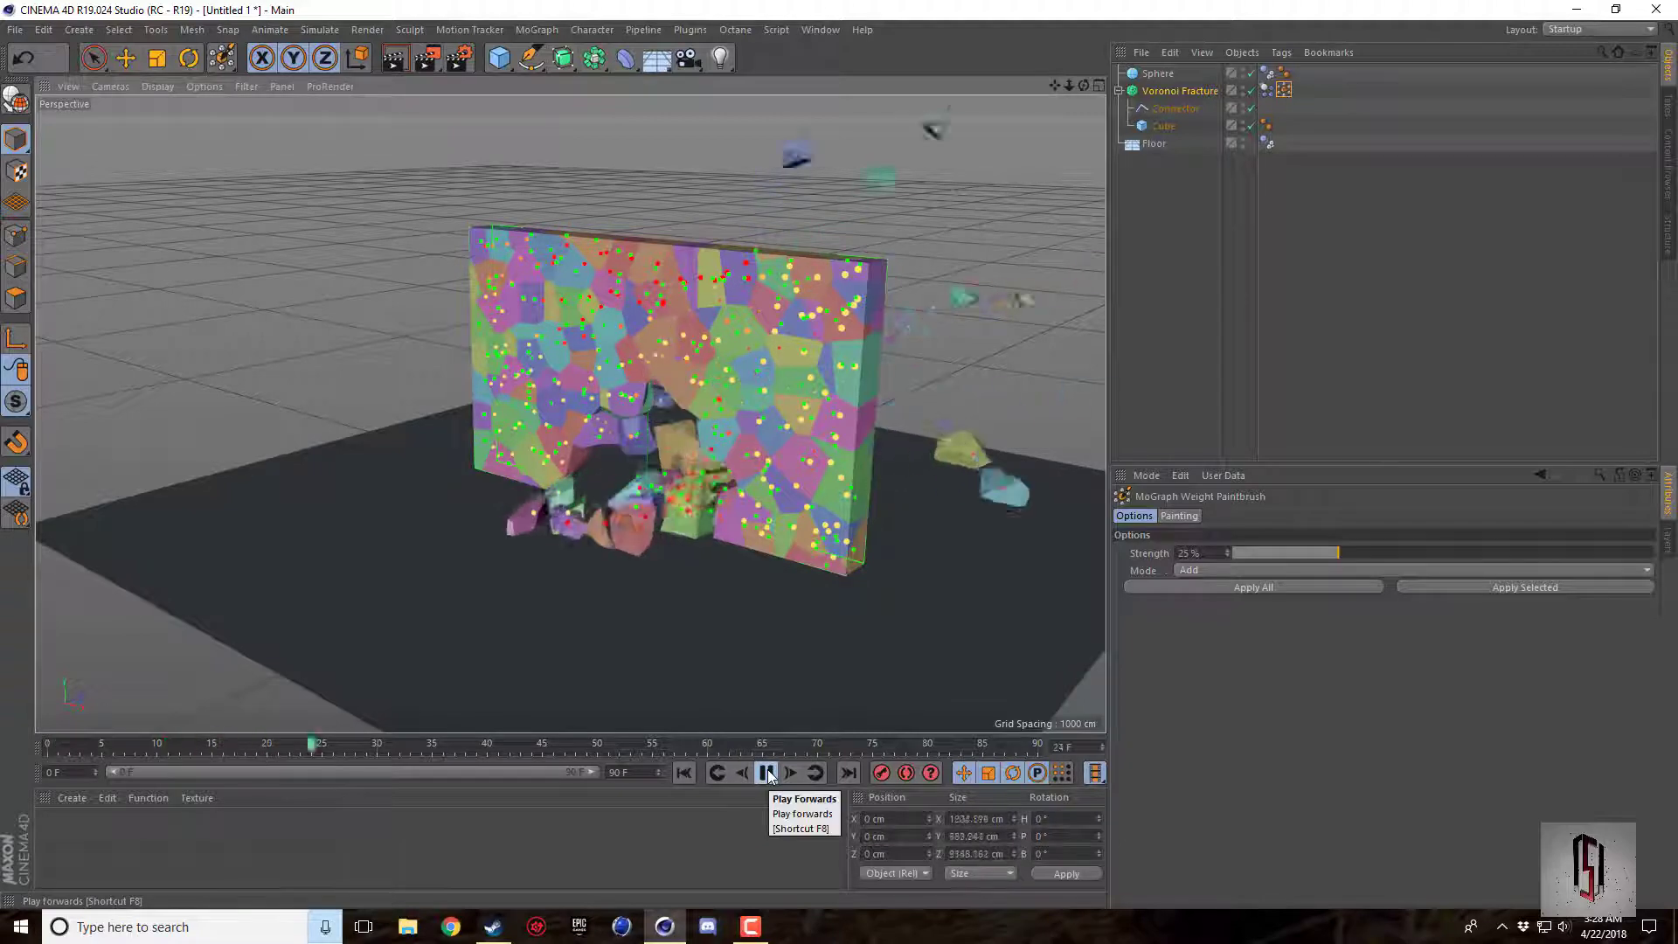
click(767, 774)
Switch weight painting to Erase, replay to frame 41, and reset to the first frame.
click(1189, 570)
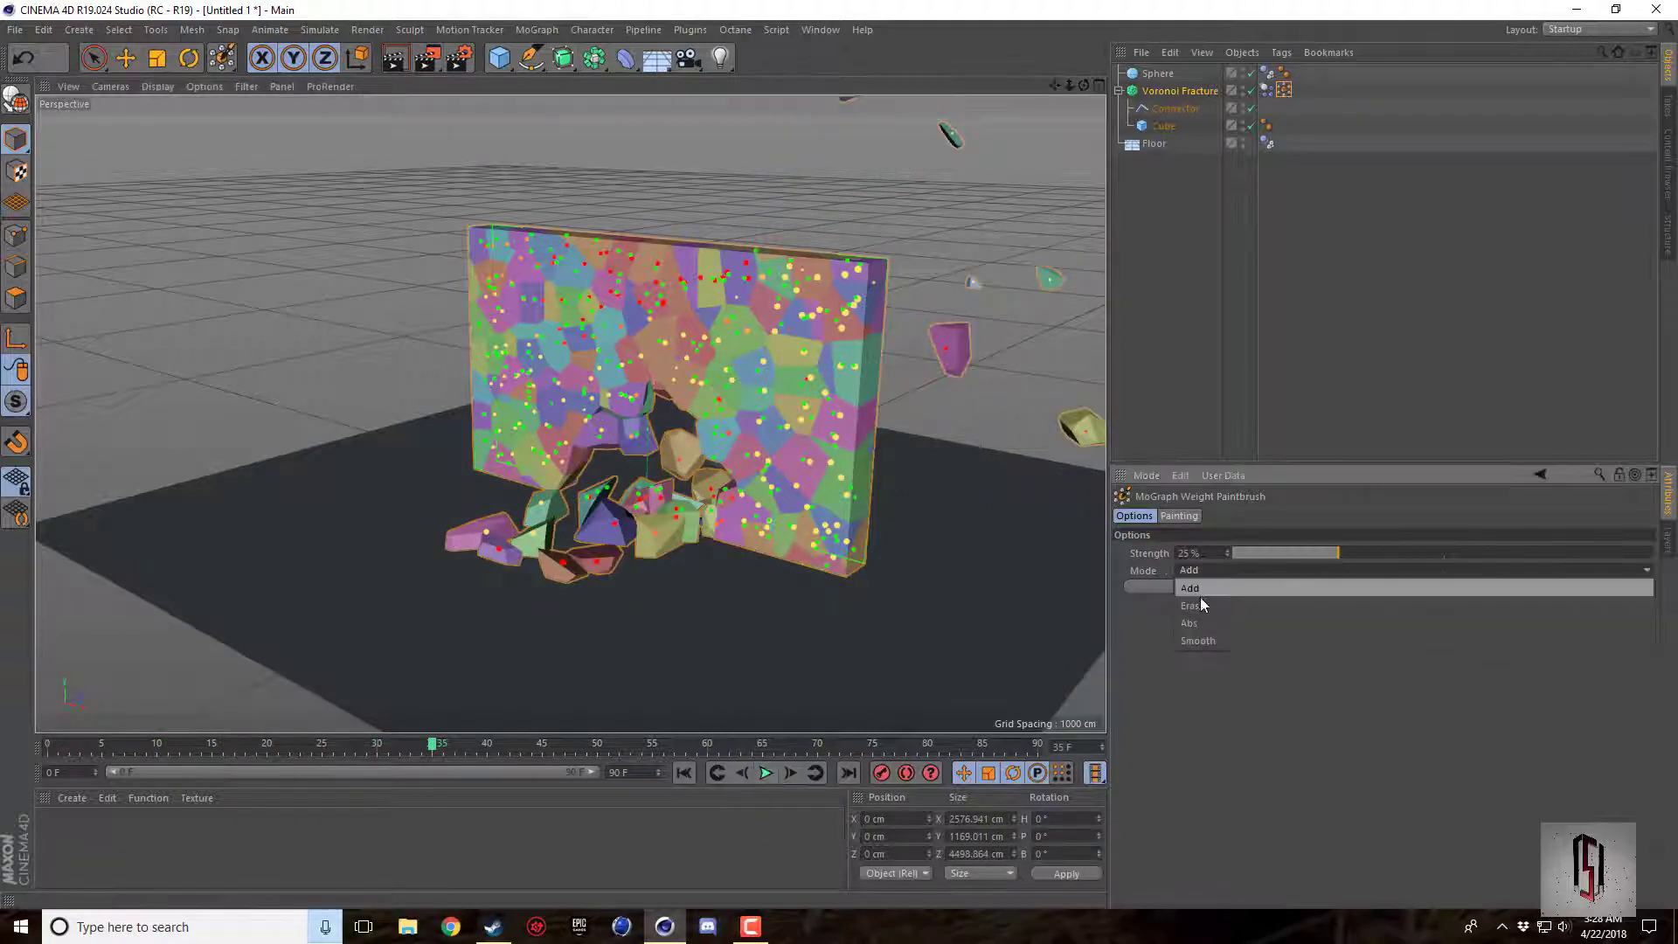
click(1199, 607)
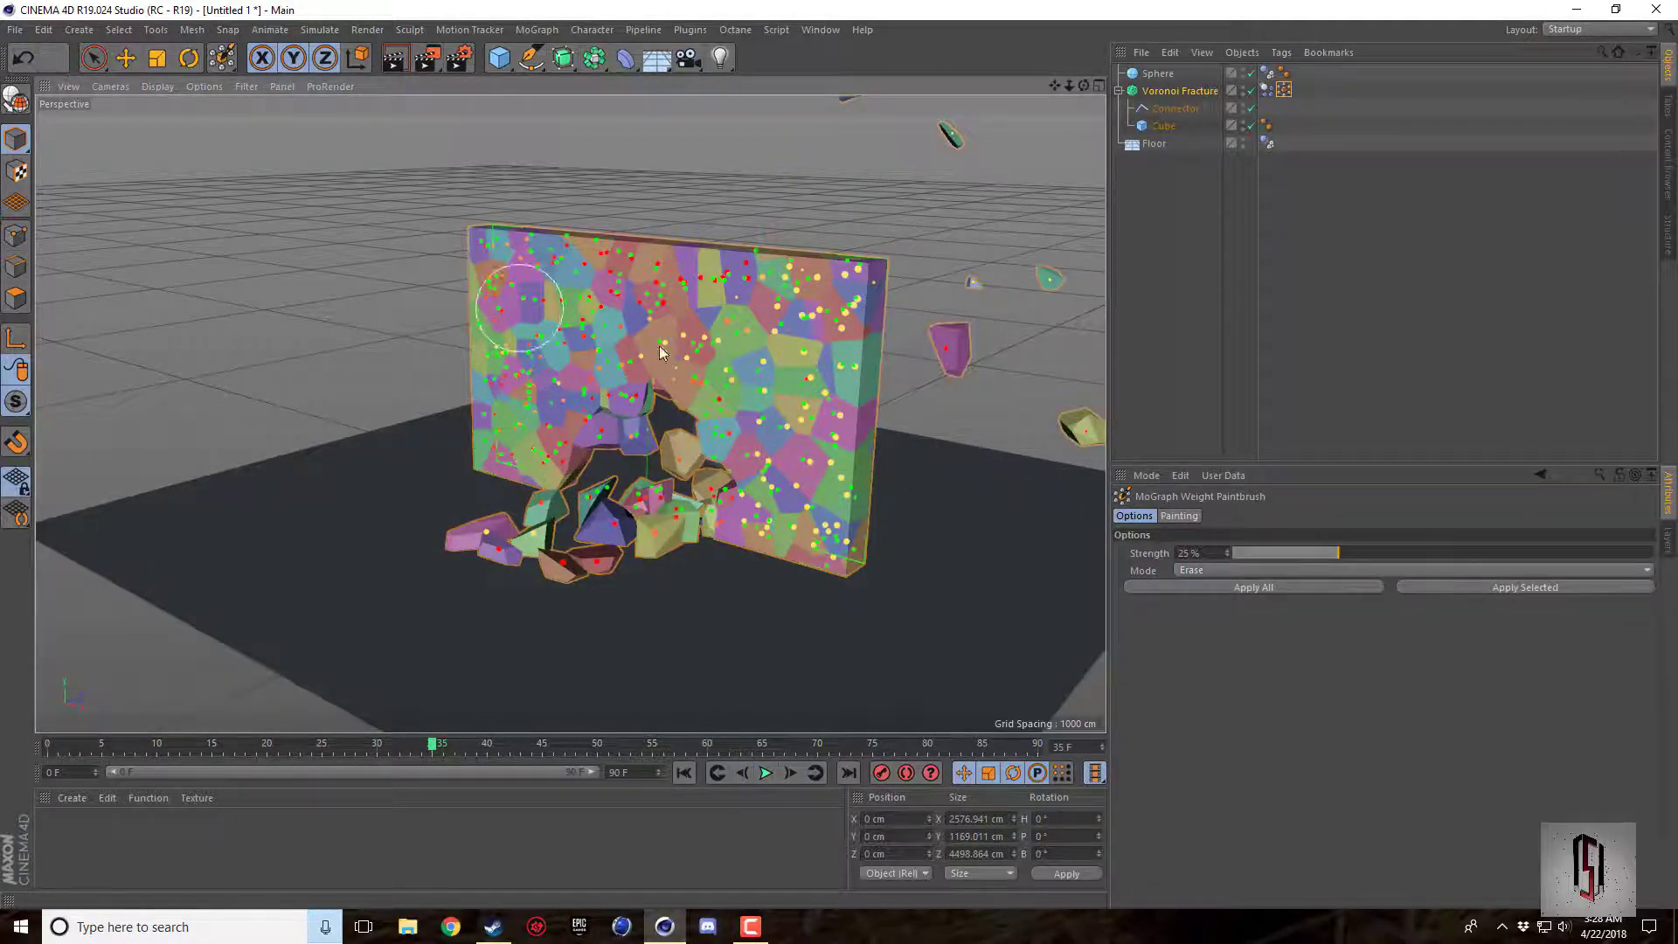
click(739, 775)
click(757, 773)
click(765, 773)
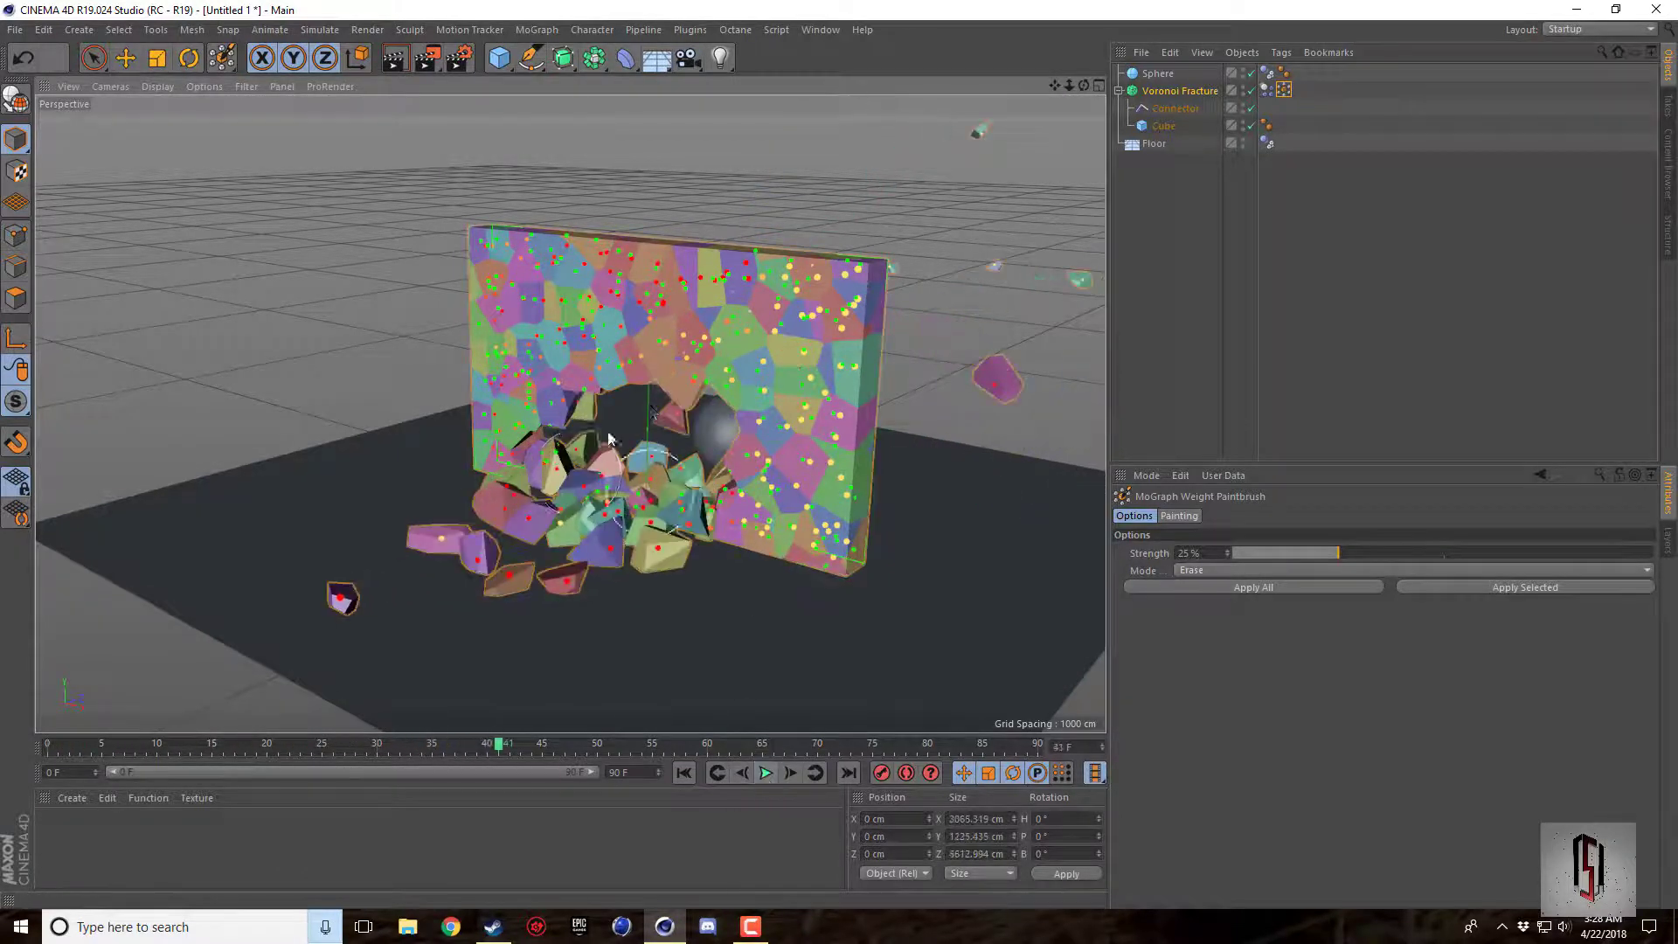
click(683, 773)
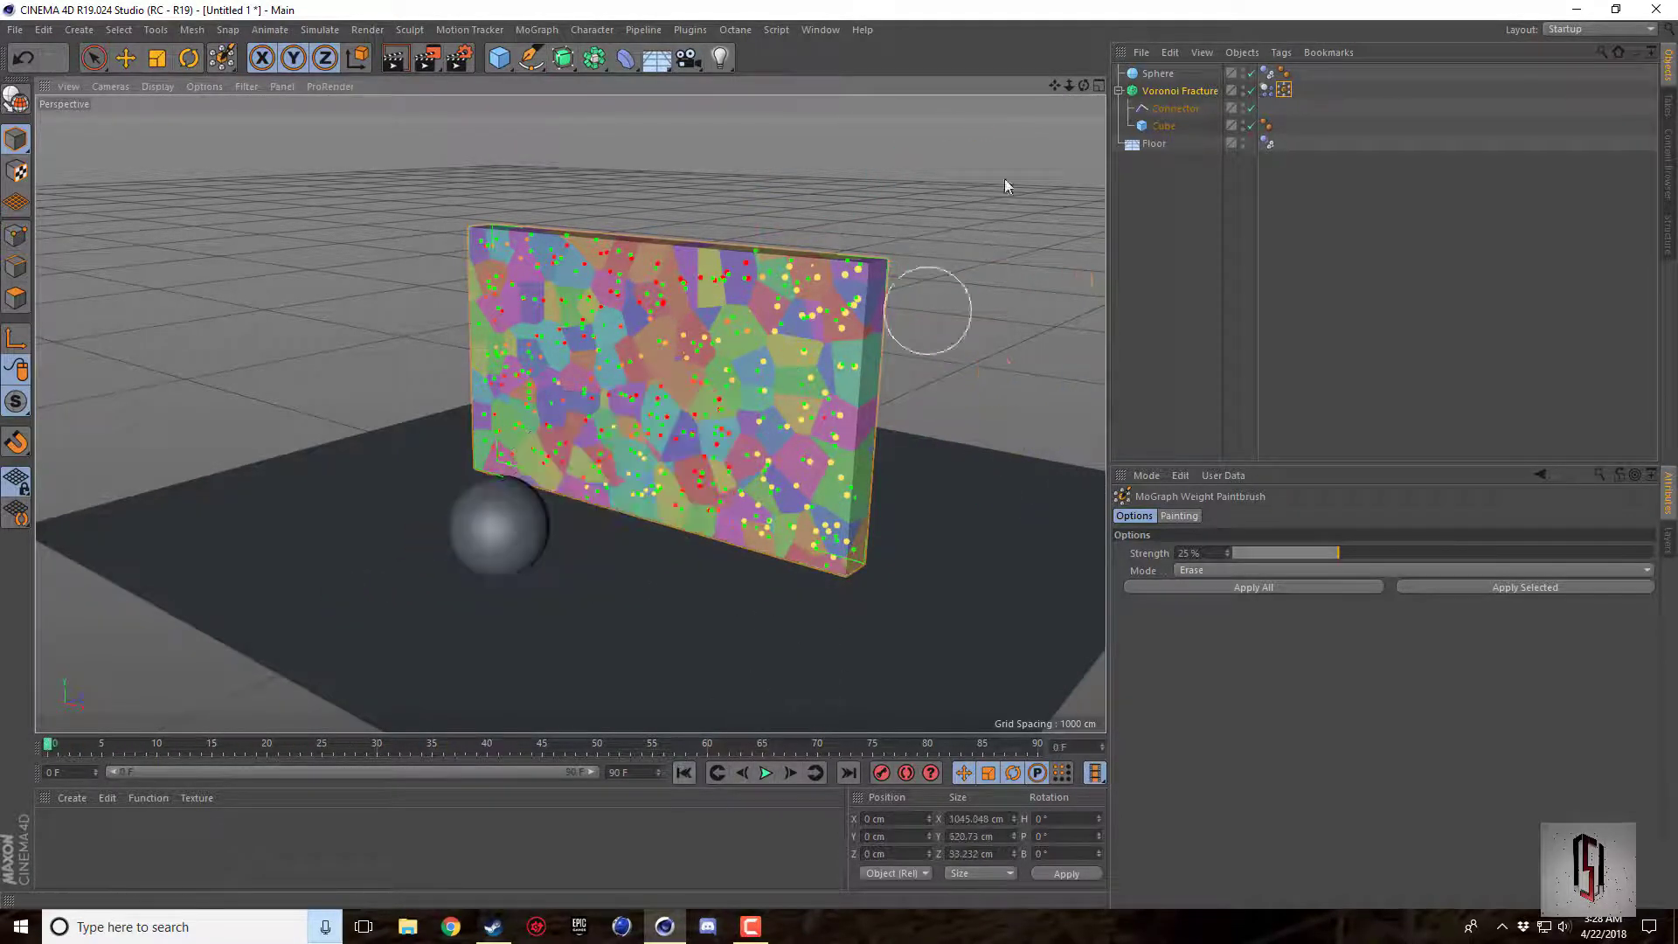
Delete the MoGraph Weightmap tag from the Voronoi Fracture object.
click(1142, 93)
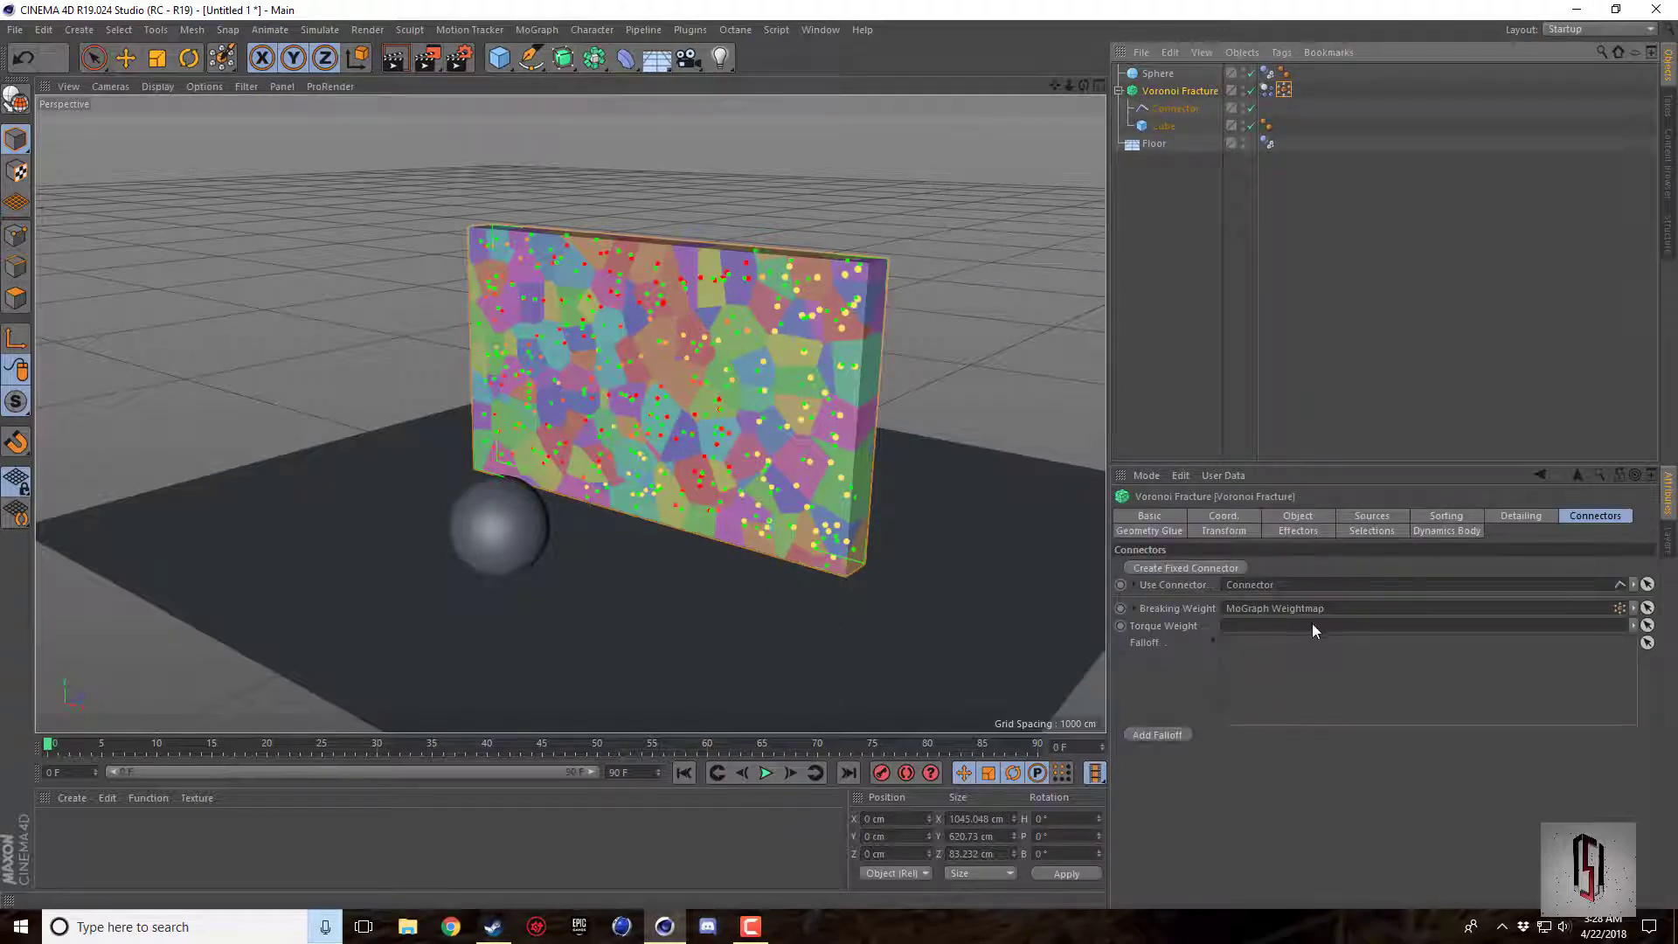
click(1284, 90)
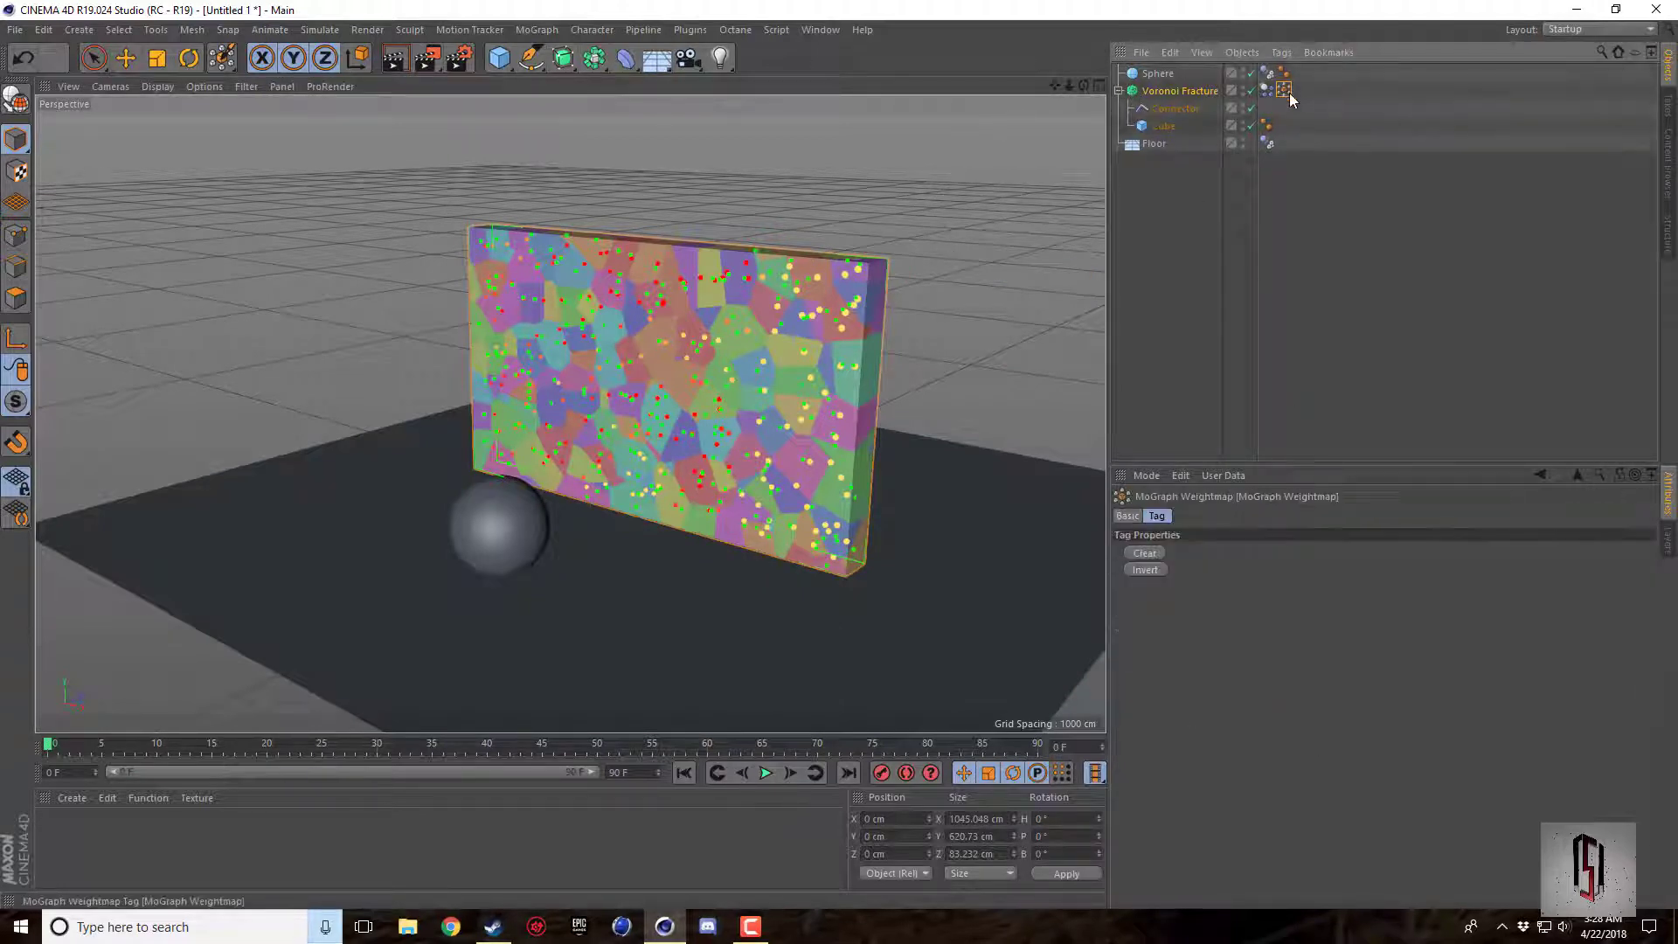
key(Delete)
click(1178, 92)
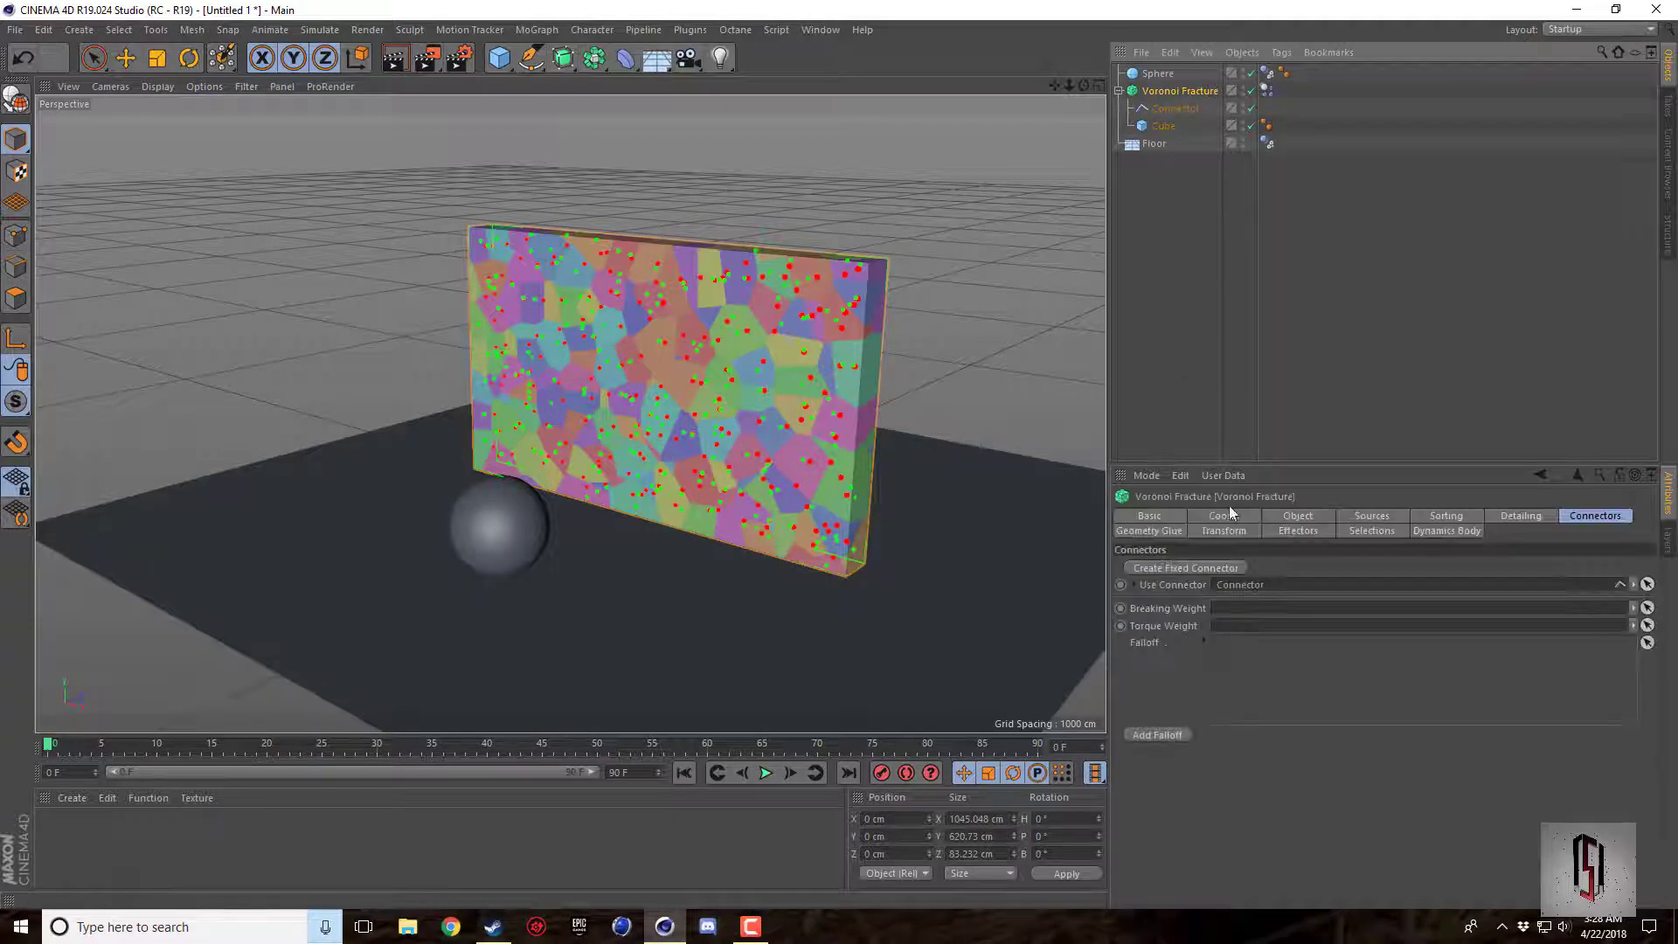
Enable Geometry Glue on the Voronoi Fracture with the Falloff glue type.
click(1149, 516)
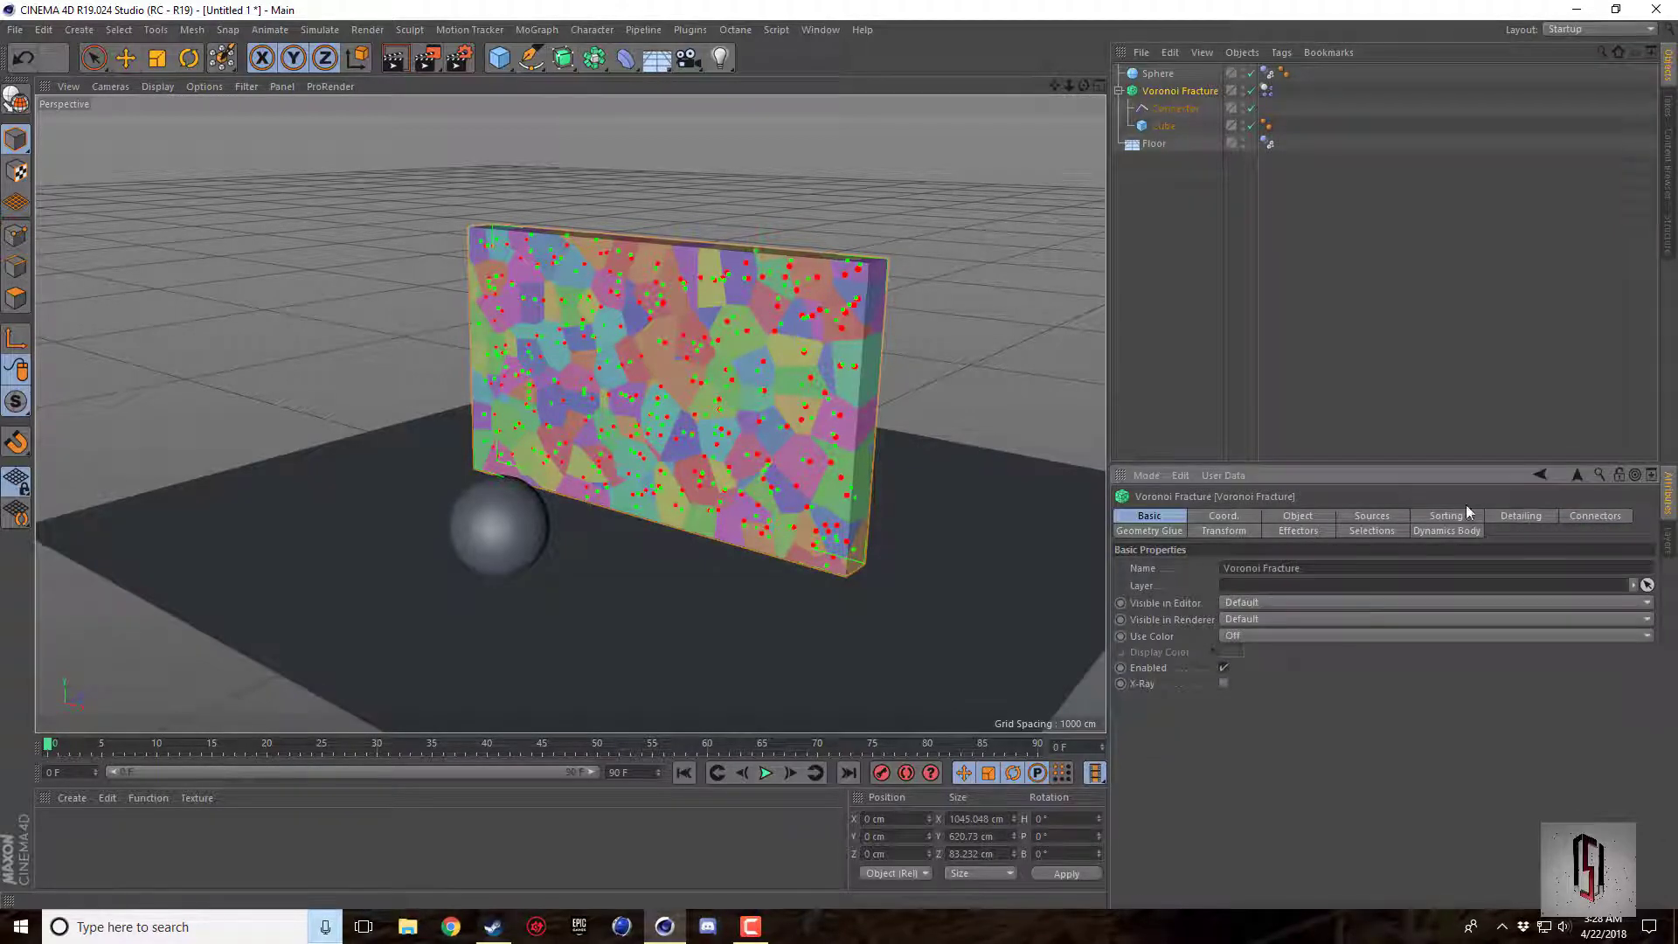
click(1151, 530)
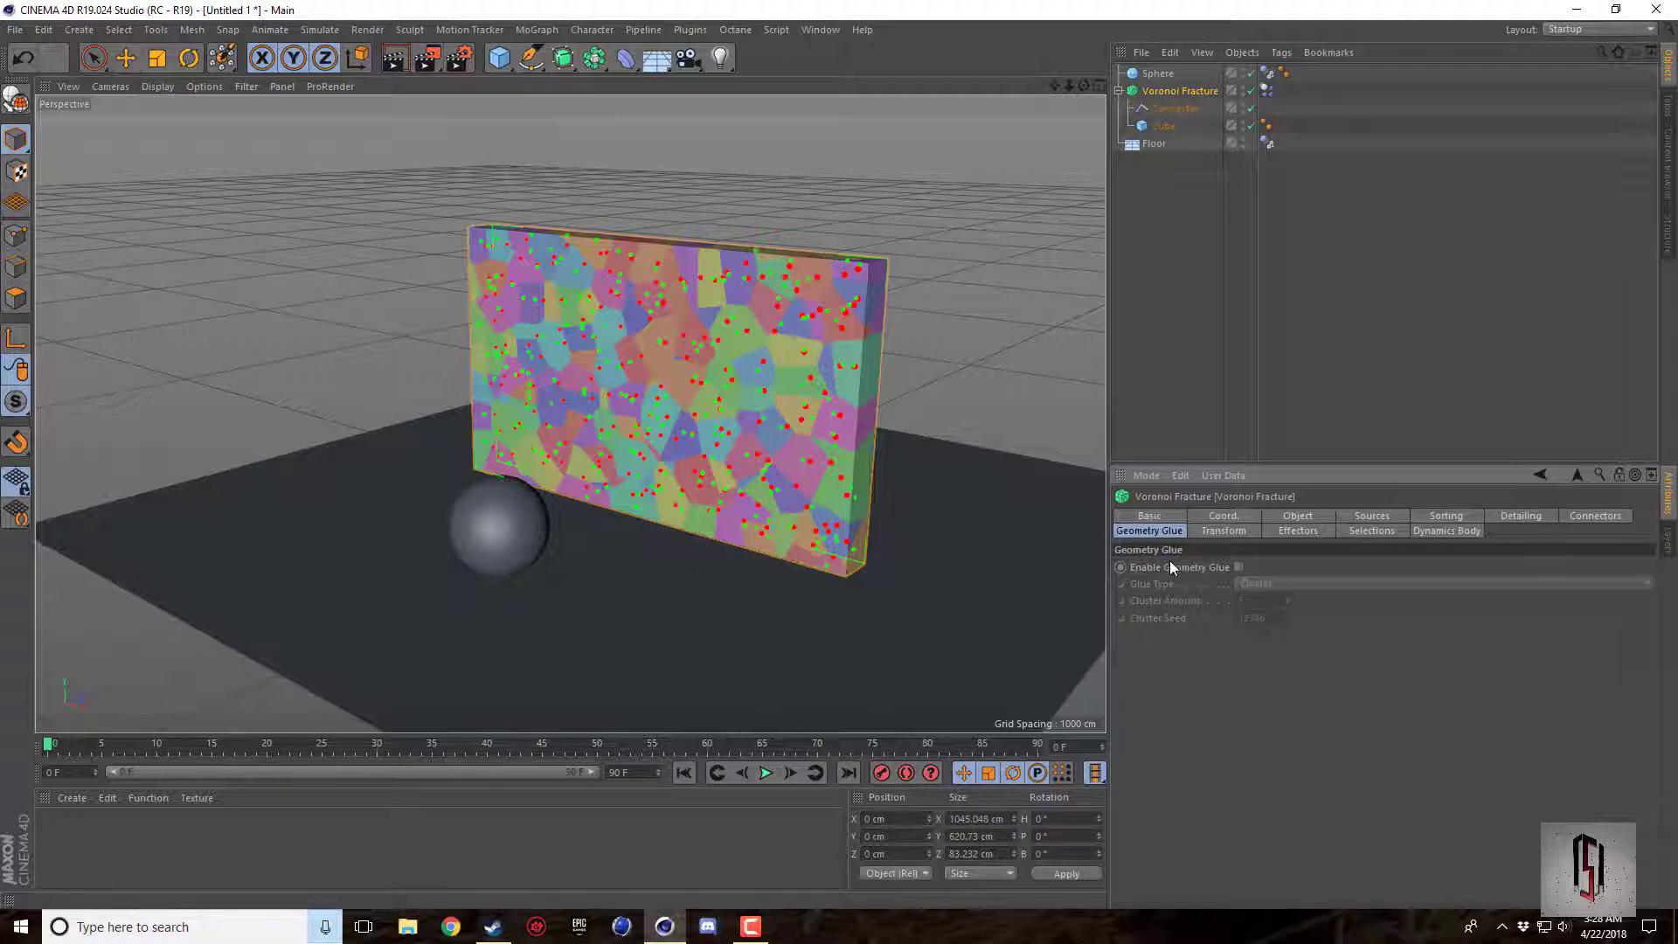
click(1240, 569)
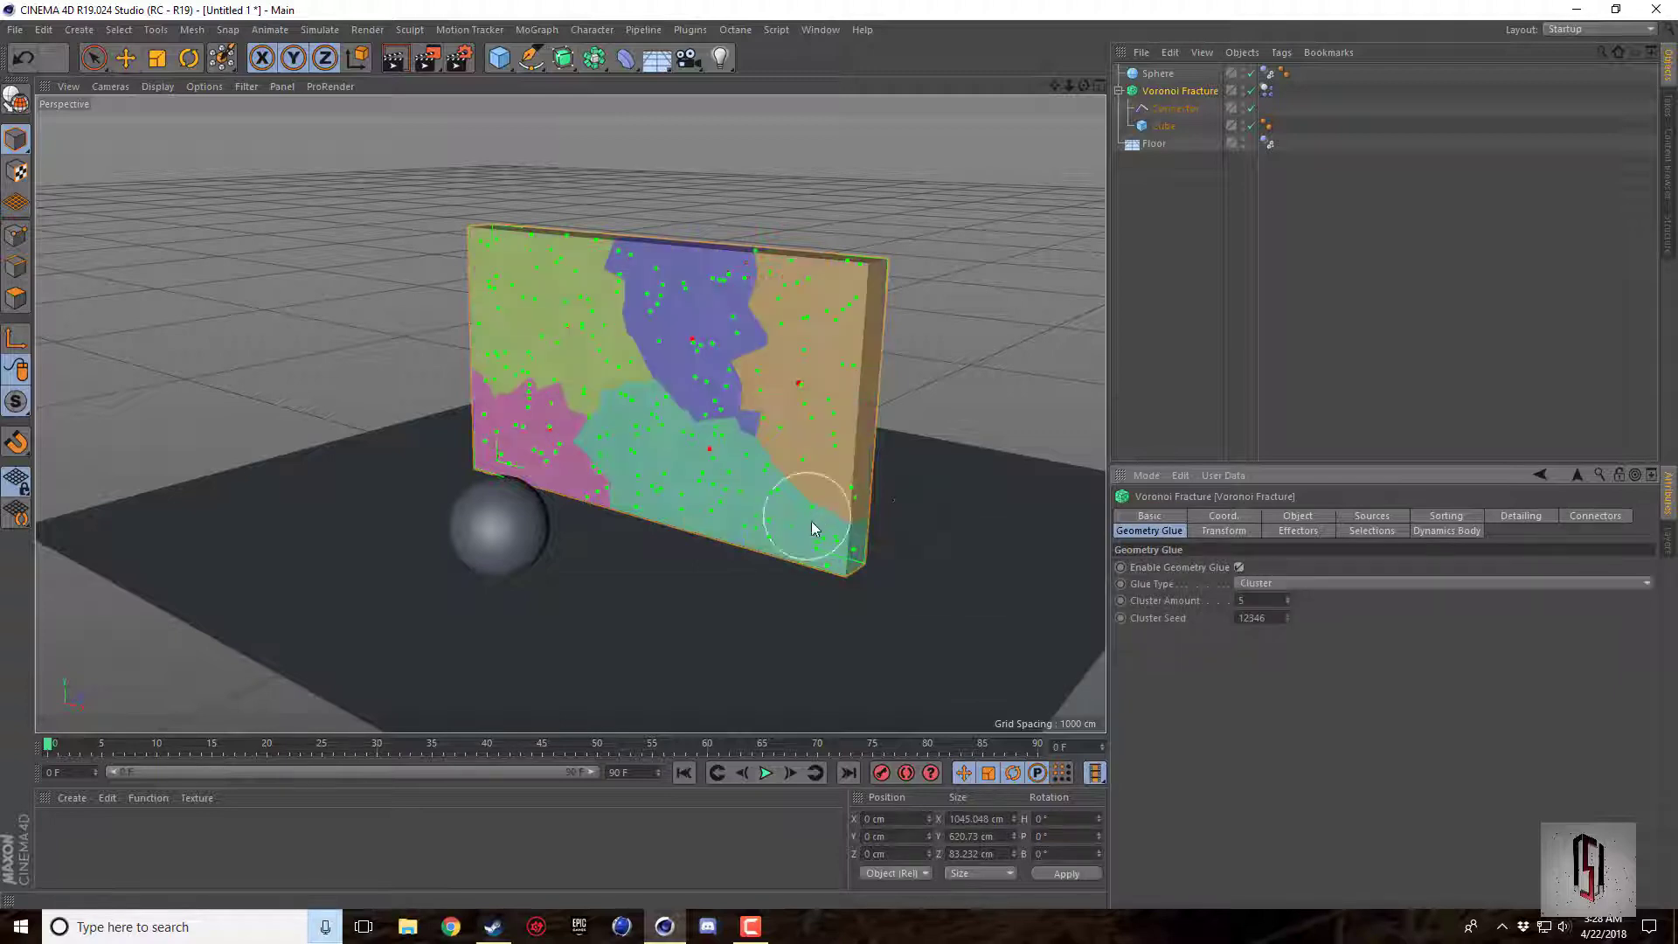
click(1255, 584)
click(1255, 601)
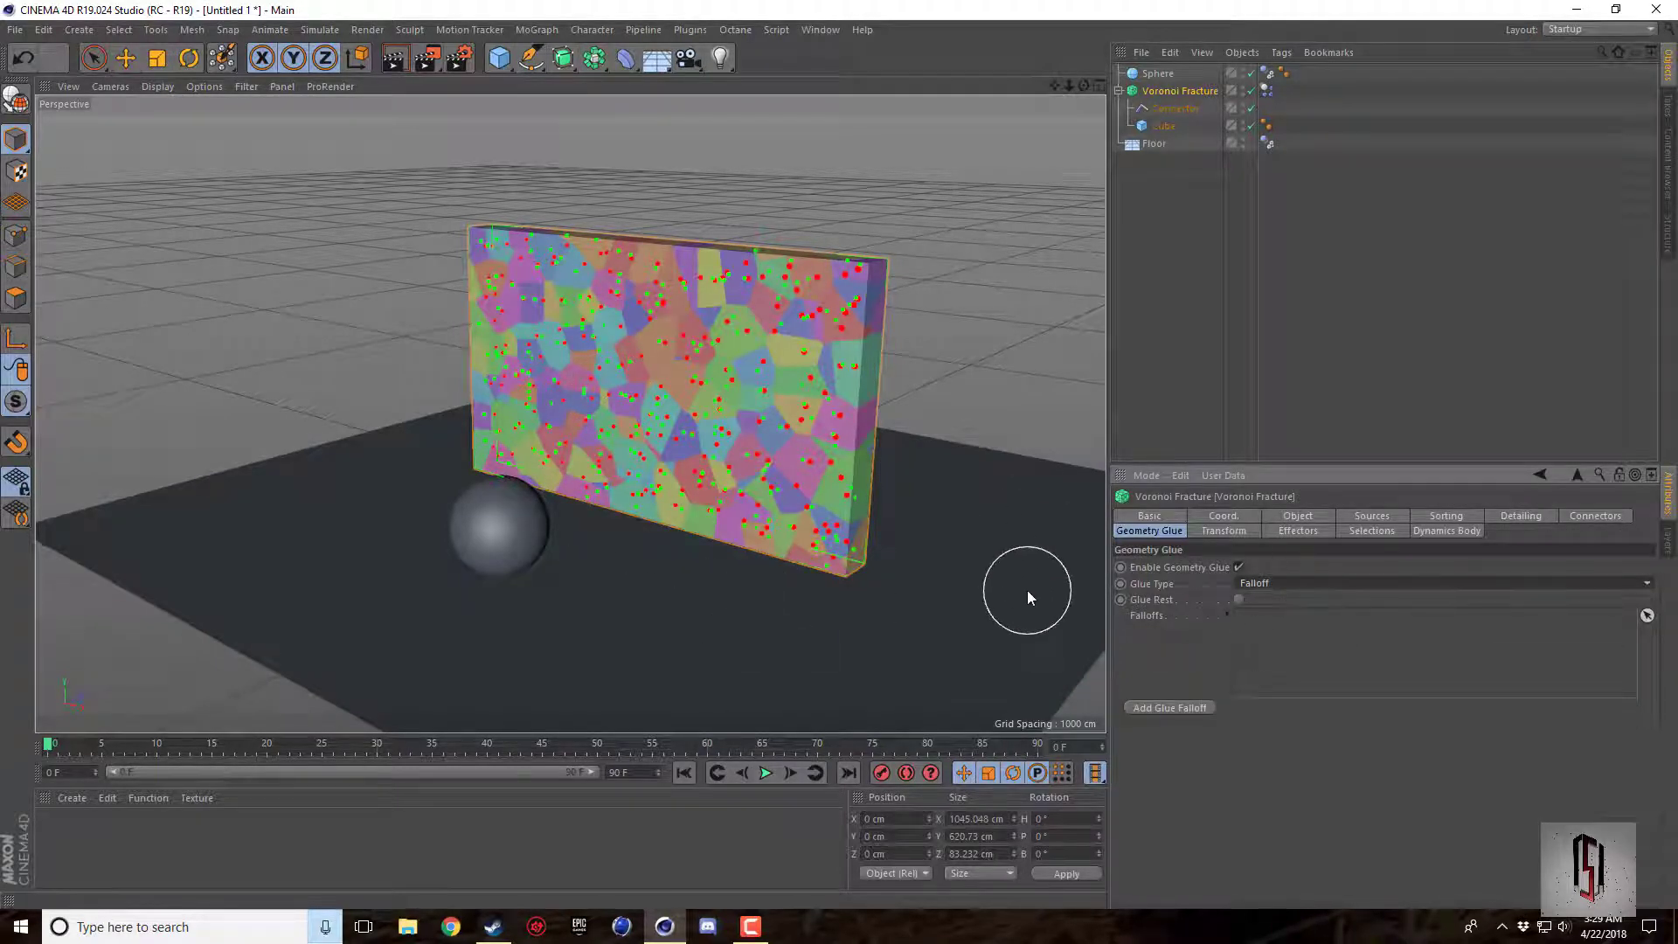
Add a glue Falloff object to the fracture's Geometry Glue settings.
click(126, 57)
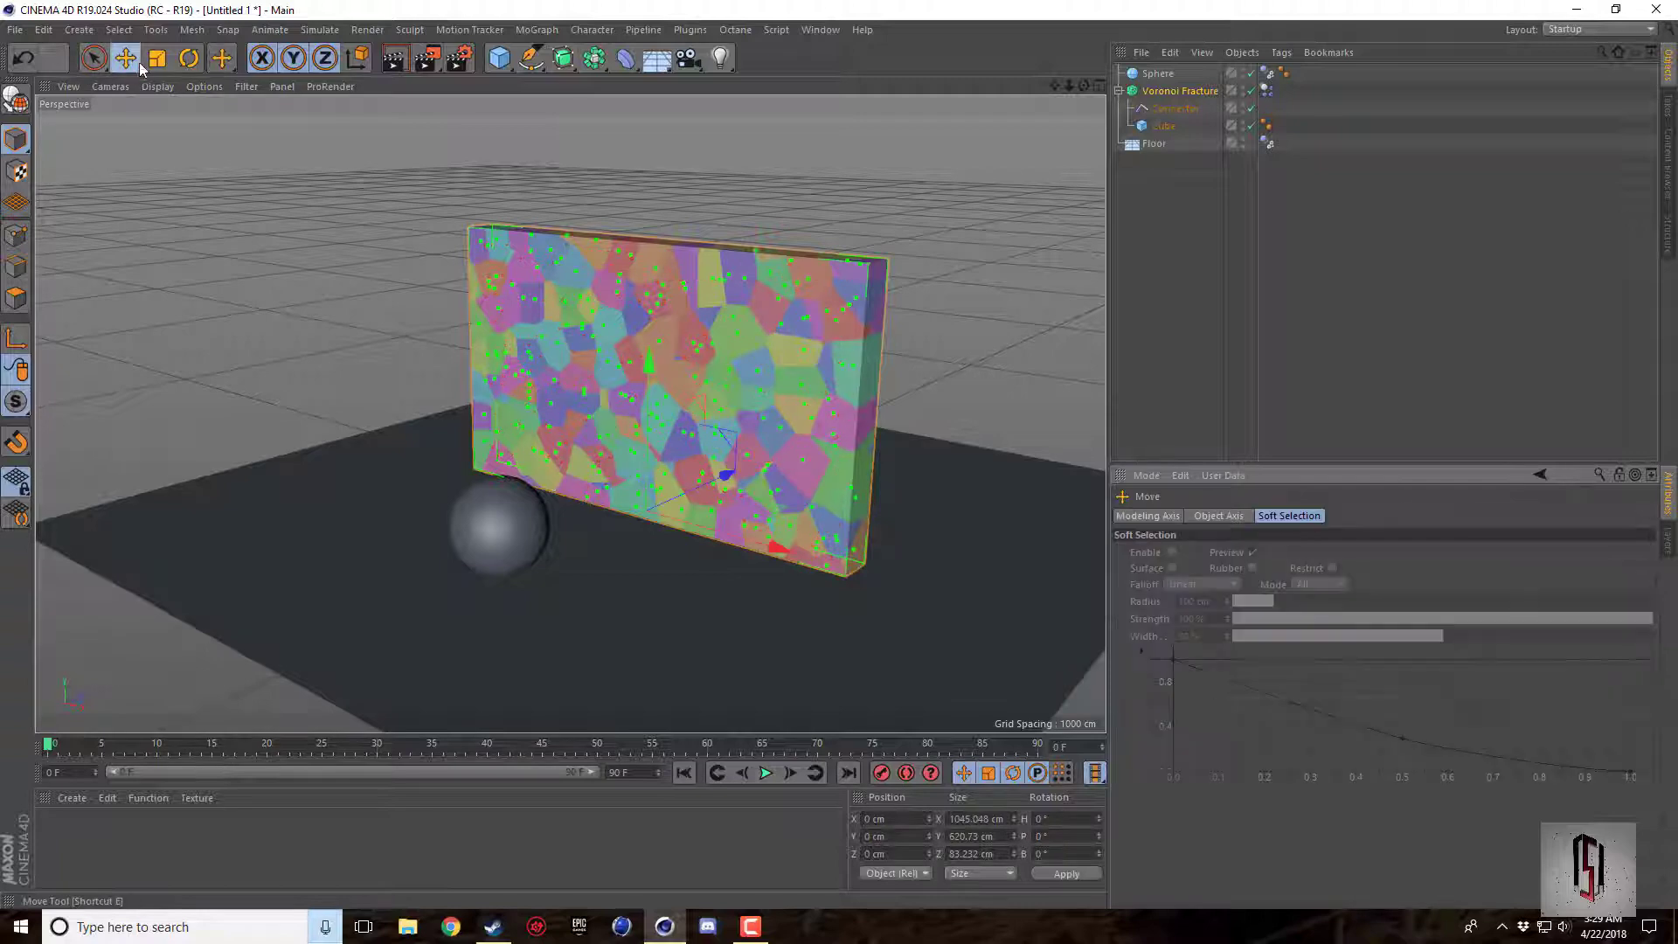
click(1176, 90)
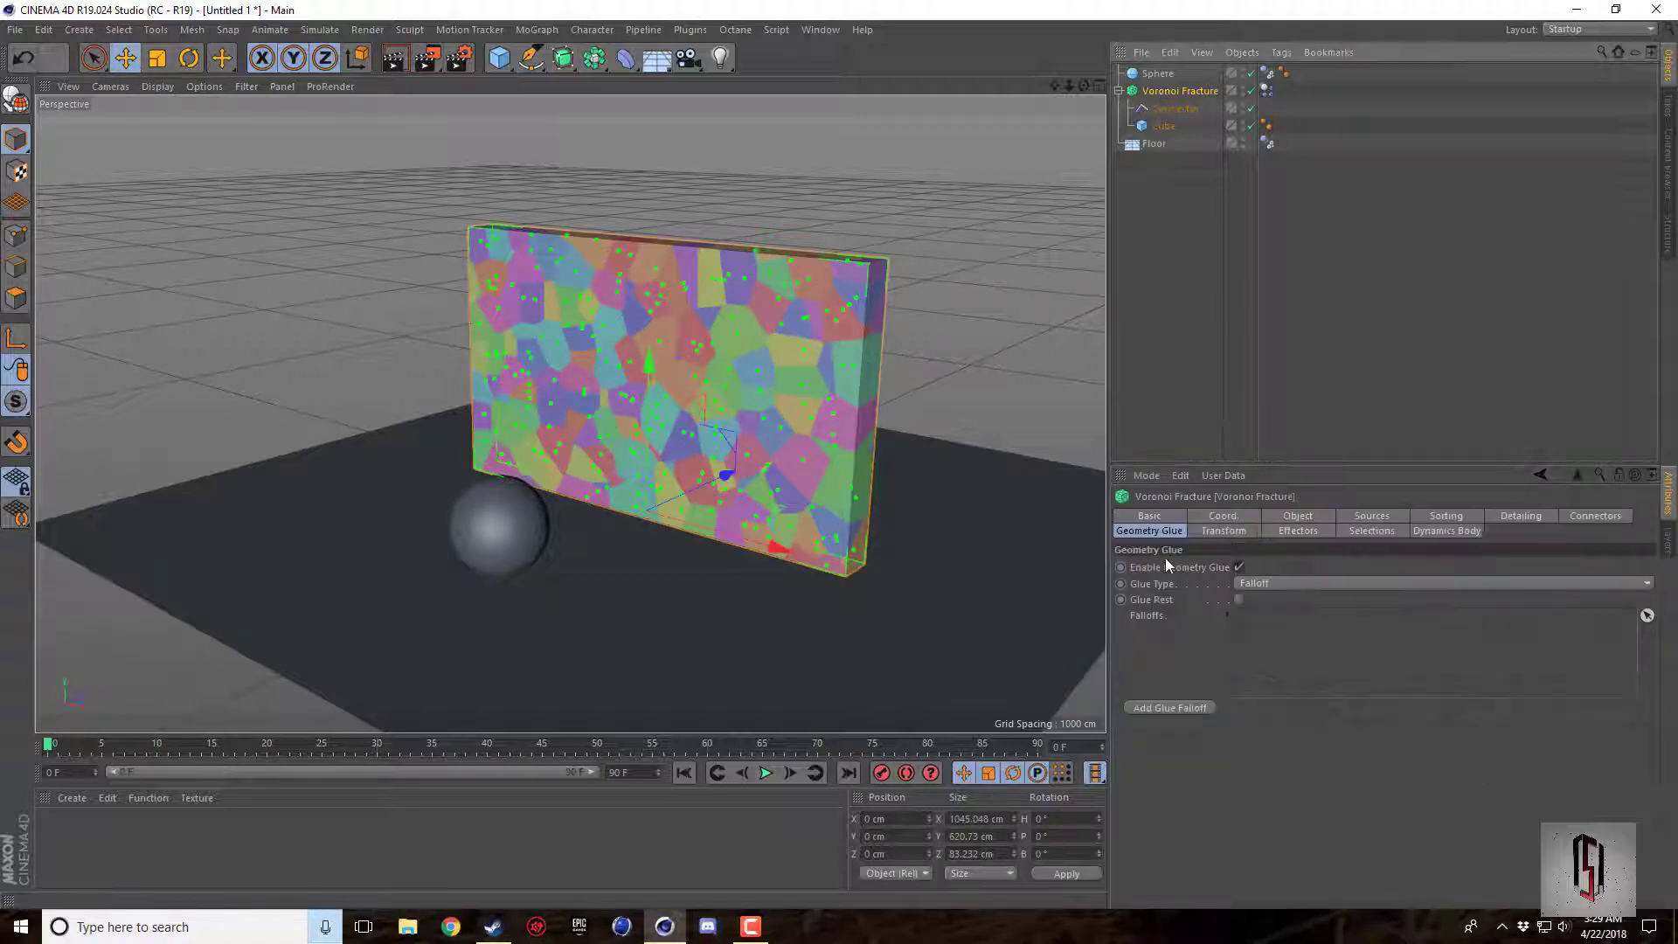
click(1167, 708)
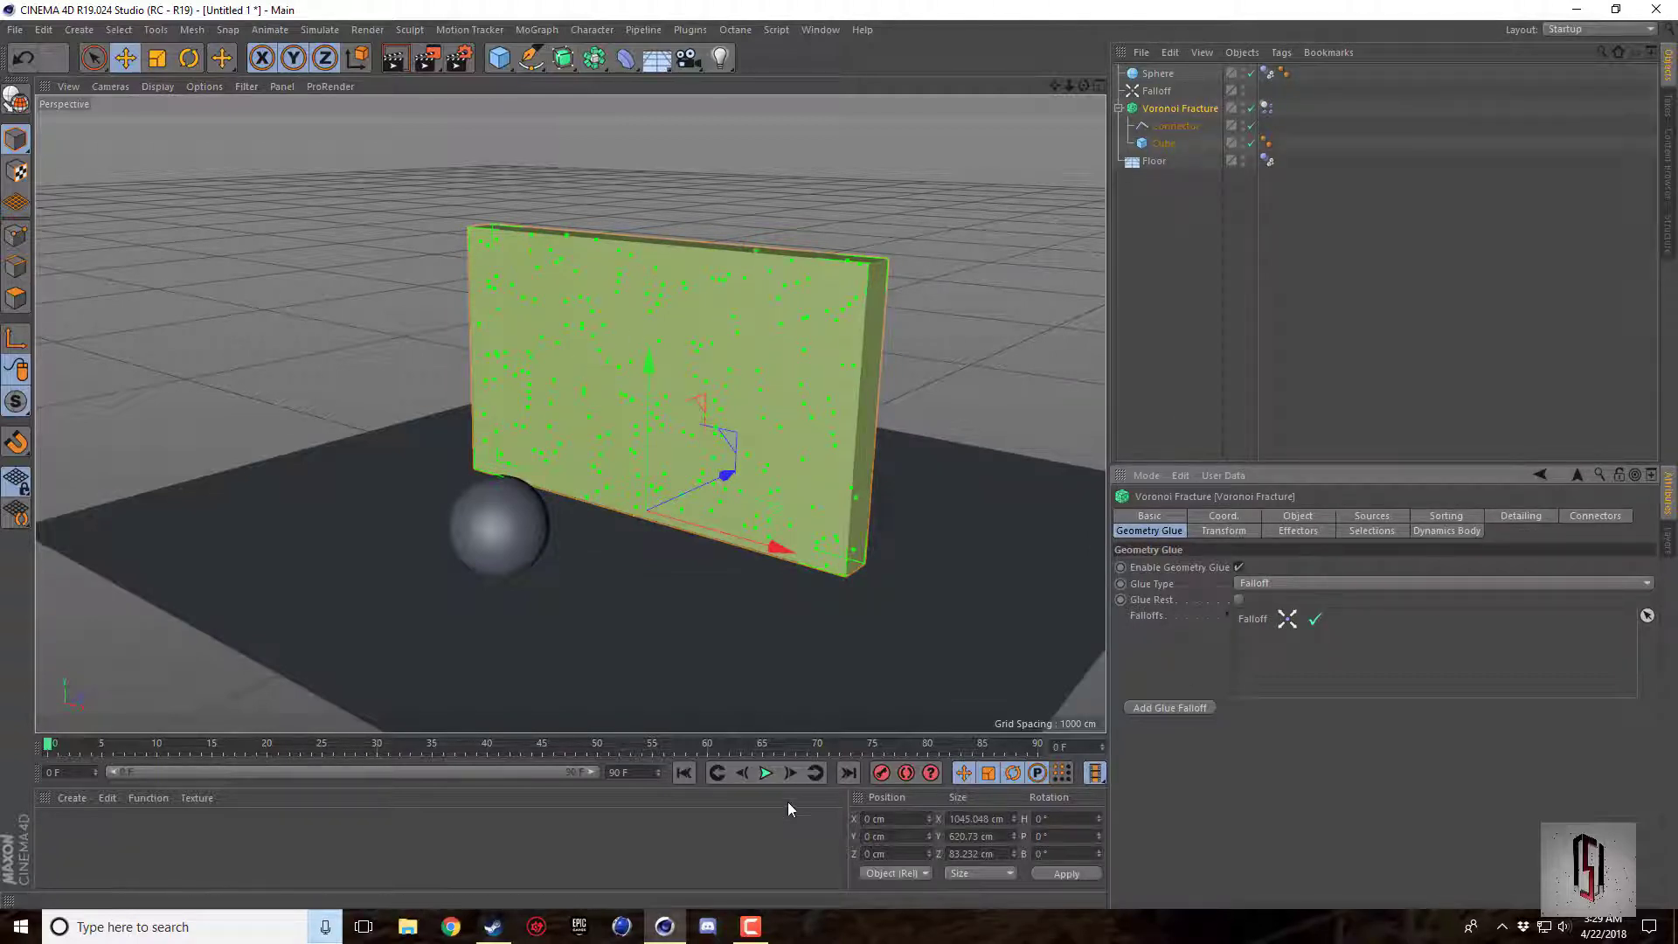
Play the glued wall to confirm it stays intact, then rewind to frame 0.
click(767, 773)
click(767, 773)
click(686, 773)
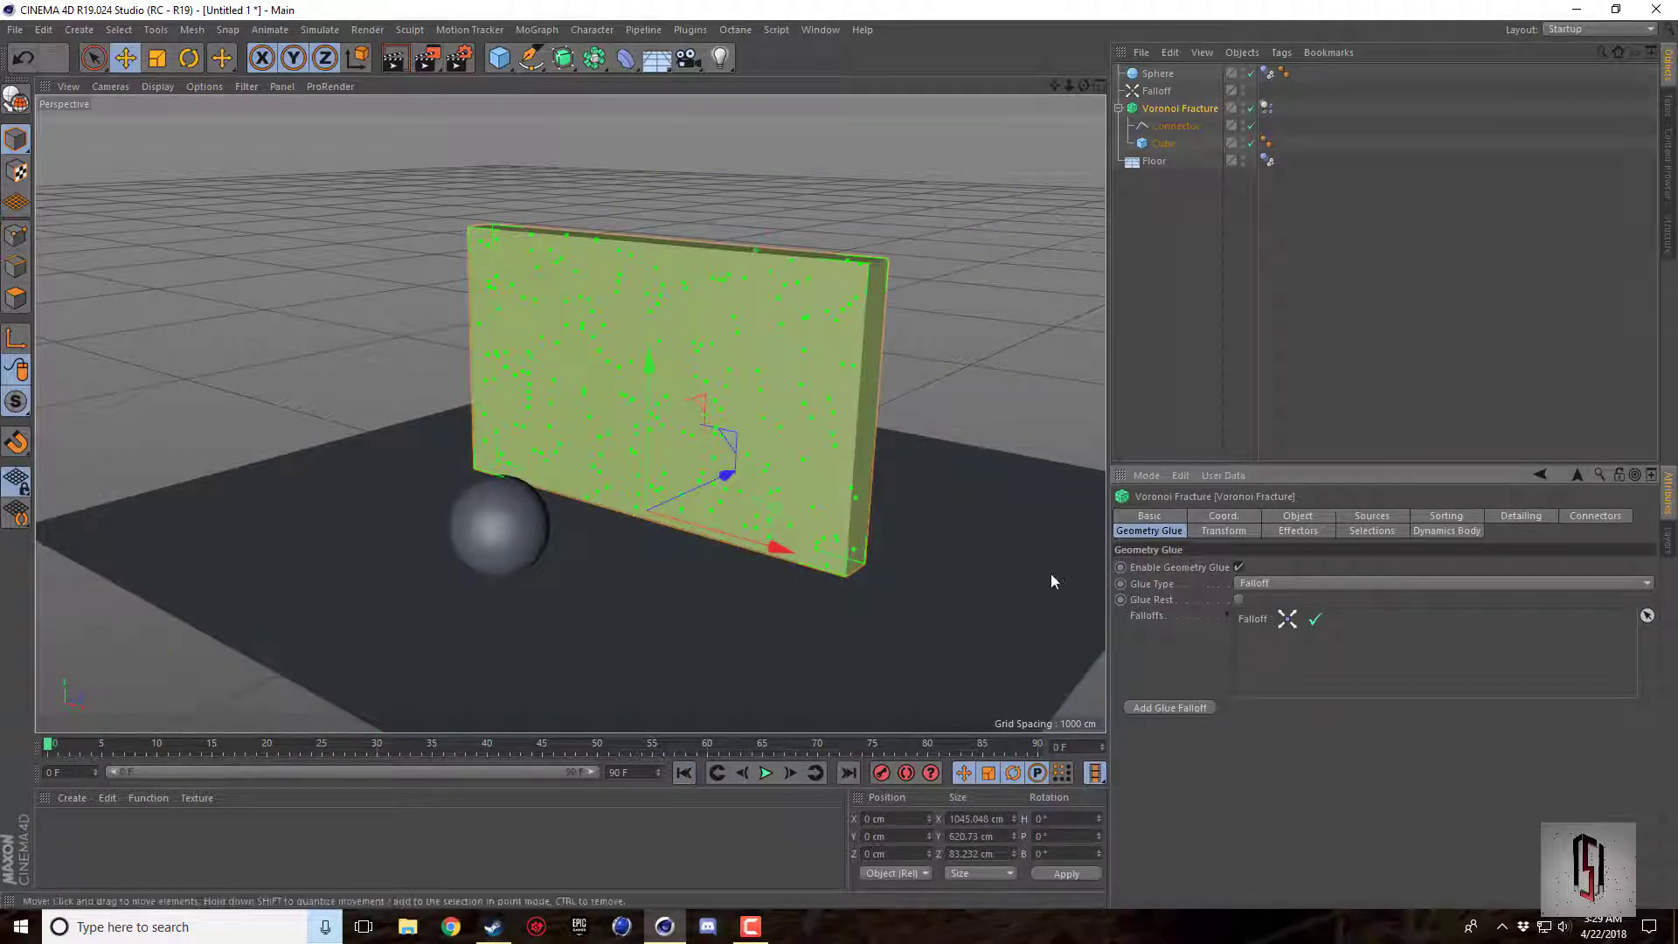
Select the Falloff object and show its Shape options in the Falloff settings.
click(1163, 90)
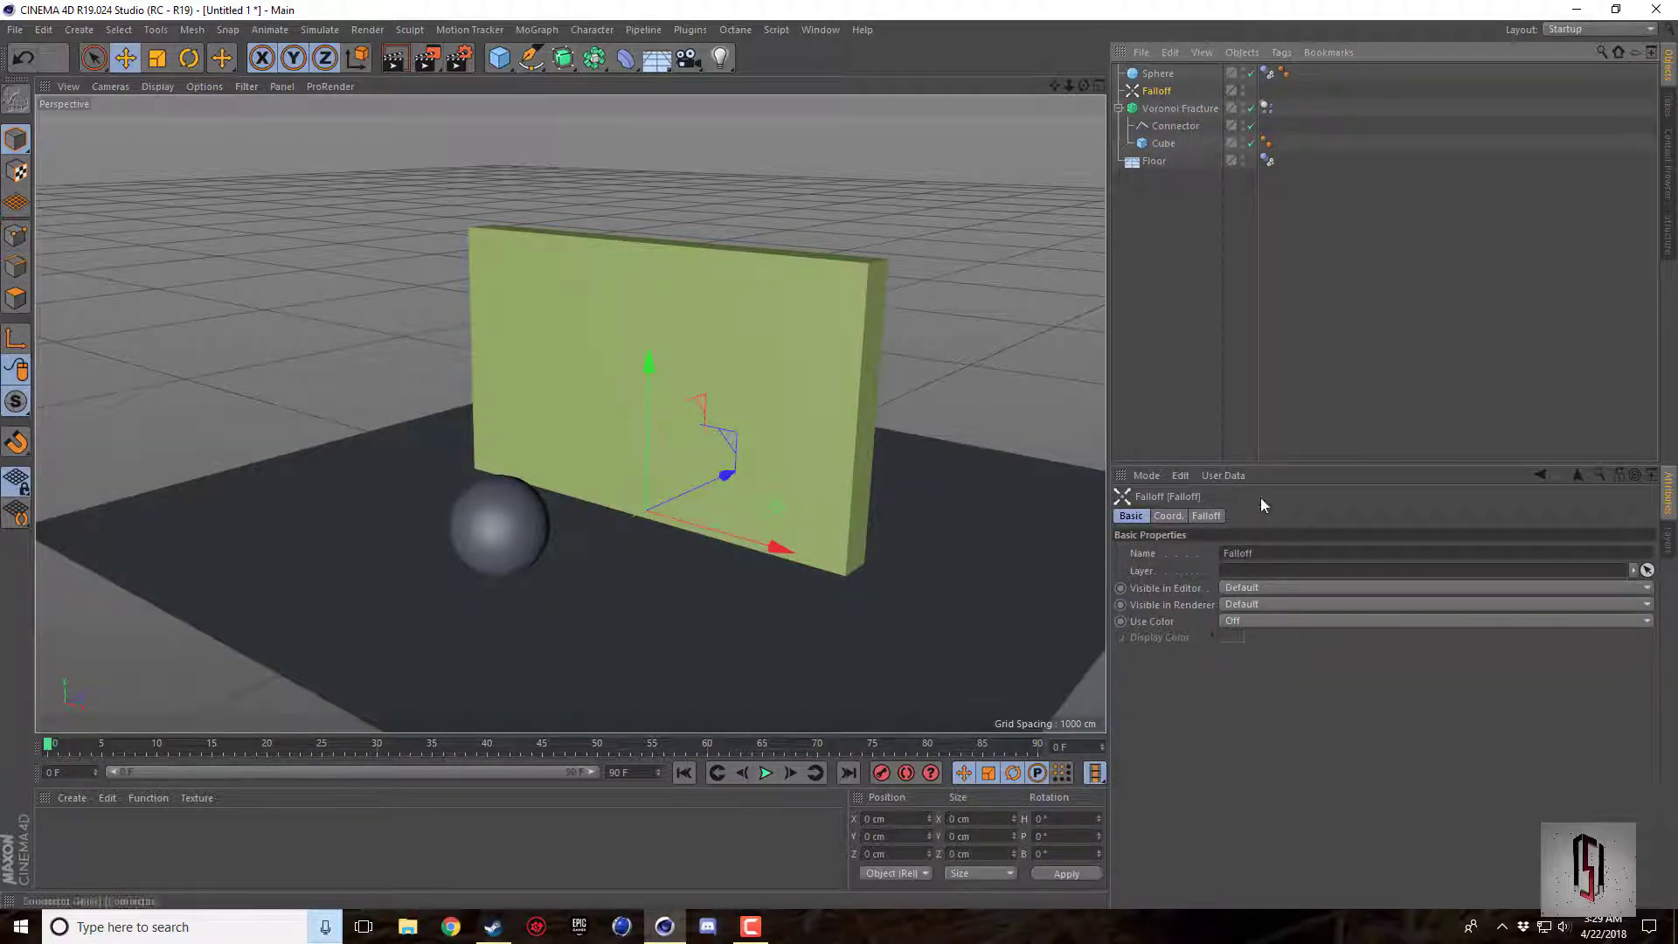
click(1209, 516)
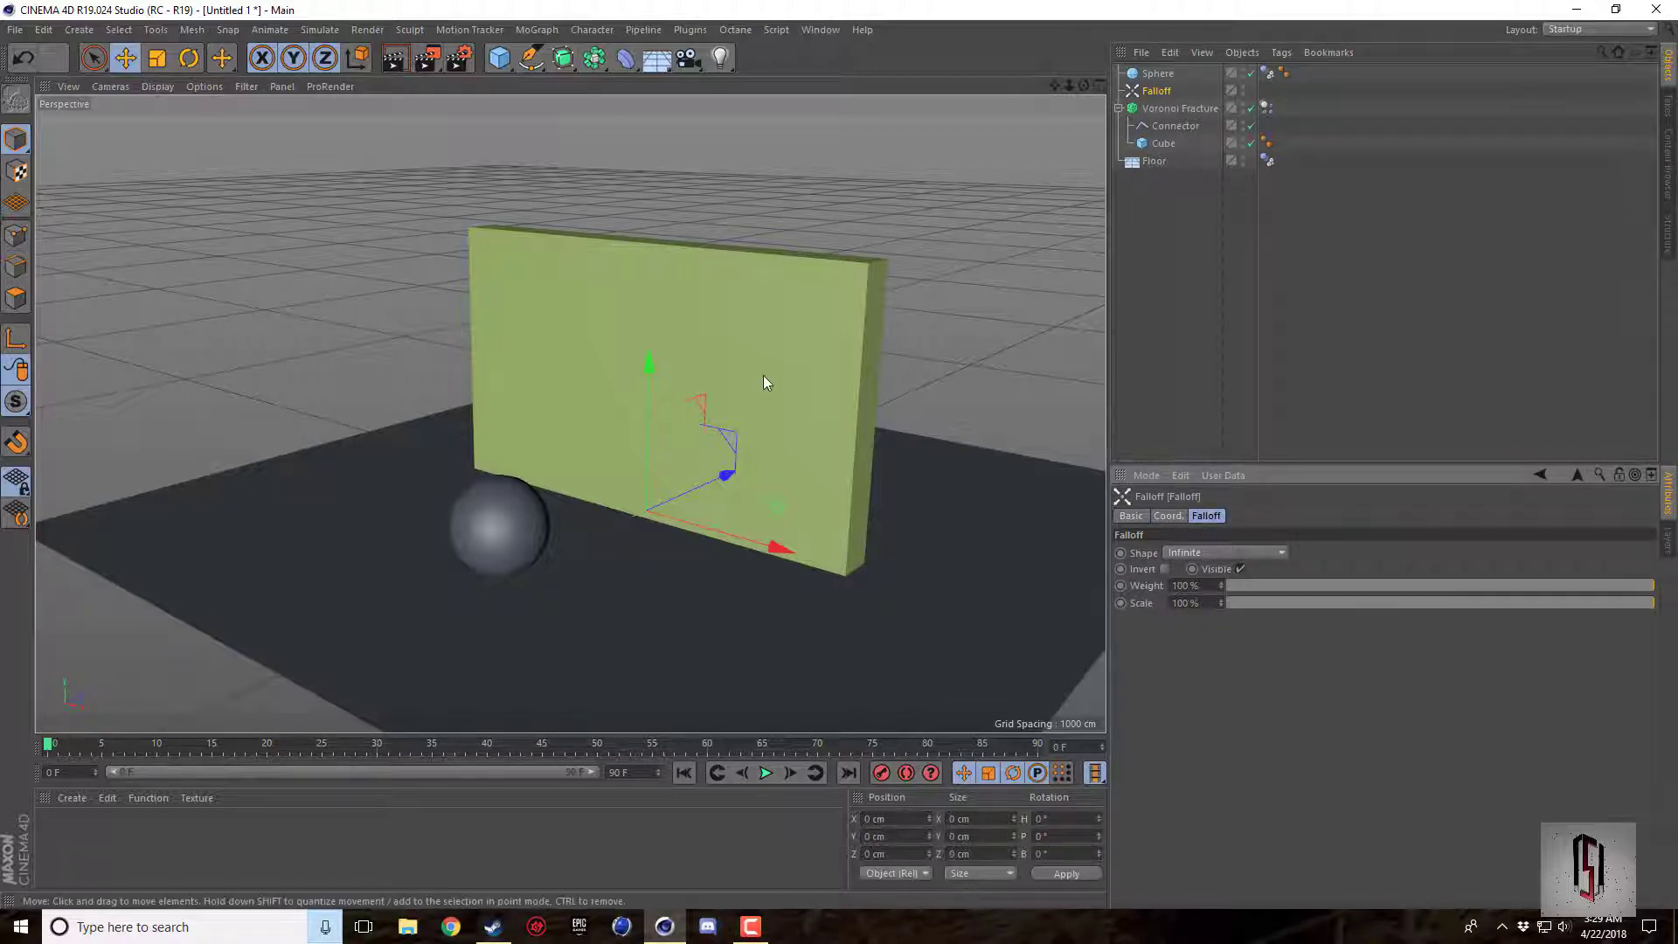
click(1225, 554)
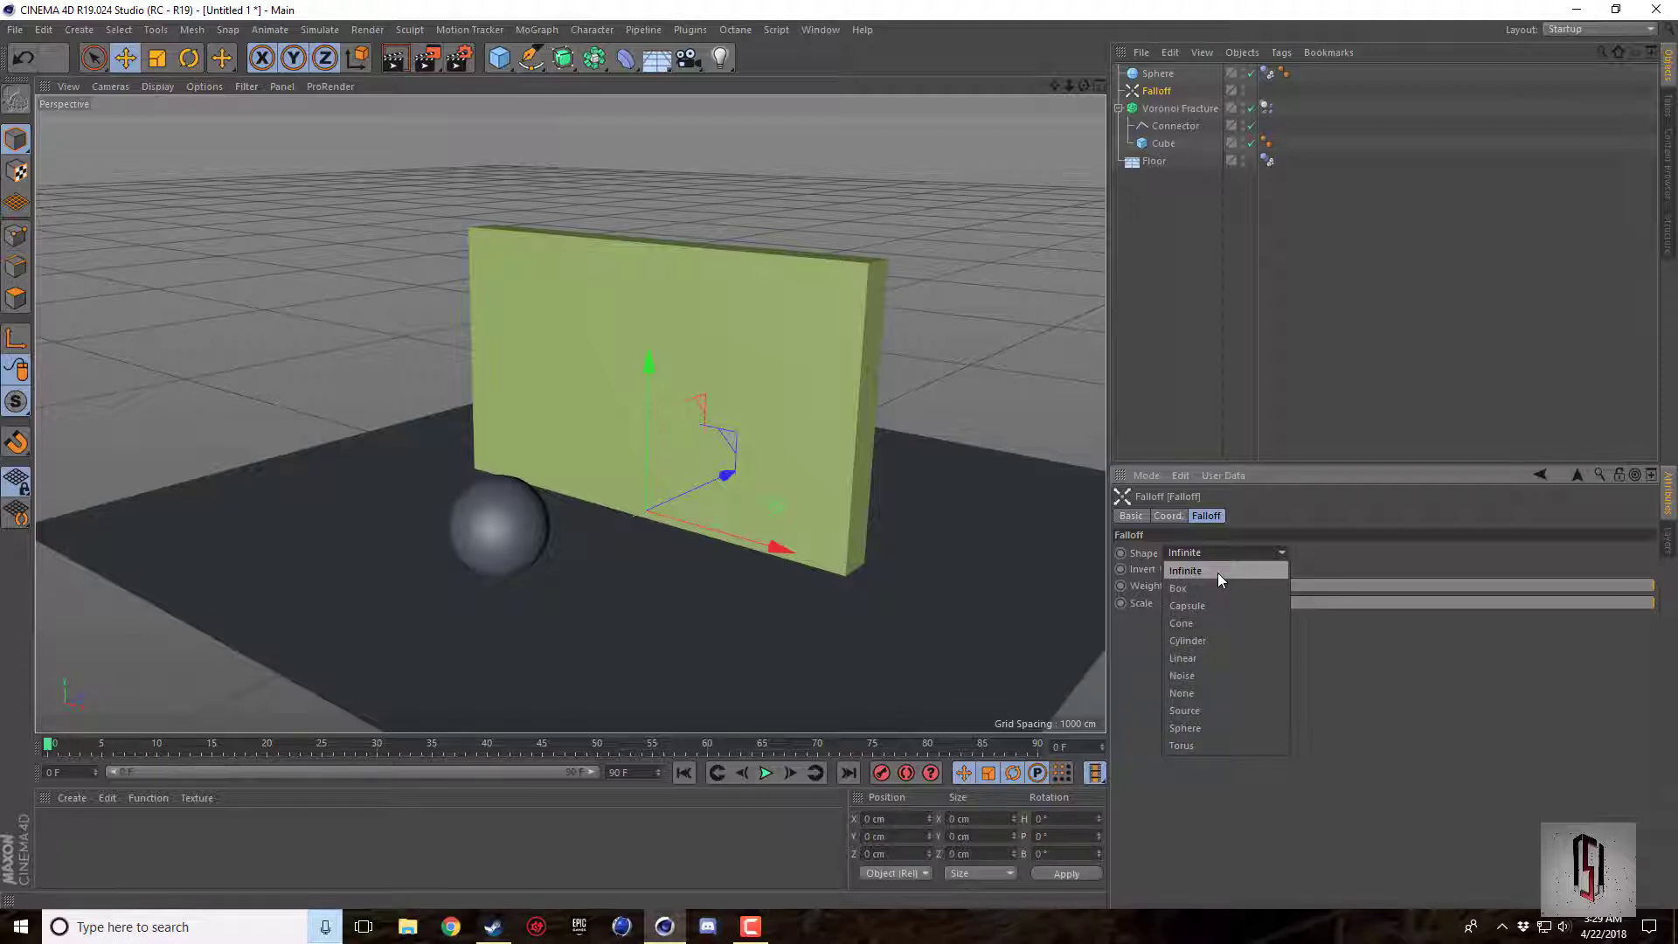
Make the falloff a Box about 340 × 197 cm raised over the wall, then test-play and rewind.
click(1215, 589)
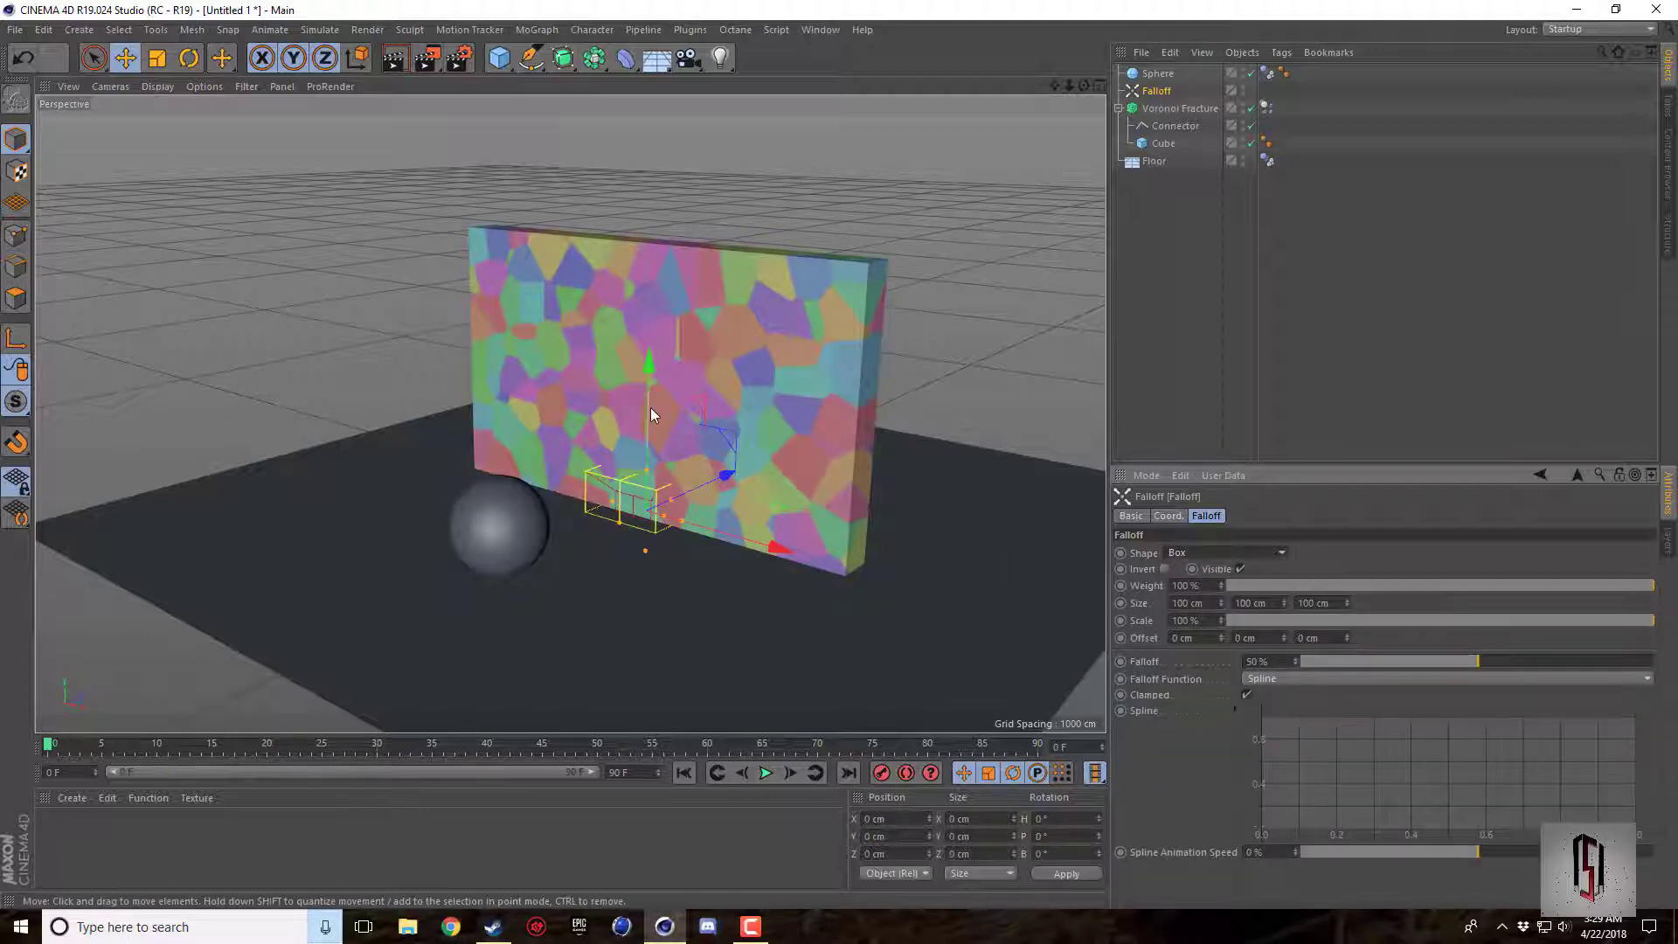
drag(650, 408, 654, 290)
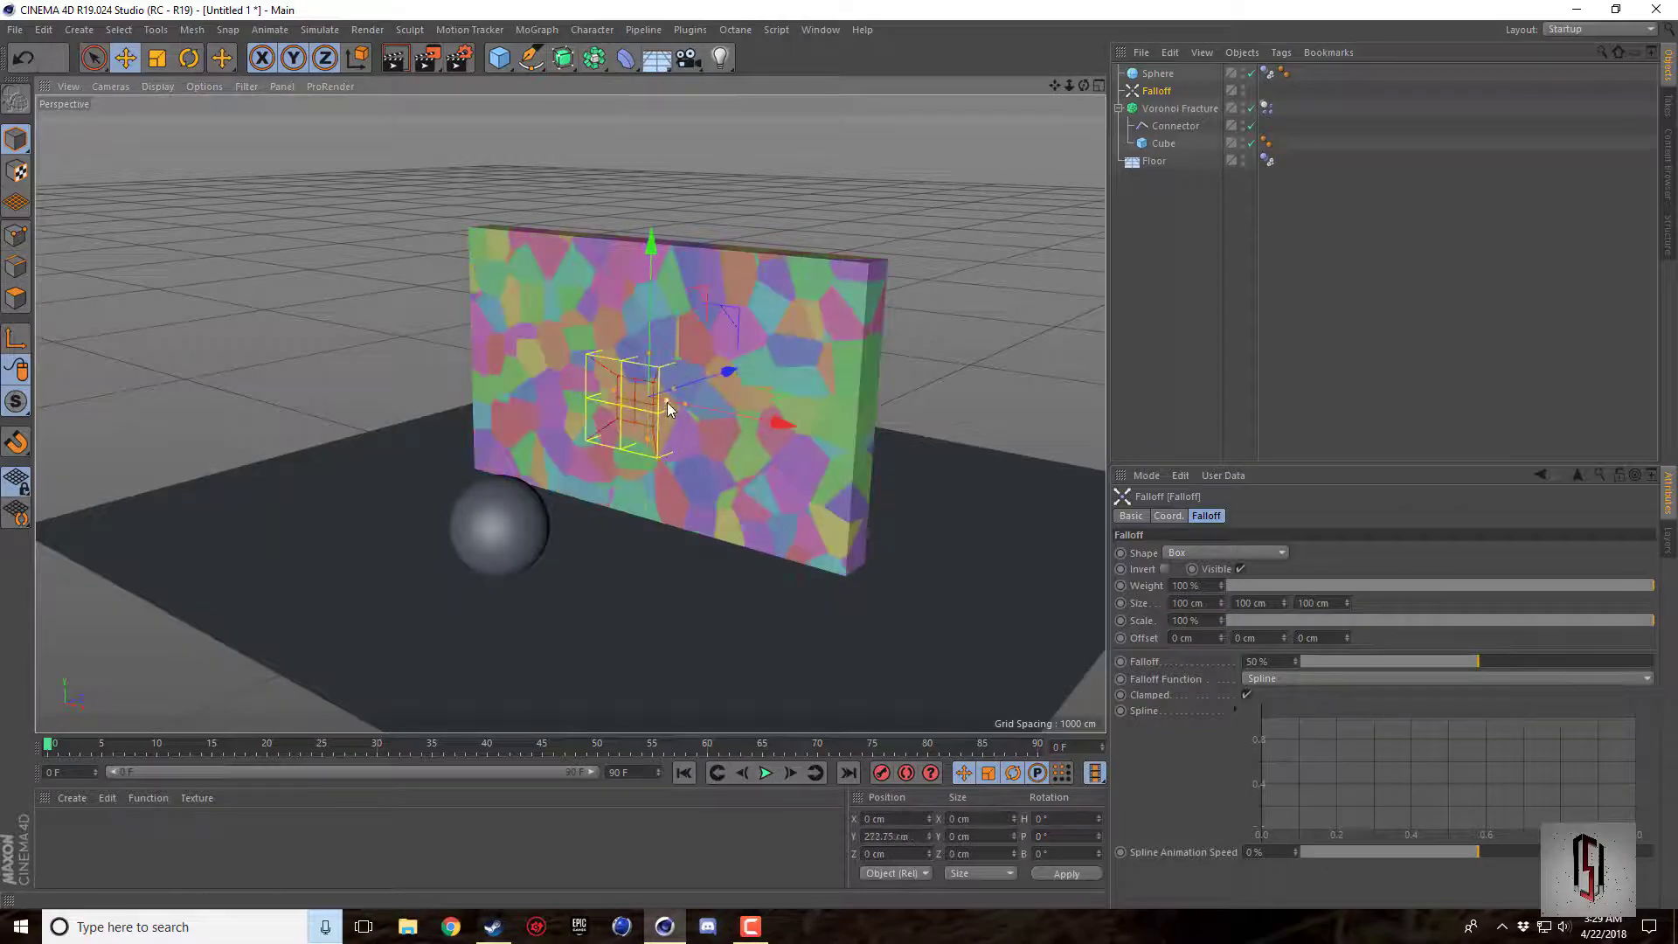
drag(668, 402, 781, 428)
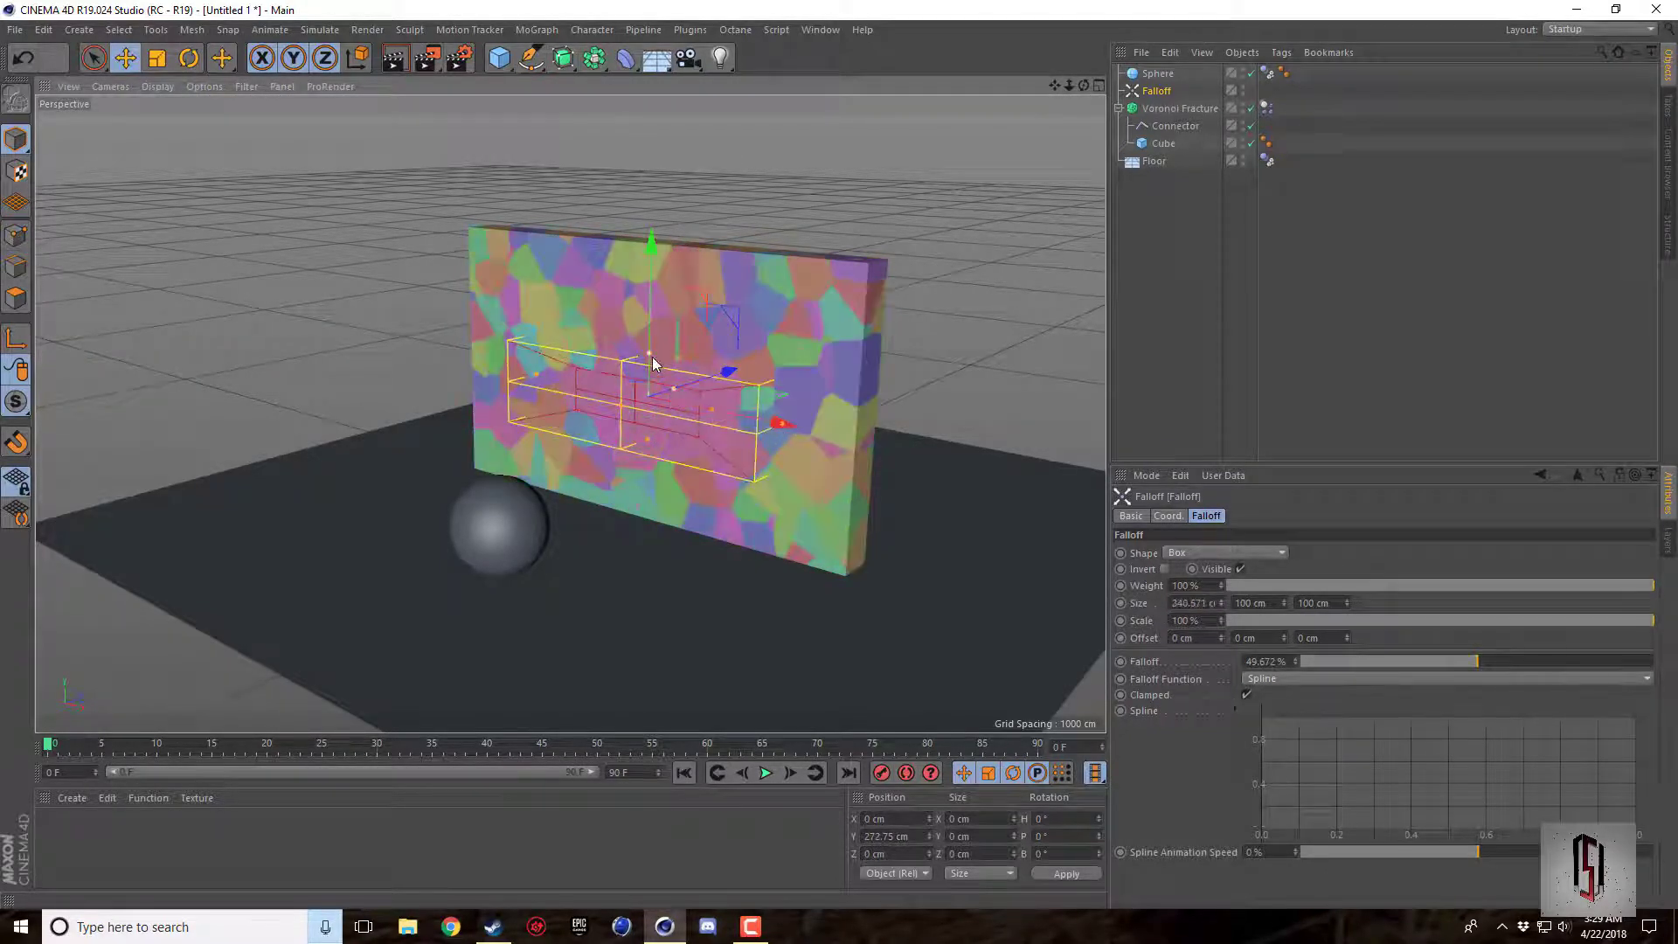
drag(654, 365, 645, 264)
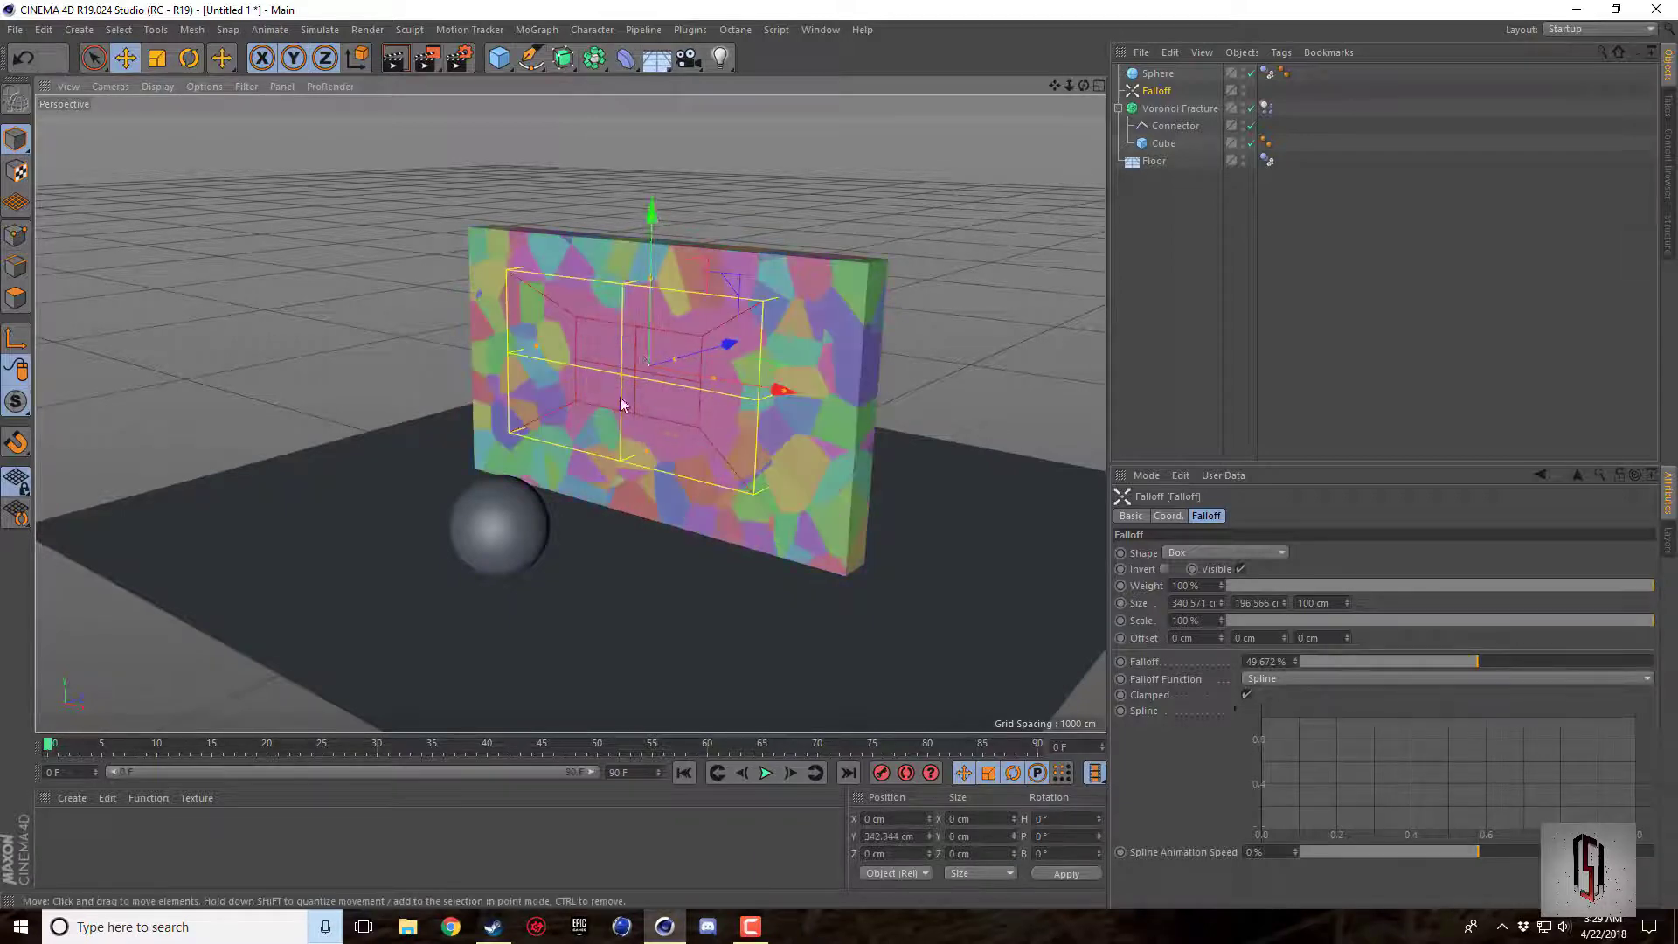
click(767, 773)
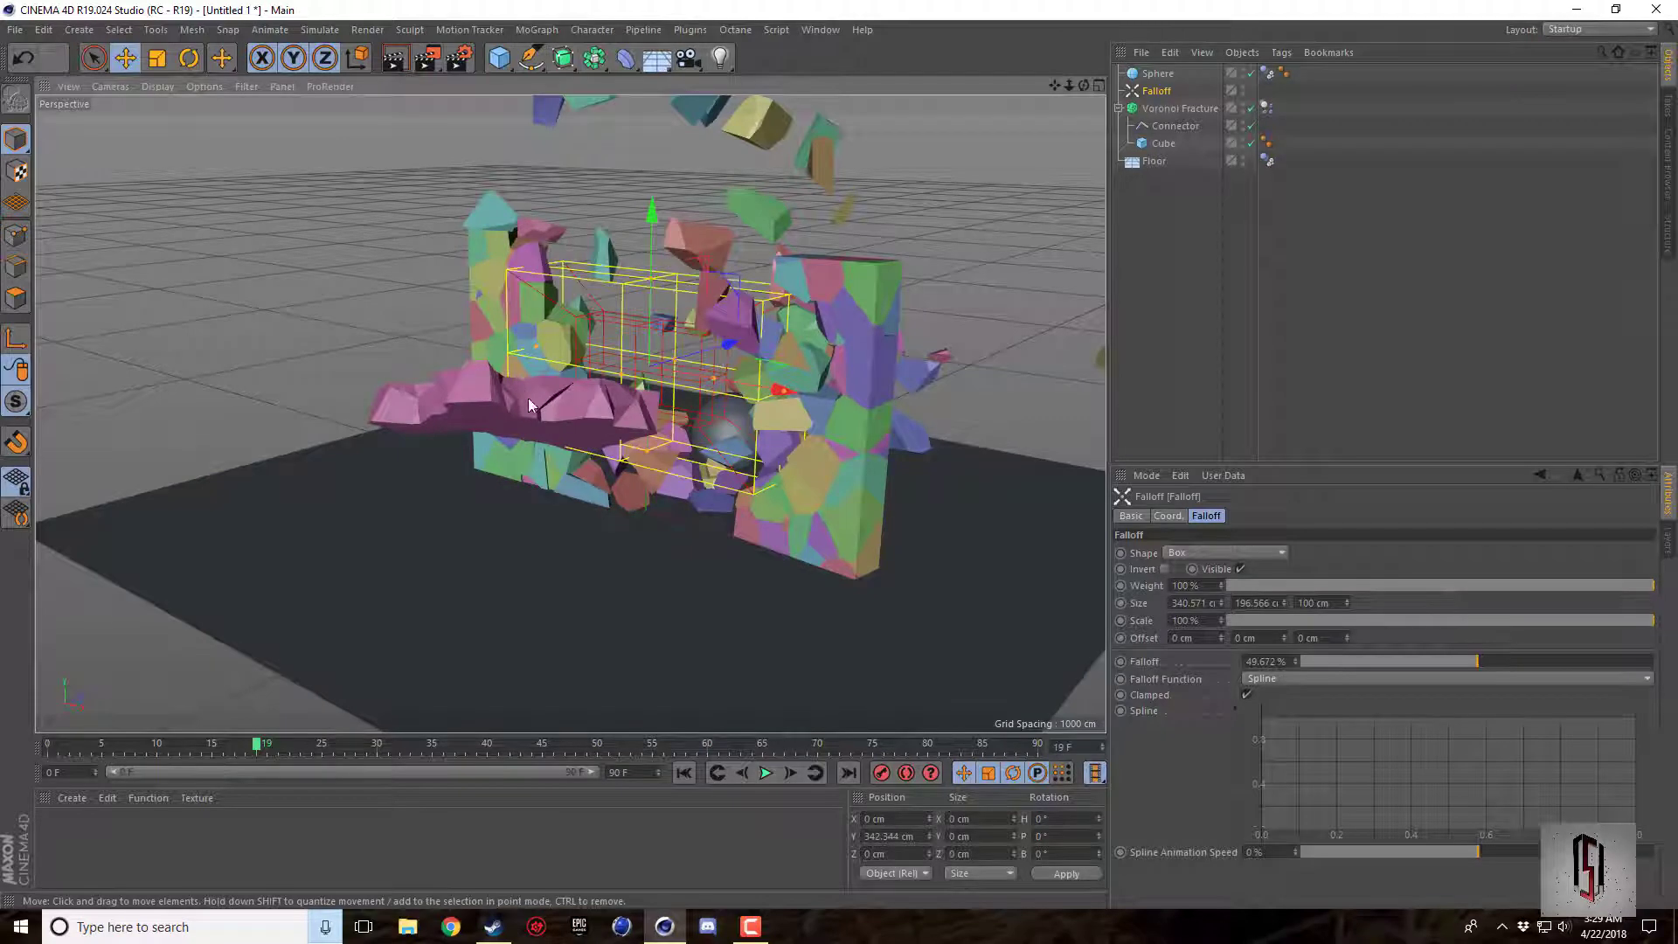
click(684, 773)
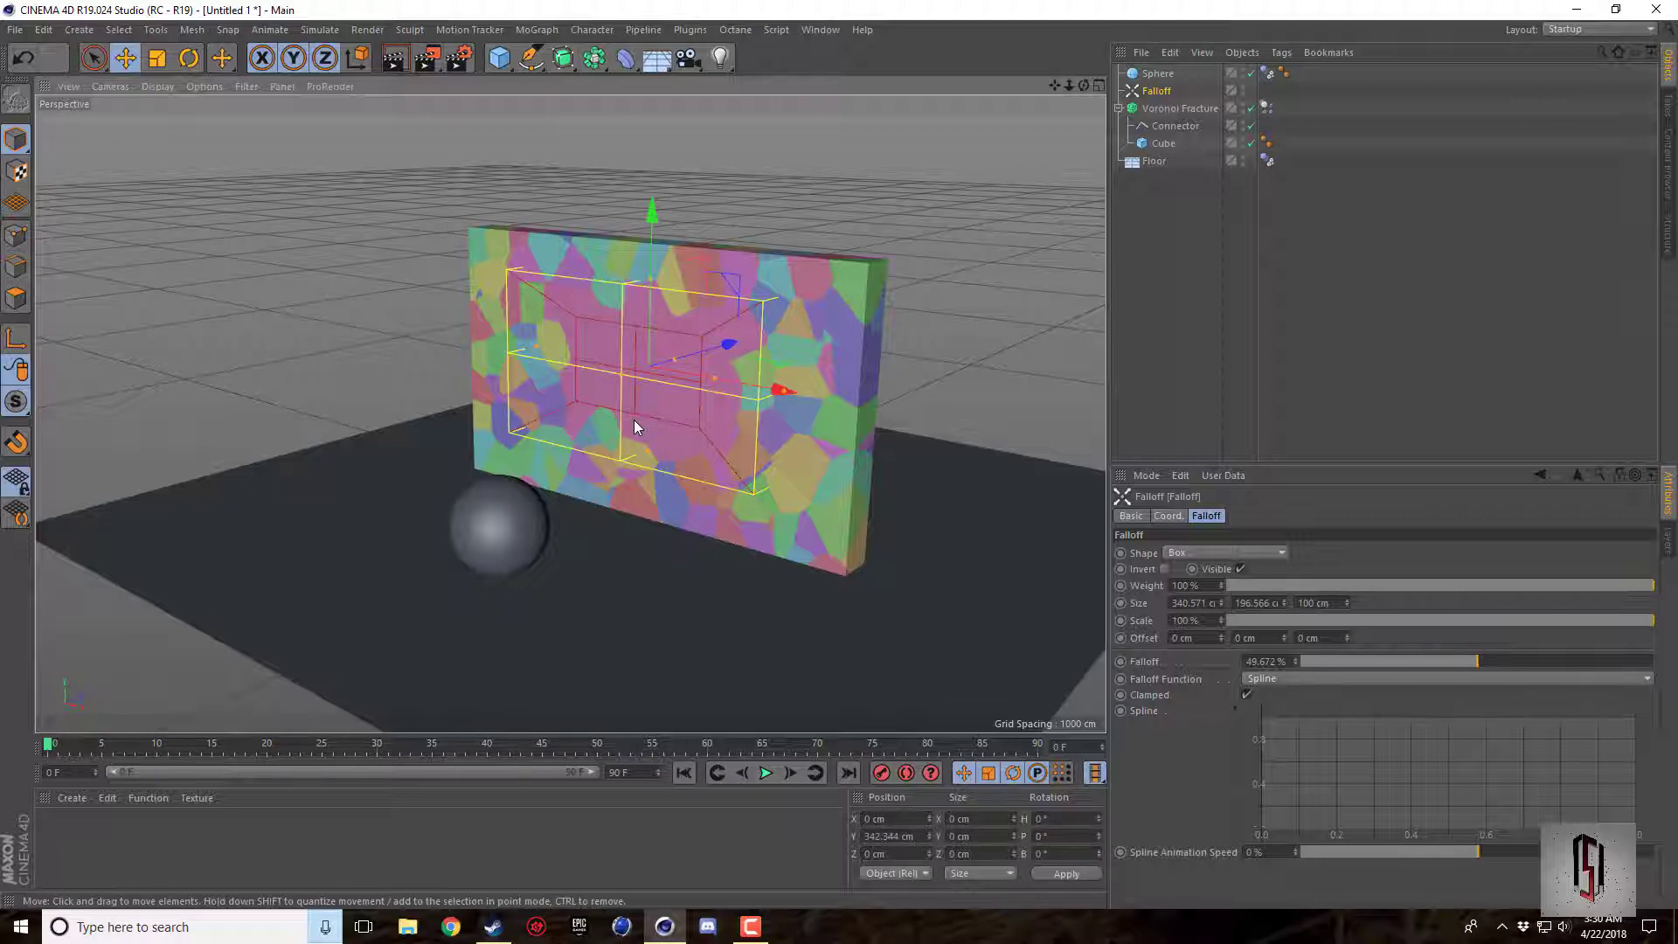
Try Linear and Cone falloff shapes, moving the linear falloff across the wall.
click(1224, 554)
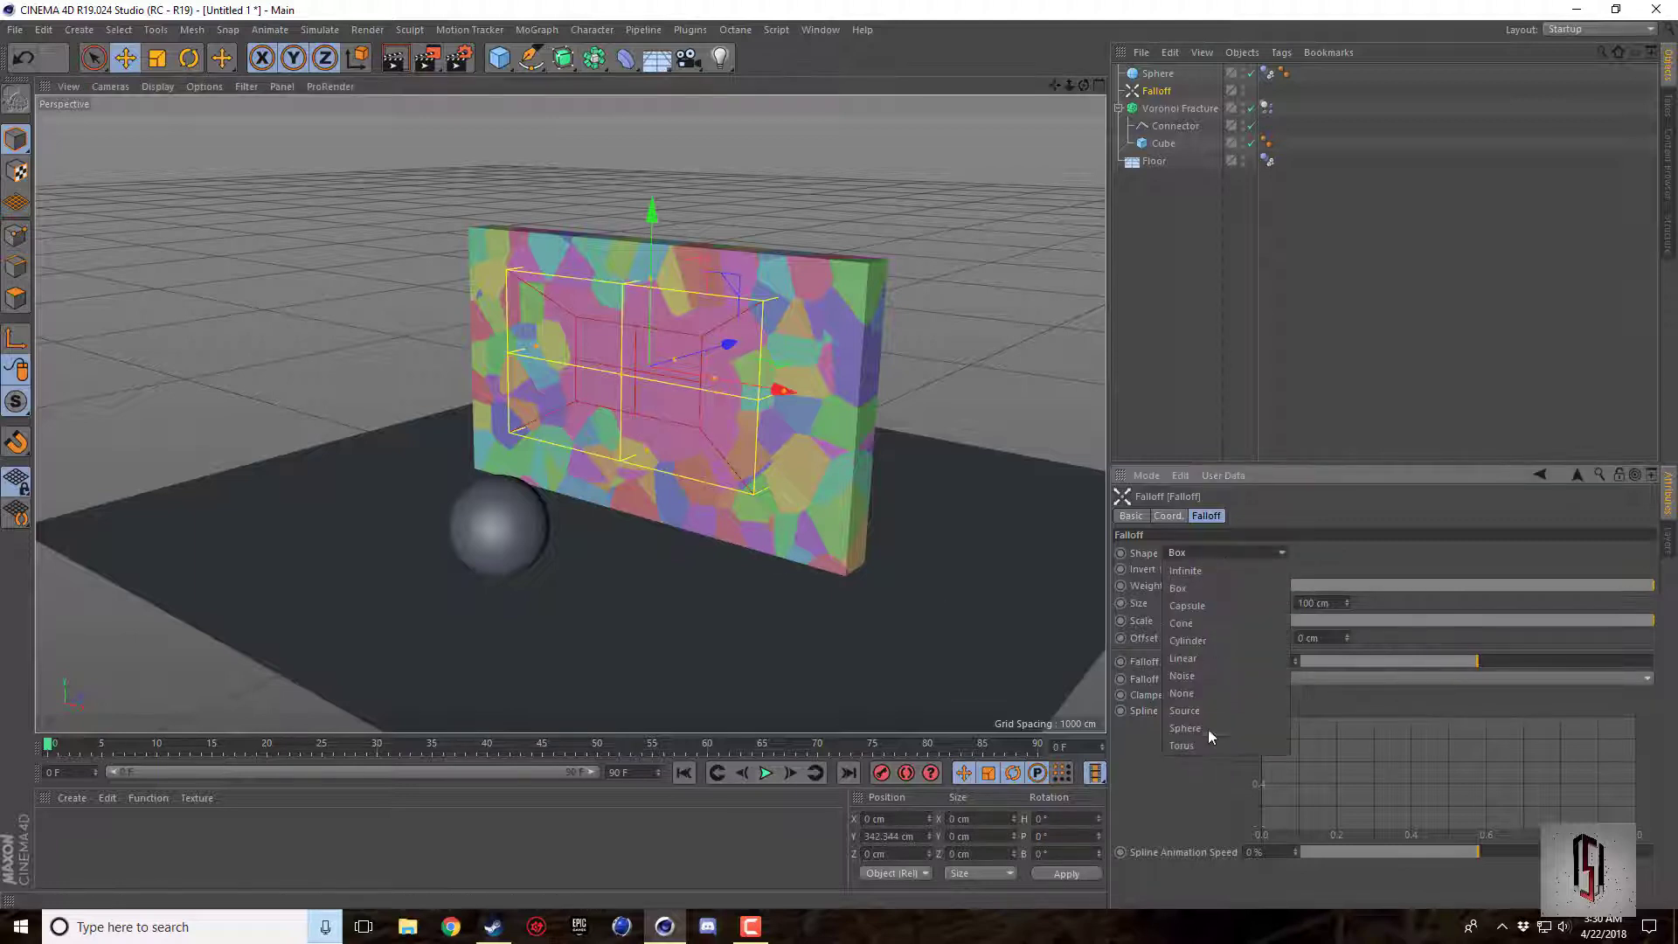
click(1210, 661)
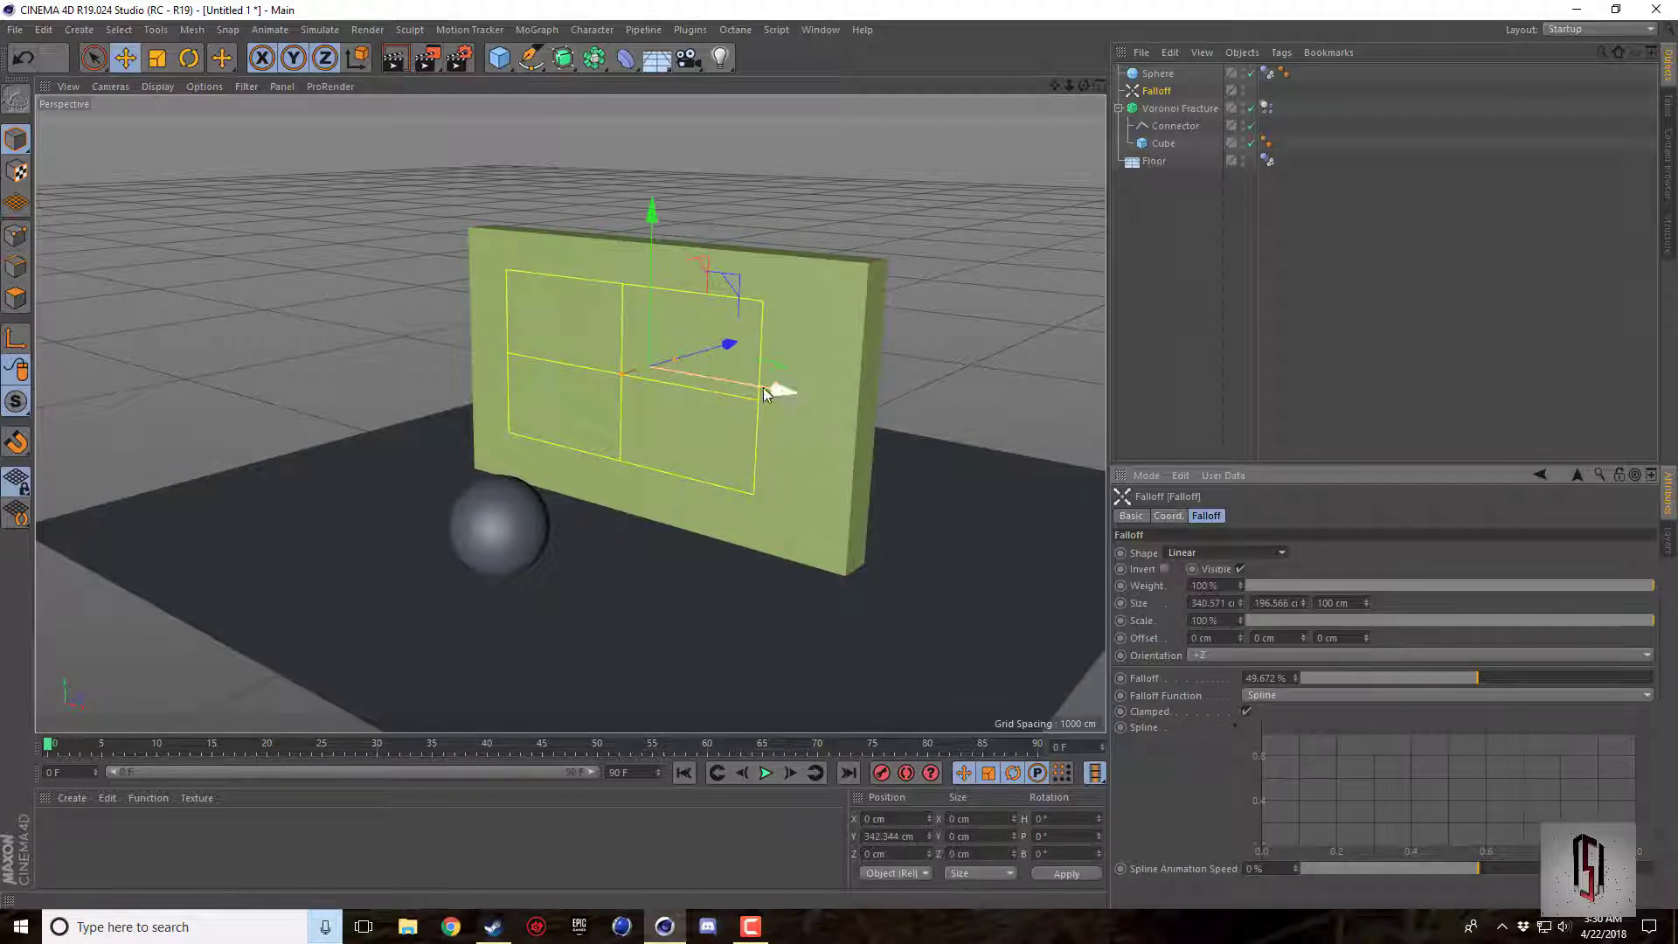
drag(763, 387, 723, 385)
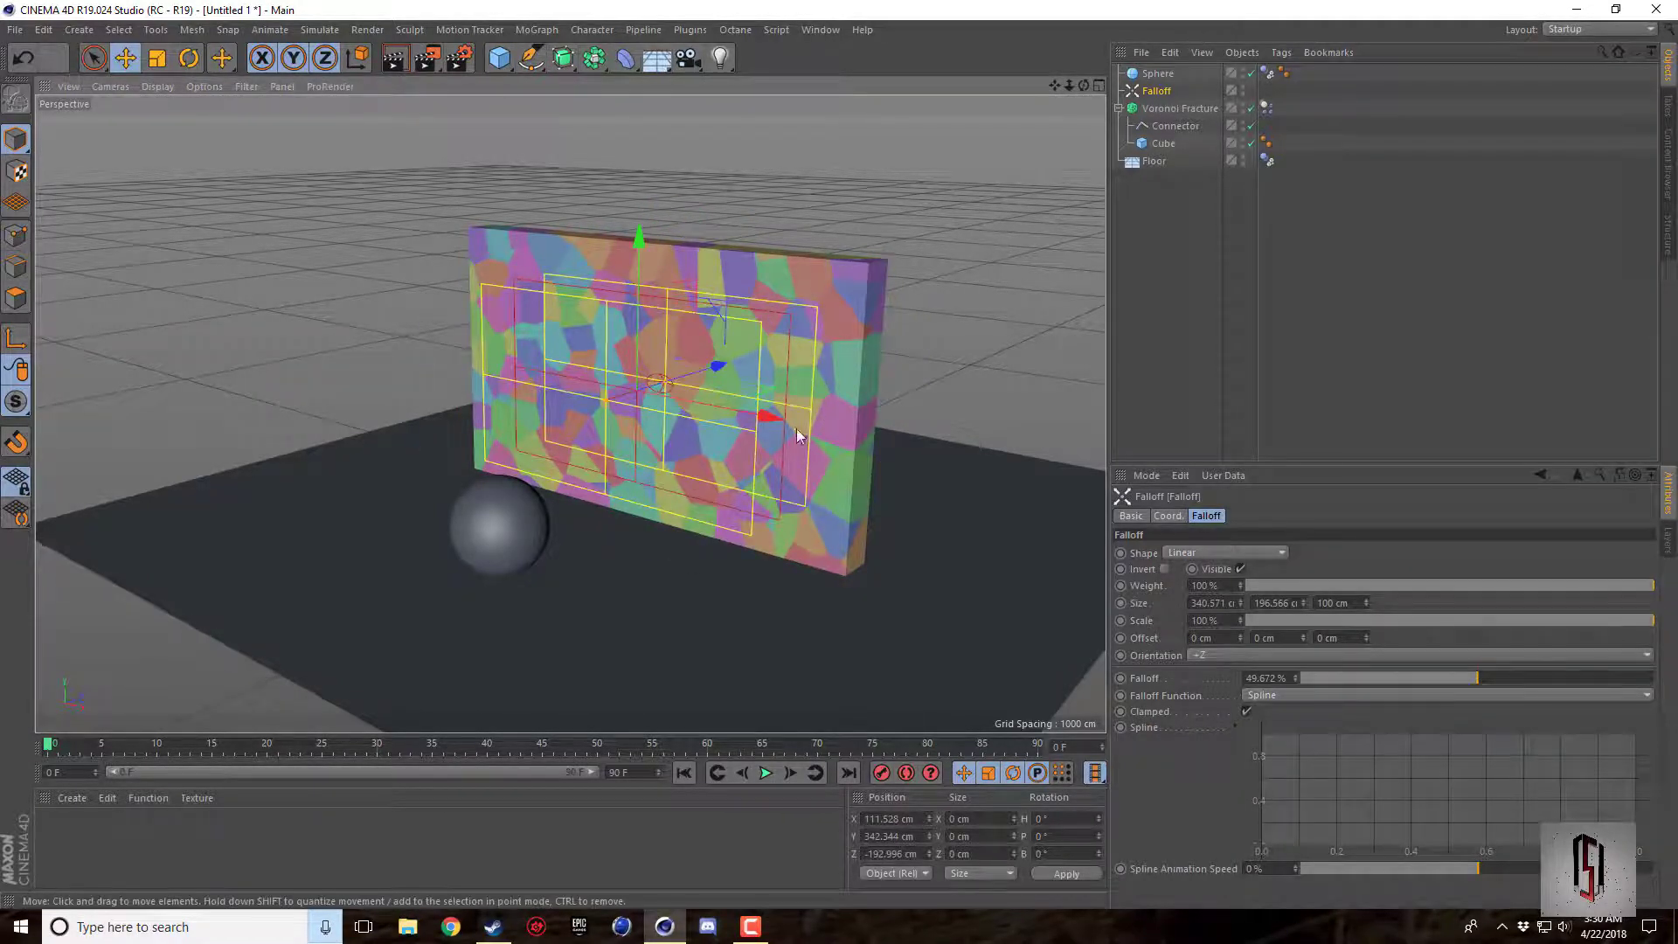
click(1215, 552)
click(1181, 623)
Switch to a Sphere falloff, stretch it along its depth, then delete the Falloff object.
click(1270, 554)
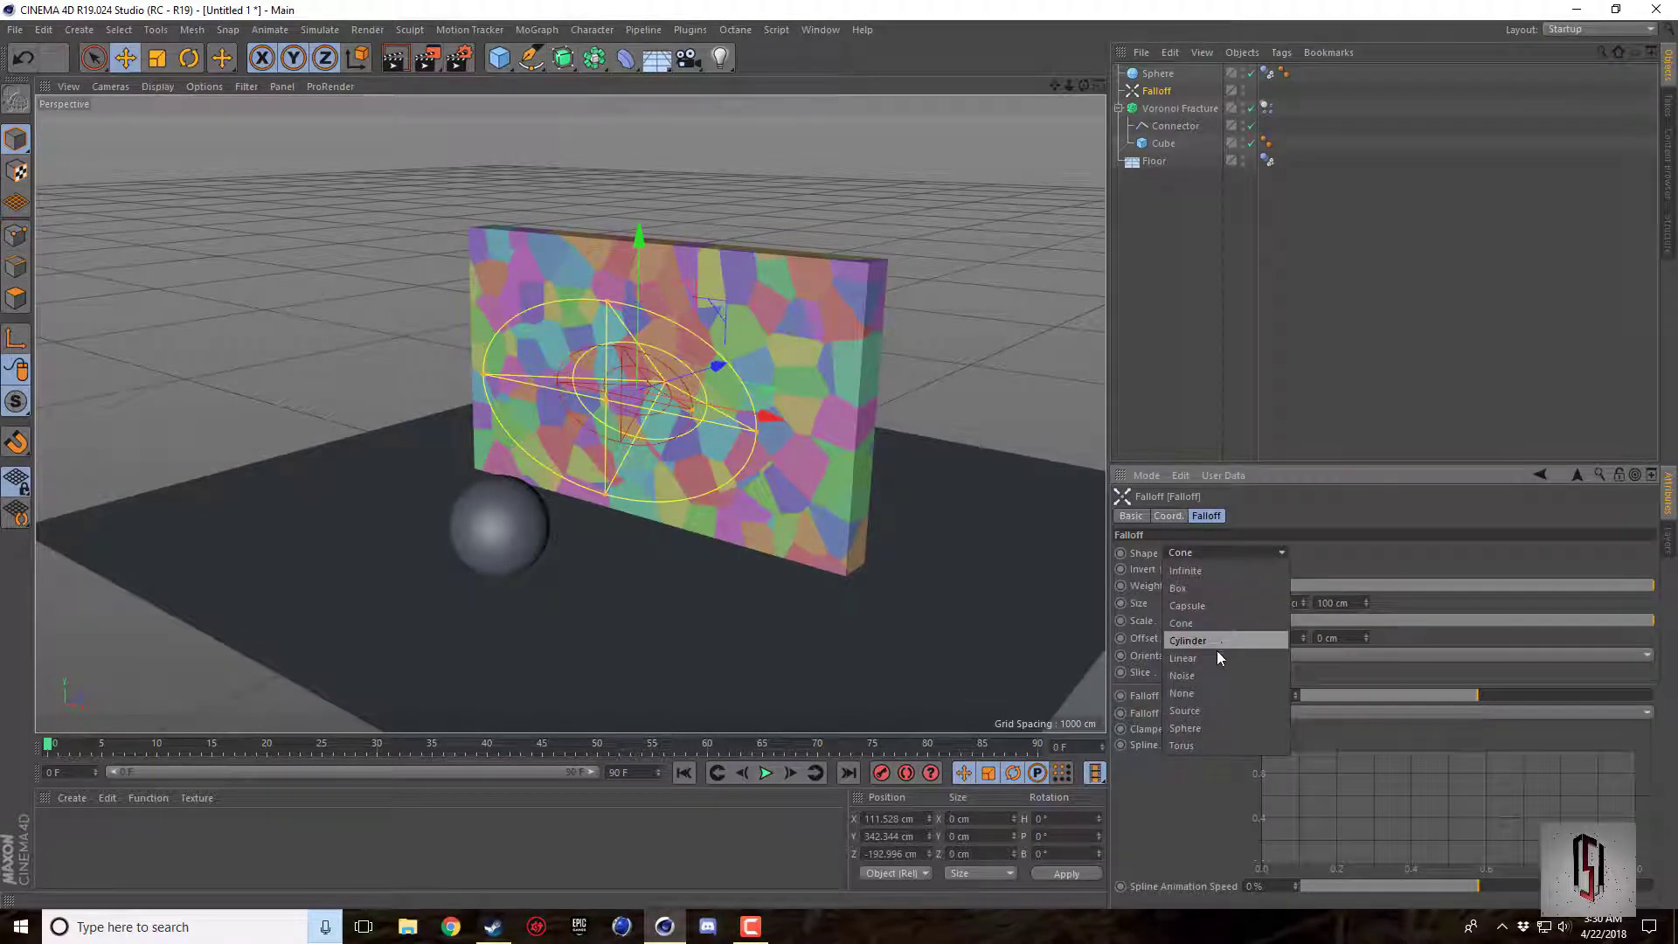
click(1209, 722)
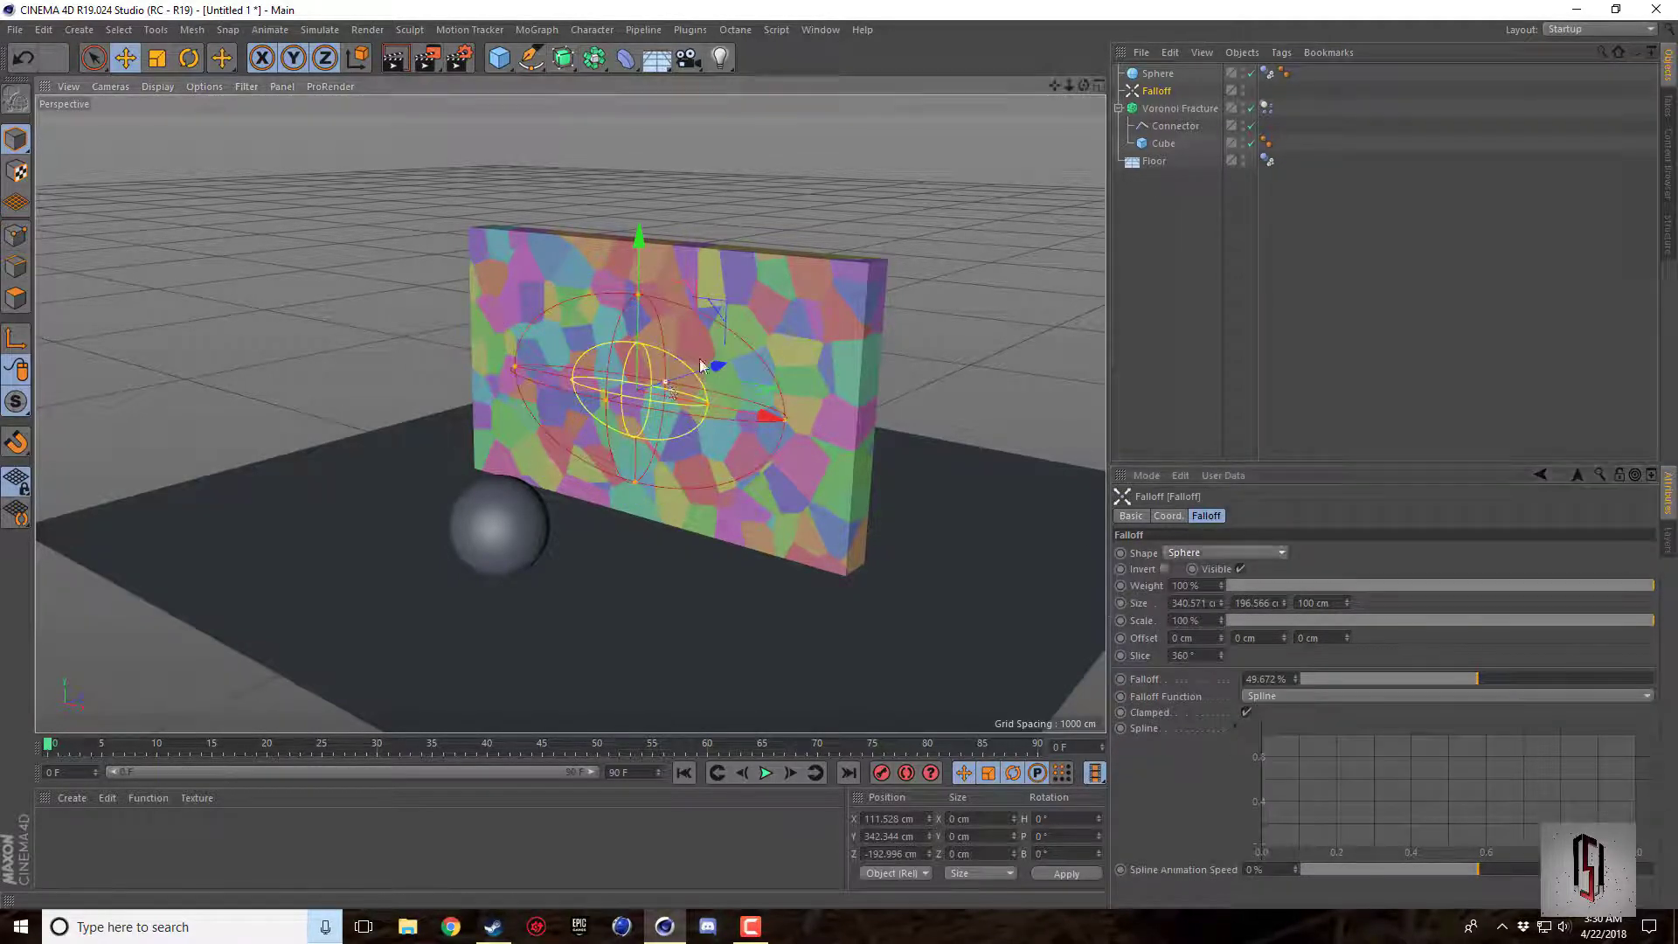
drag(716, 367, 757, 346)
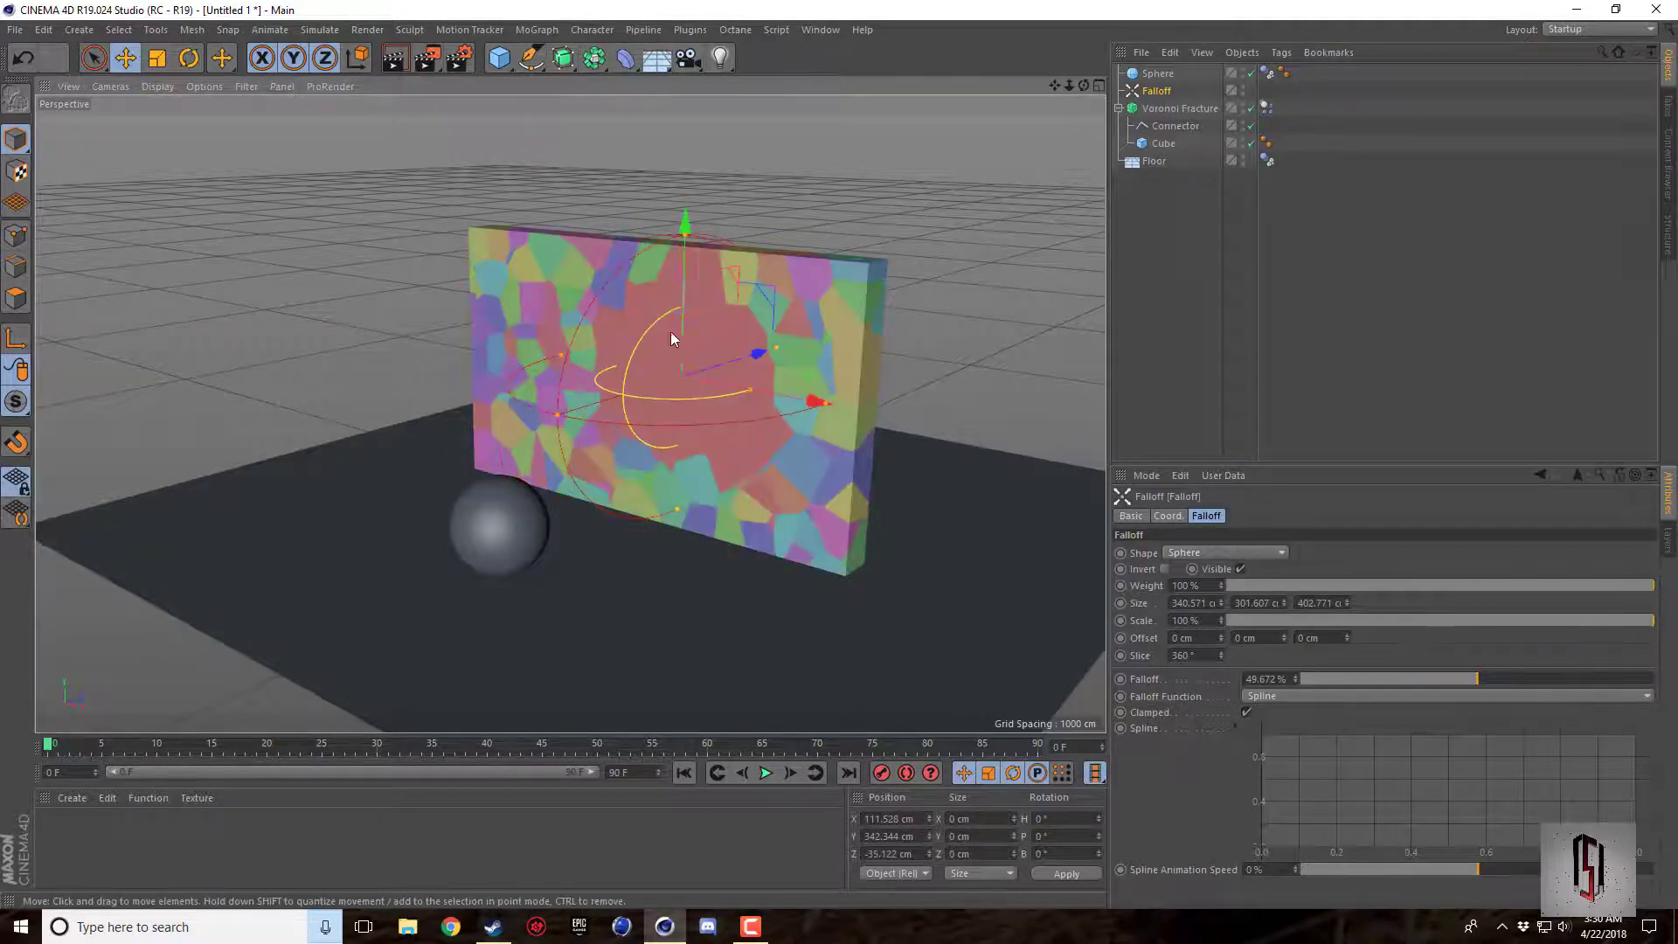
key(Delete)
Set the glue type to Cluster, play the simulation, and raise Cluster Amount to 6.
click(1163, 91)
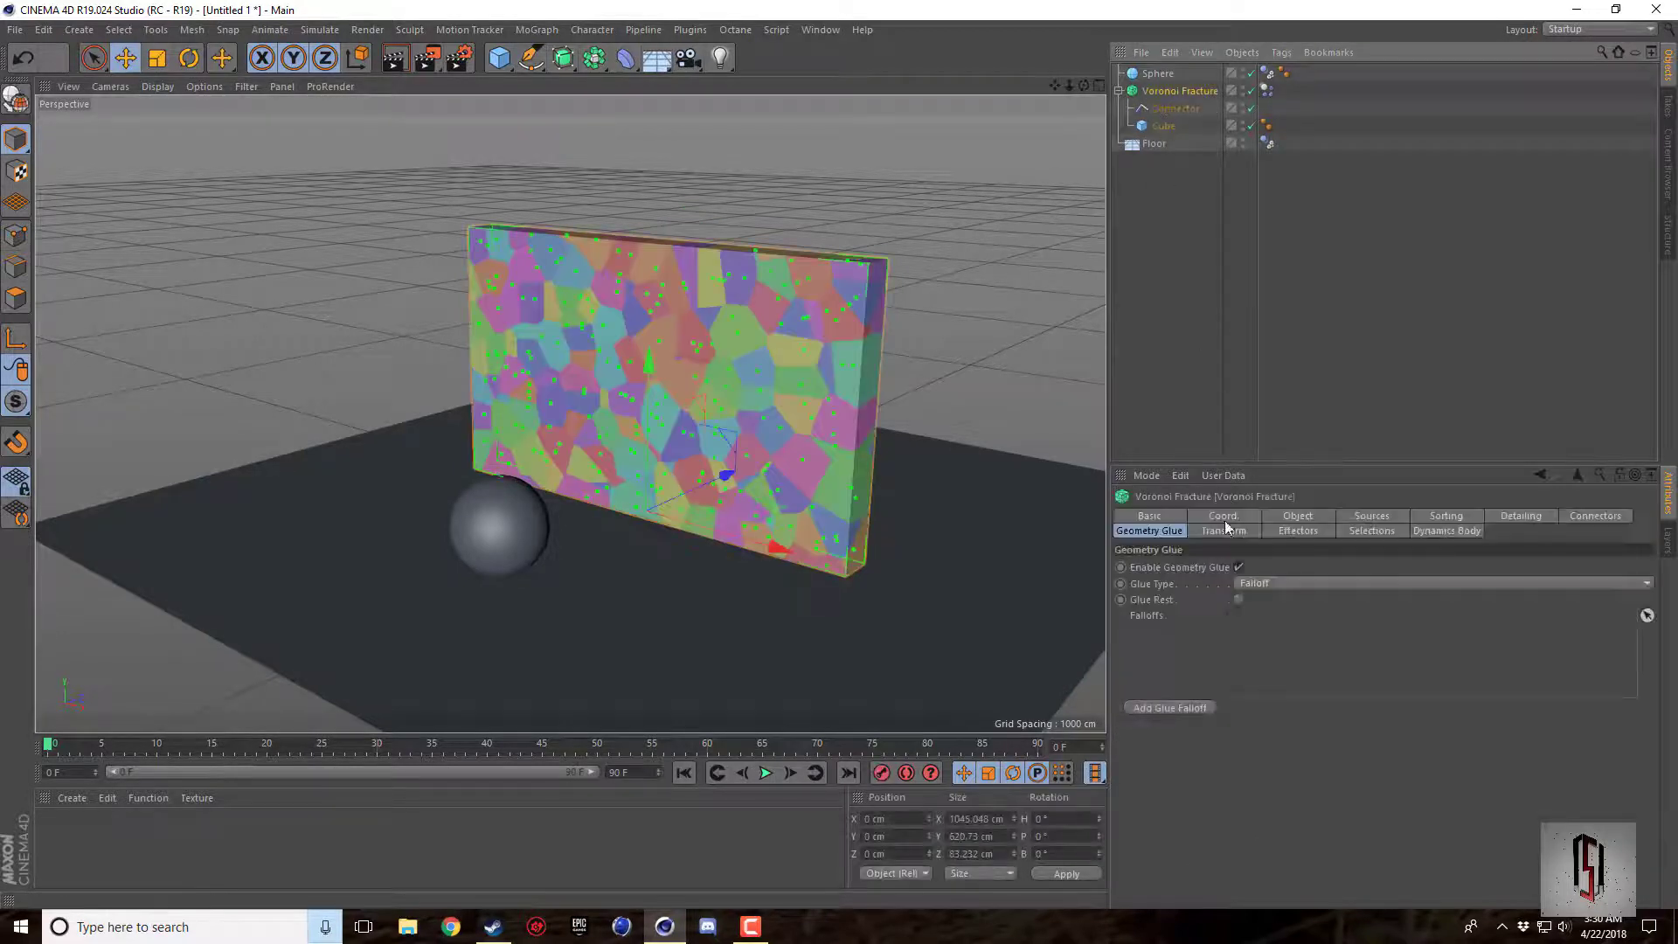
click(1256, 584)
click(1257, 618)
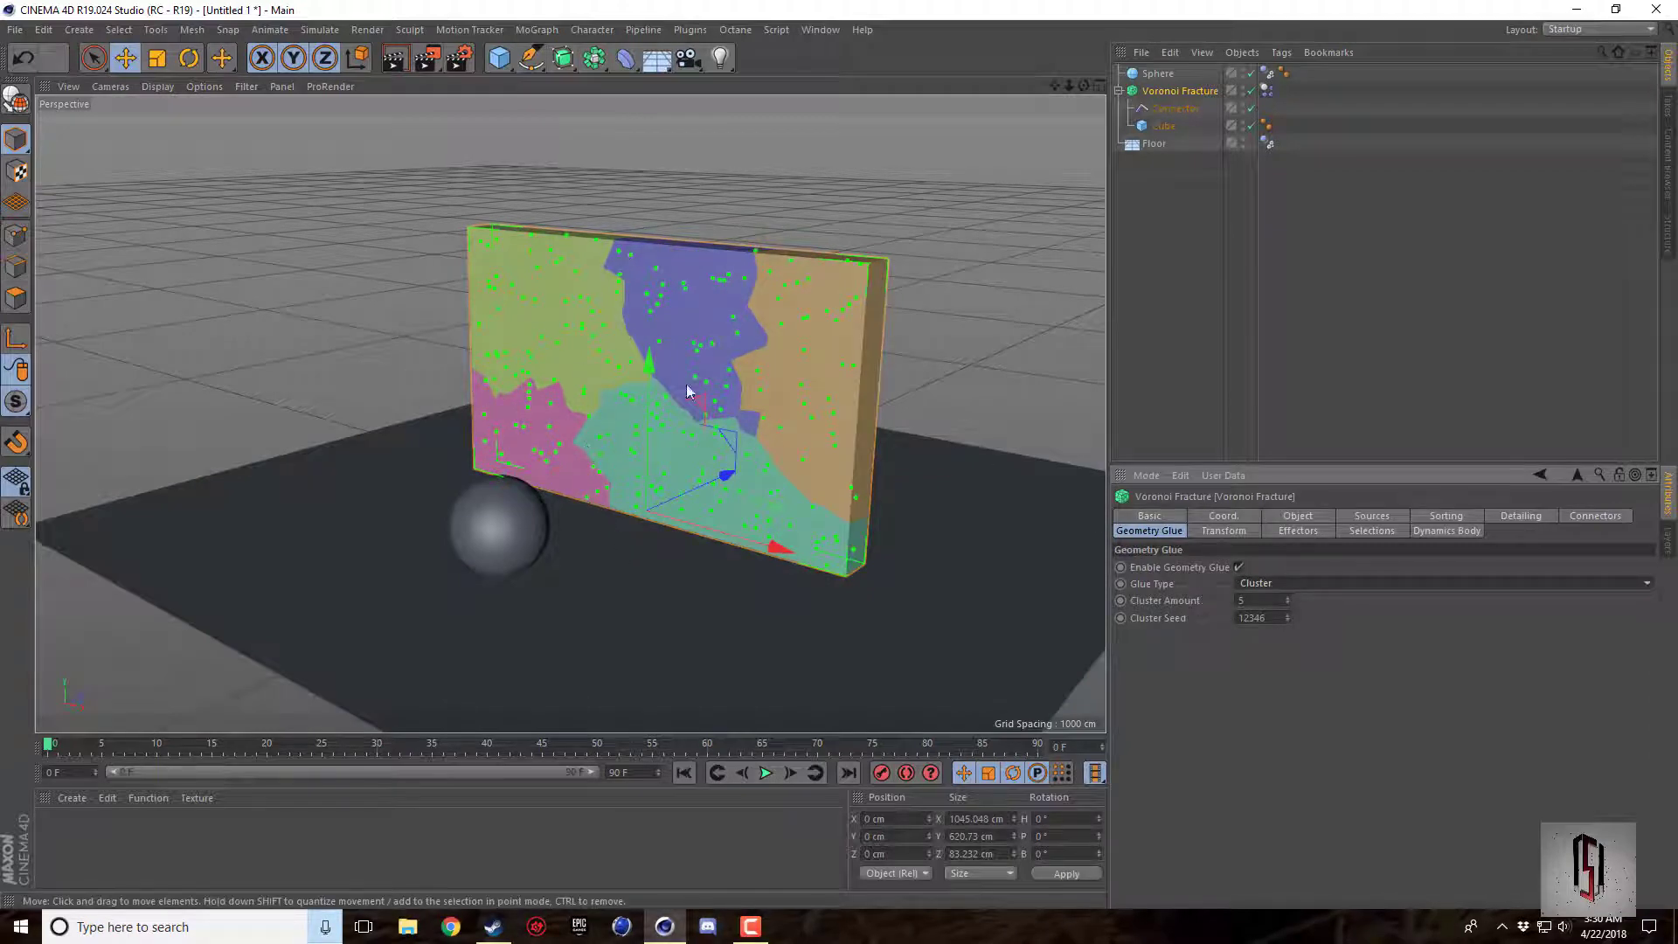
click(768, 772)
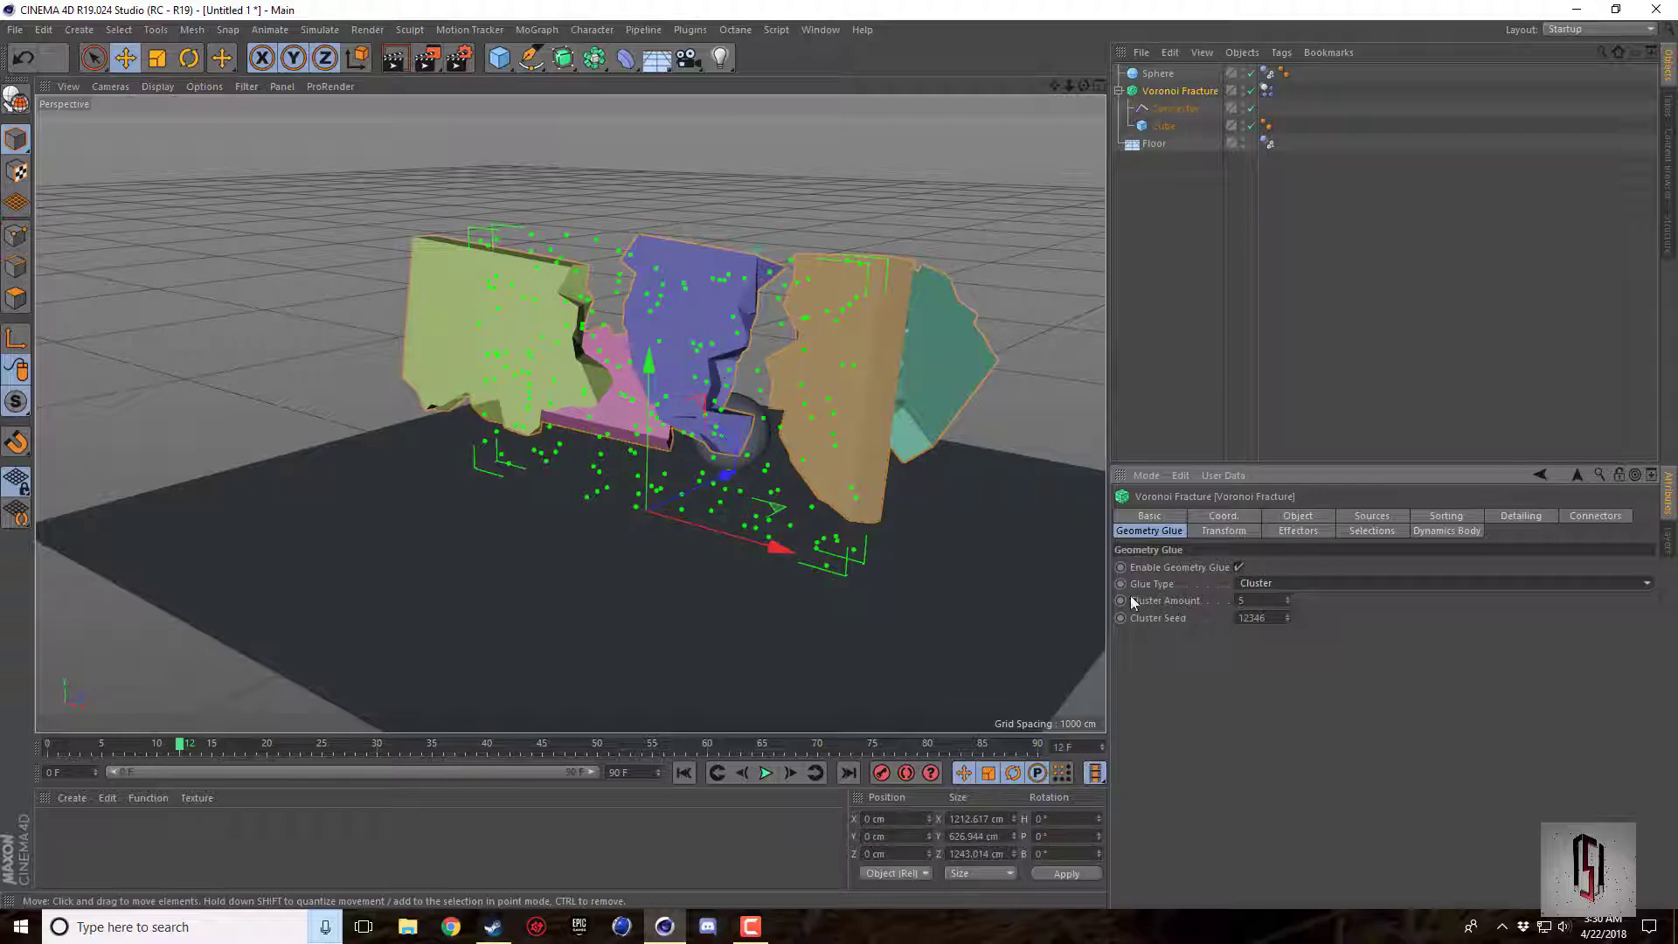
click(1288, 597)
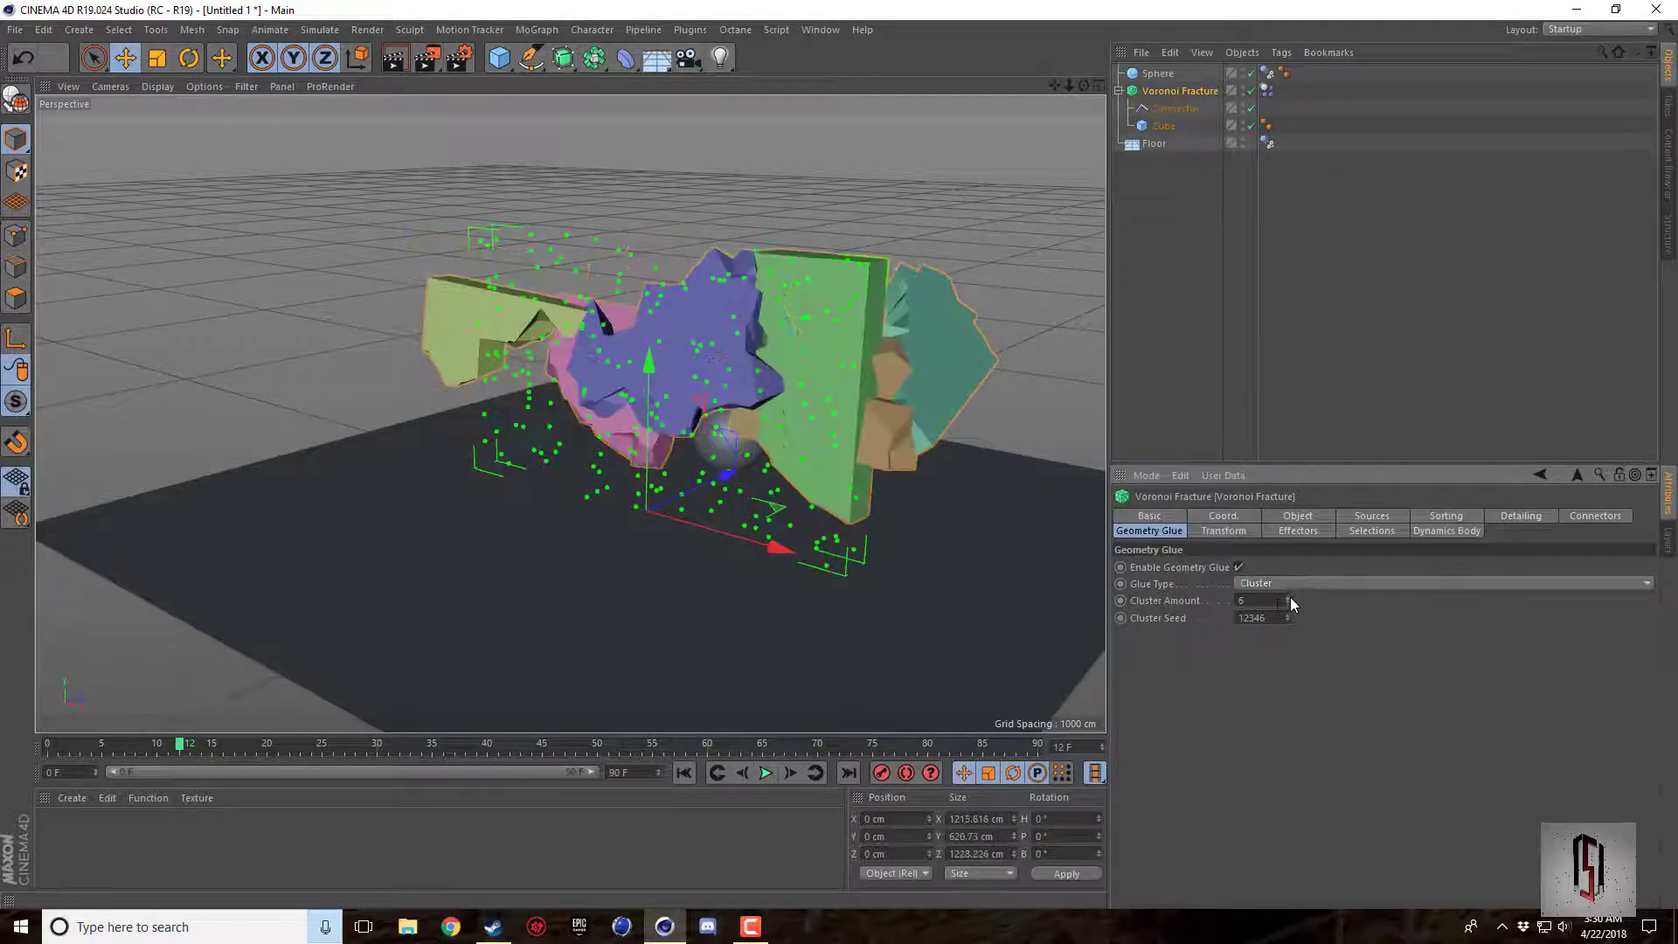
click(684, 771)
Raise Cluster Amount to 500, then 5000, and play to watch the wall break.
drag(1290, 602, 1279, 563)
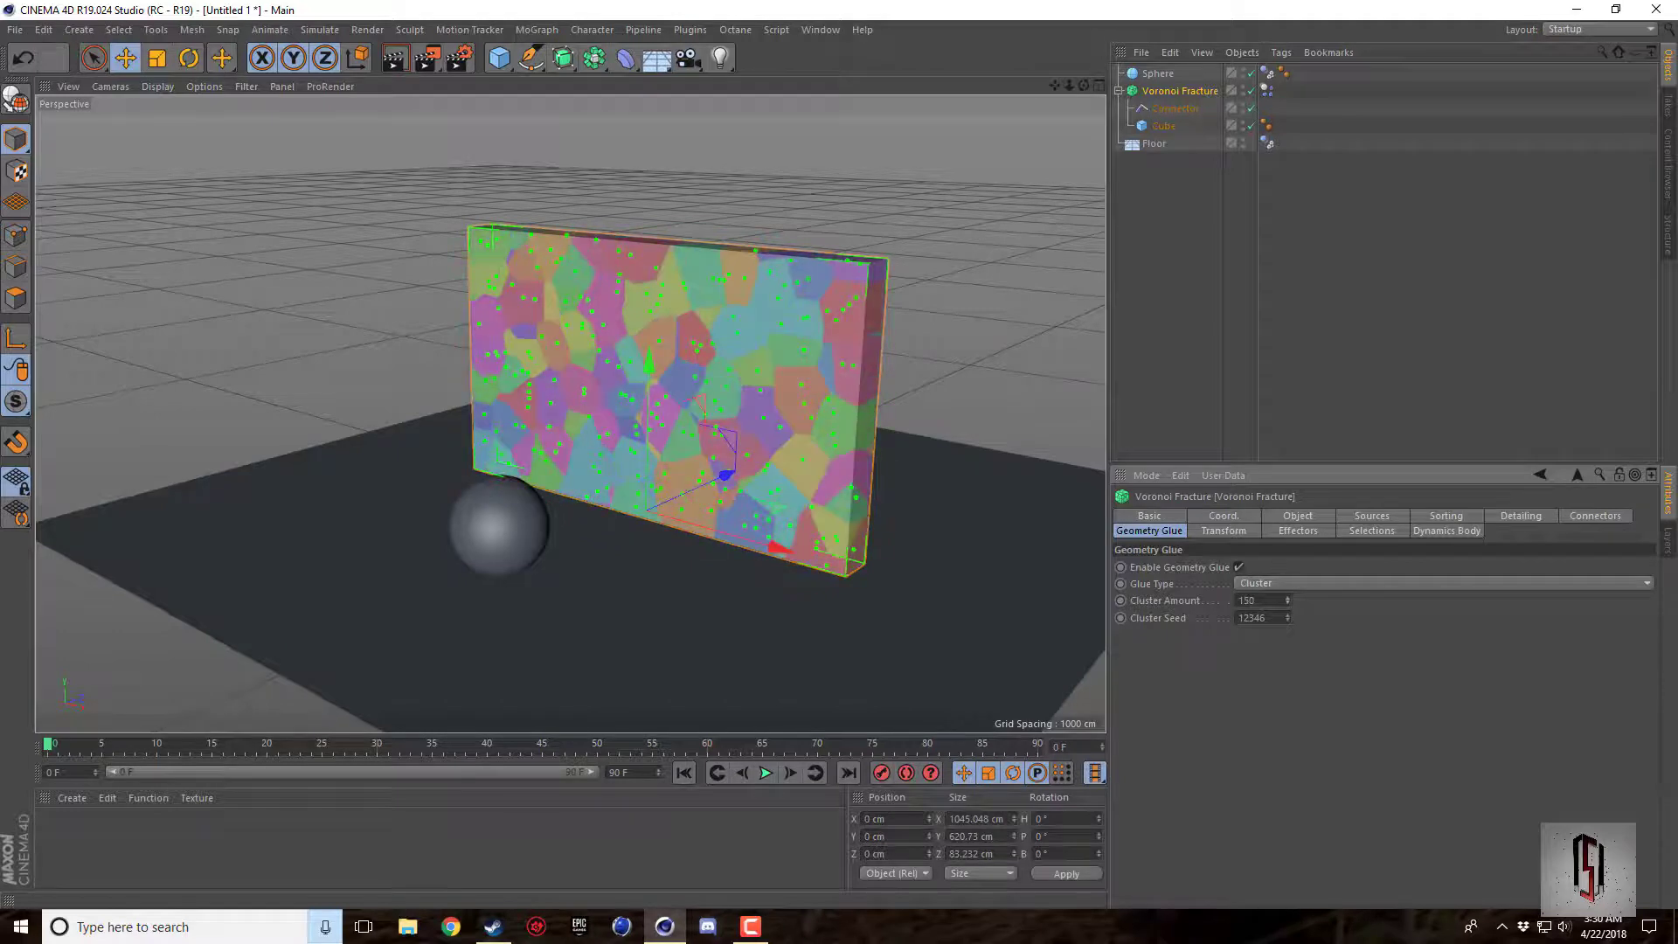
double_click(1258, 600)
text(500)
key(Return)
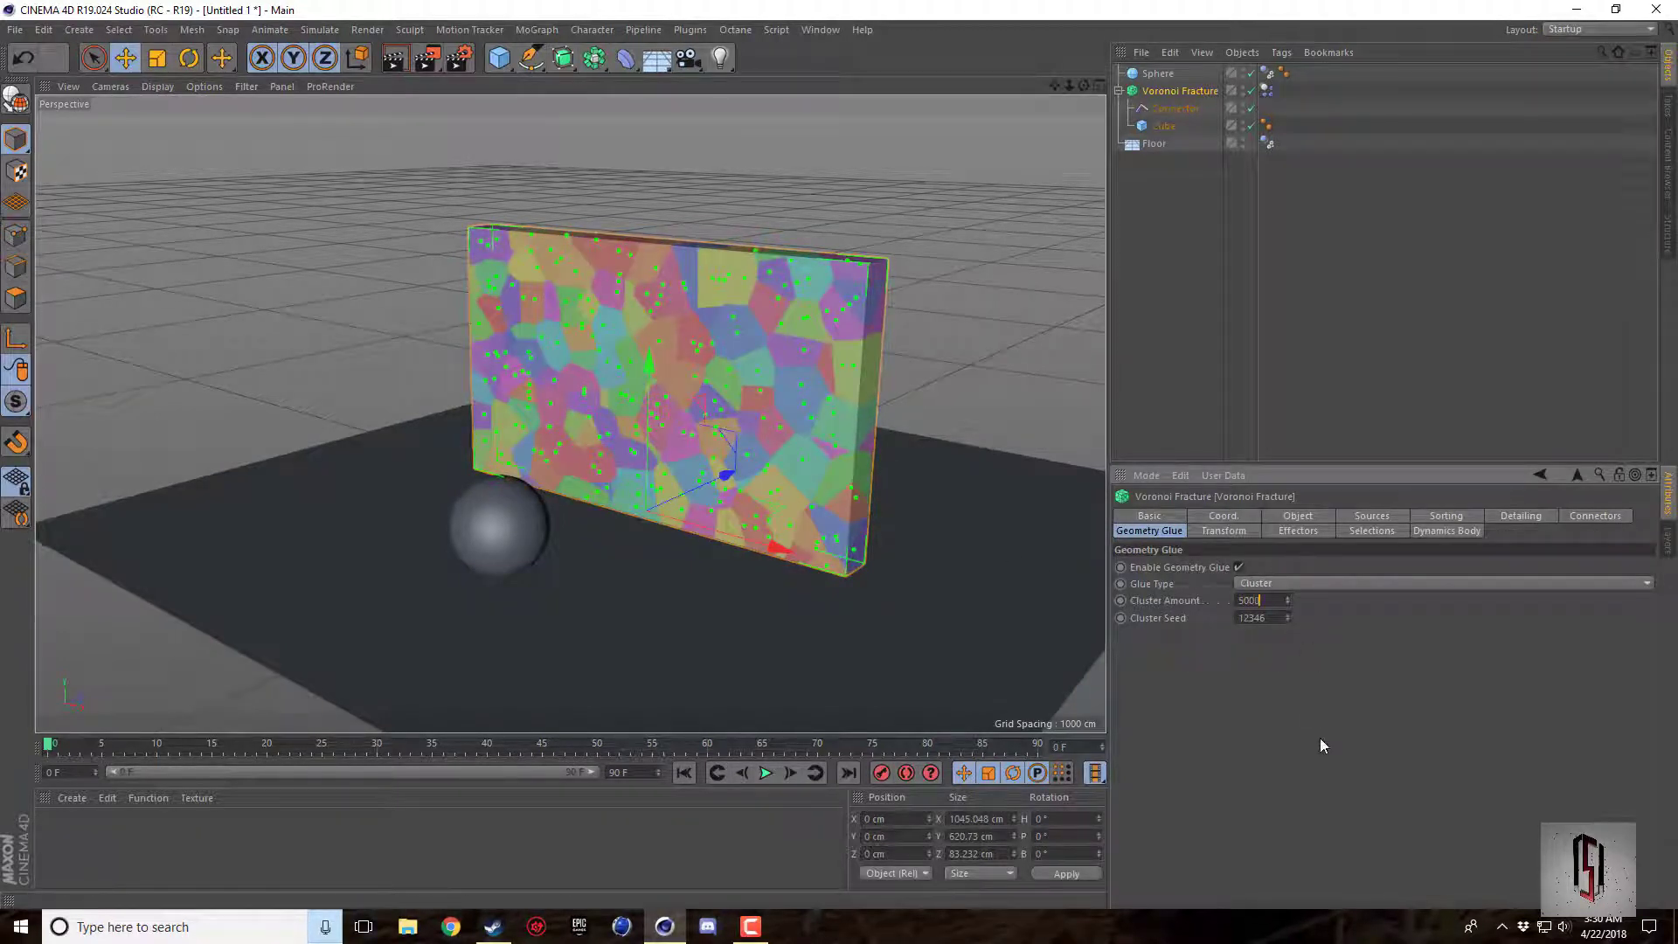
text(0)
key(Return)
click(765, 772)
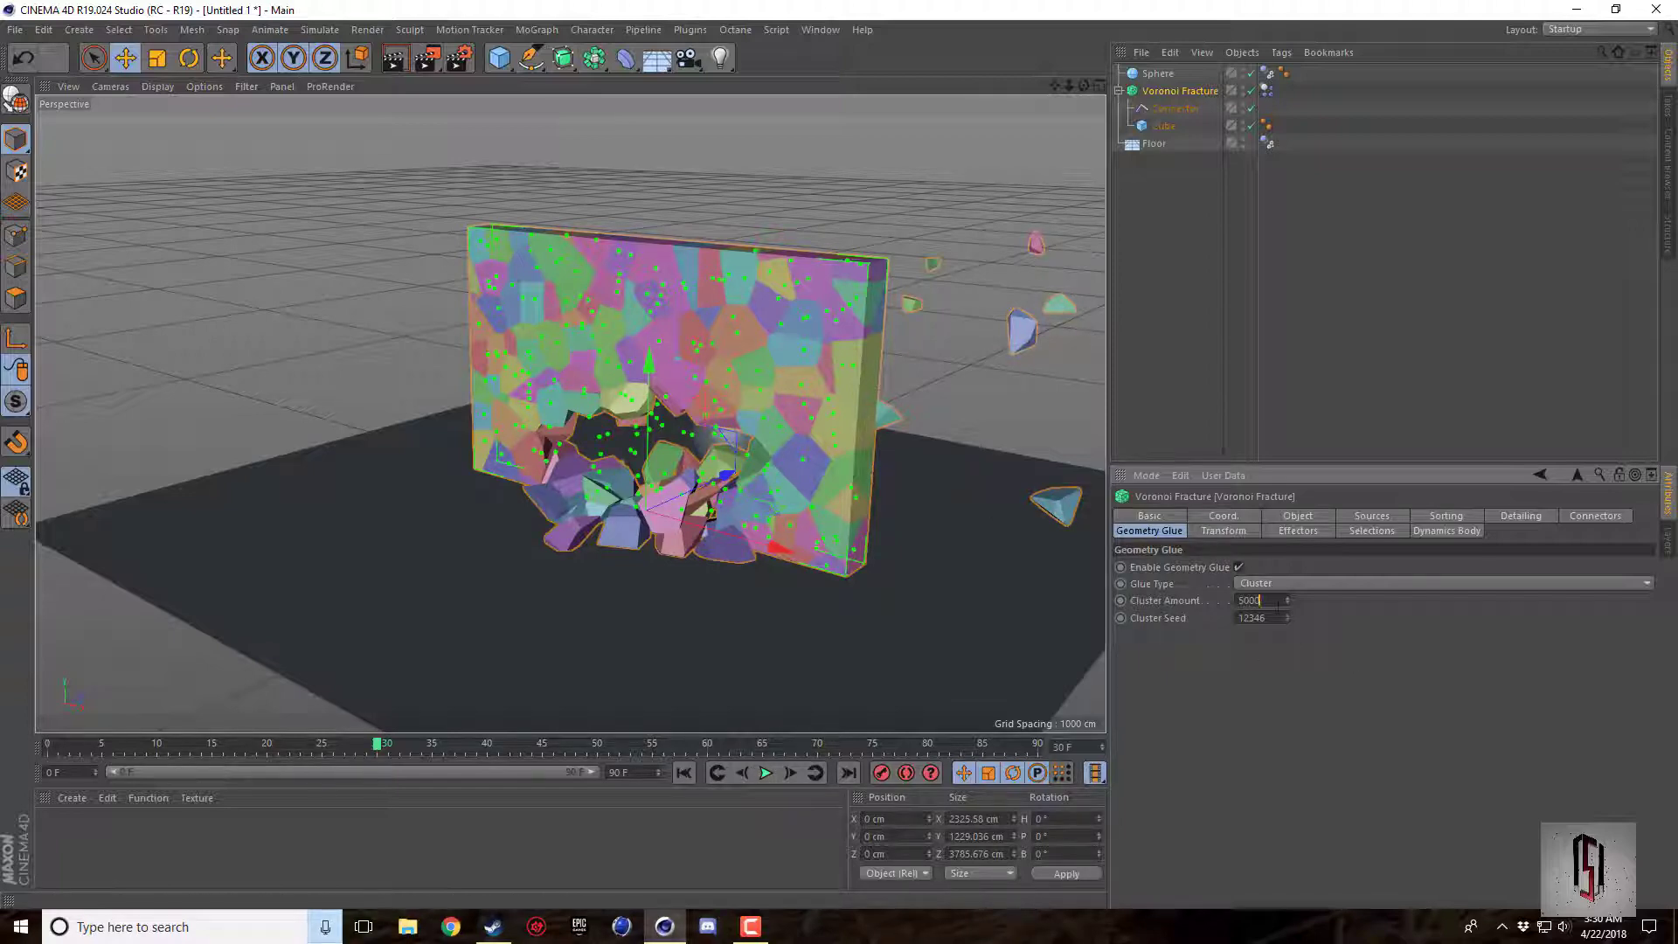
Return Cluster Amount to 500 and replay the fracture simulation from the start.
key(BackSpace)
key(Return)
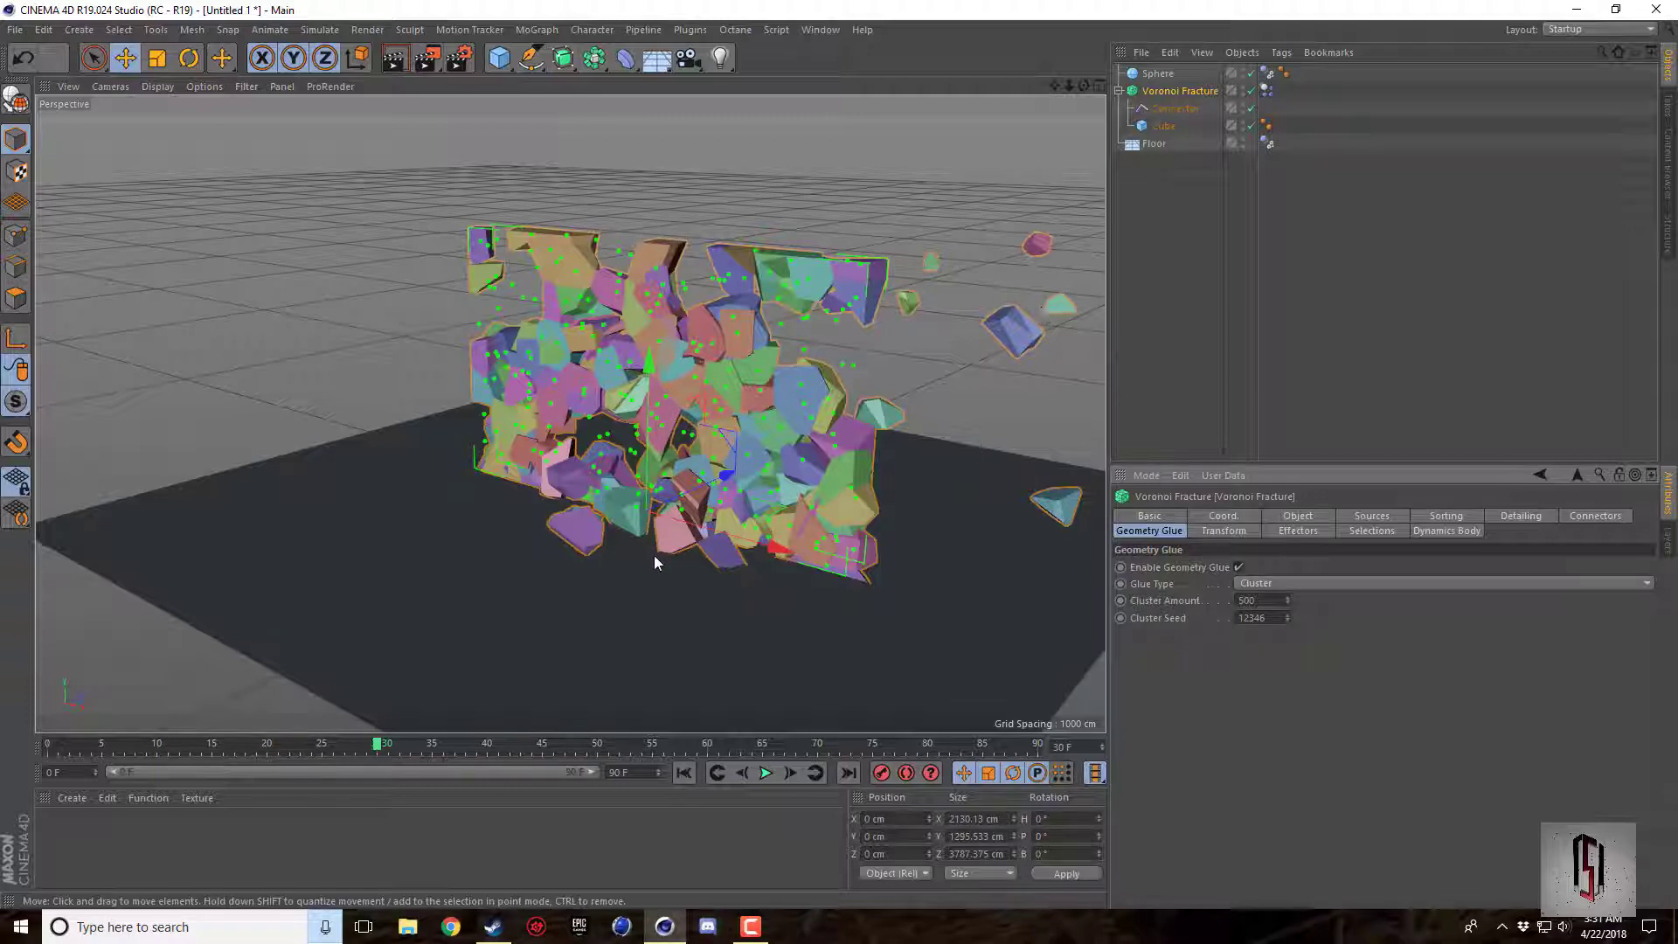
click(684, 773)
click(766, 772)
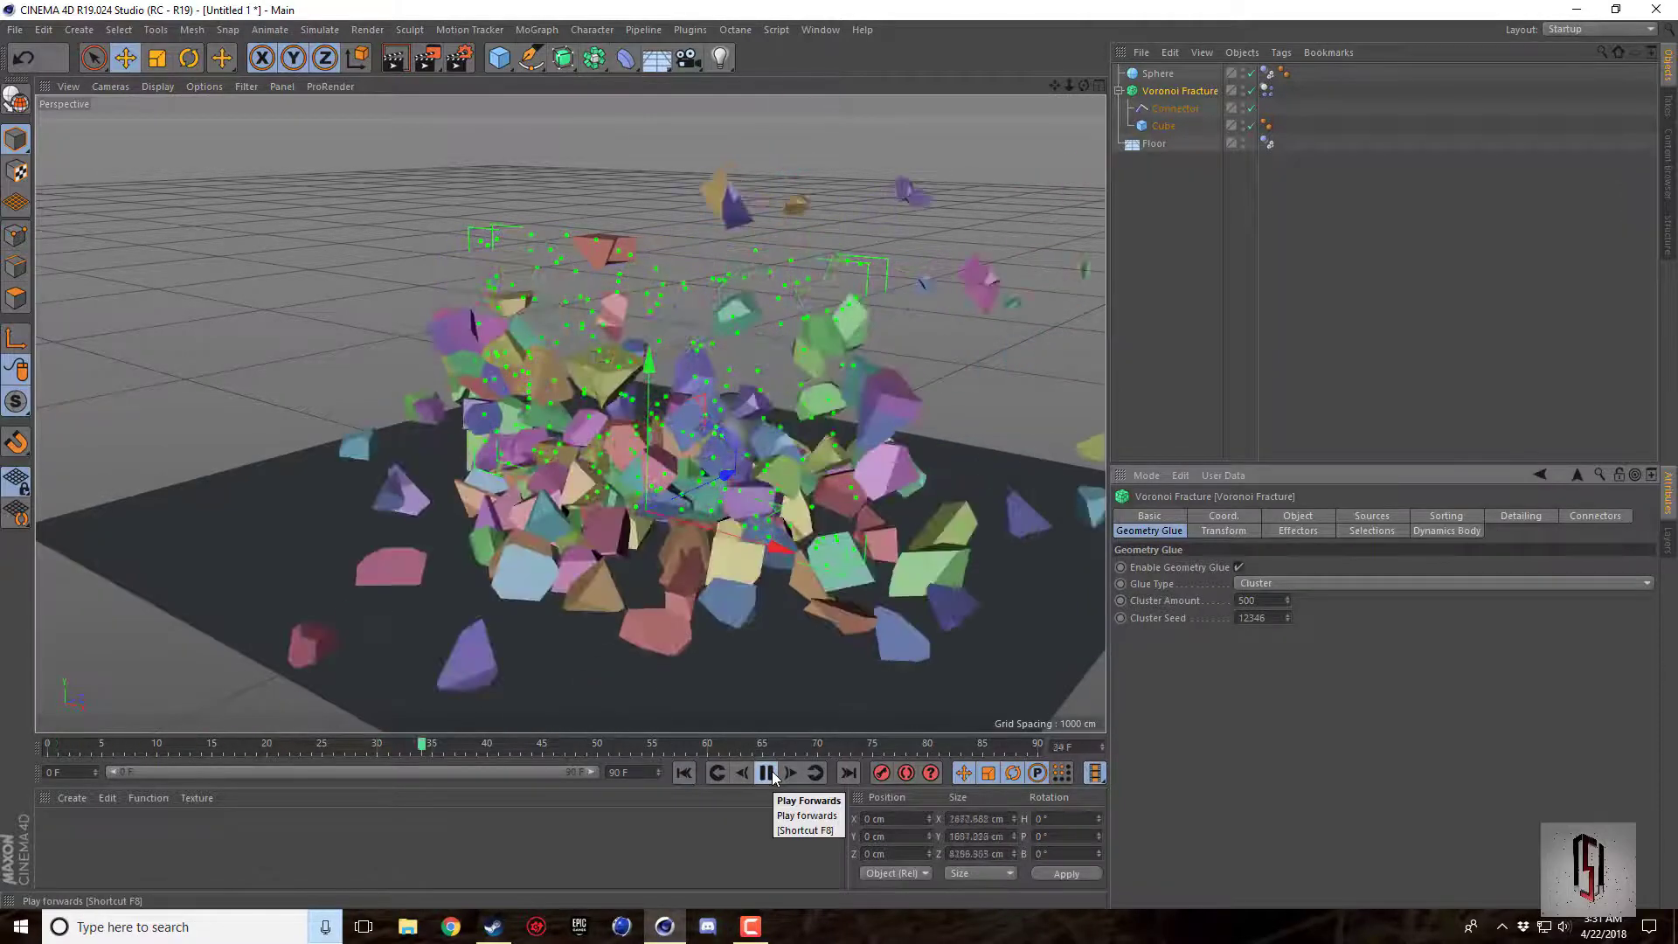
click(767, 773)
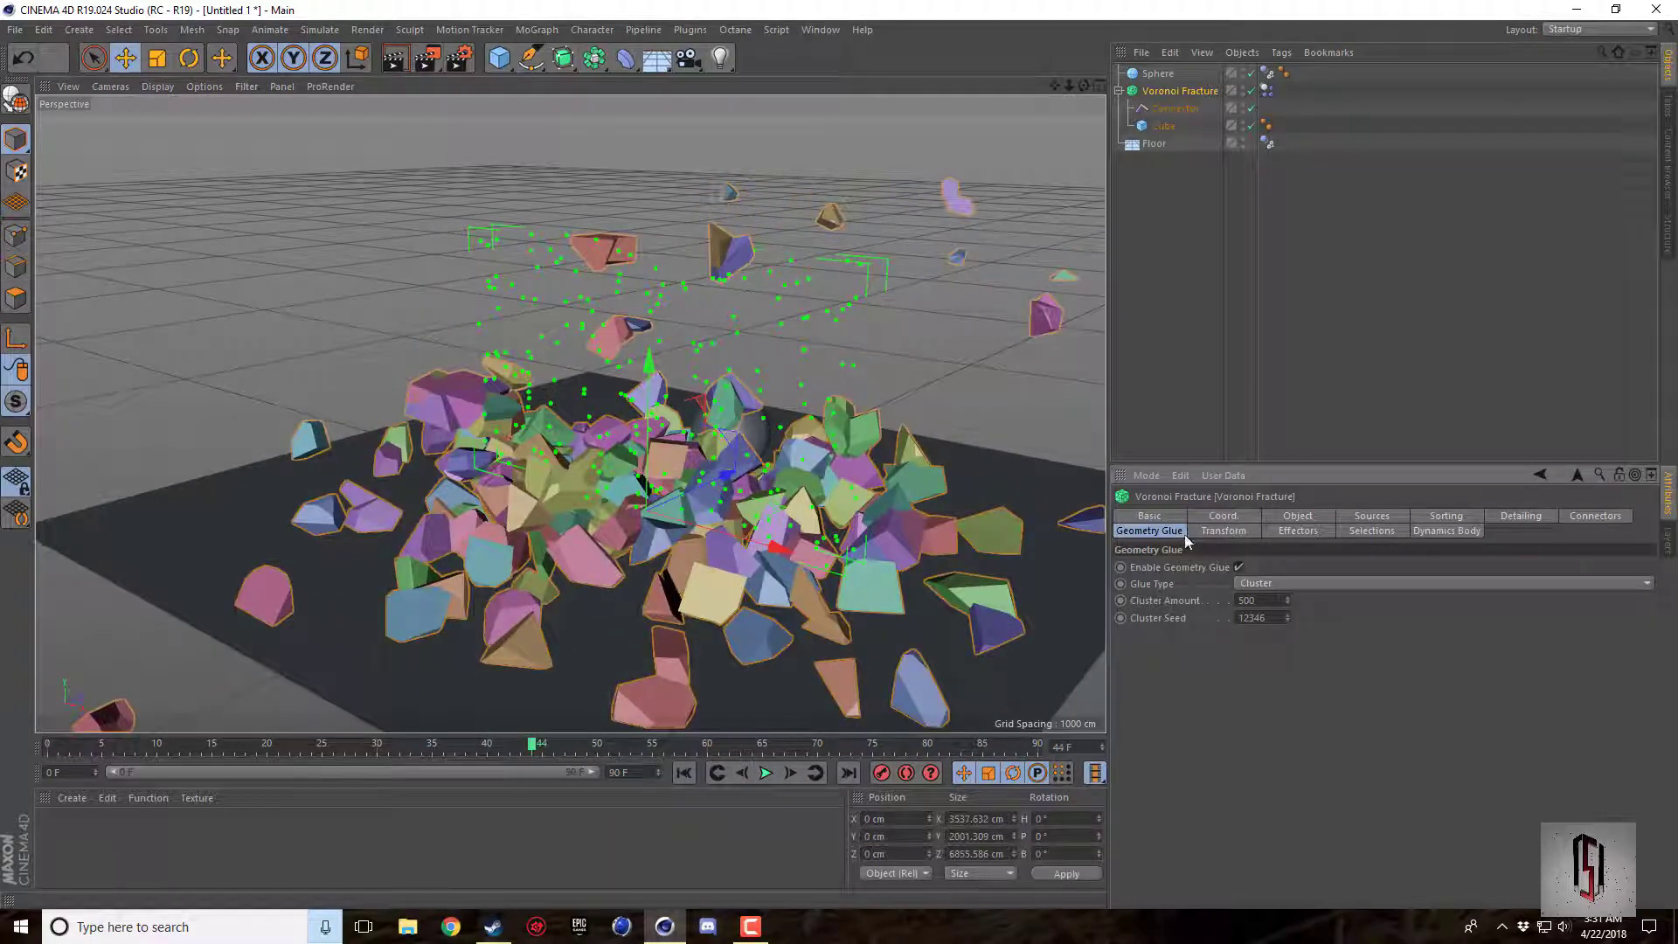
click(1260, 583)
Switch the glue to Point Distance and set its distance to 100 cm.
click(1273, 637)
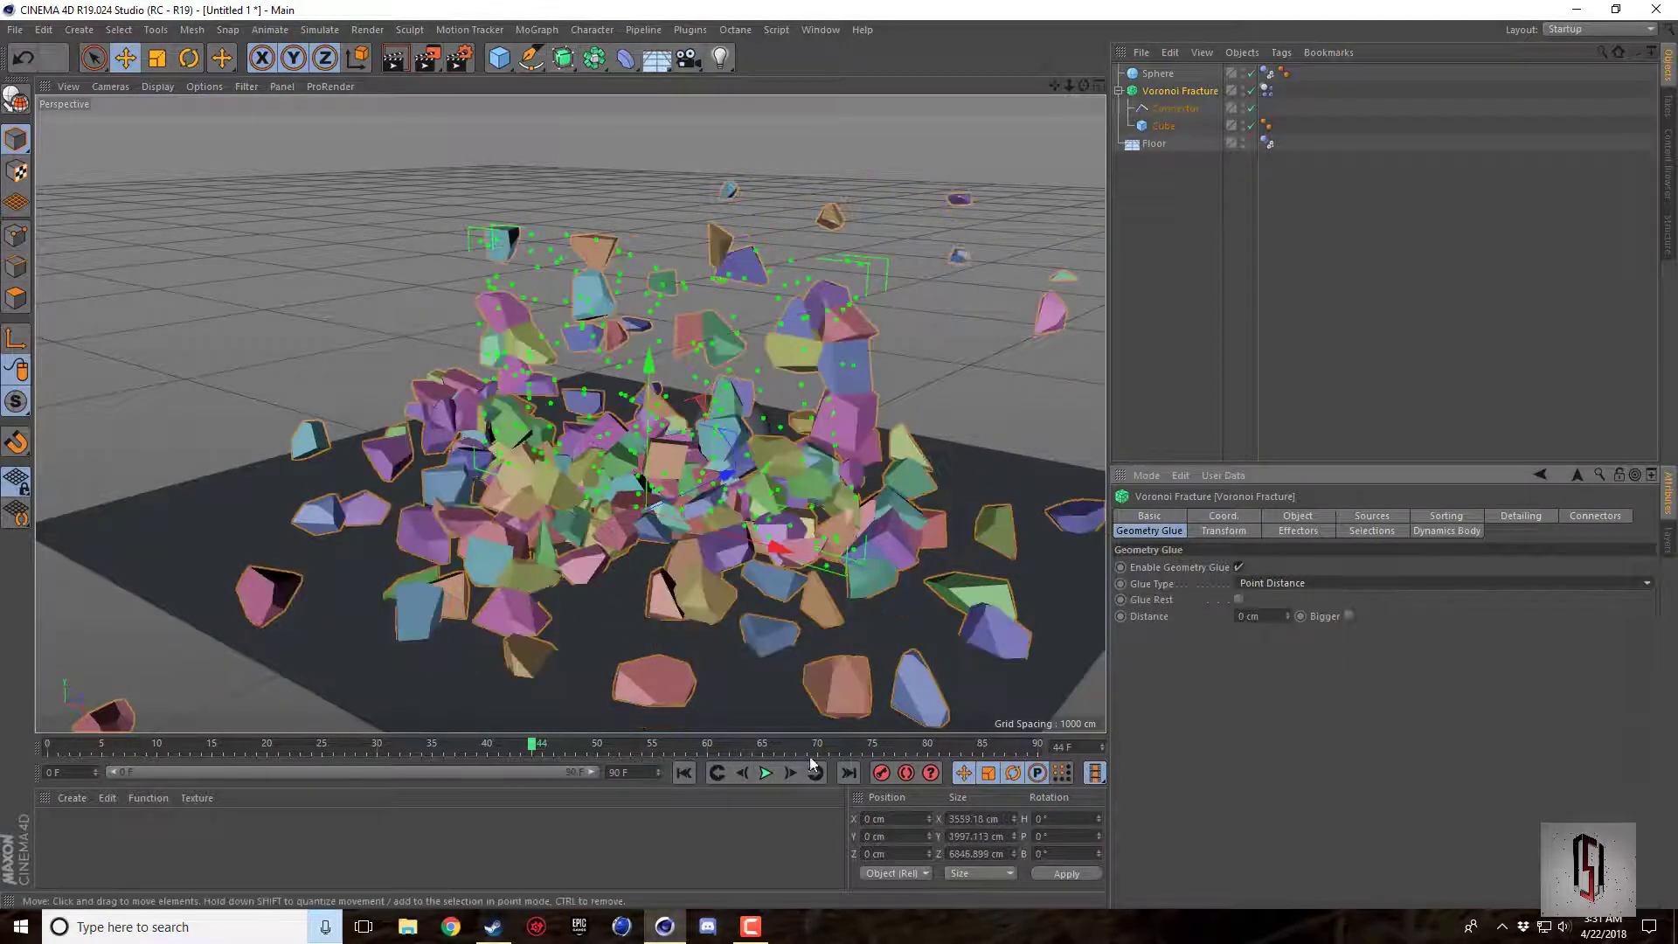
click(684, 773)
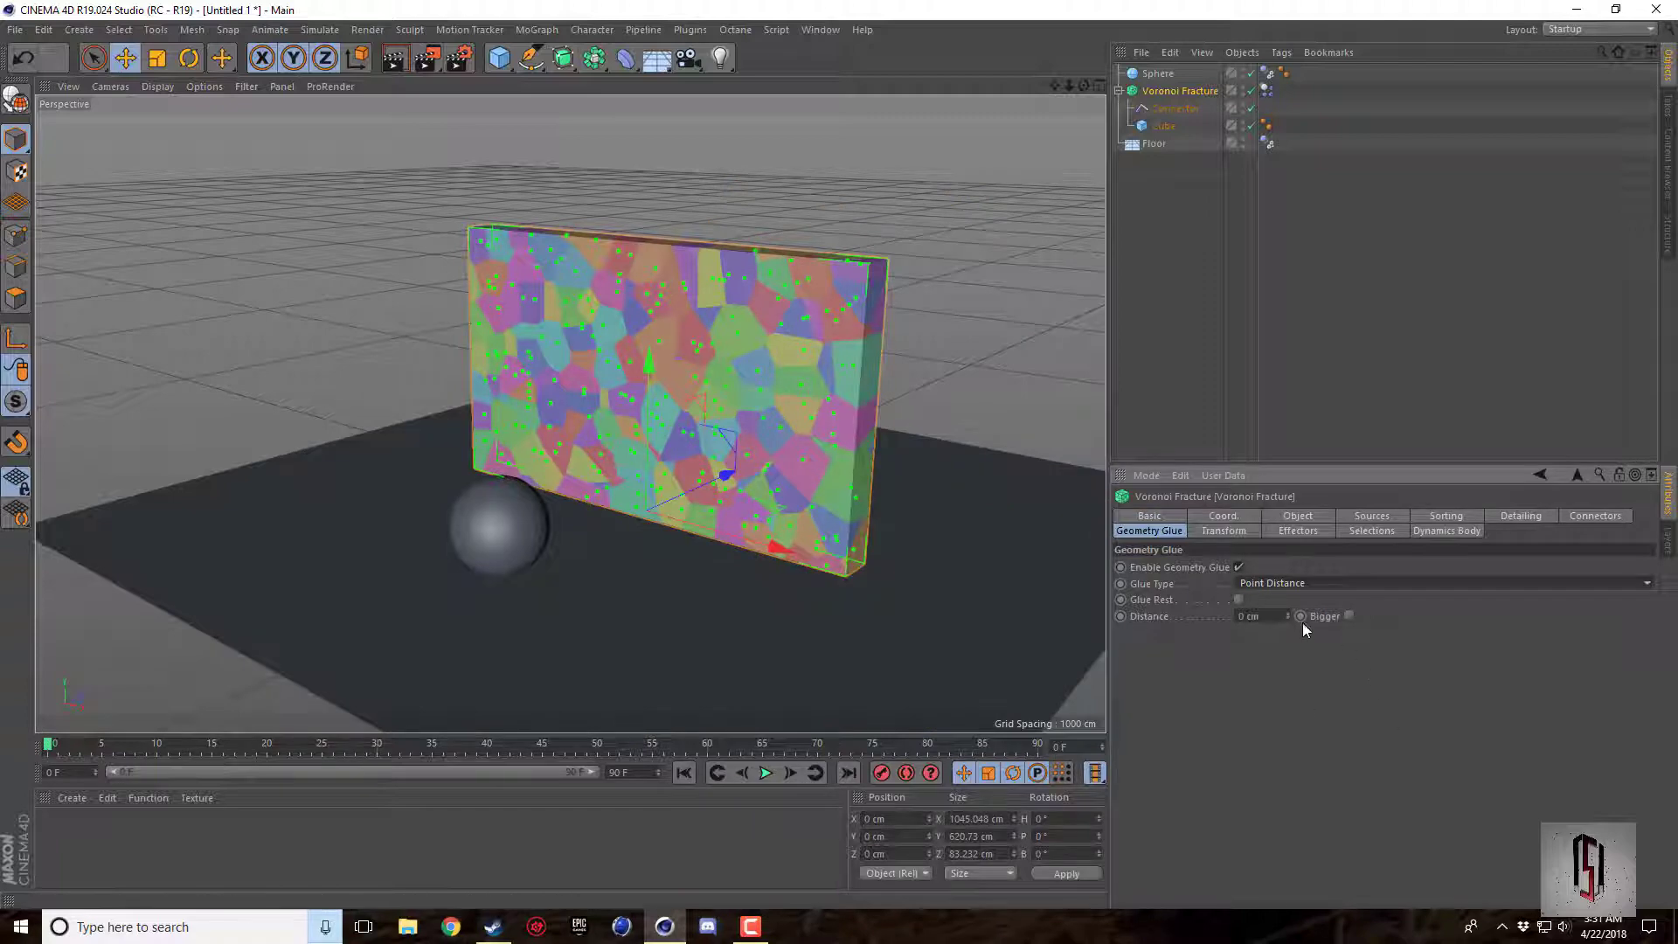
drag(1287, 615, 1288, 604)
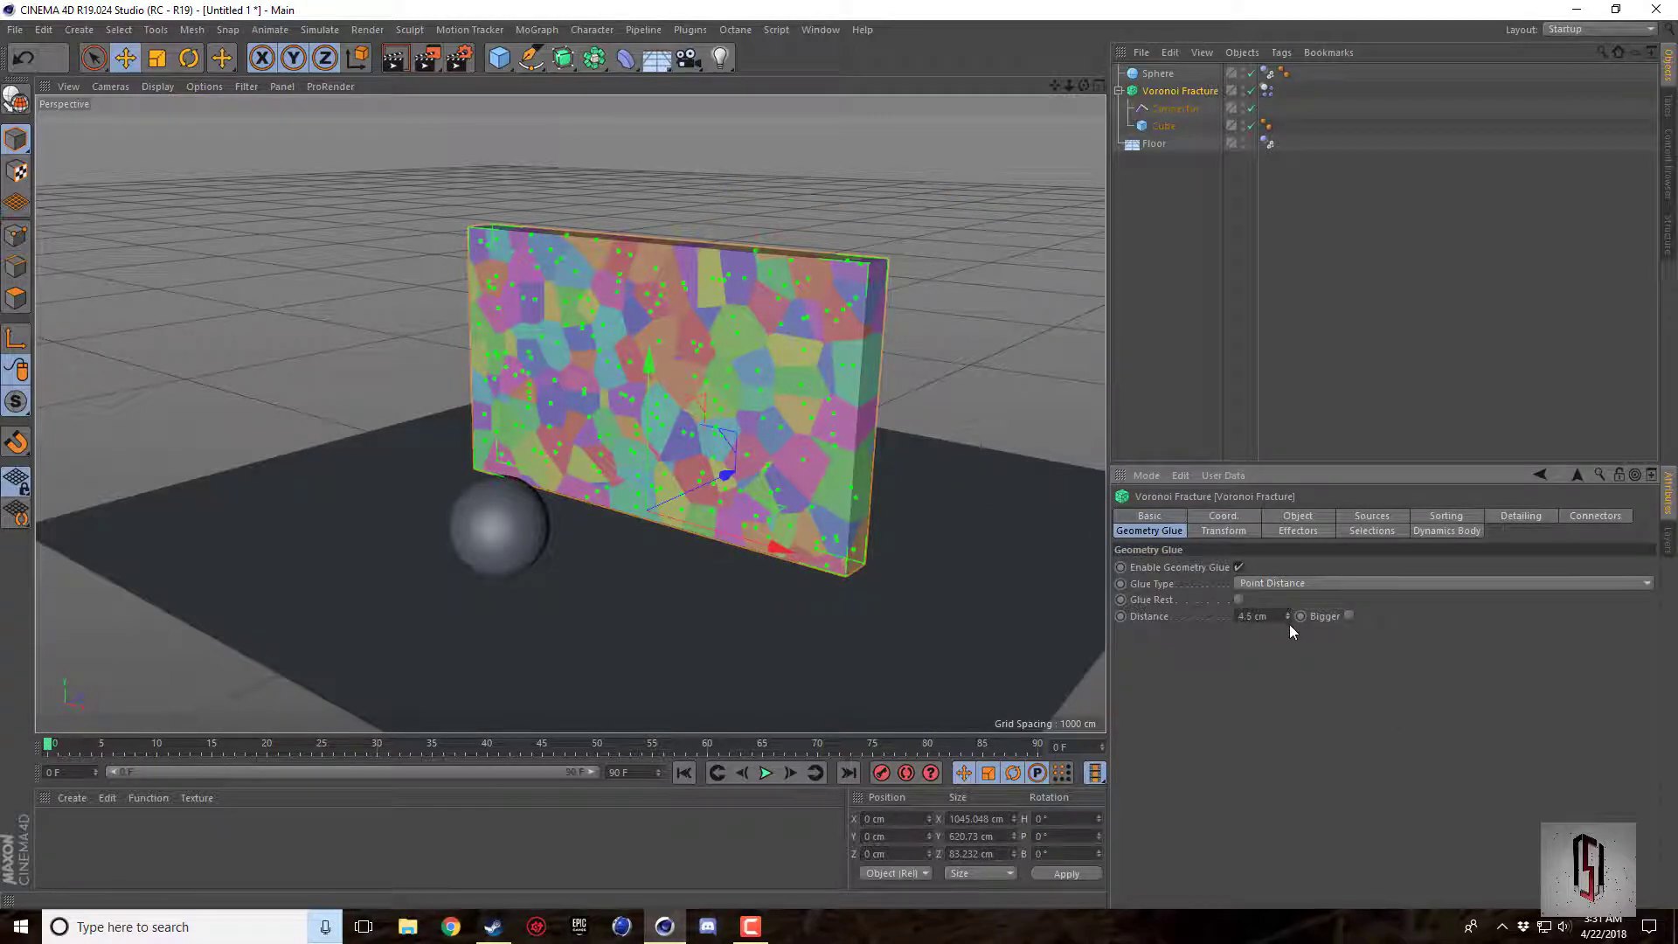
double_click(1283, 617)
text(100)
key(Return)
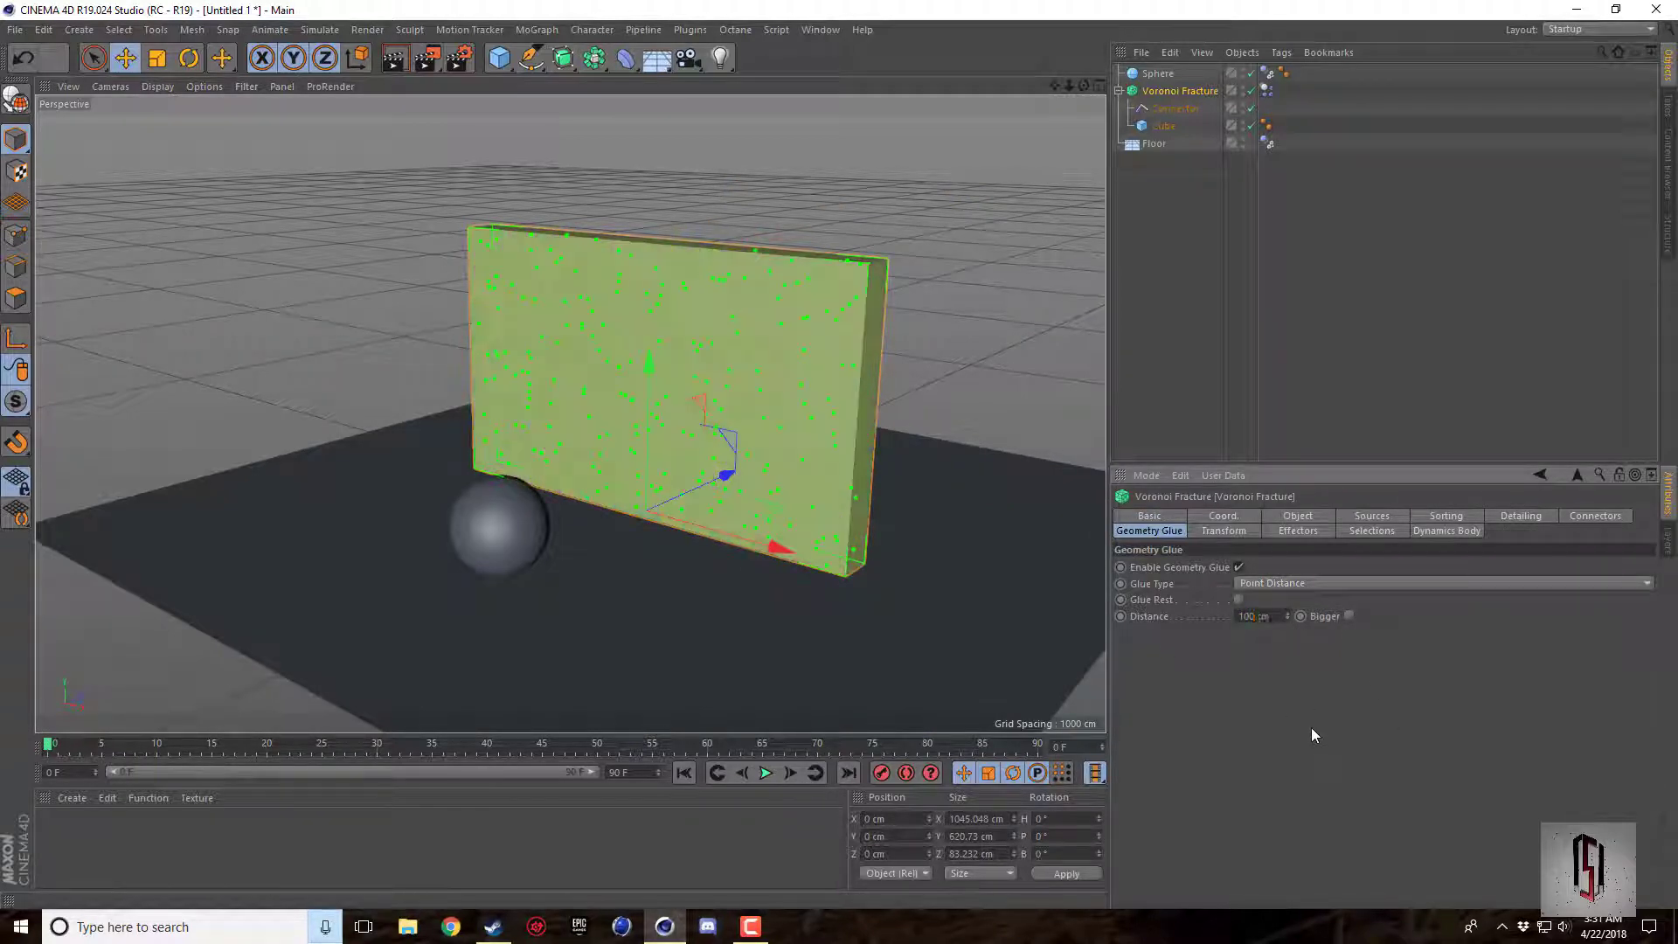
Lower the glue distance to 50 cm, then turn Geometry Glue off.
double_click(1264, 617)
text(50)
key(Return)
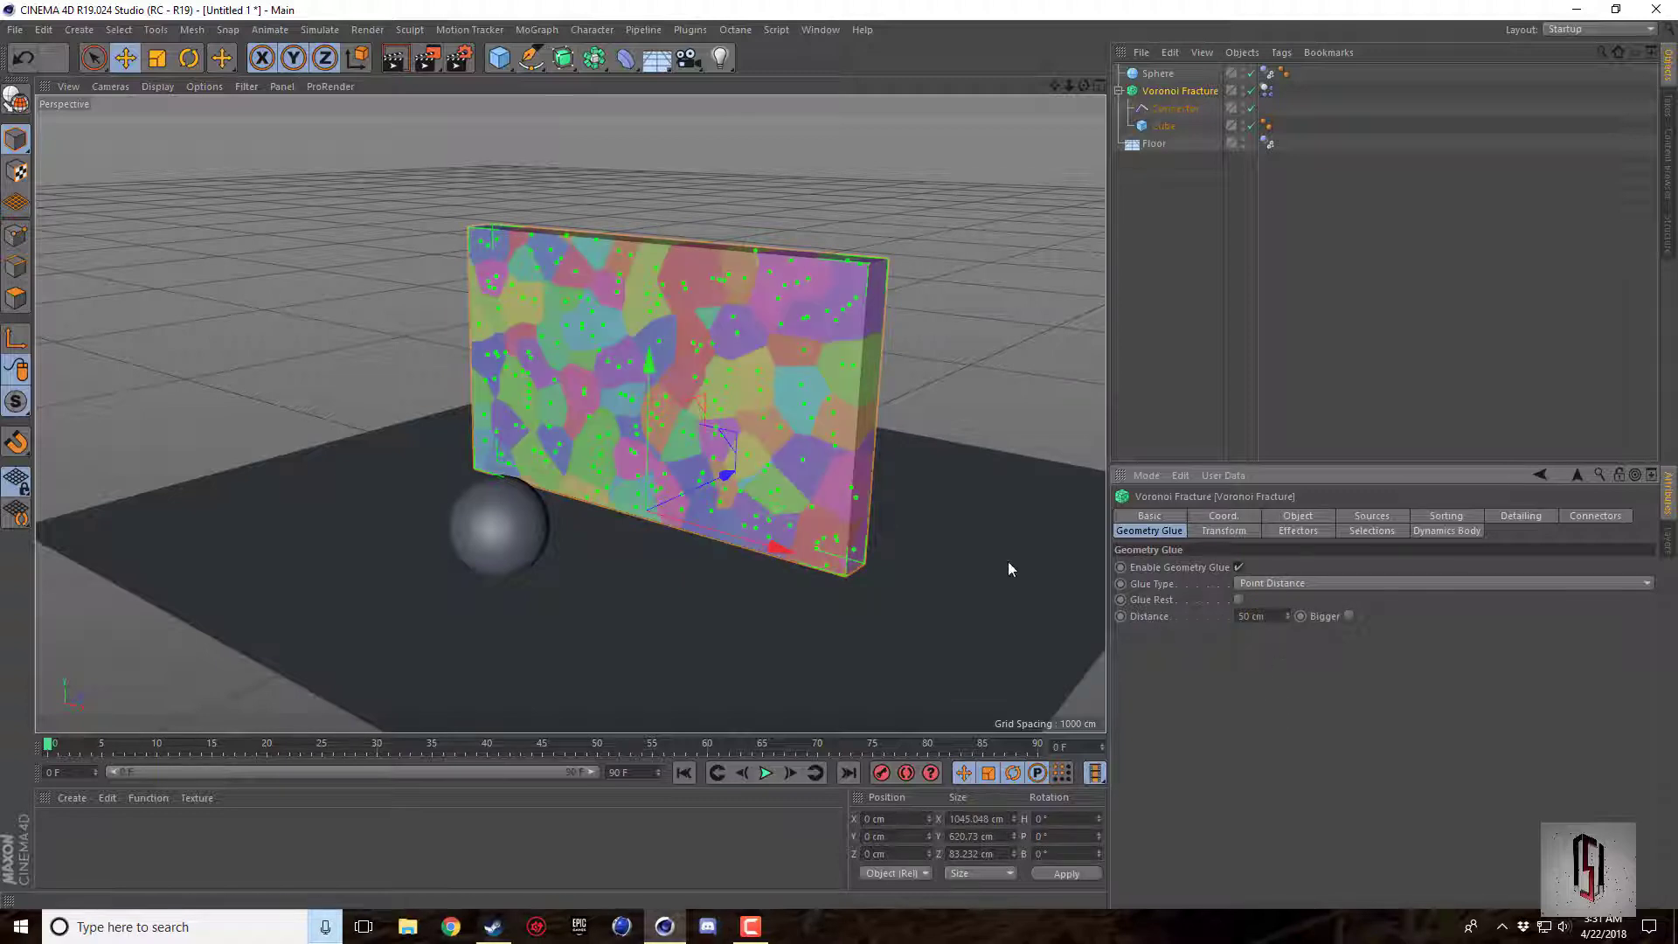
click(1238, 568)
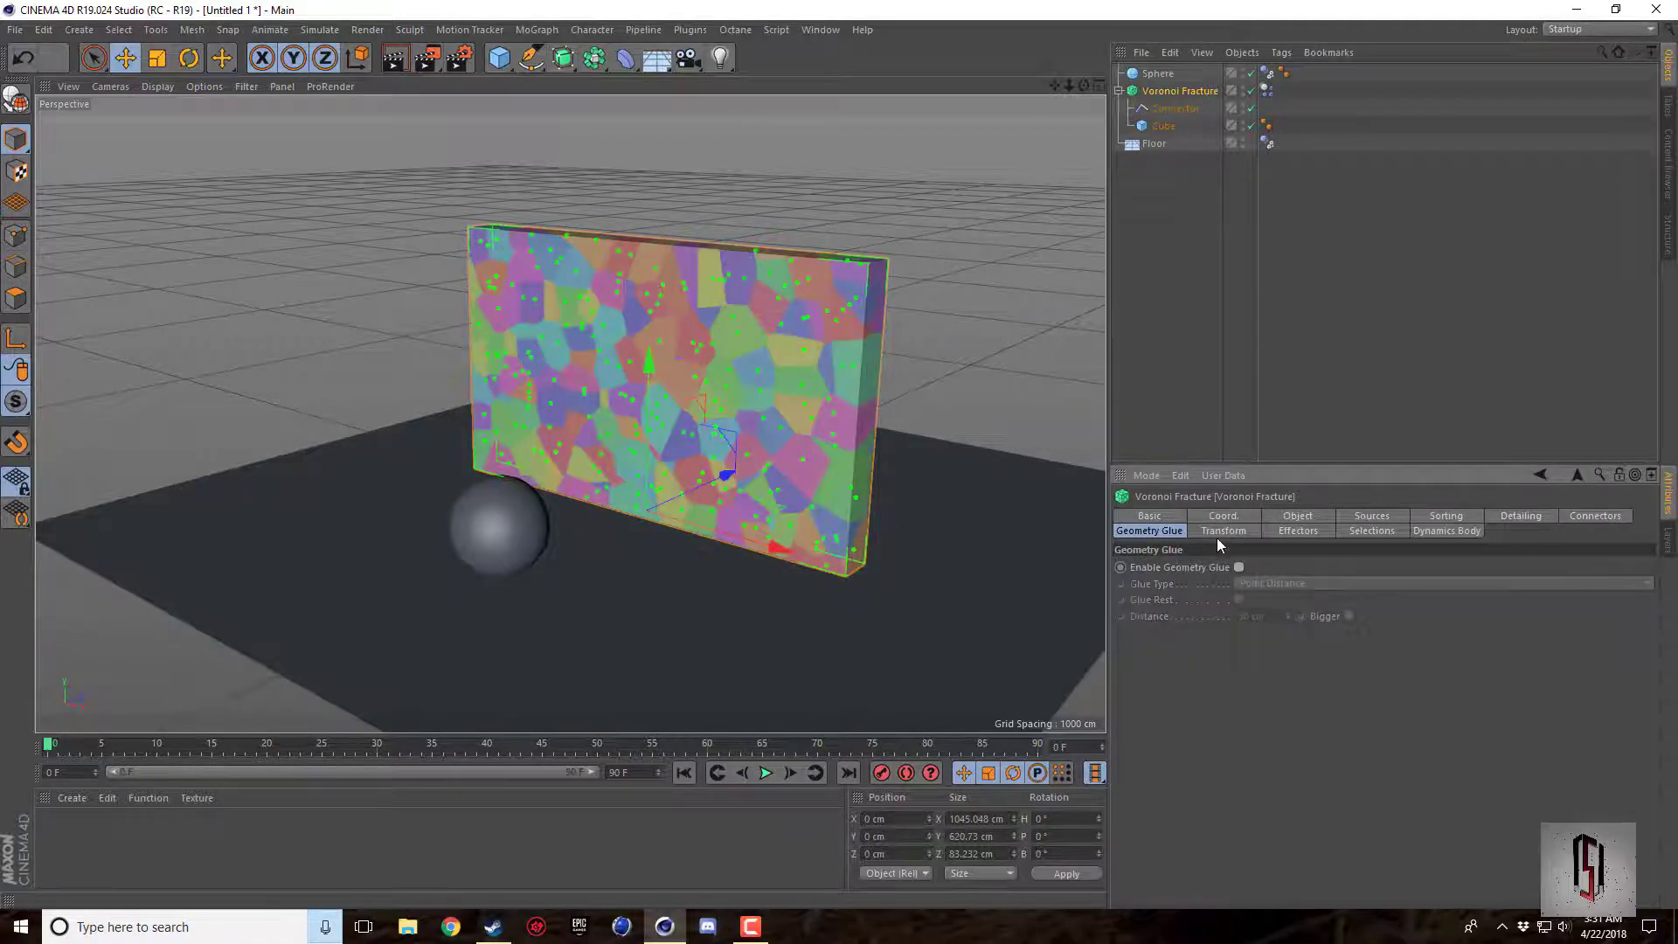
Play to frame 26 and enable Detailing on the Voronoi Fracture.
click(1510, 519)
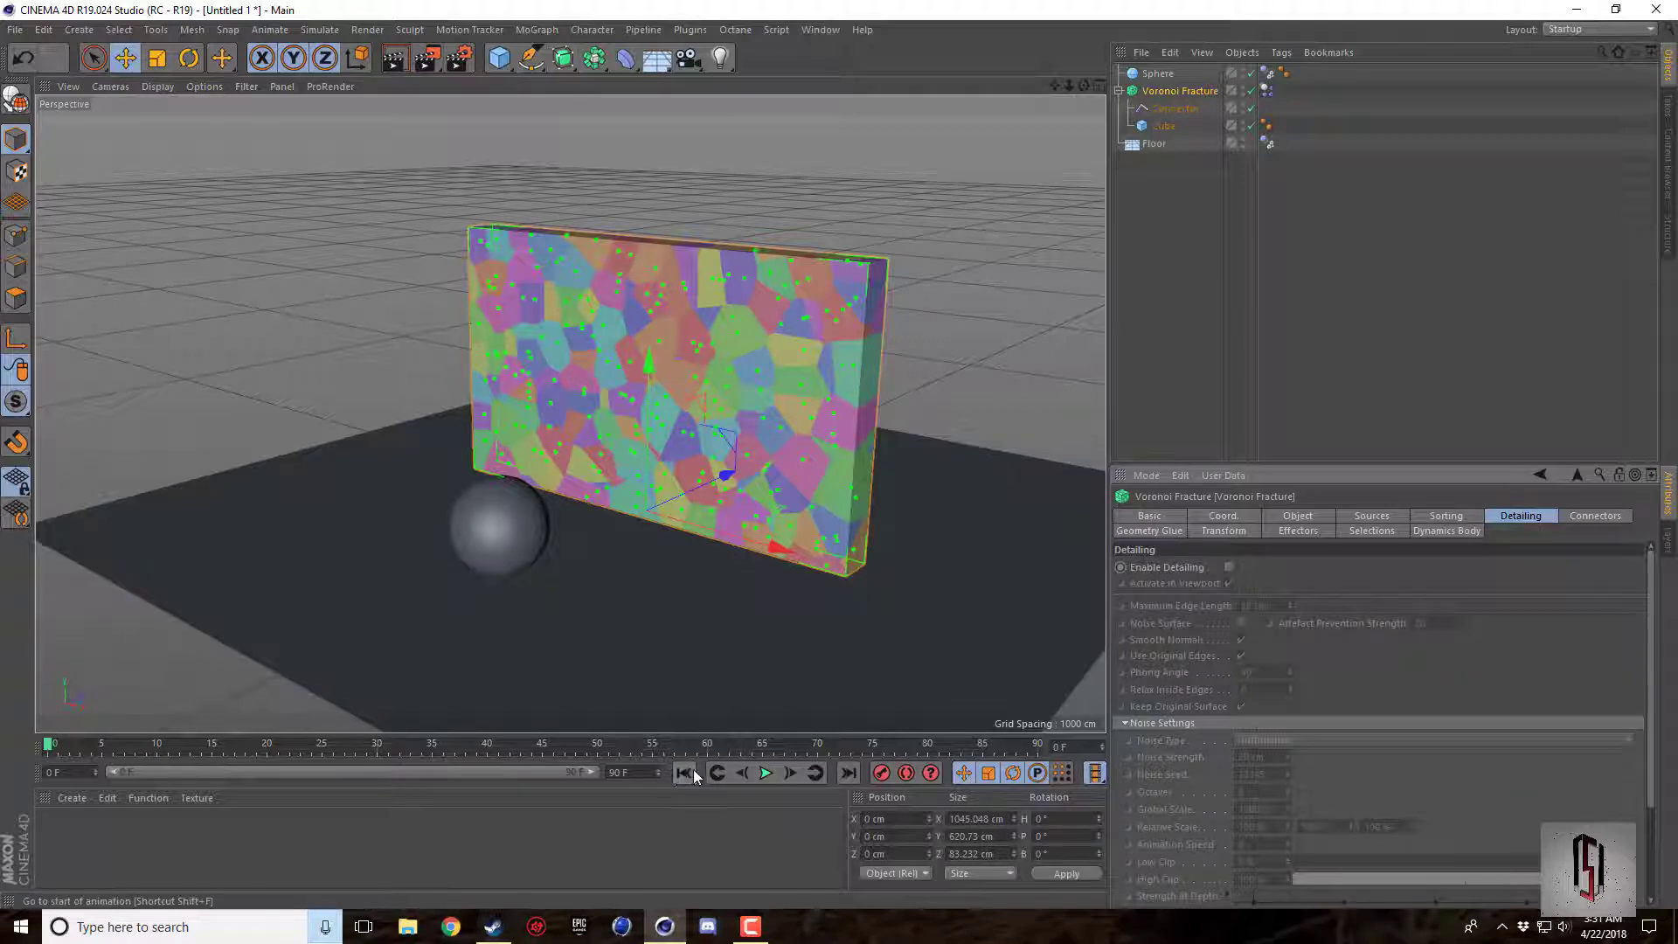
click(764, 775)
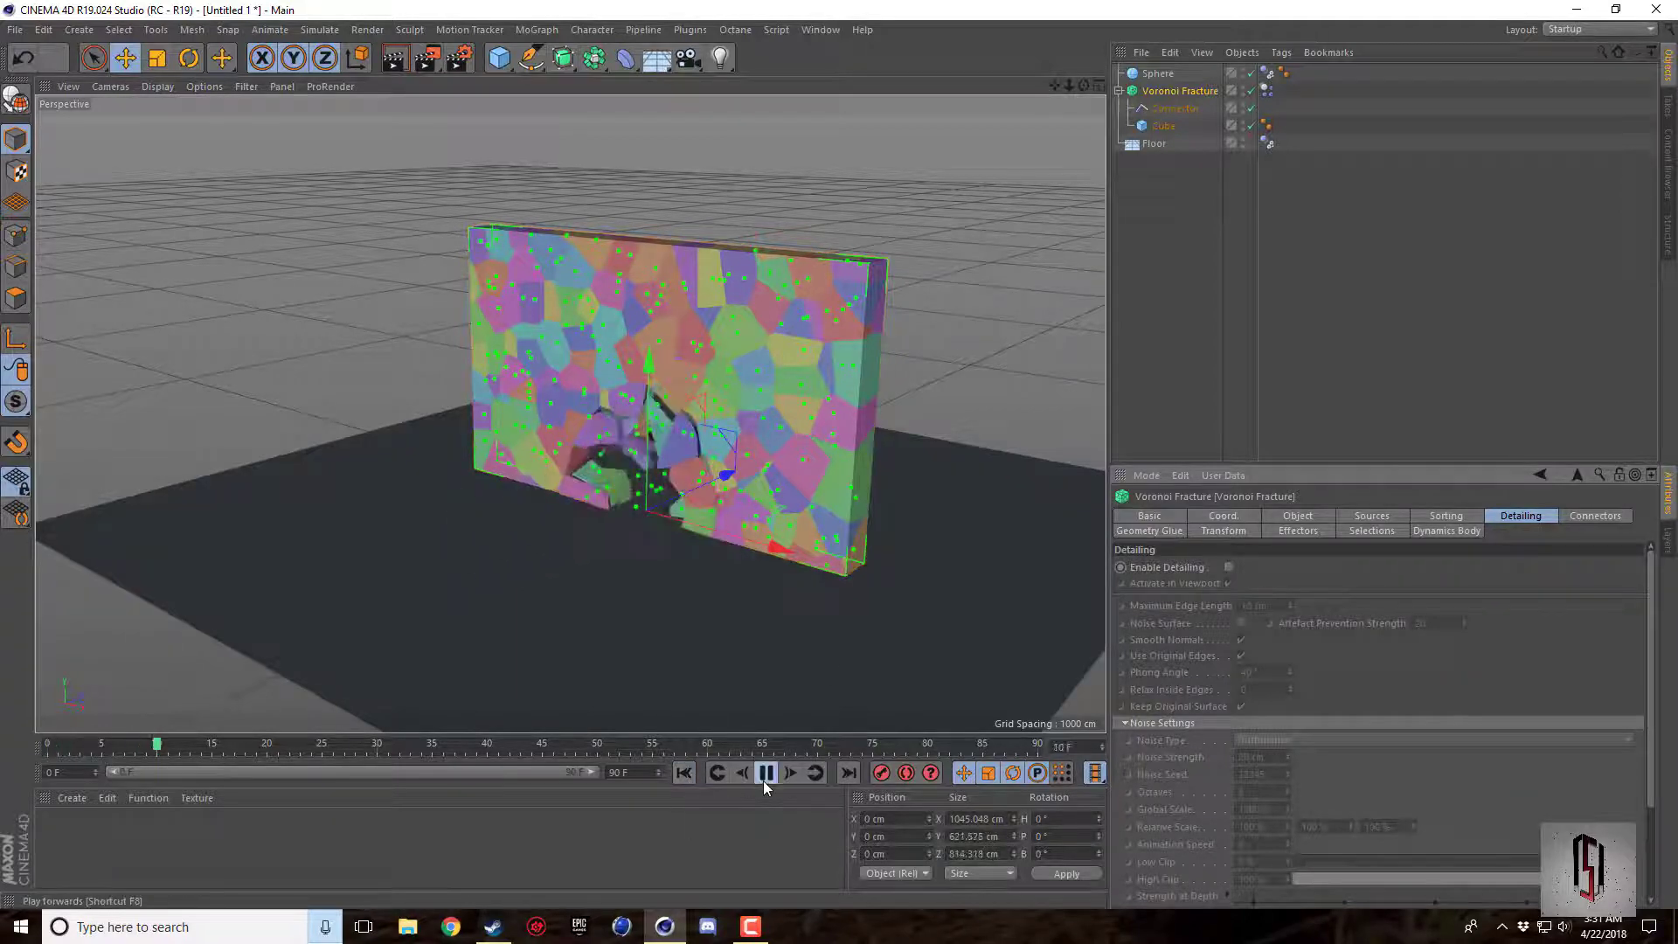
click(764, 780)
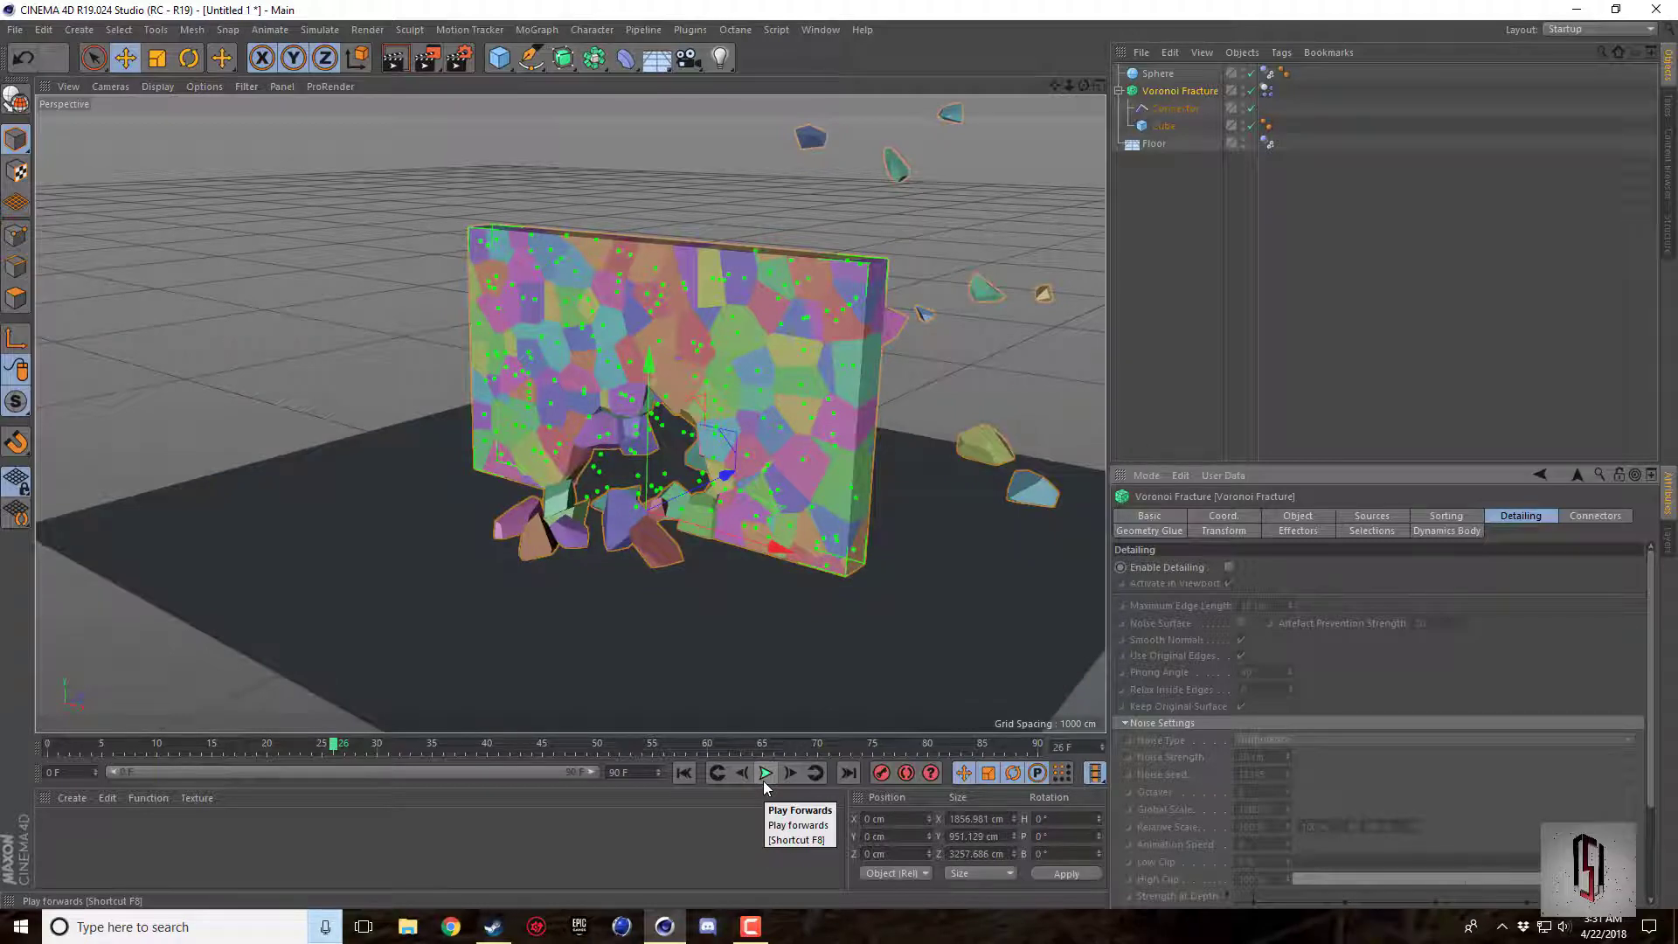
click(1228, 568)
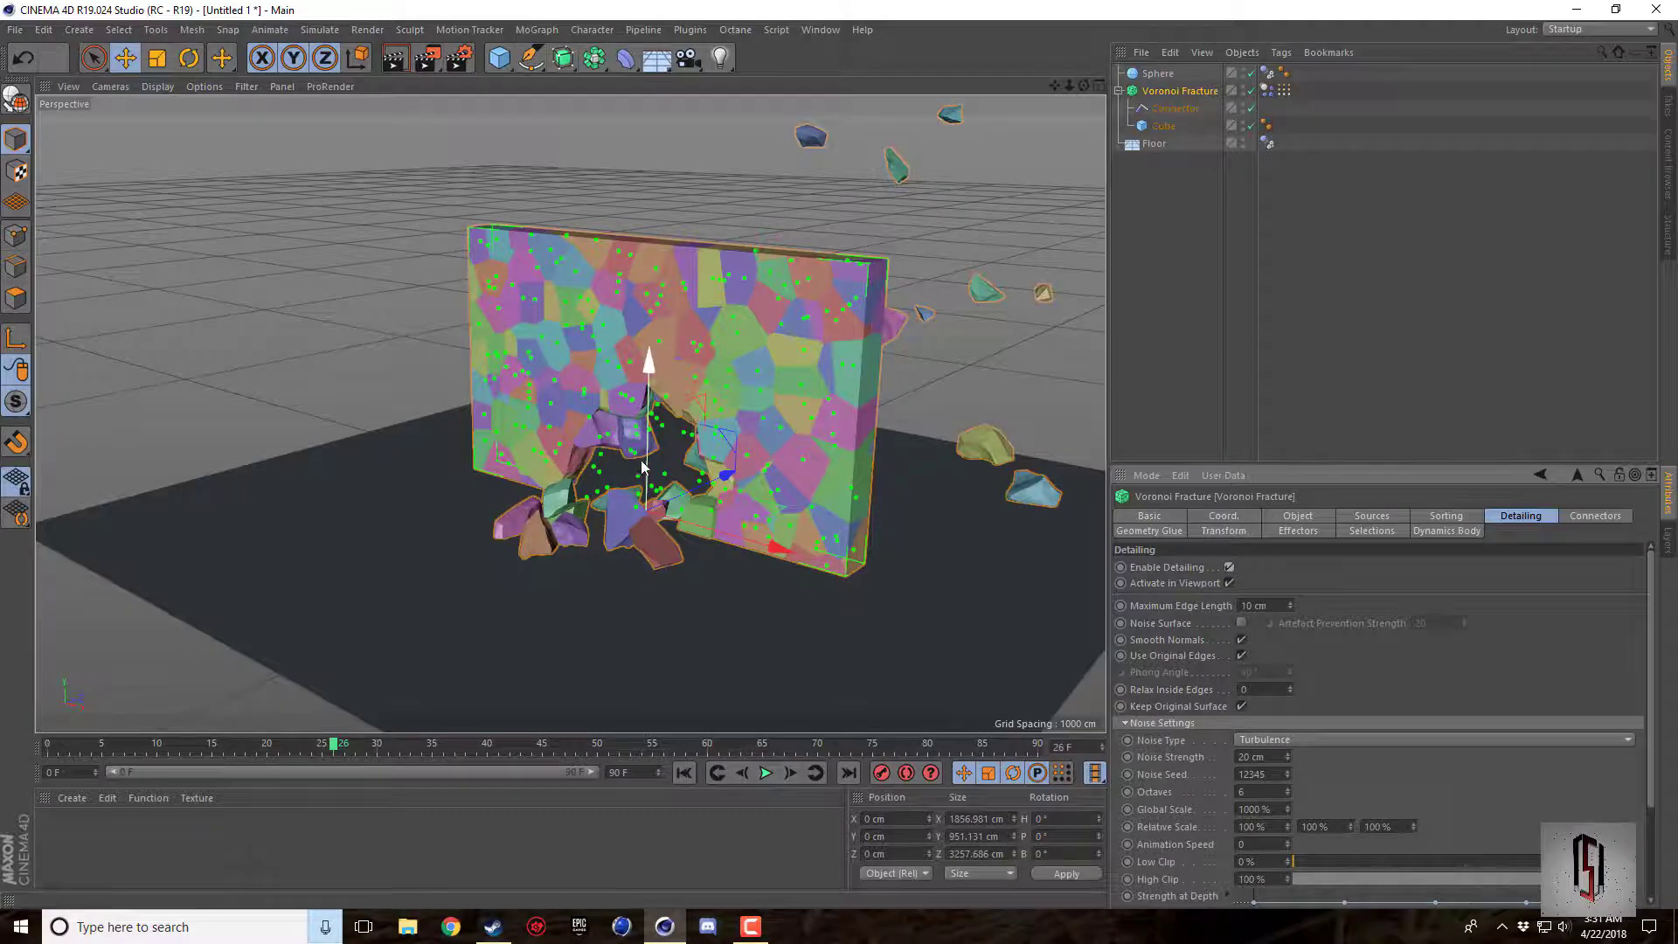
Render a preview of the frame and recentre the view on the roughened fractured wall.
scroll(642, 437, up, 10)
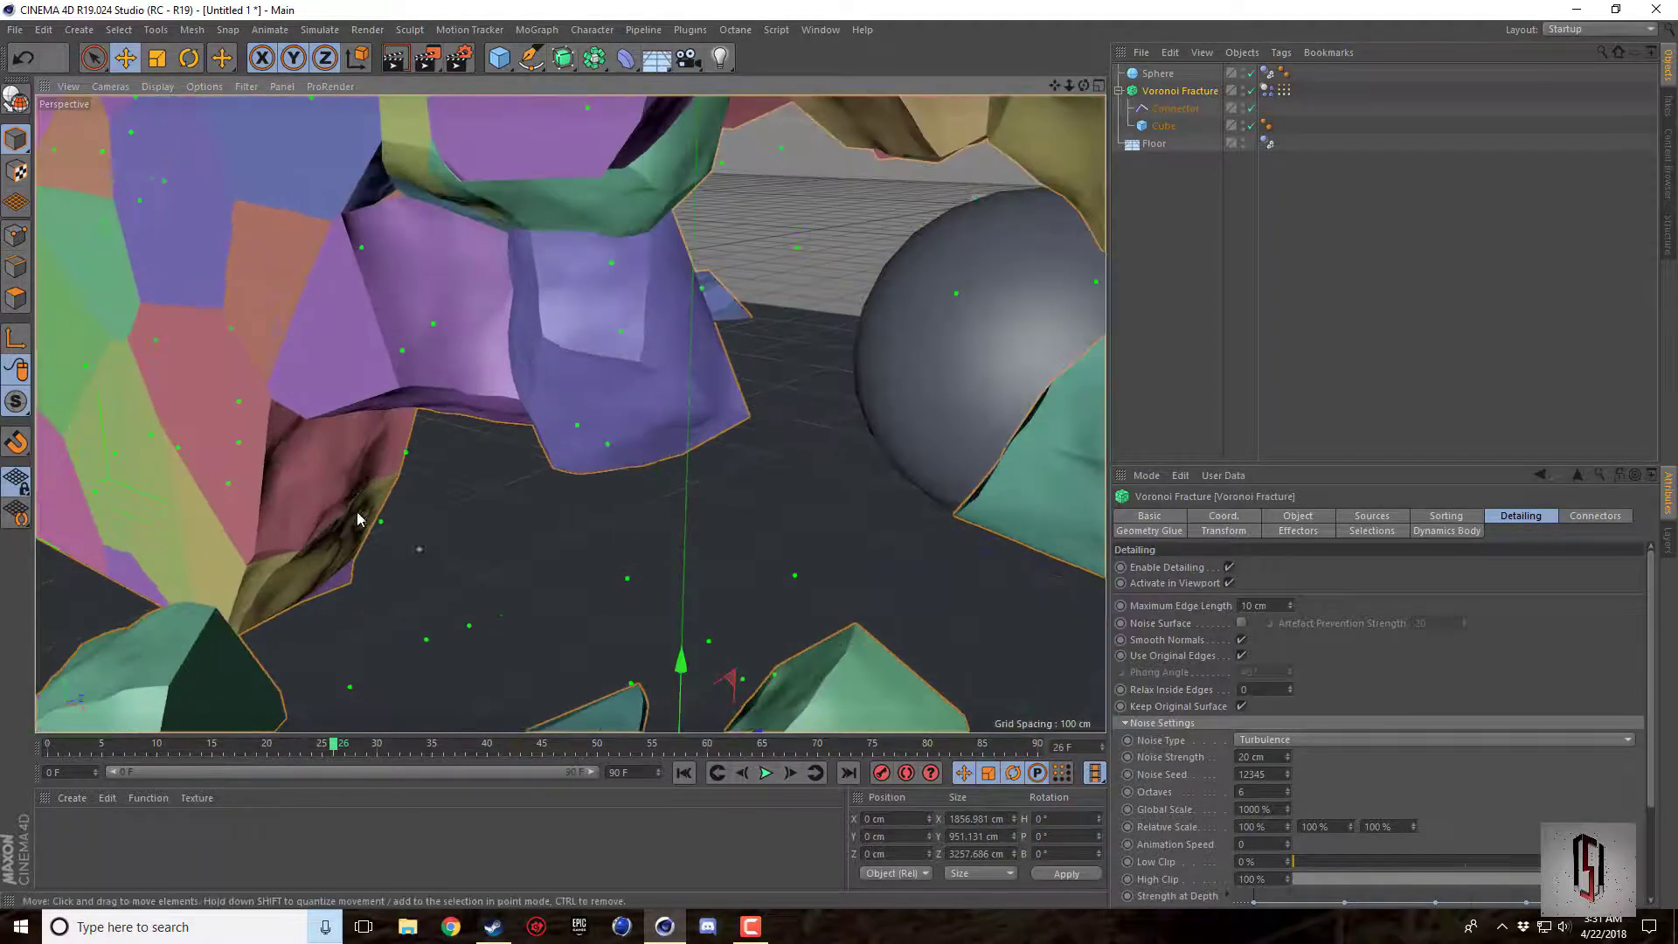
scroll(315, 533, down, 10)
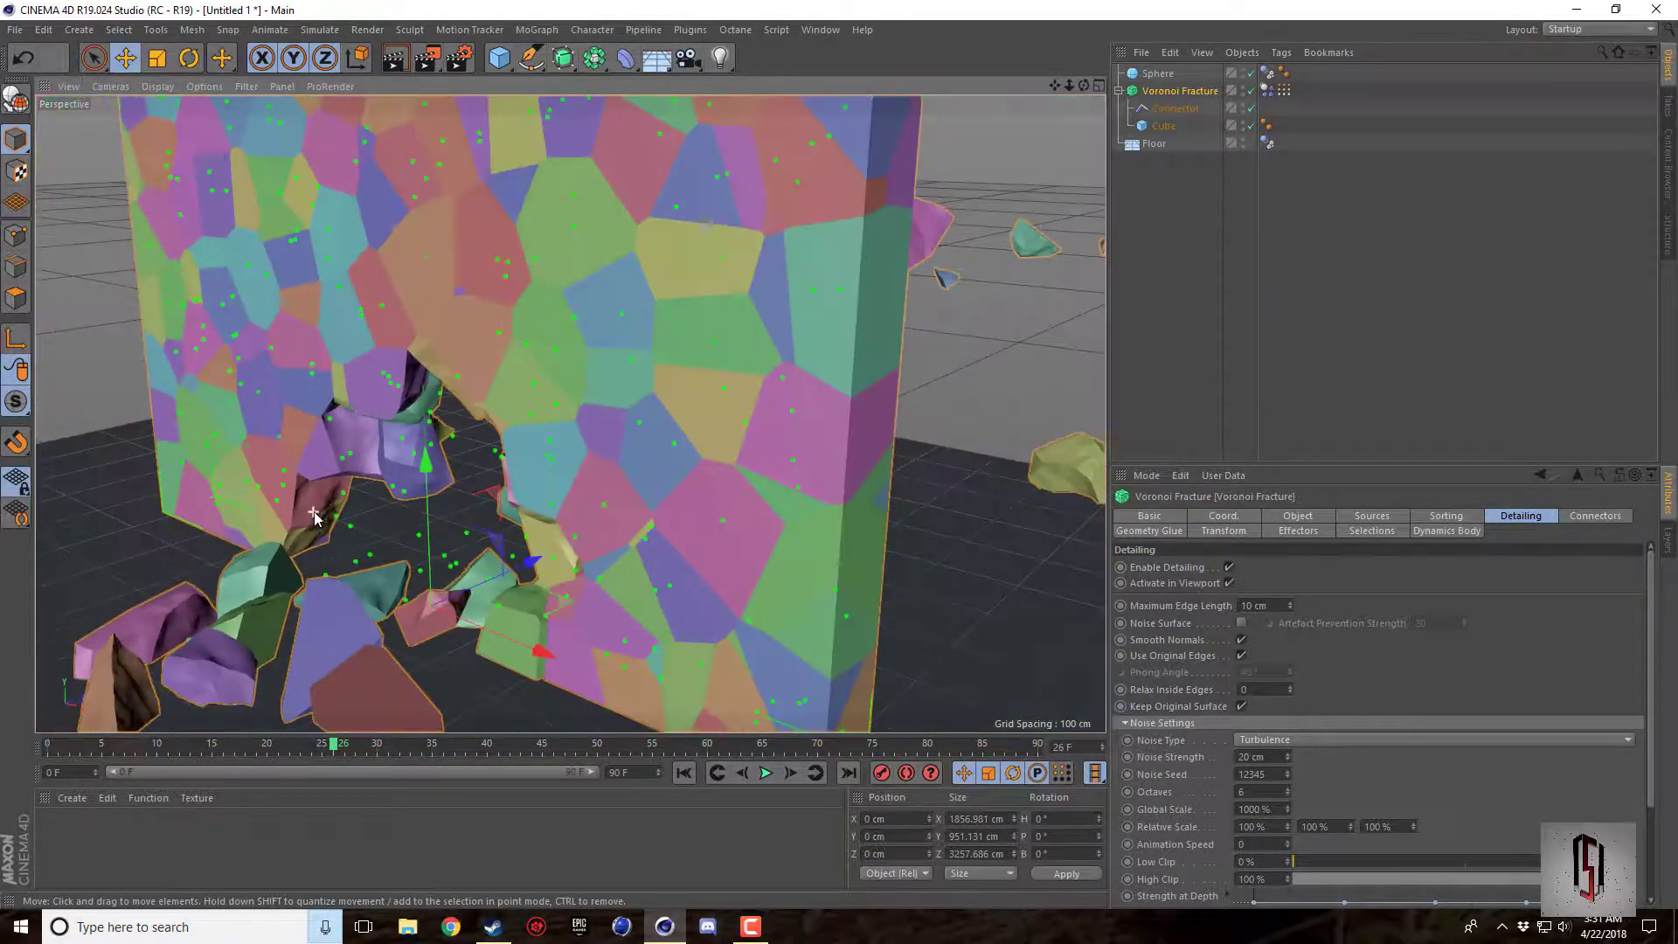
click(395, 59)
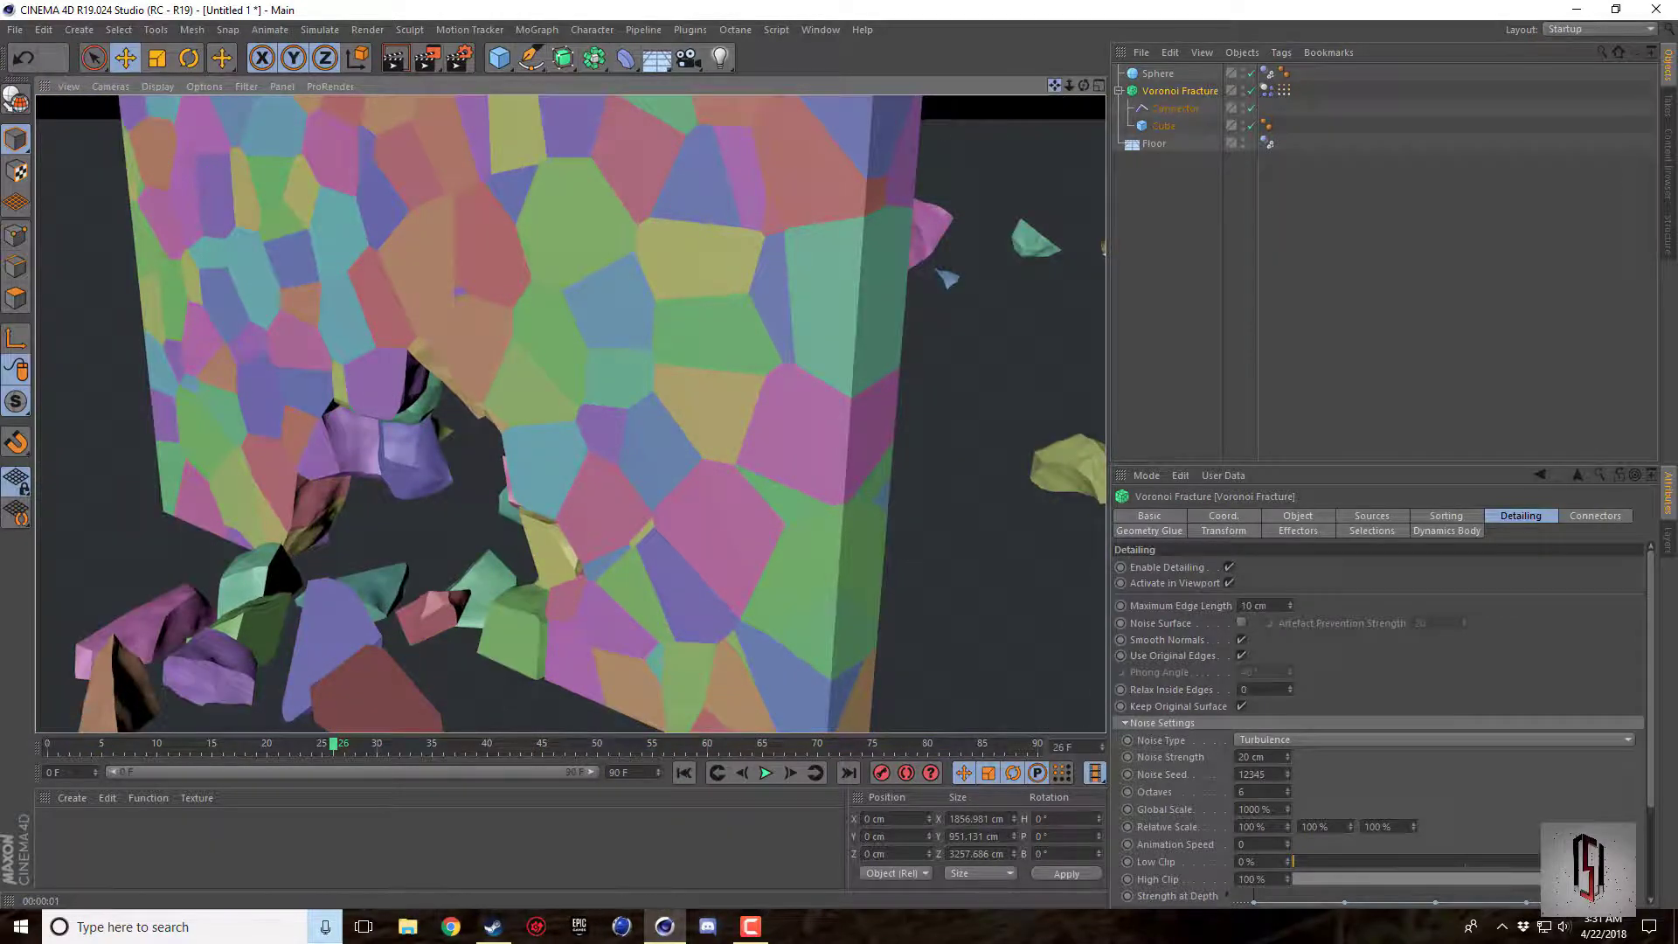
scroll(570, 413, down, 5)
scroll(571, 413, up, 4)
scroll(571, 414, down, 8)
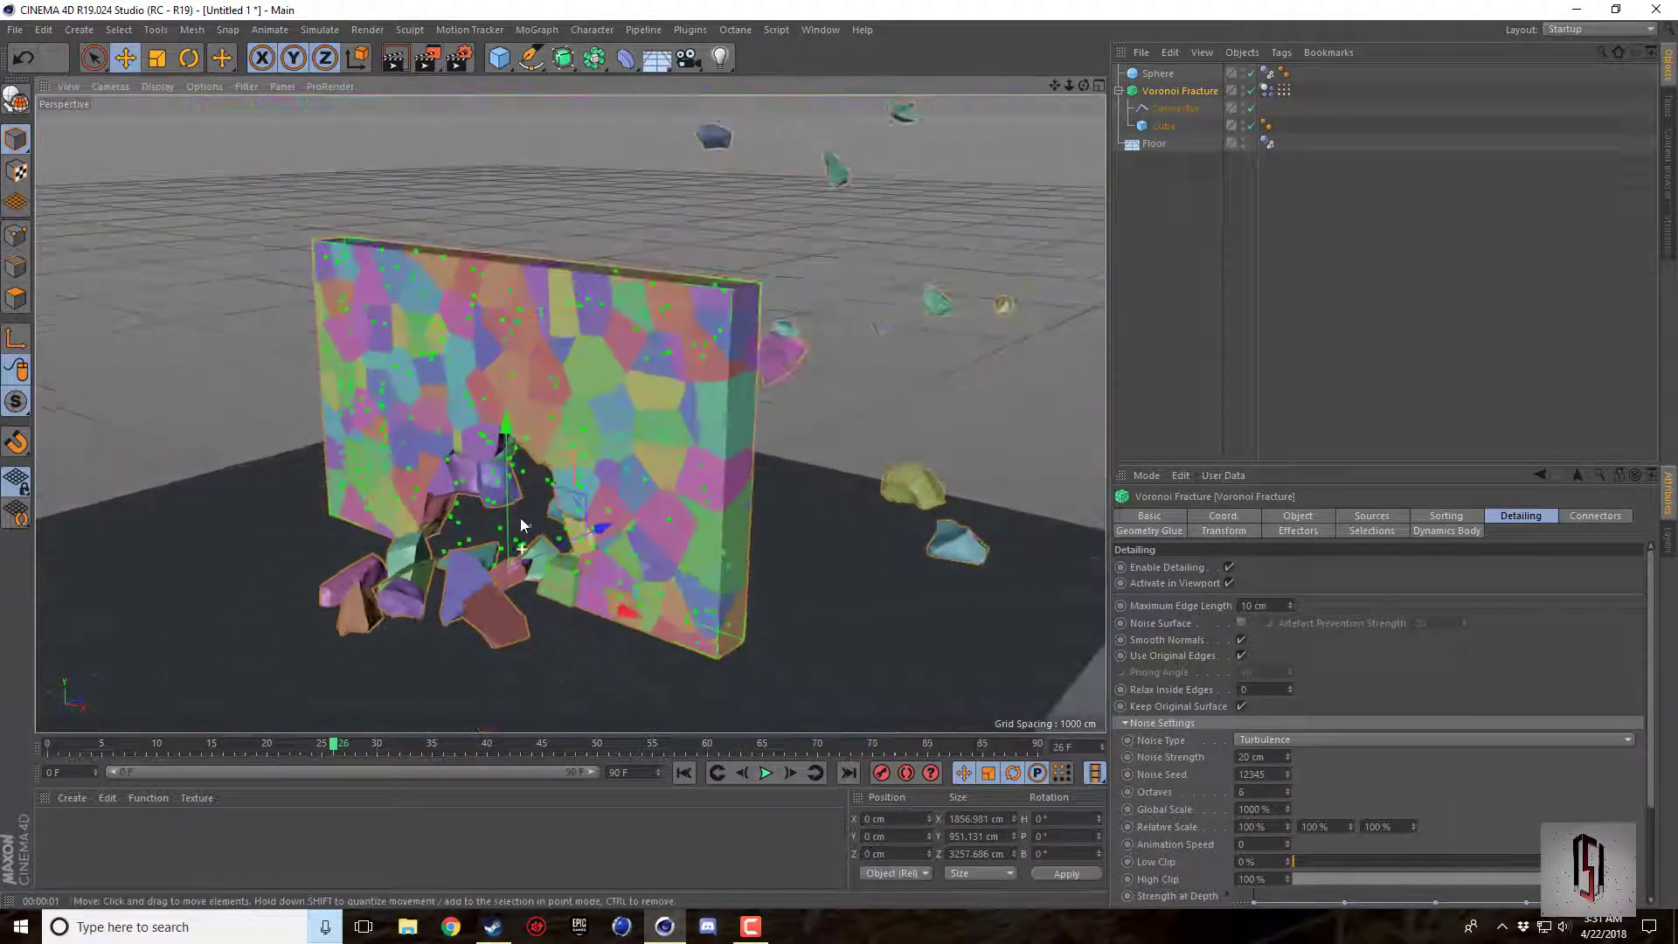
drag(1057, 89, 959, 475)
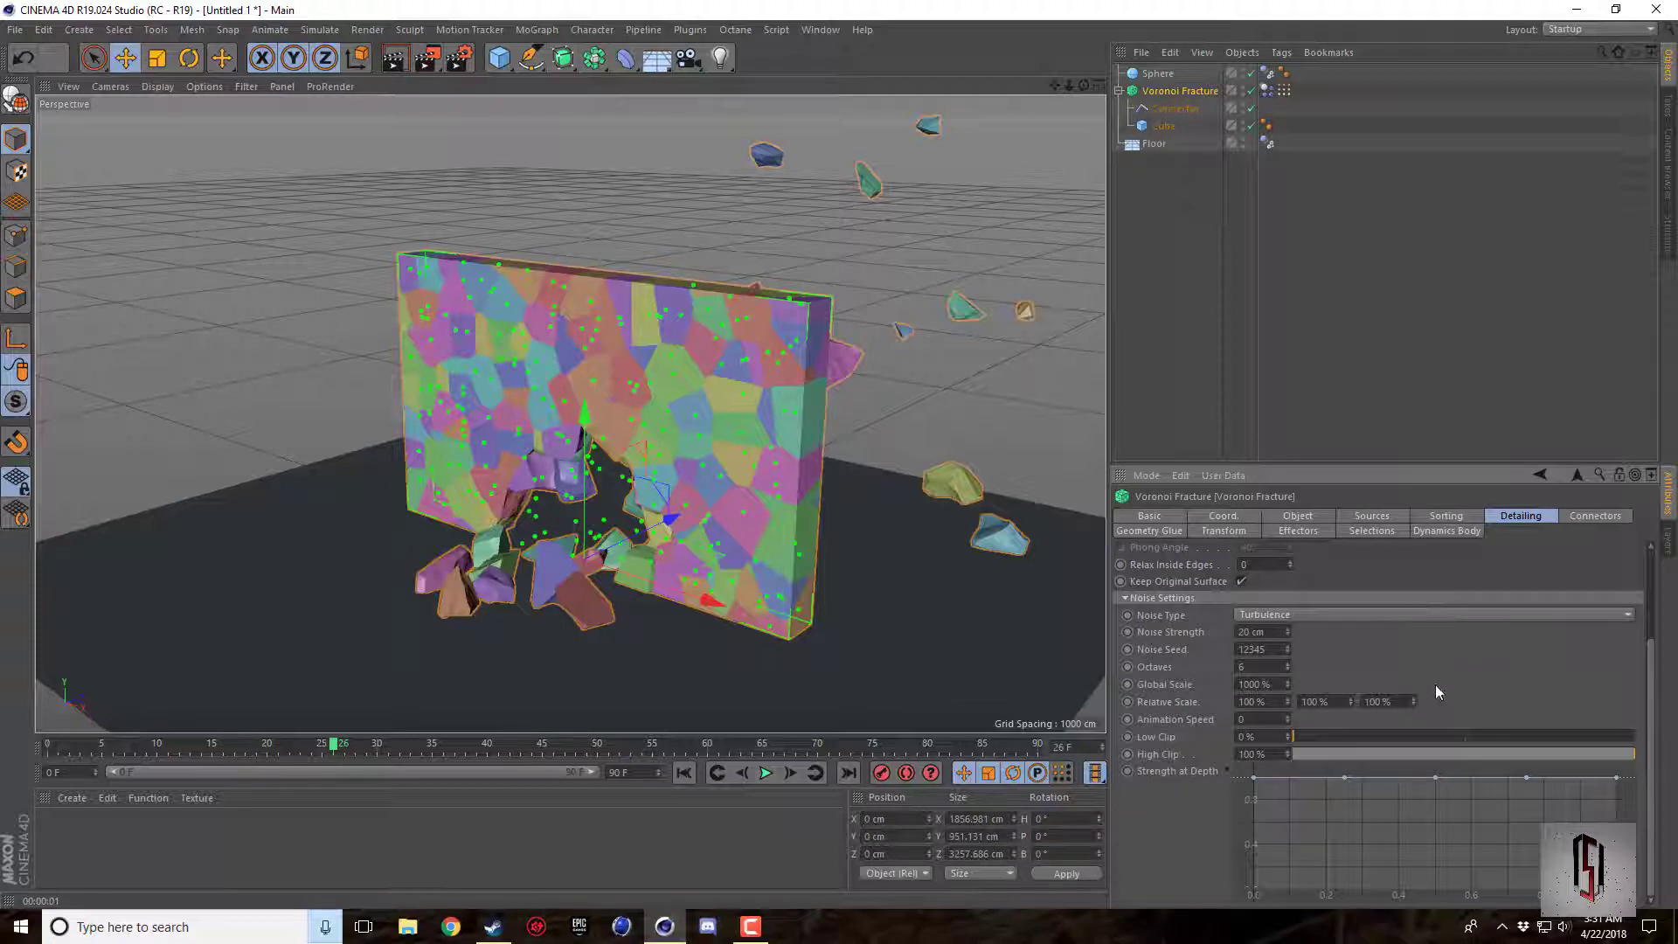
Review the detailing noise types and keep Turbulence as the noise.
click(1319, 740)
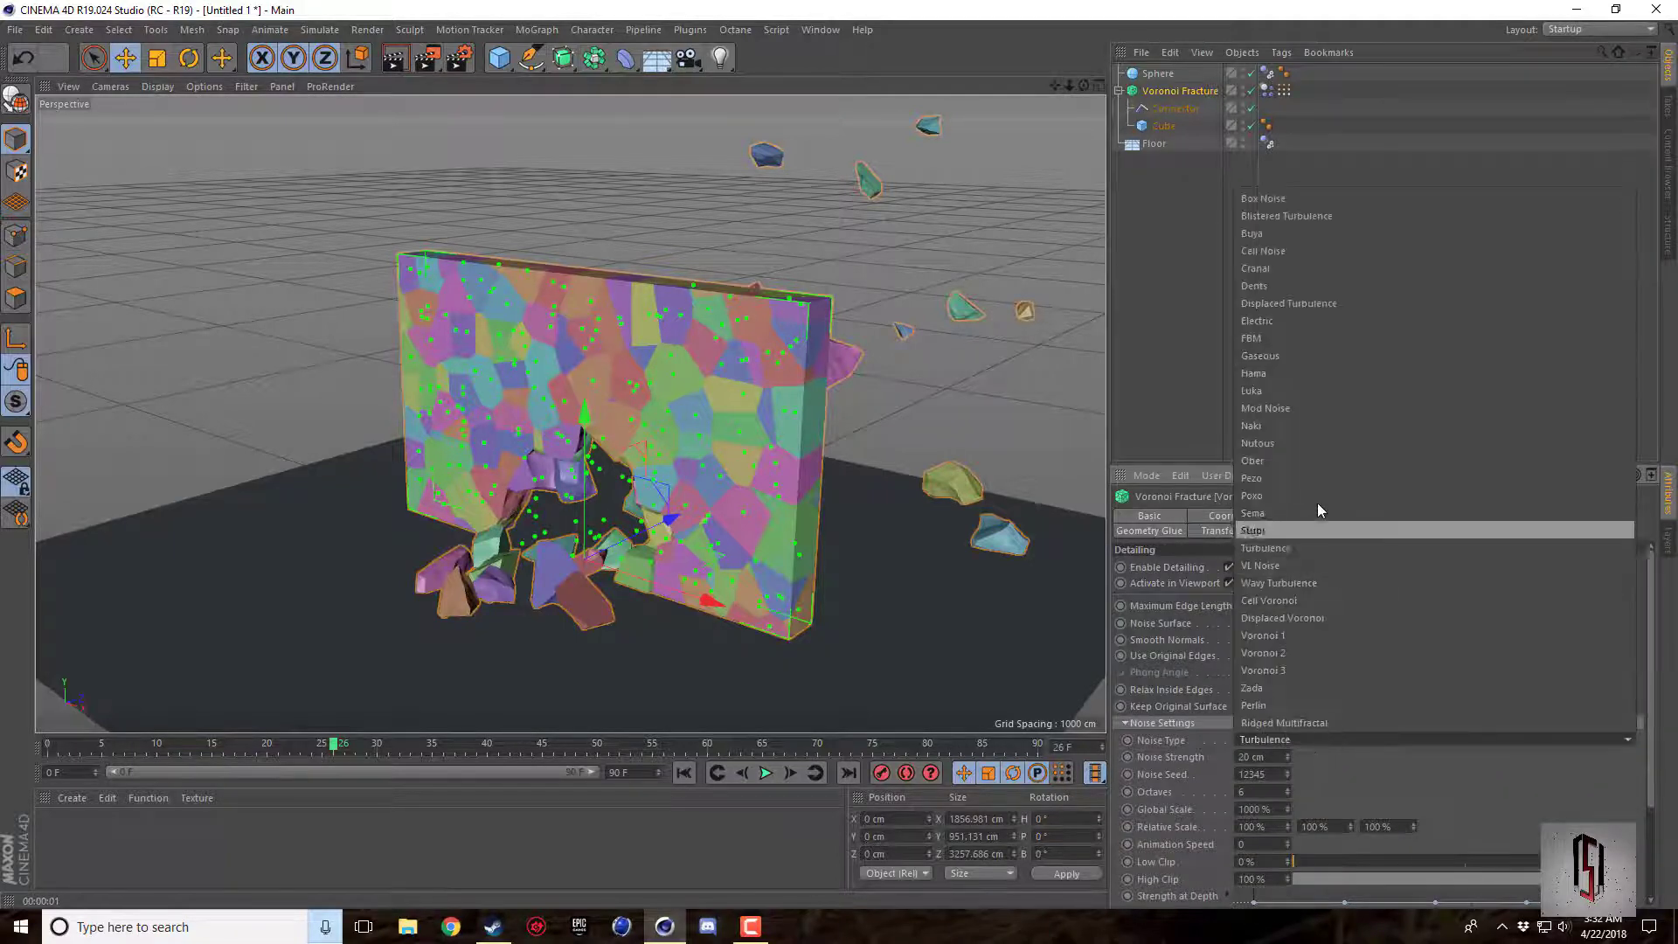
click(1396, 811)
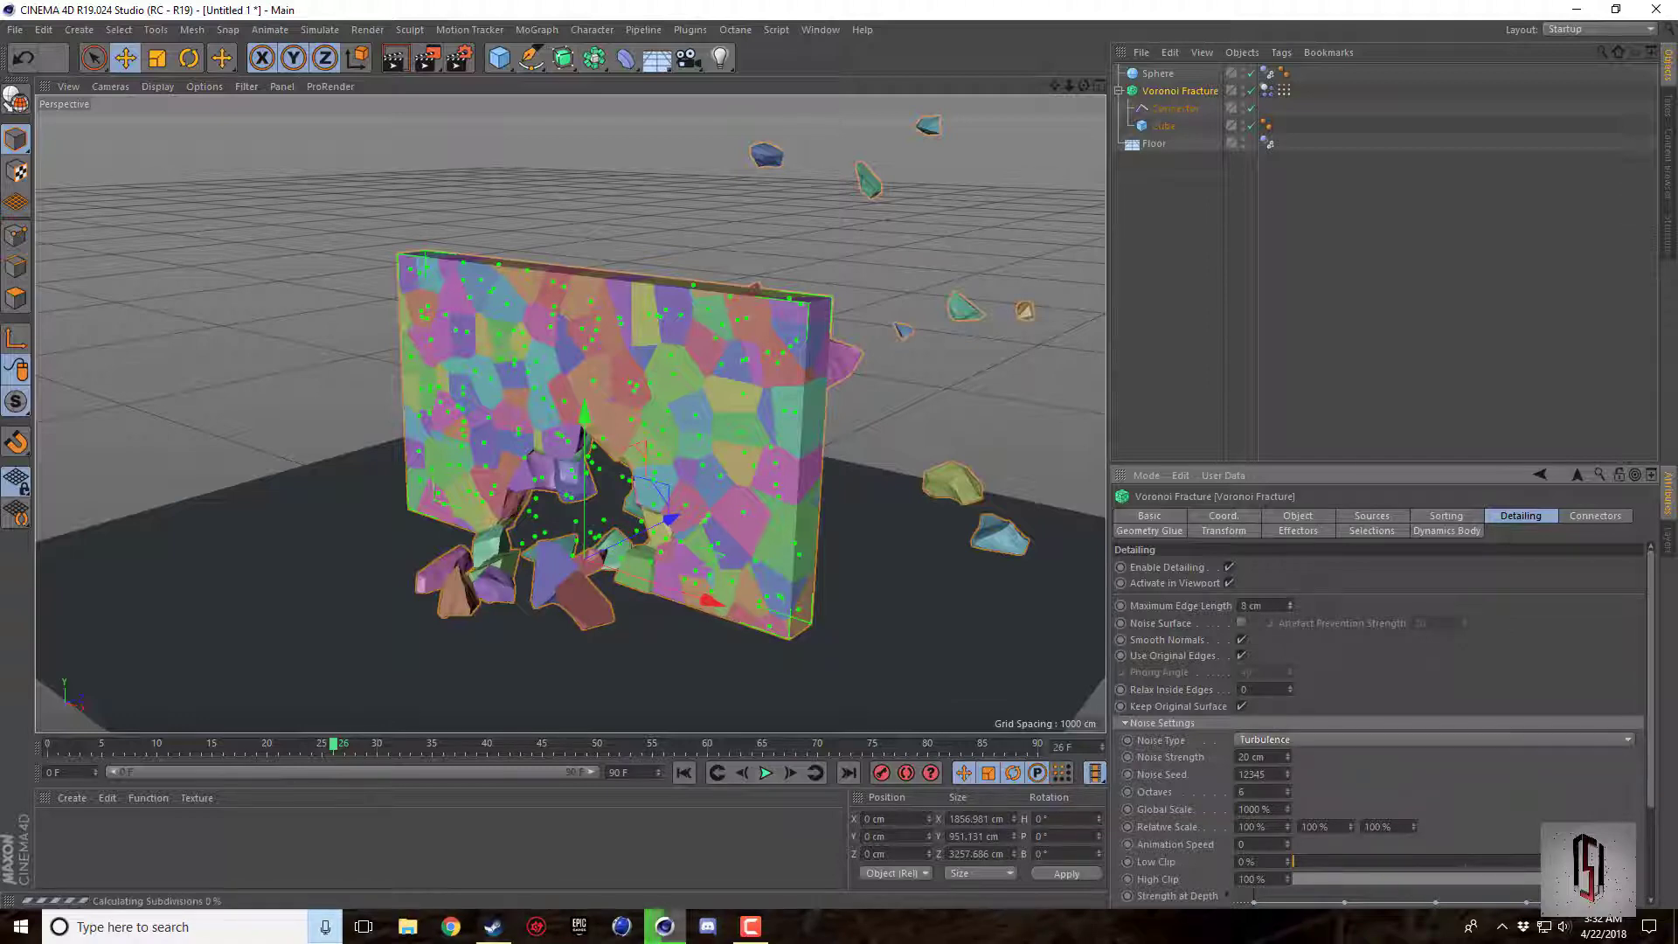
Switch the viewport to wireframe and step Maximum Edge Length through 8, 9, 10 and 11 cm.
click(1290, 610)
click(1290, 610)
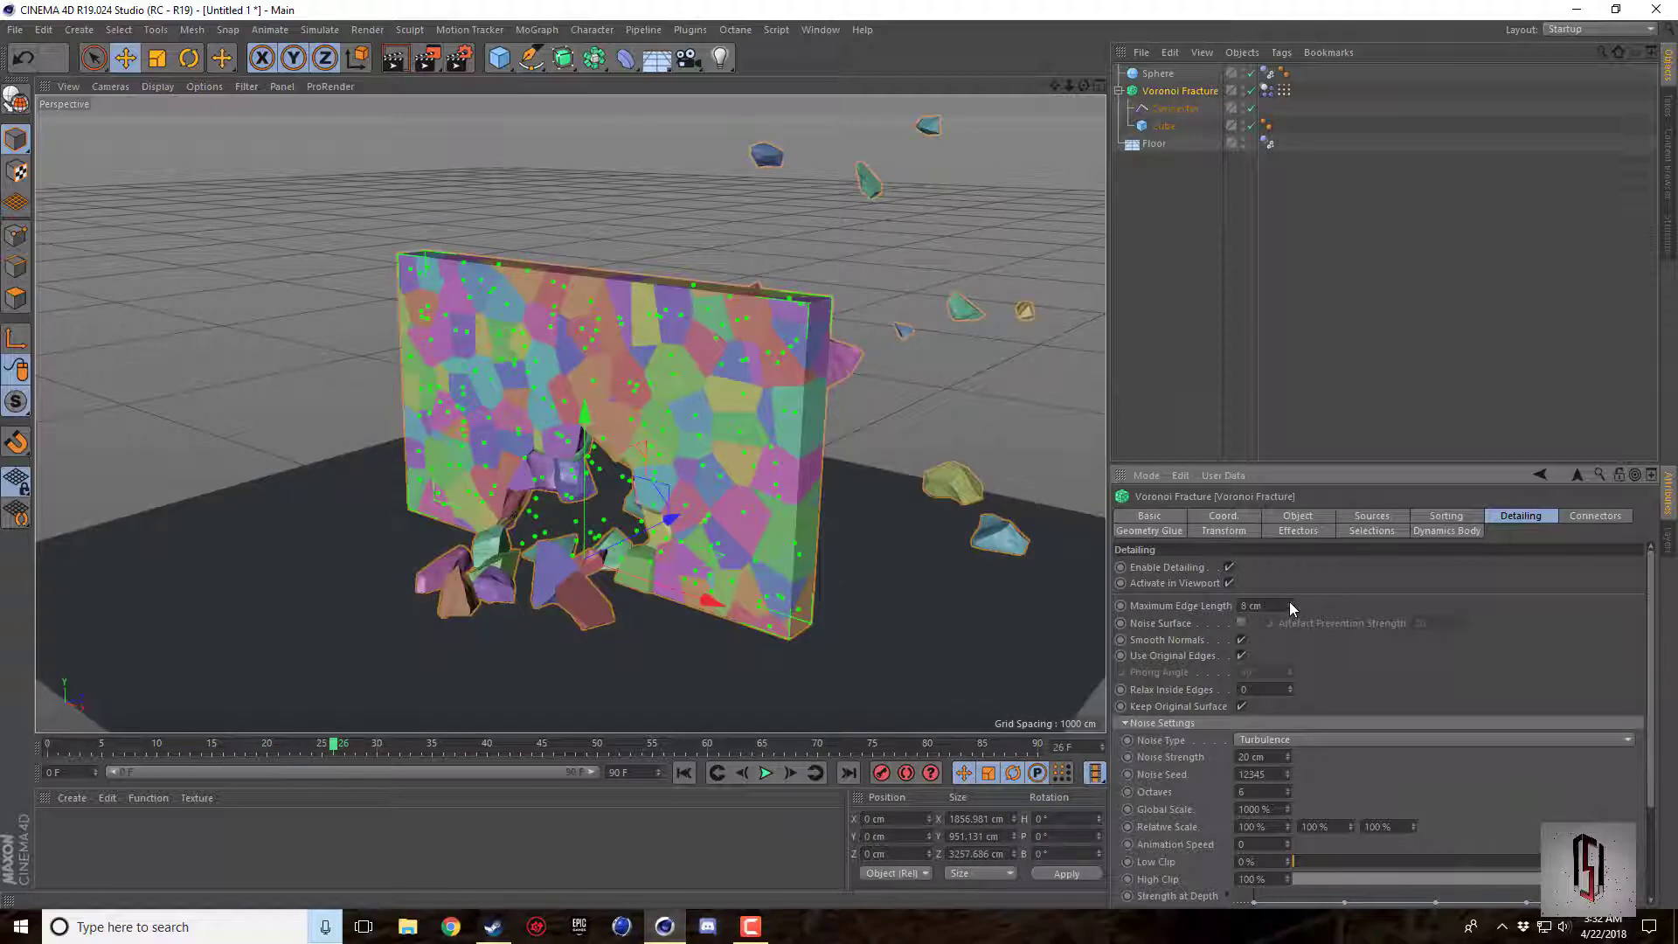
click(165, 91)
click(185, 131)
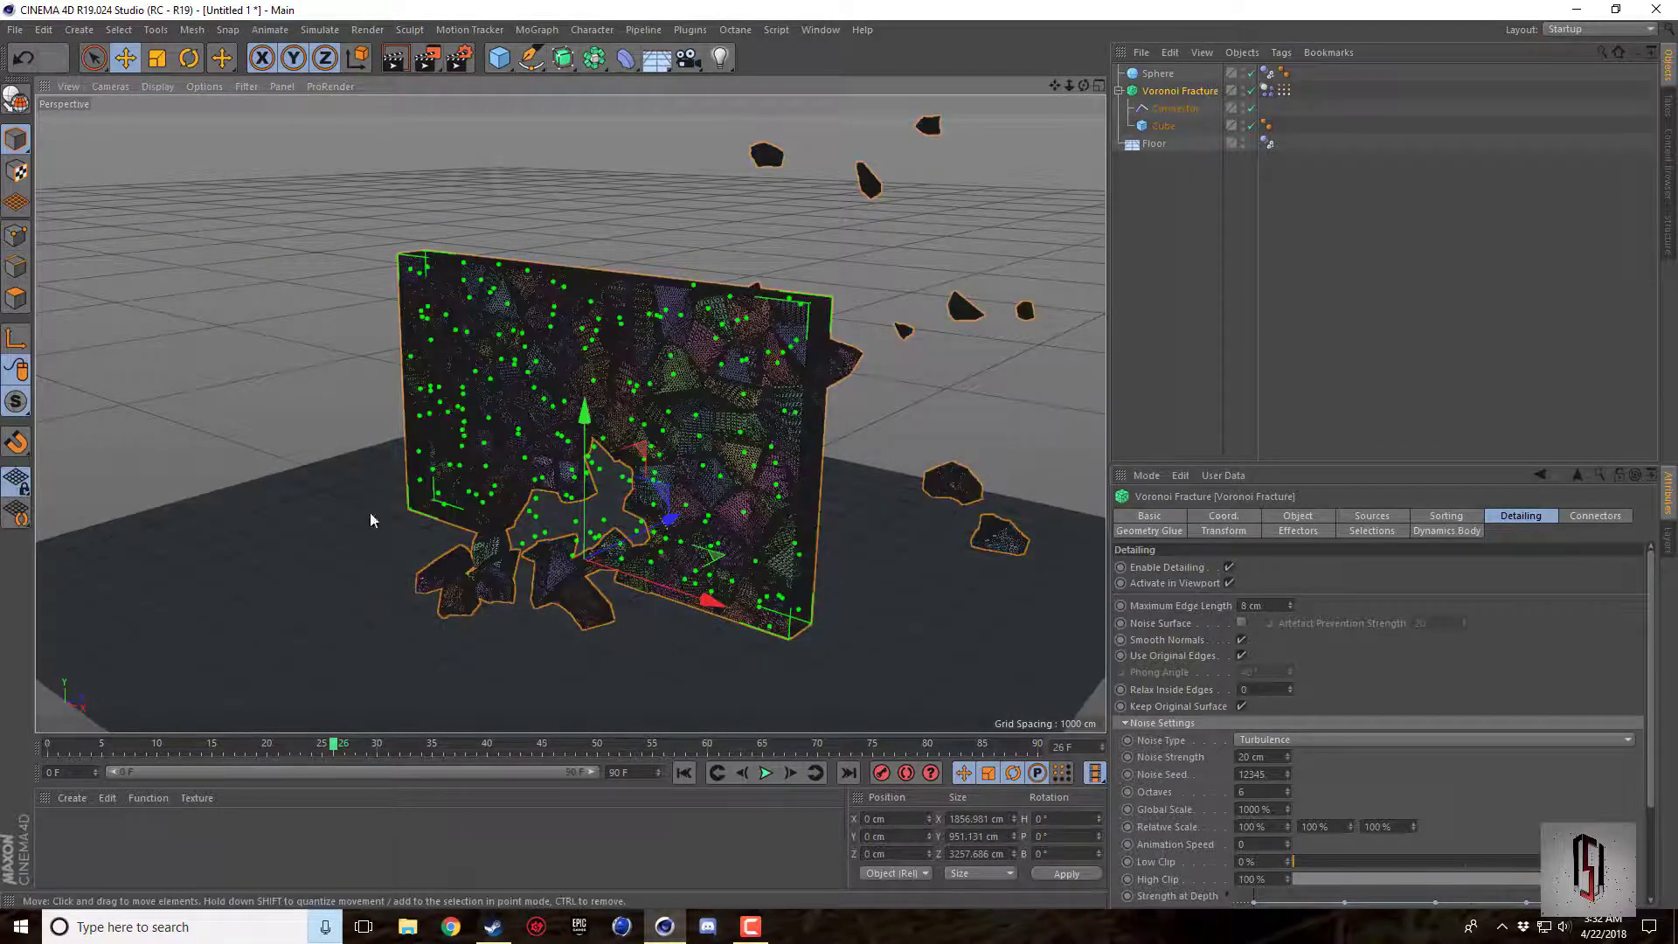
click(1291, 602)
click(1292, 602)
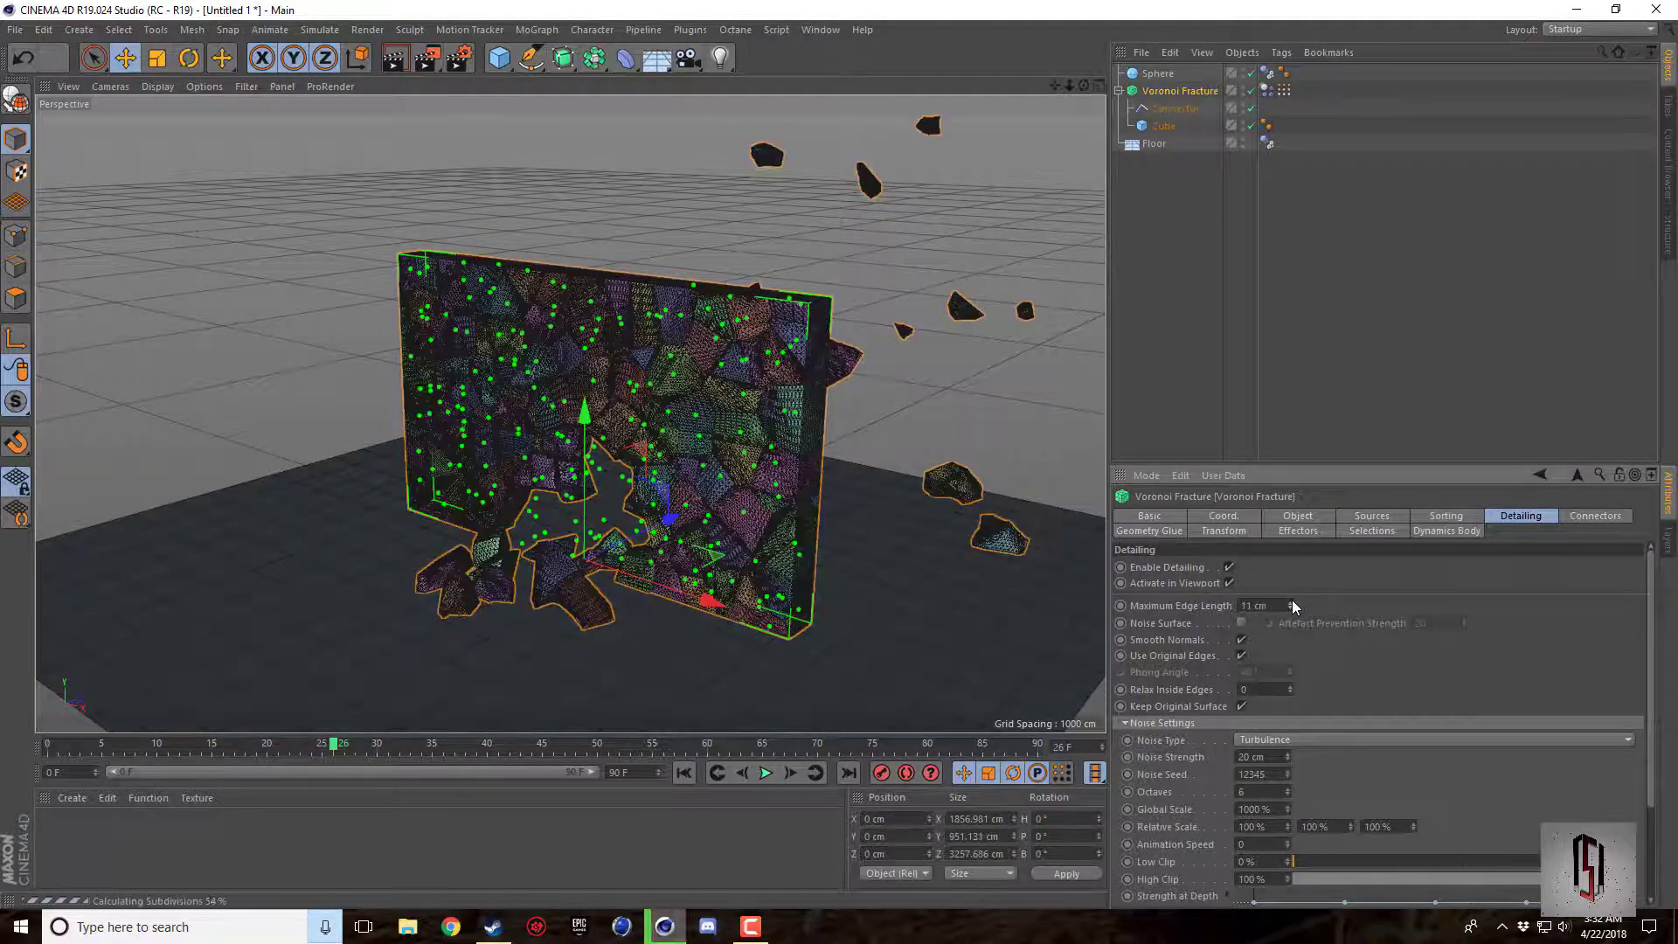
click(1292, 602)
Try a coarse 50 cm Maximum Edge Length, then set it back to 10 cm.
click(1259, 606)
text(50)
key(Return)
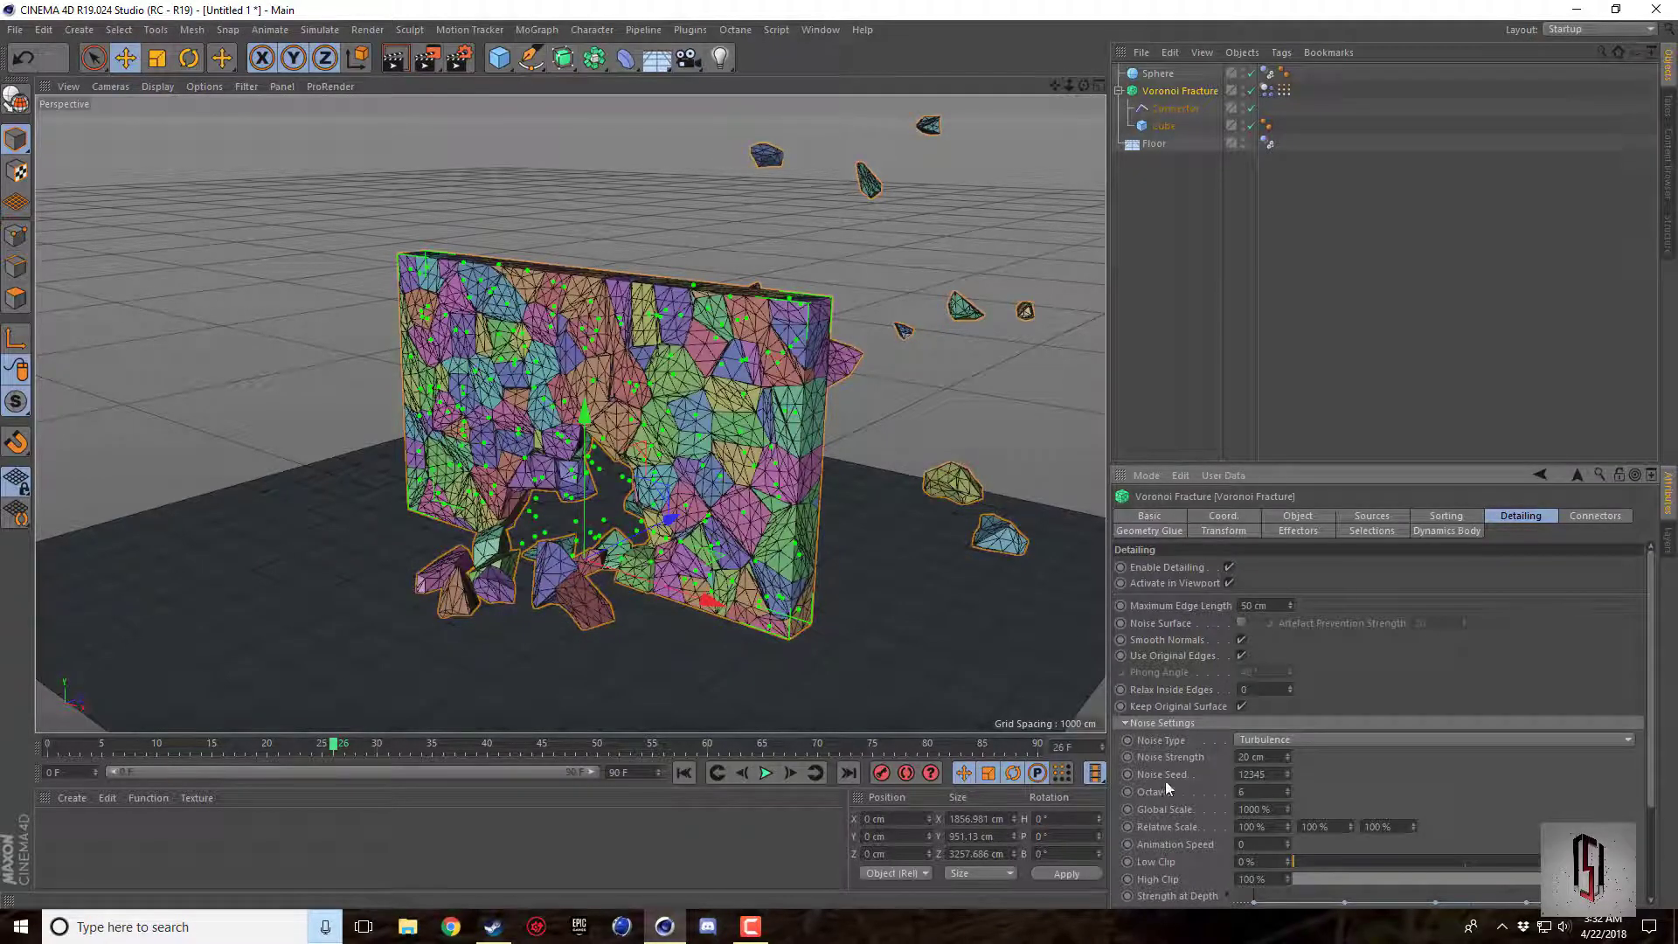
click(1275, 603)
text(10)
key(Return)
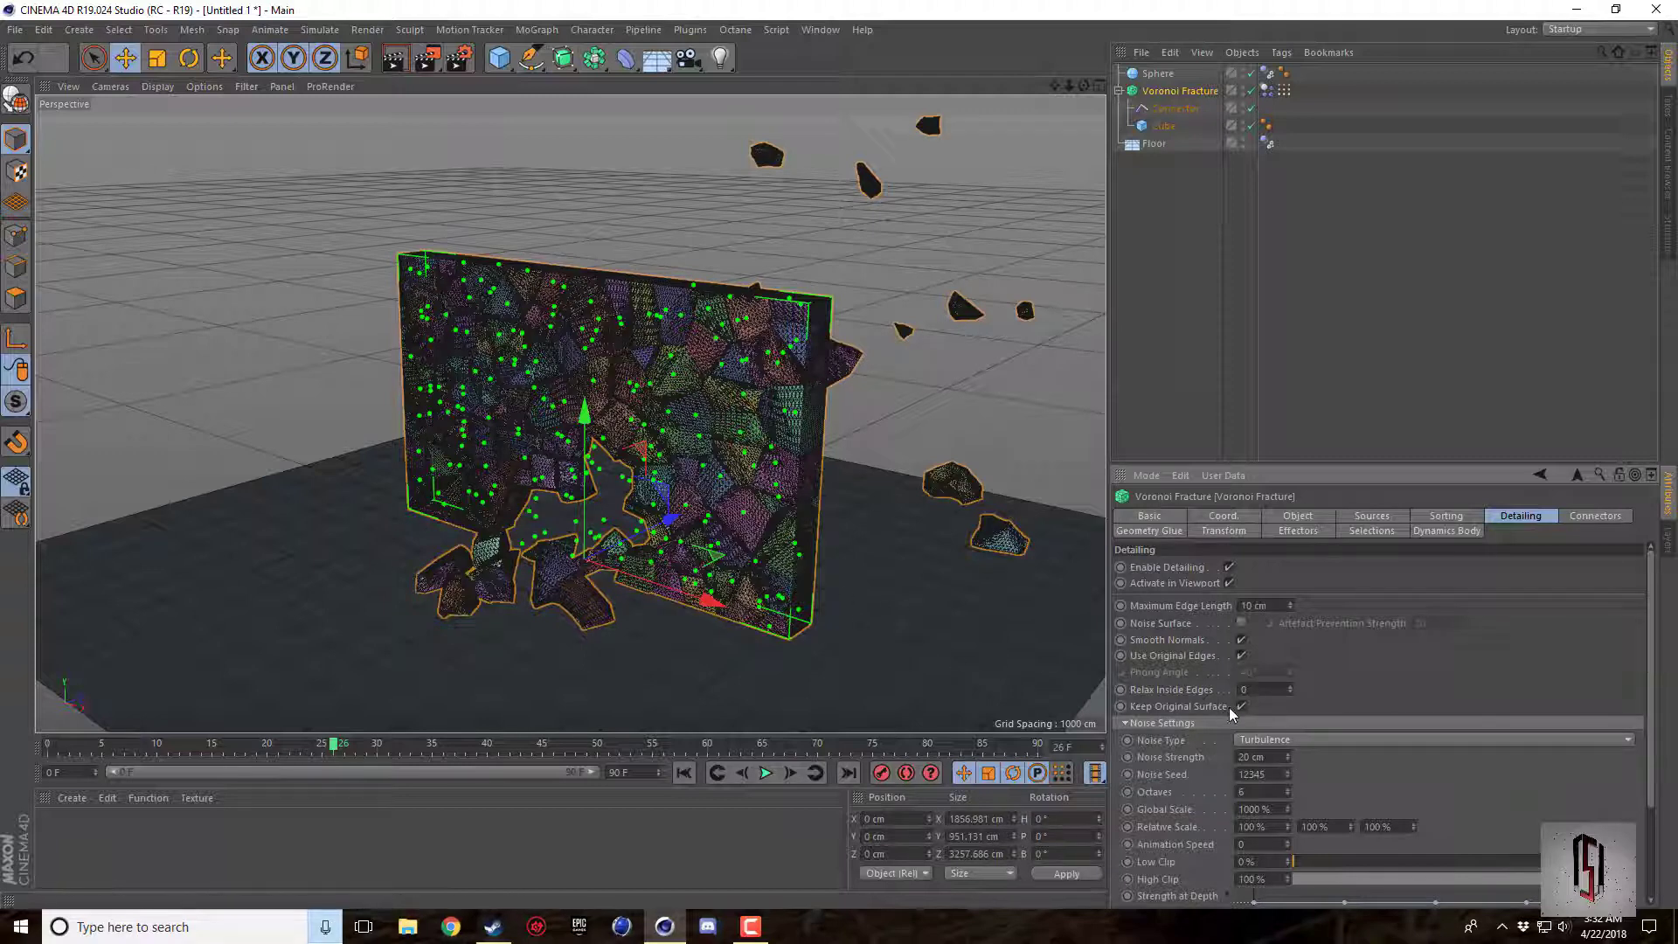
Turn on Noise Surface, switch the viewport to Gouraud Shading, and render a preview of the wall.
click(1242, 622)
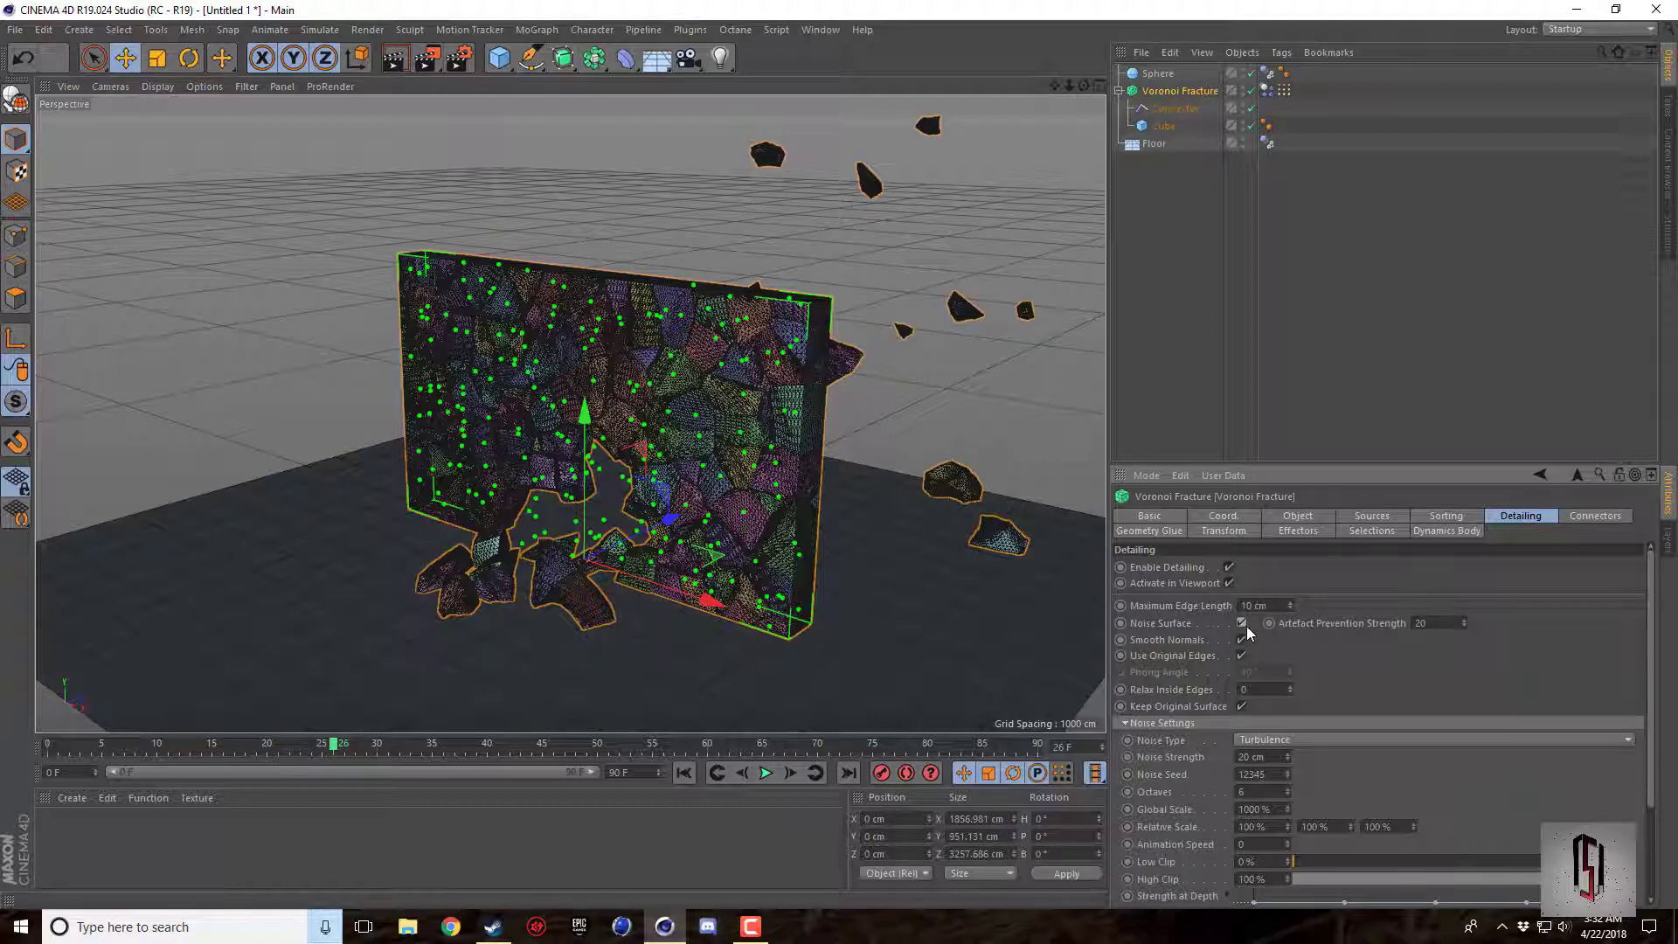
click(894, 502)
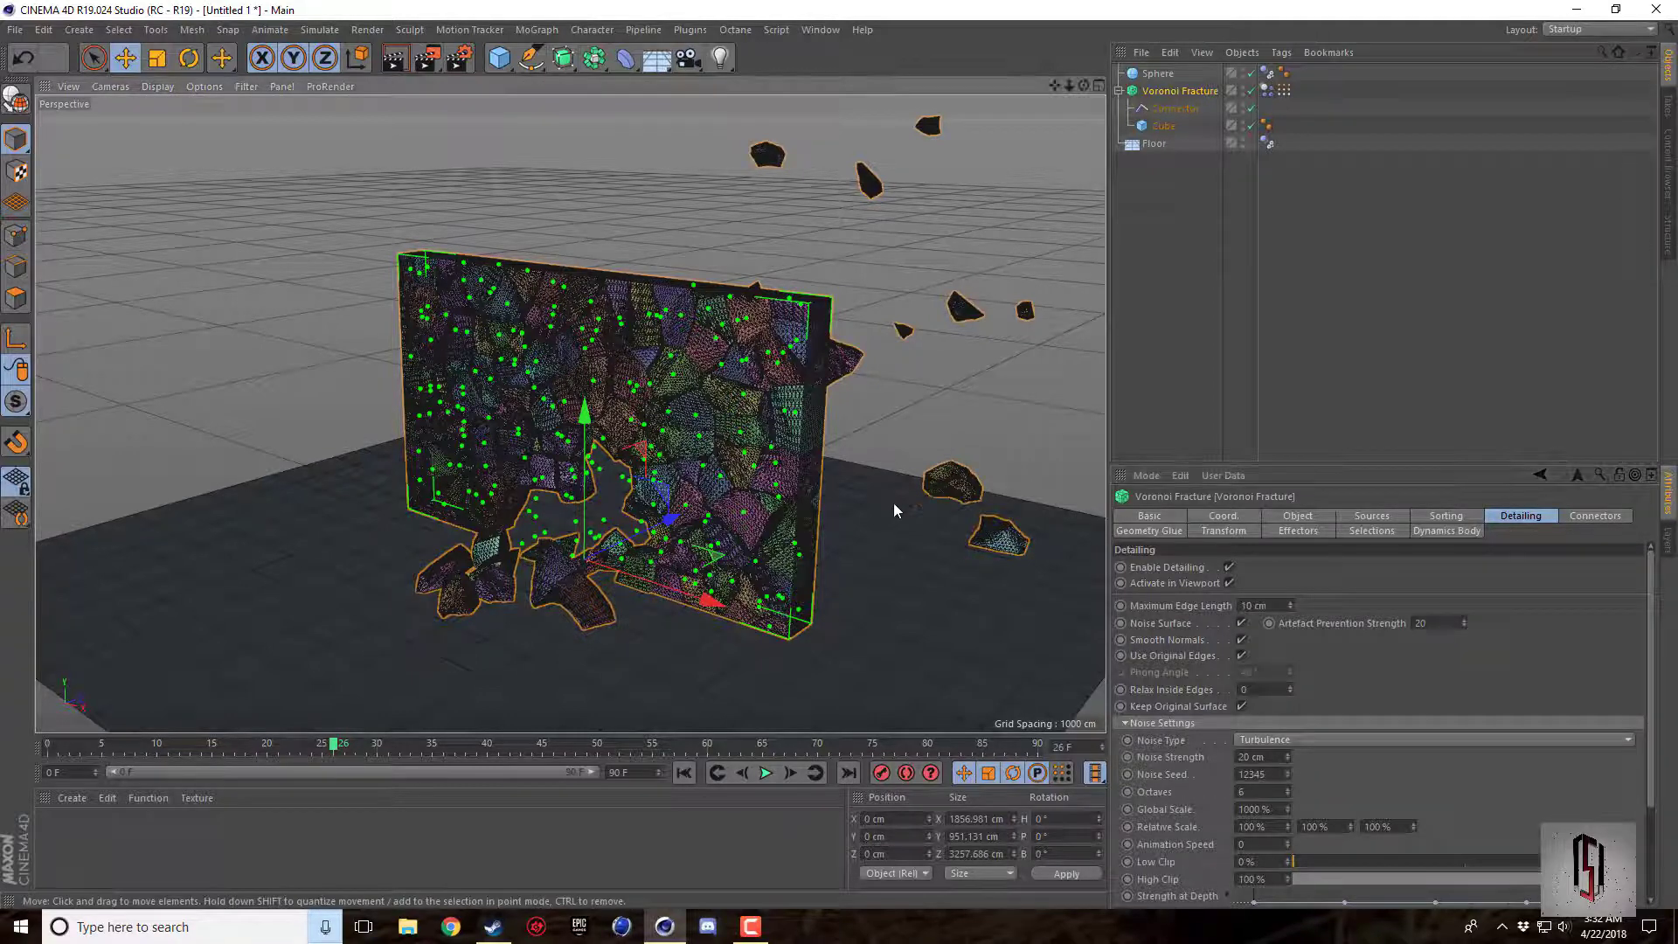
click(158, 85)
click(164, 107)
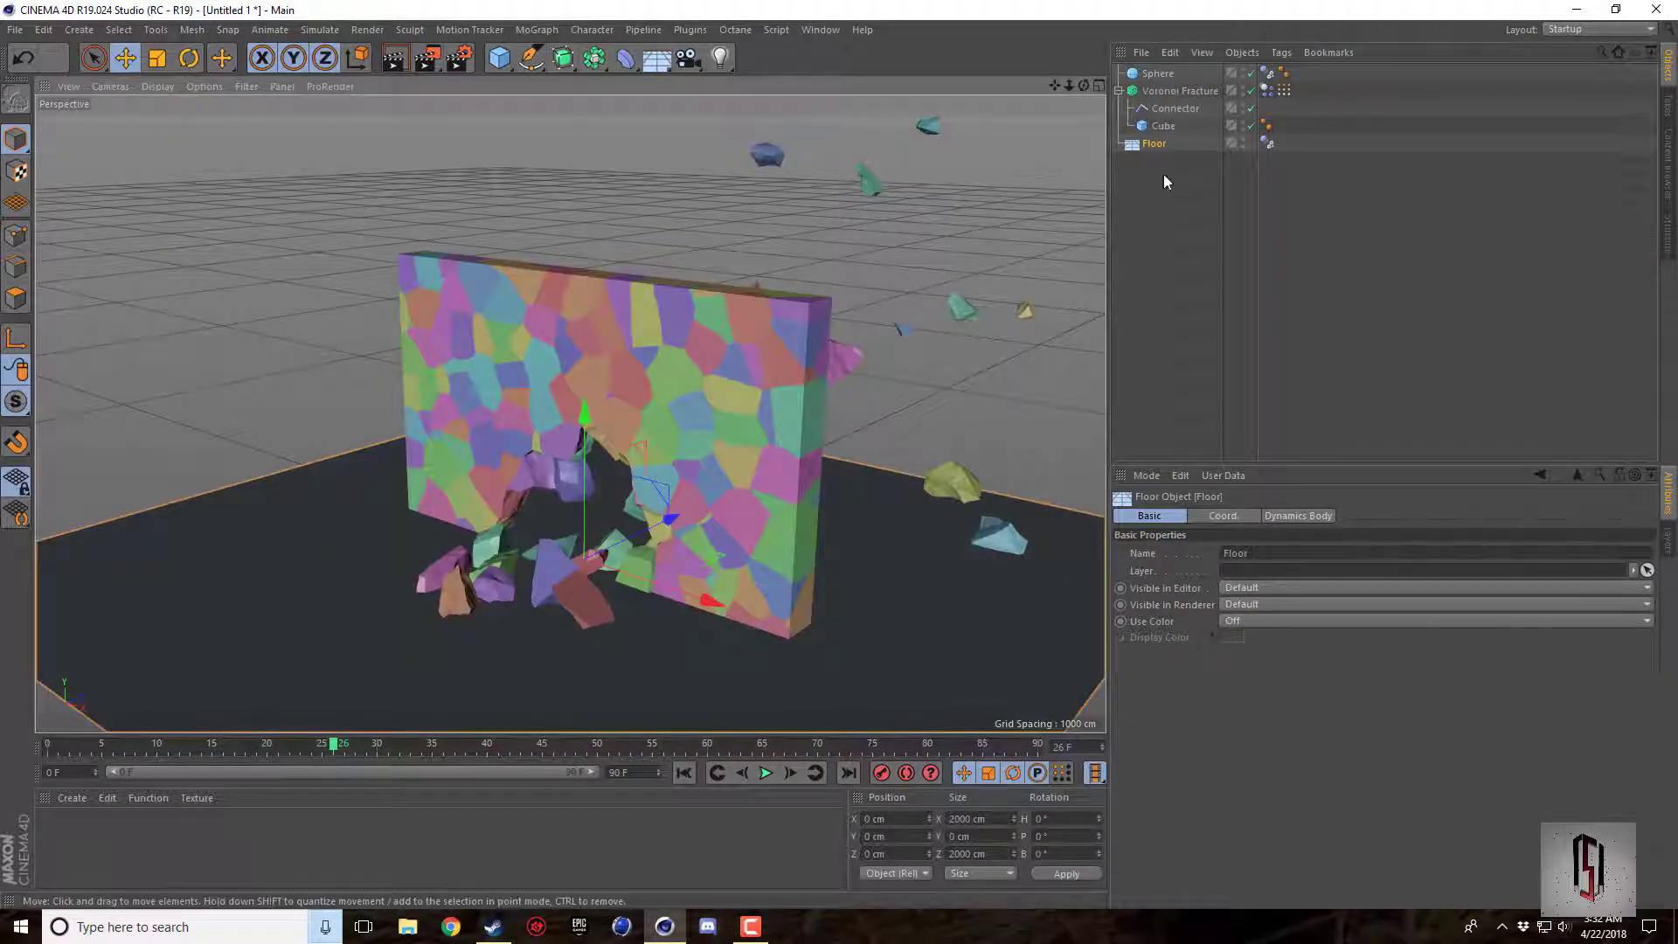
click(1166, 92)
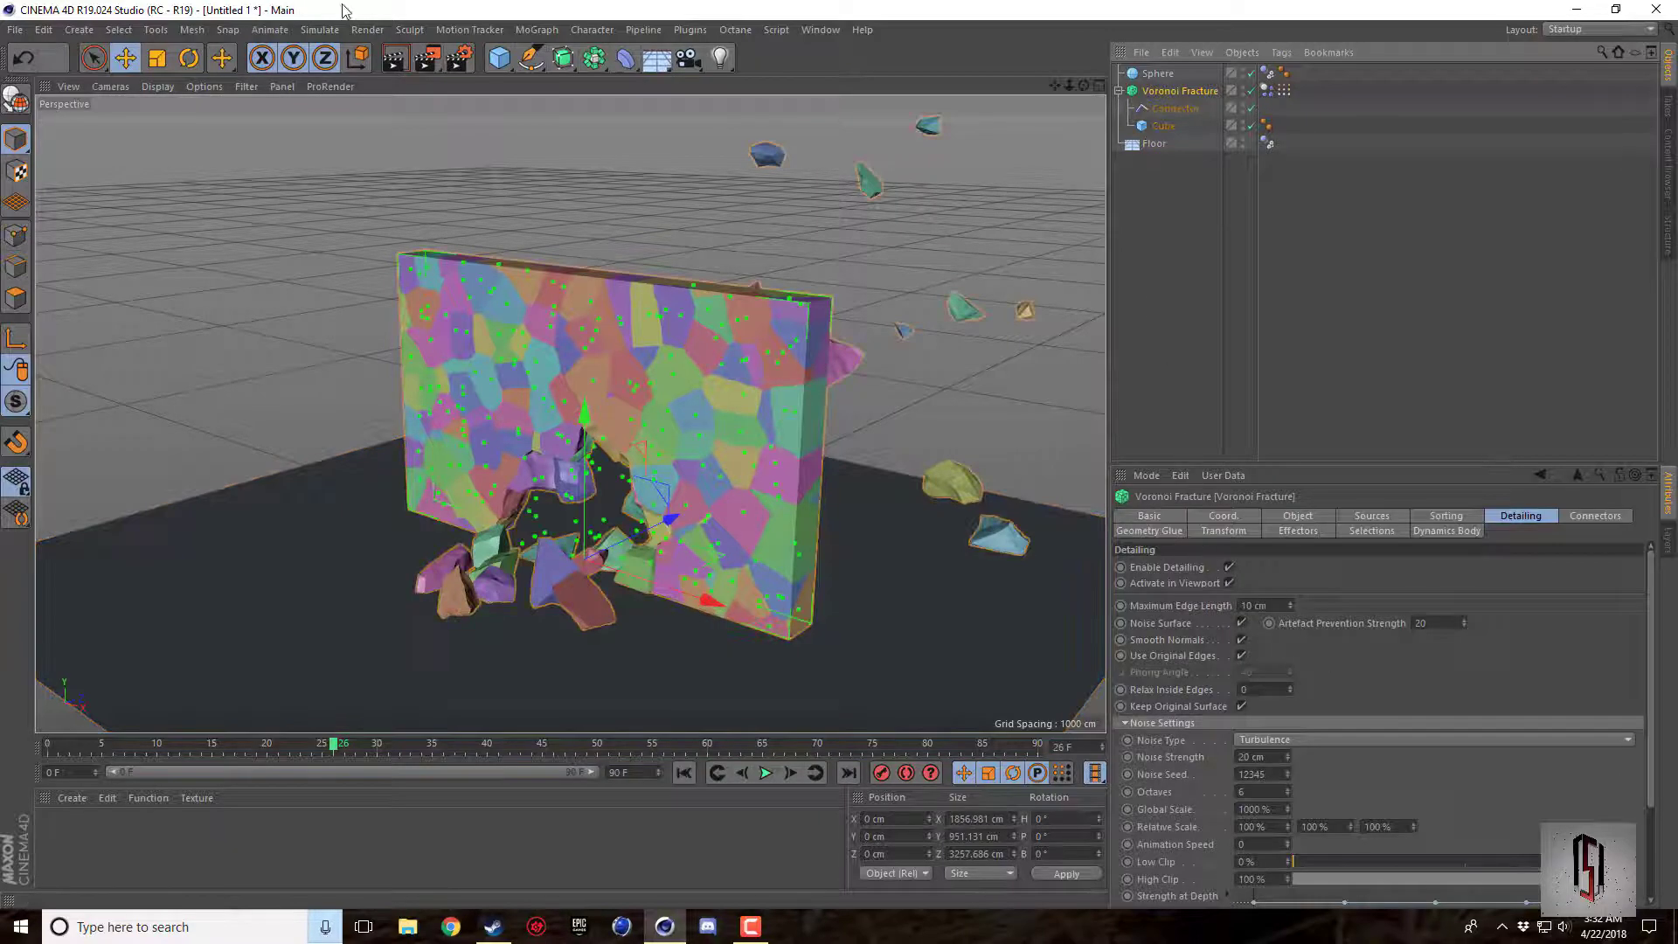
click(393, 57)
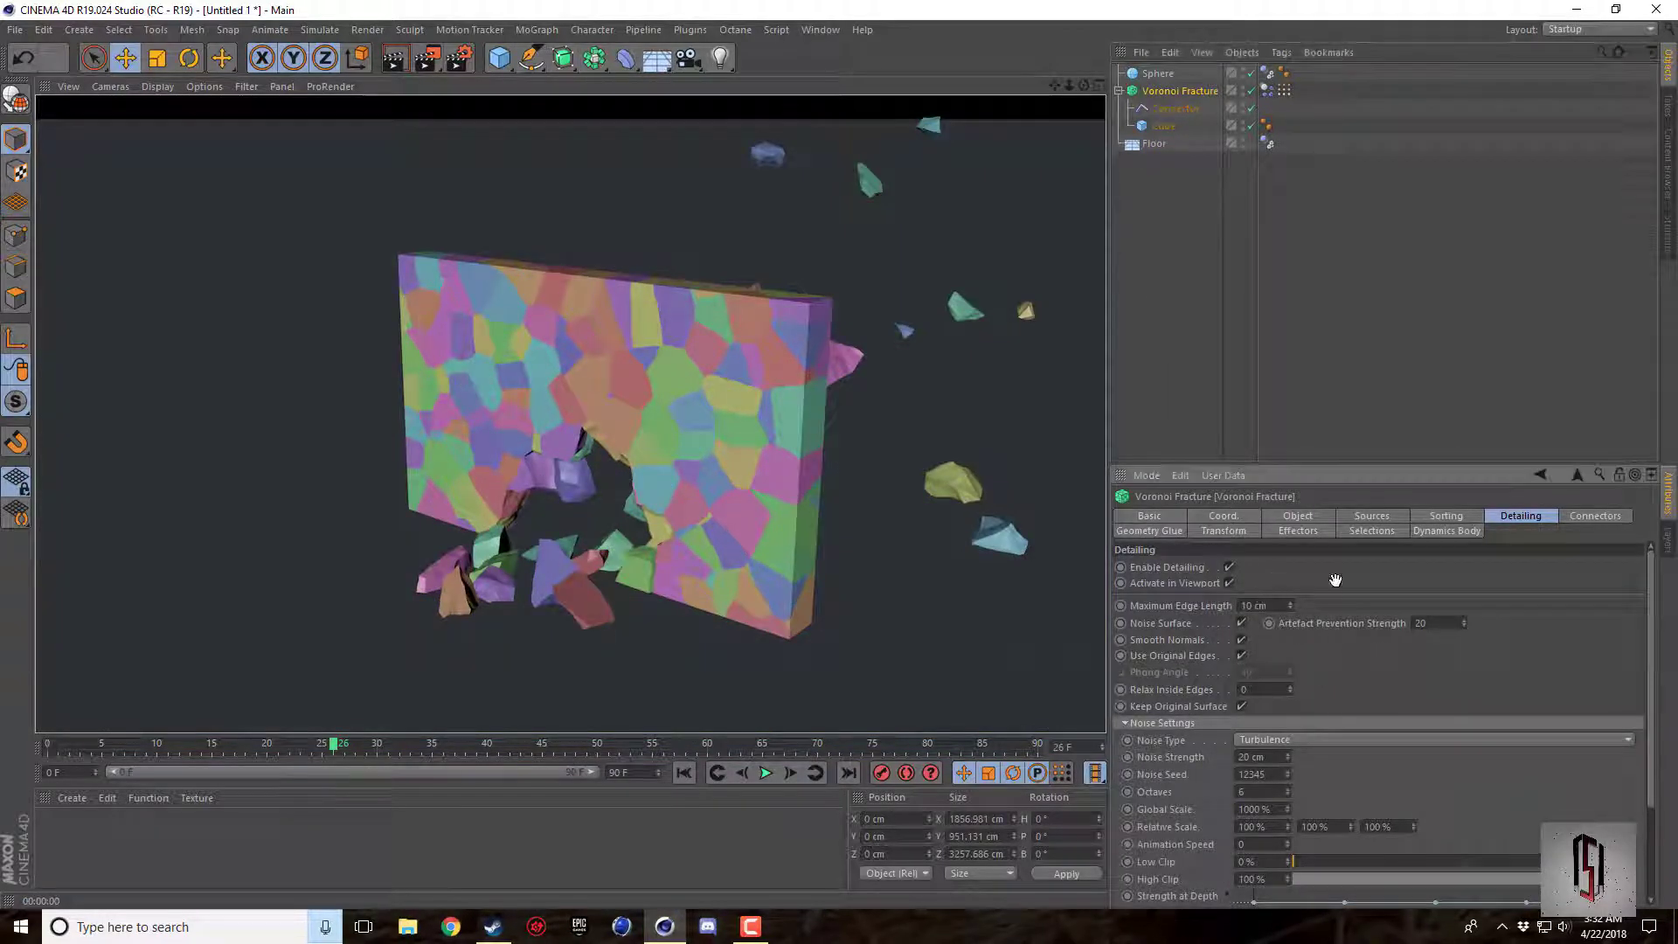
Toggle Smooth Normals and Noise Surface off and back on to compare the fragments.
click(1242, 640)
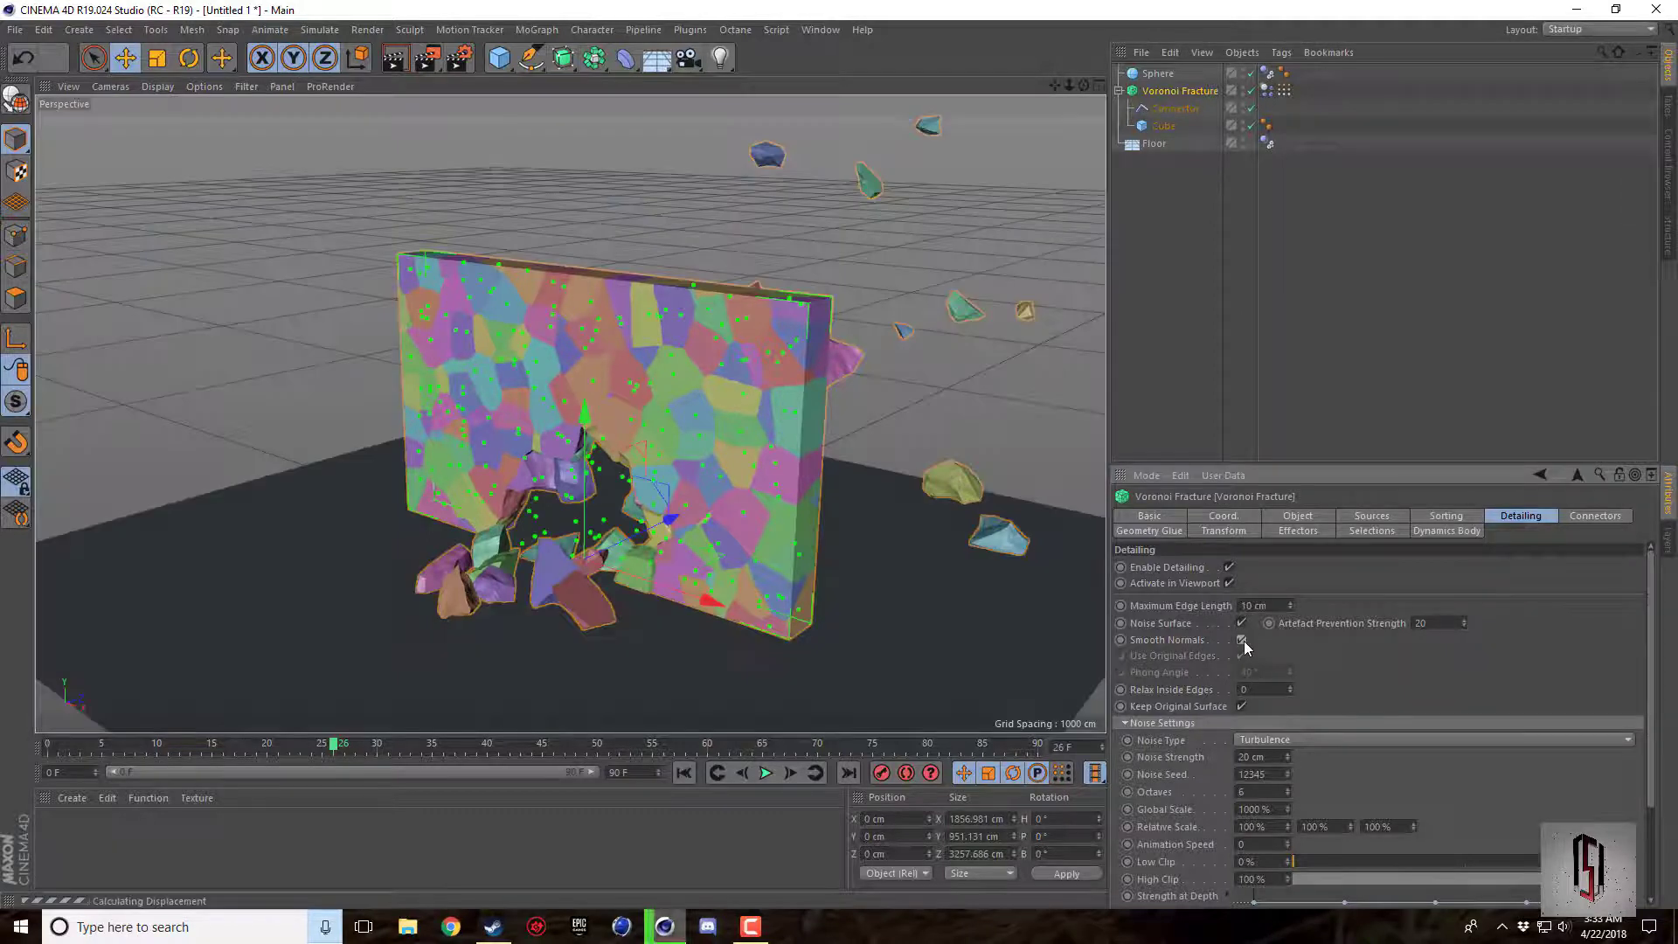
click(1242, 640)
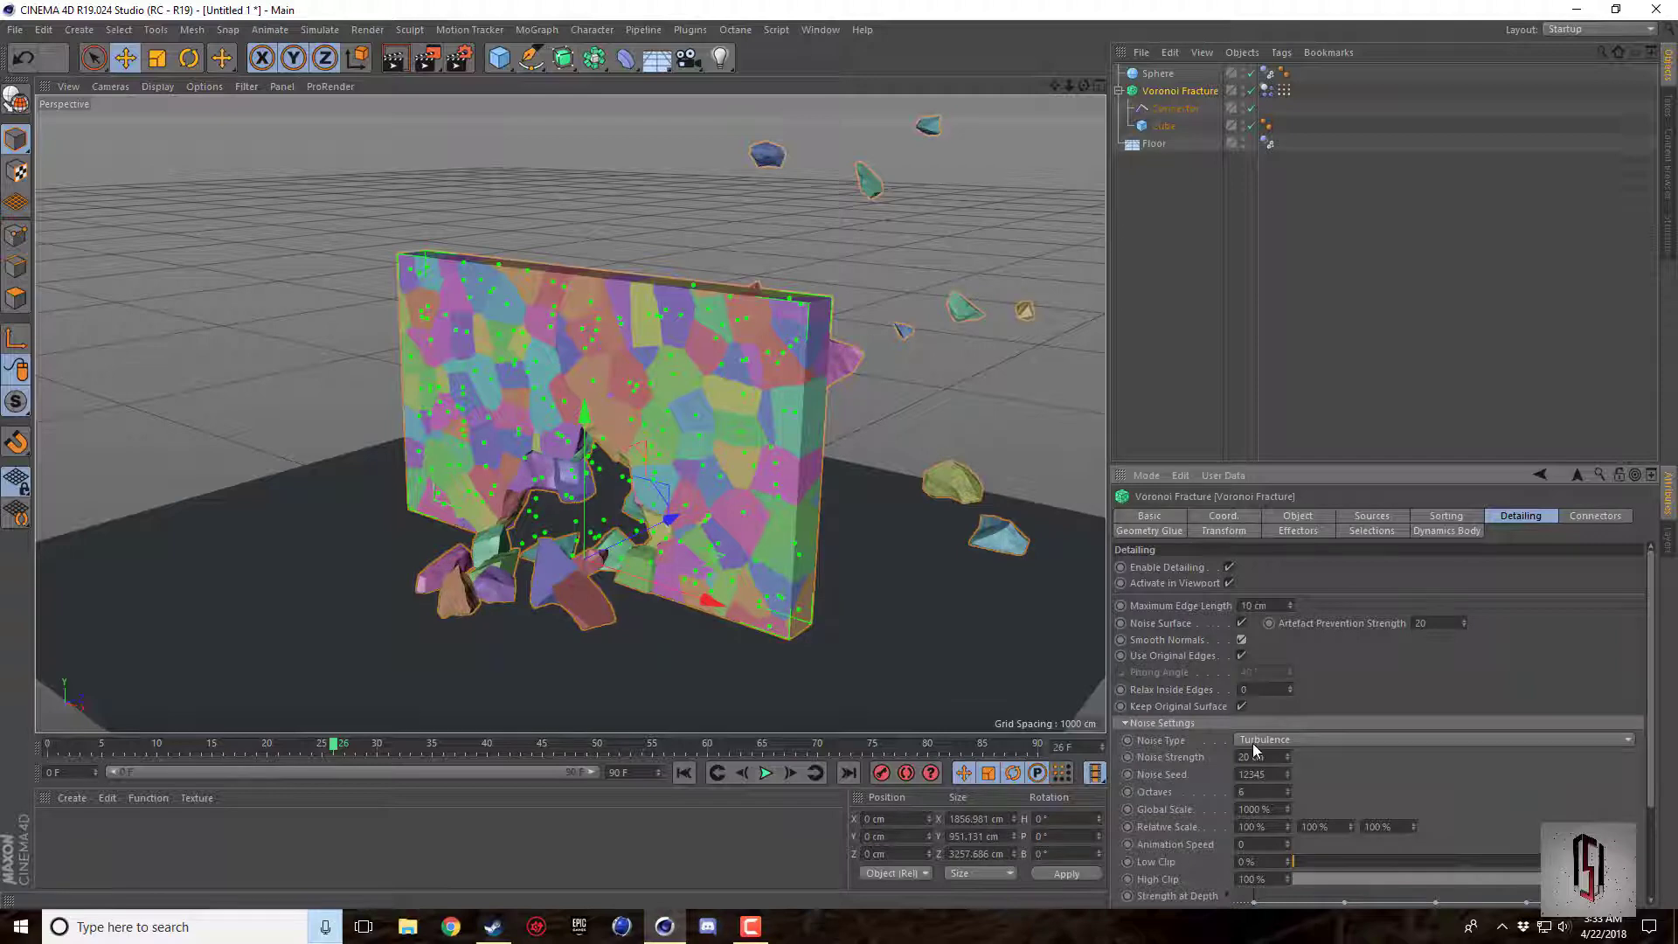
right_click(1248, 640)
scroll(1474, 752, down, 3)
scroll(1511, 699, up, 3)
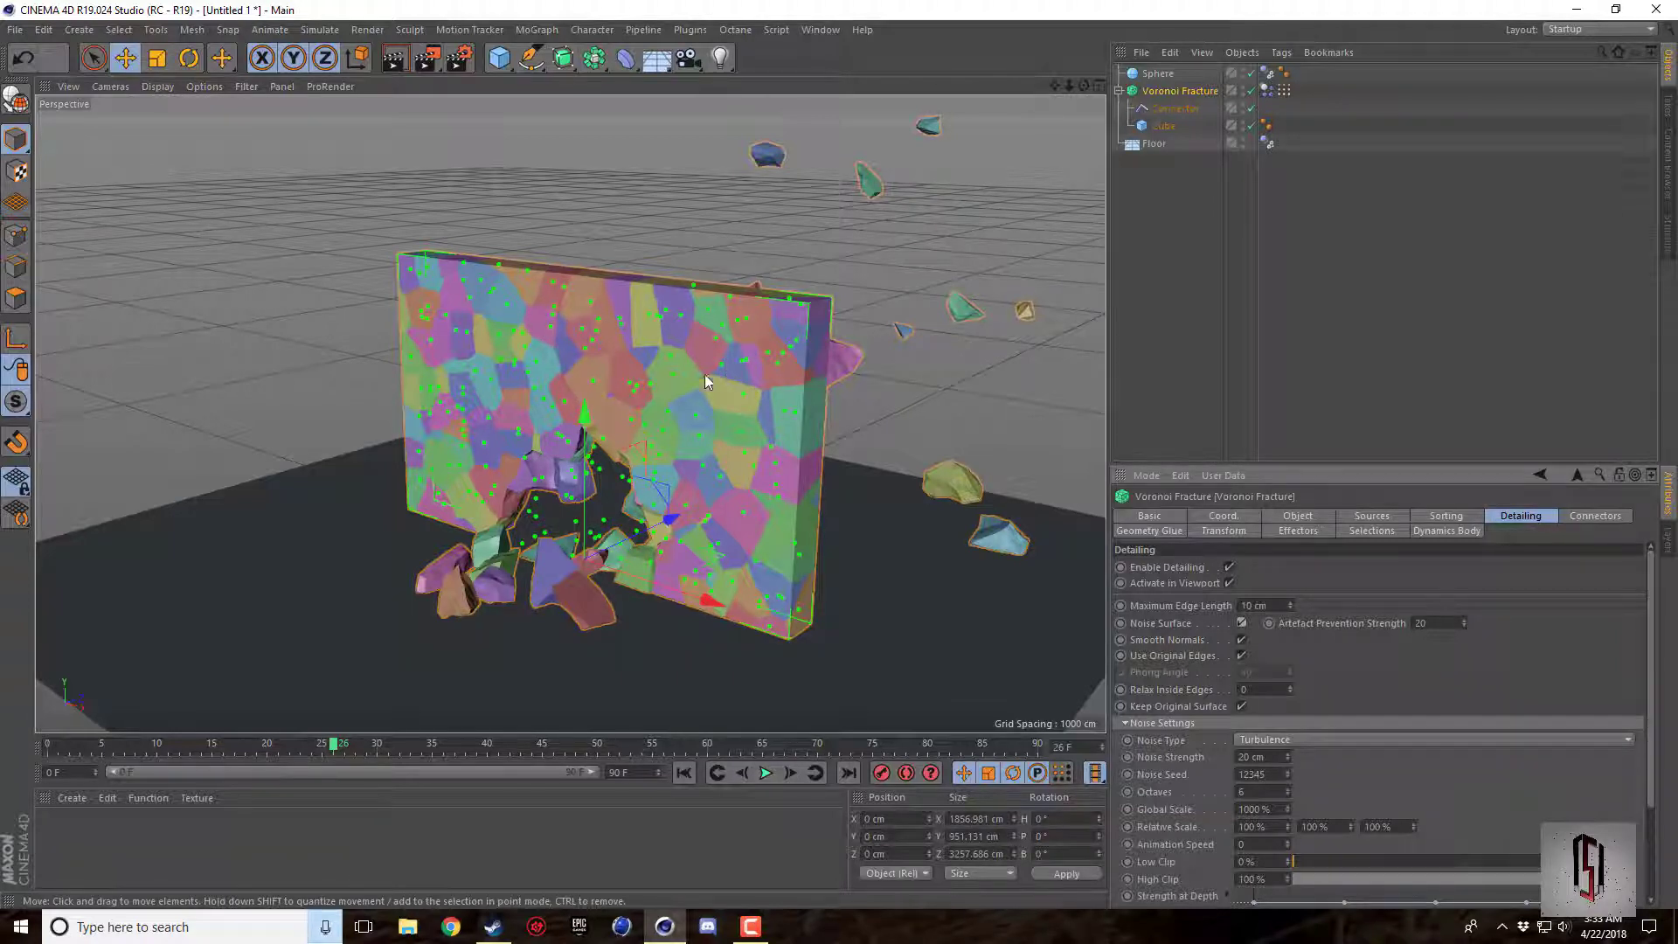
click(1242, 622)
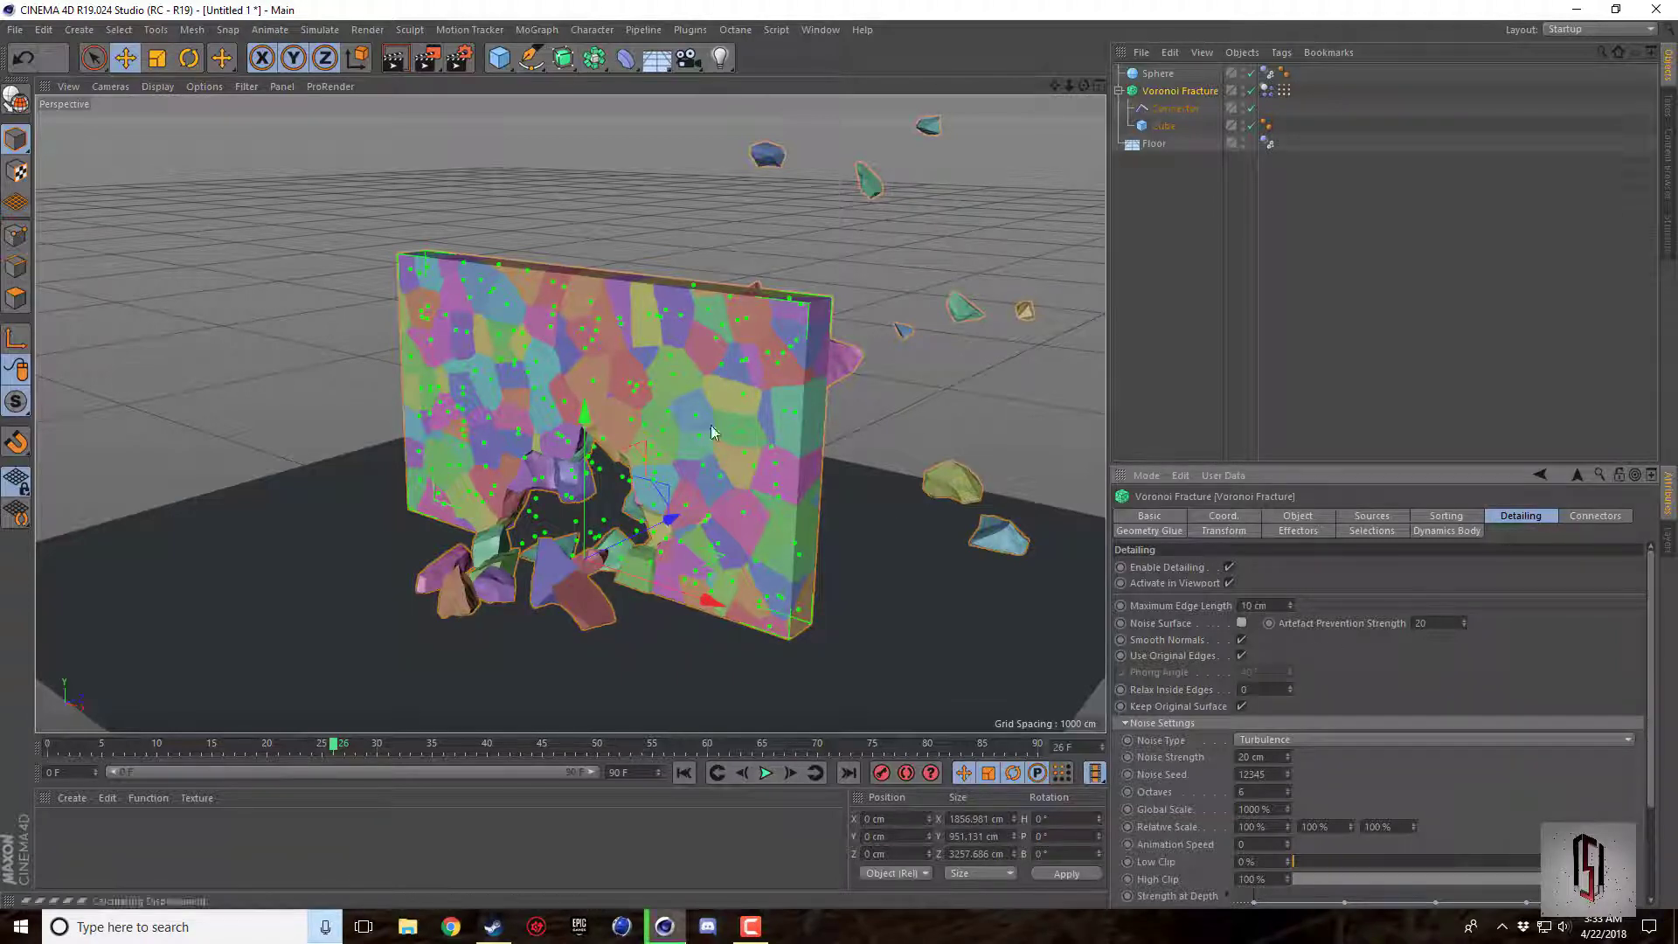
scroll(676, 411, up, 6)
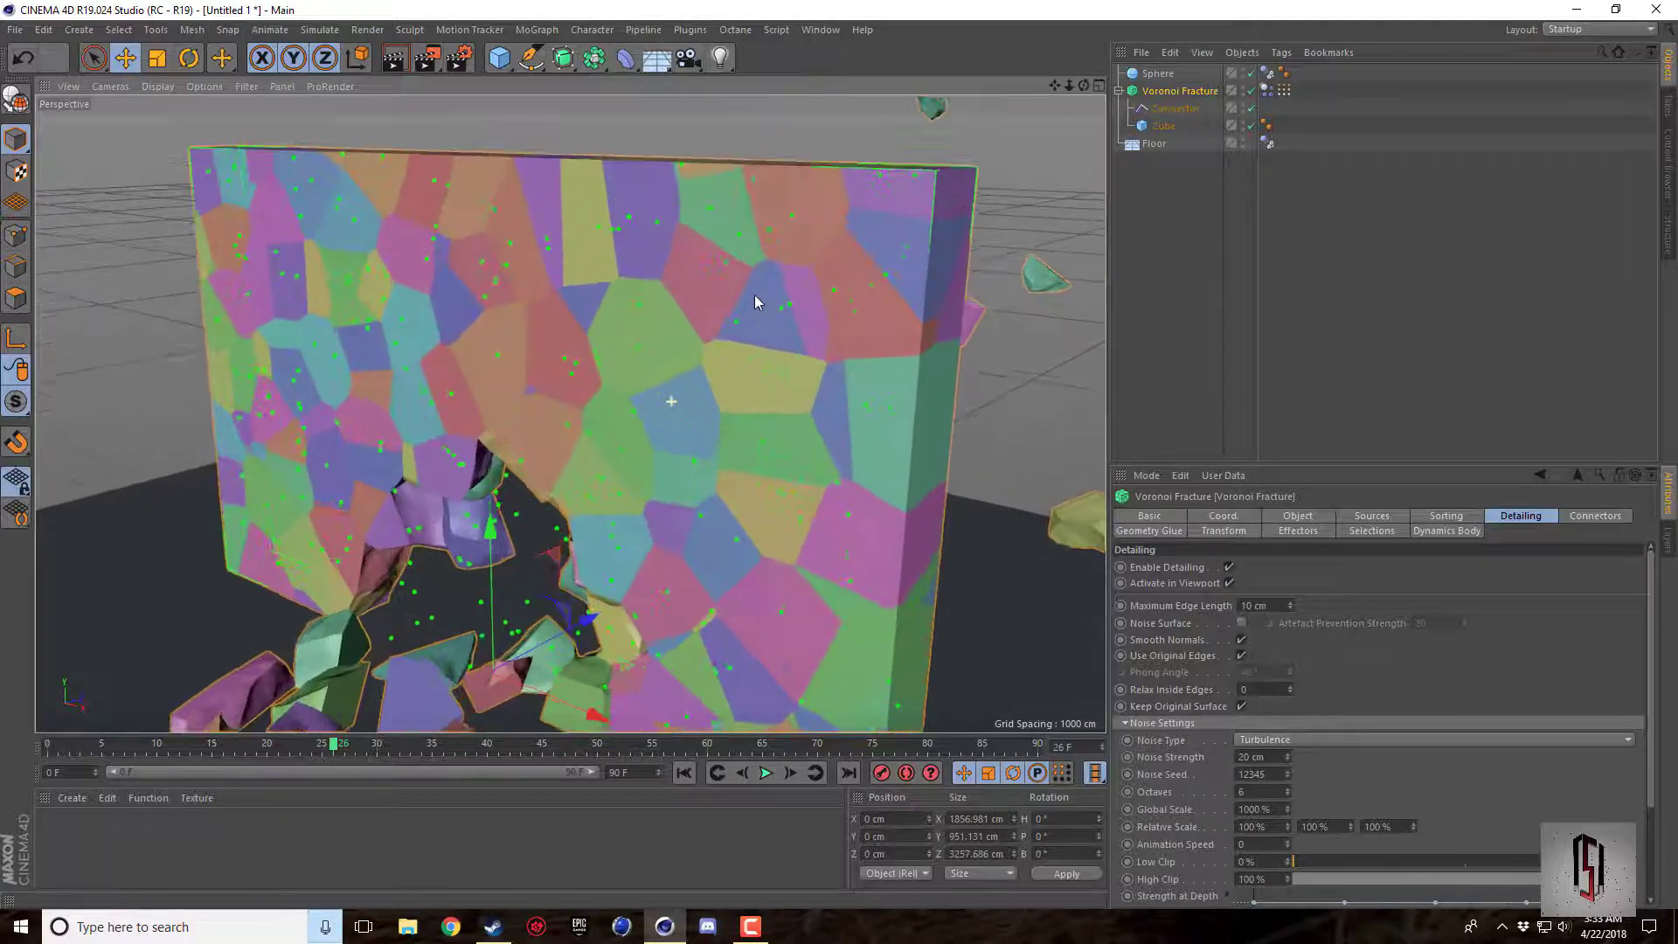
scroll(757, 301, up, 2)
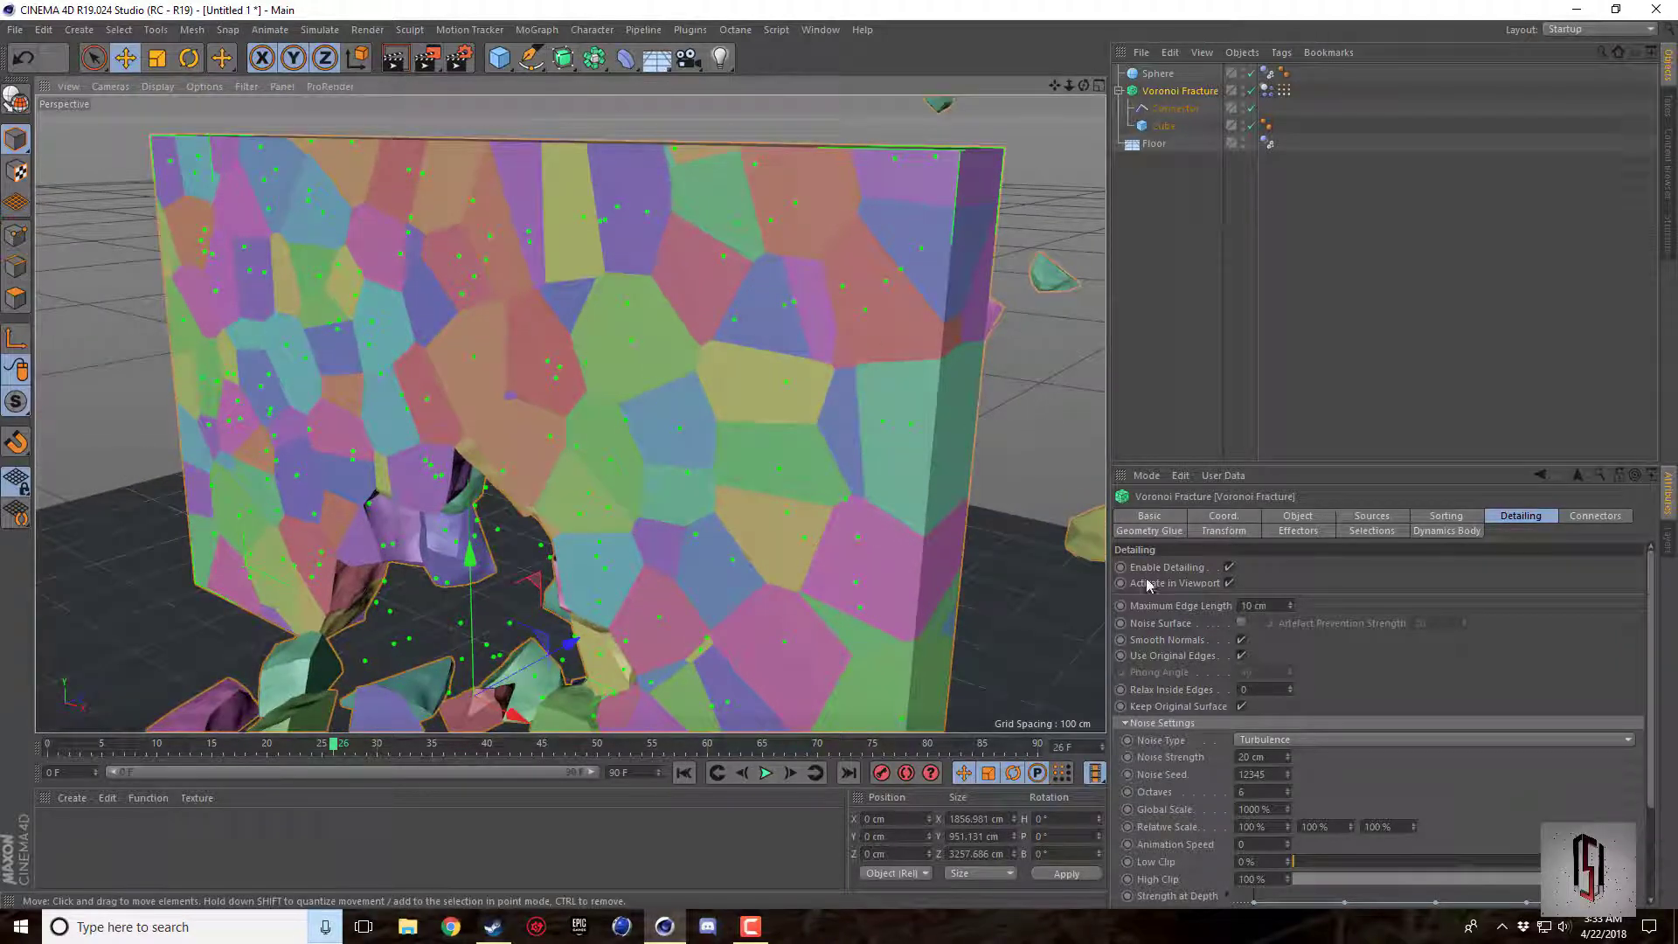
click(1242, 622)
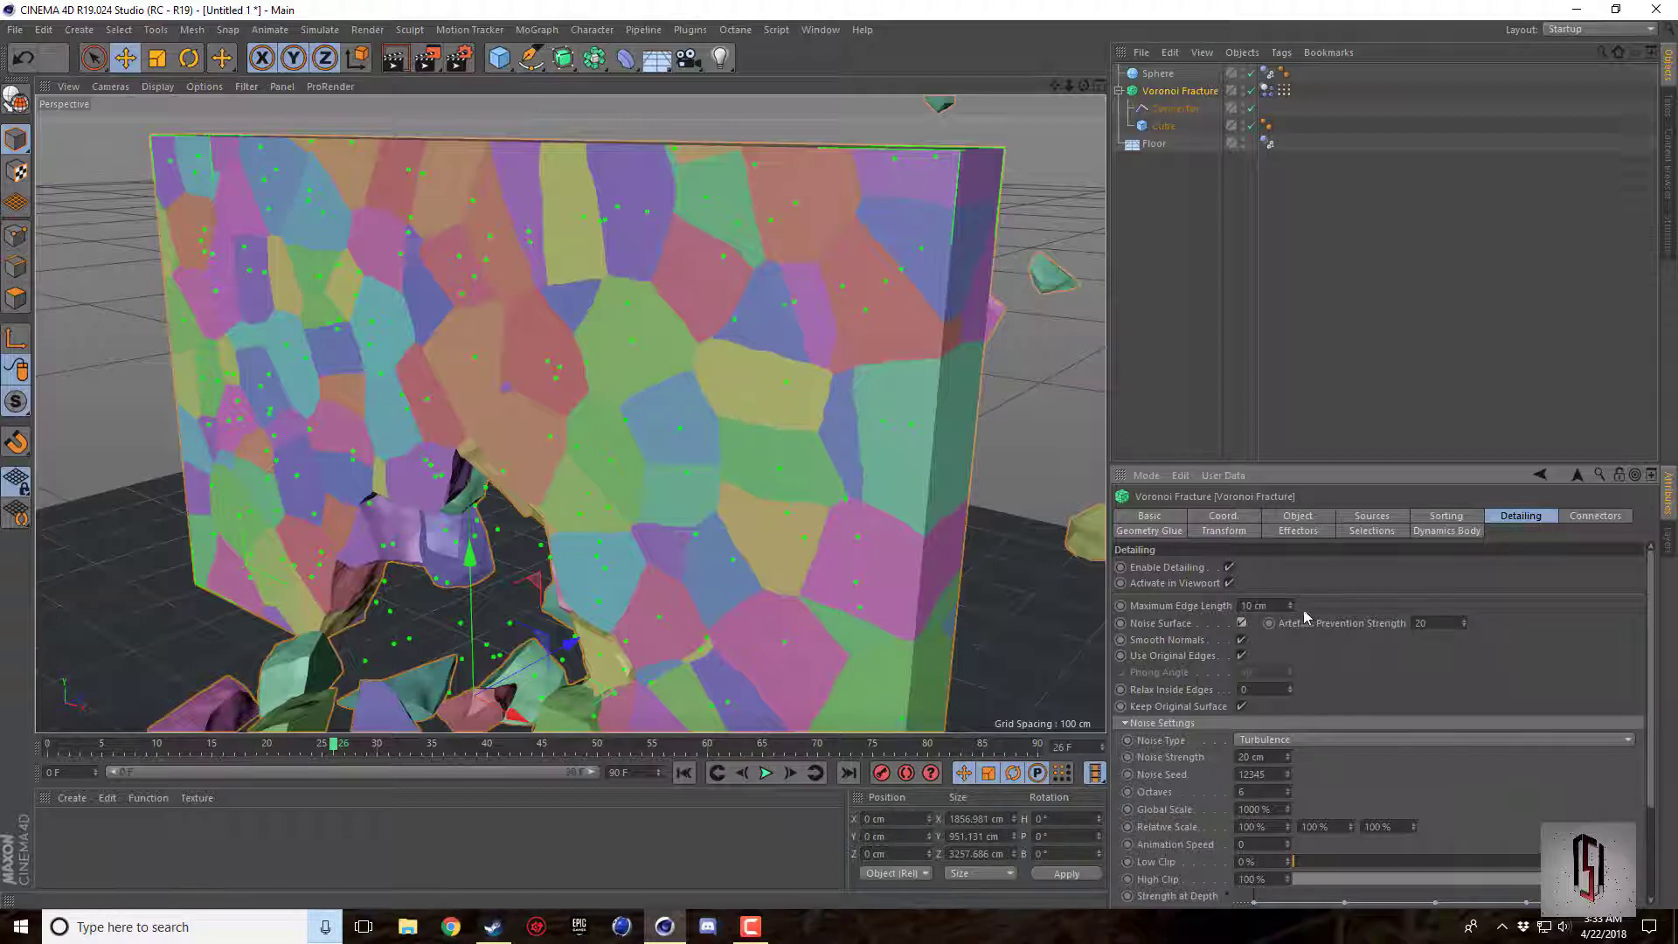
Uncheck Enable Detailing and bring up the Voronoi Fracture's Selections tab.
click(1230, 569)
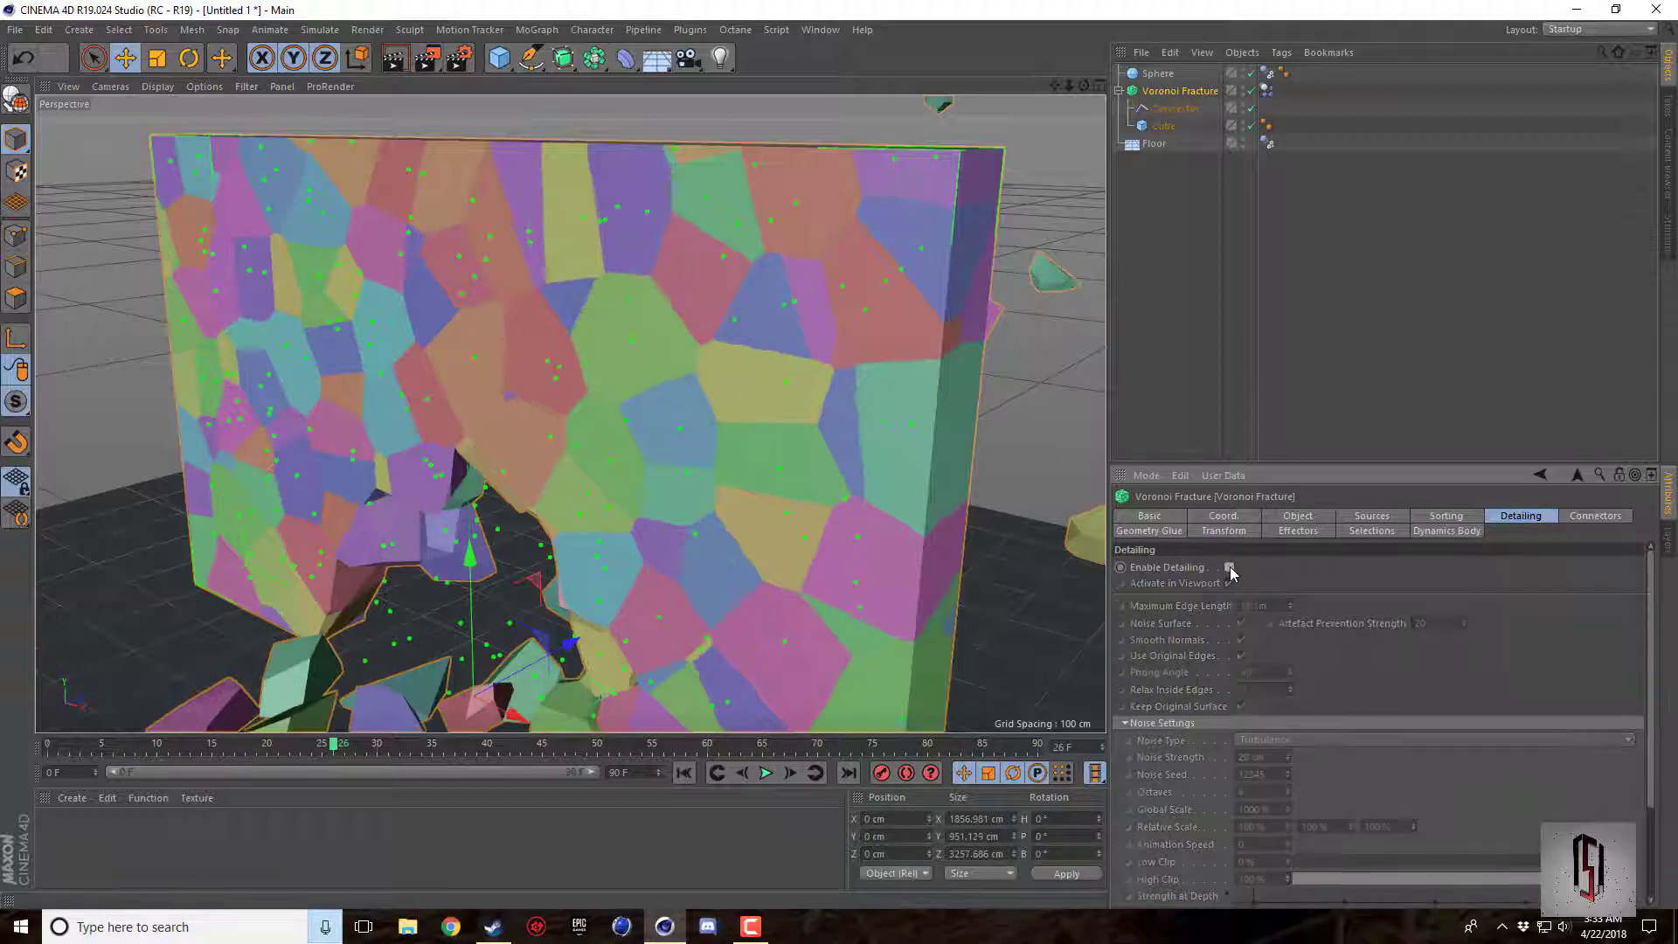
scroll(1033, 557, down, 5)
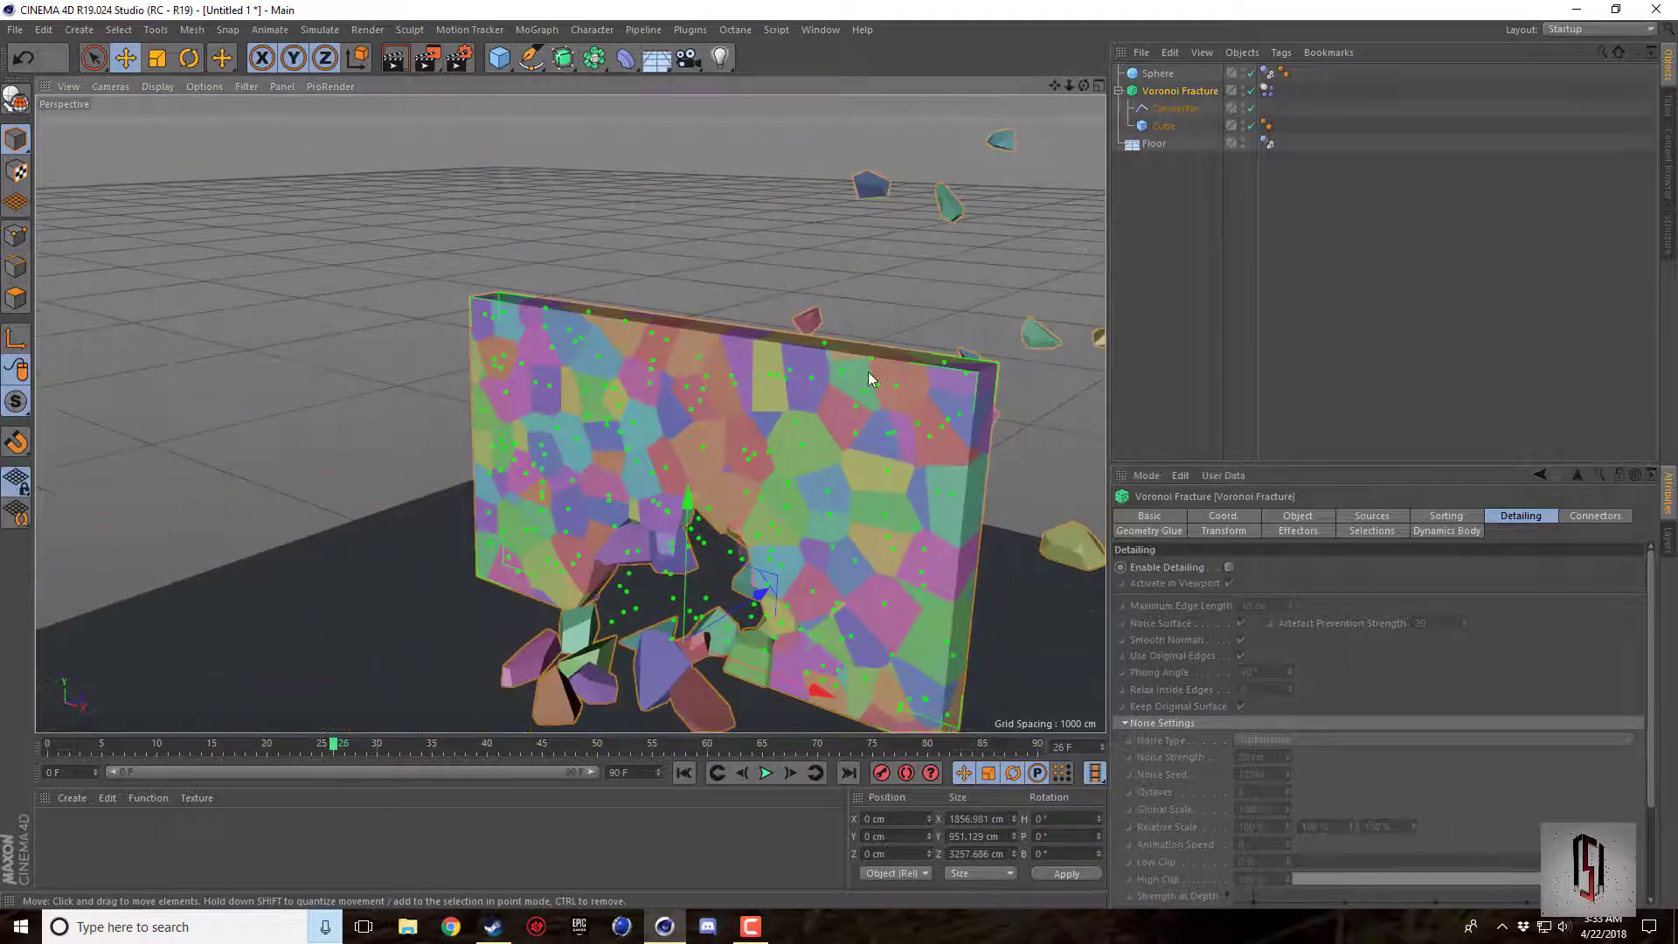
drag(1084, 85, 1027, 90)
click(1217, 532)
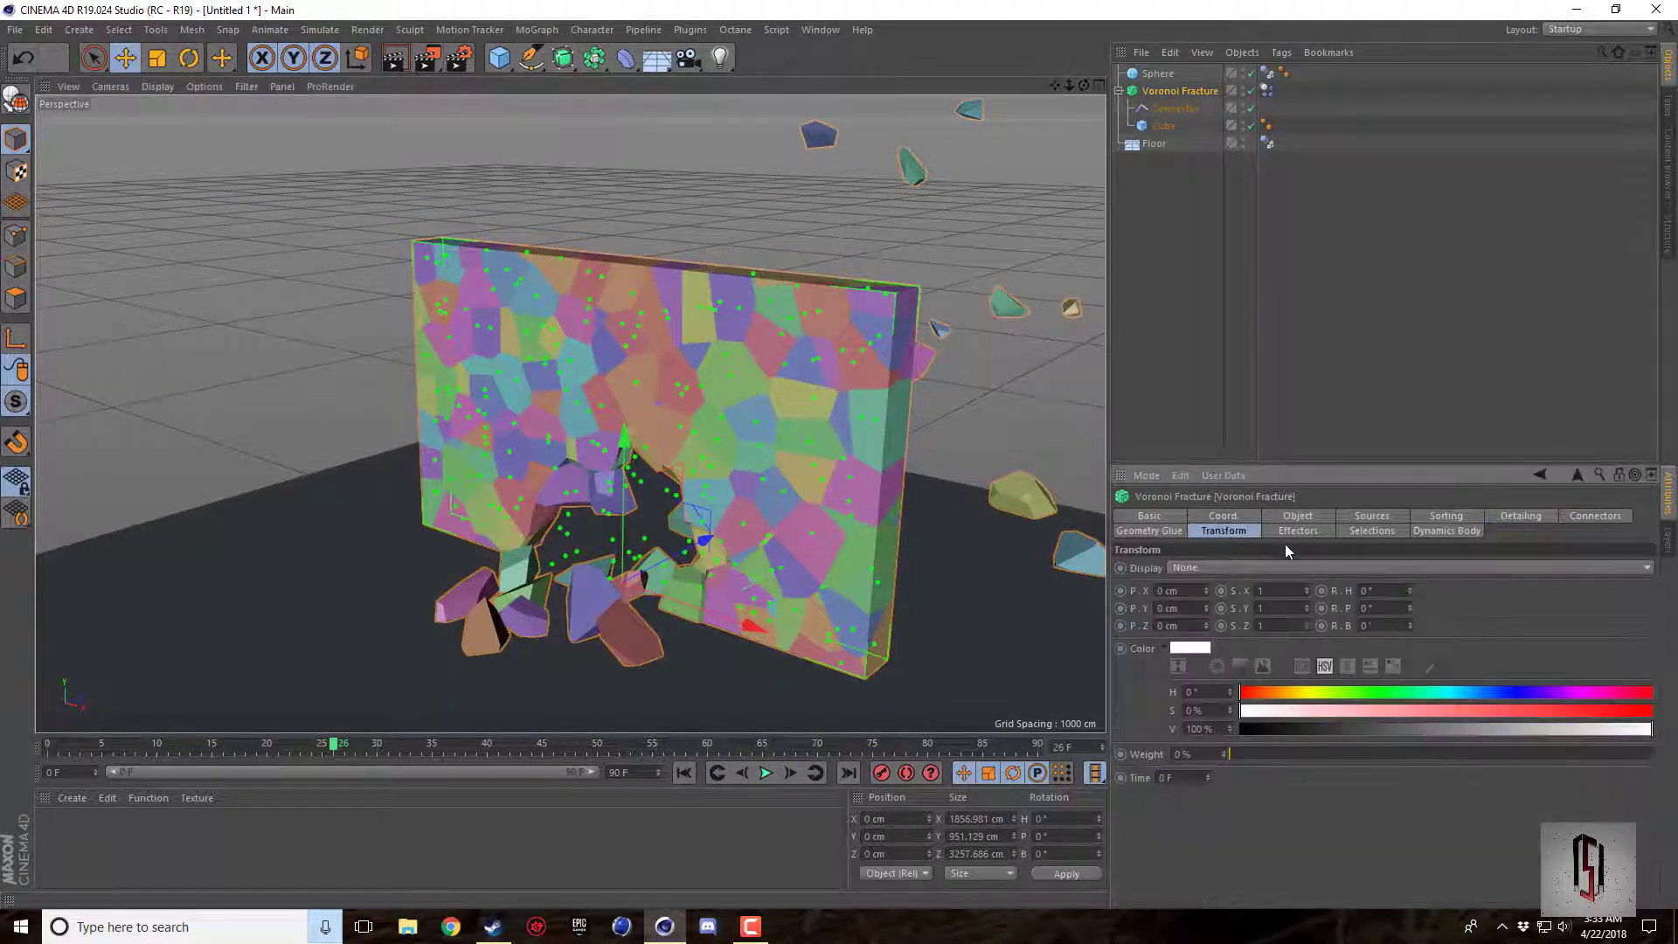
click(1372, 531)
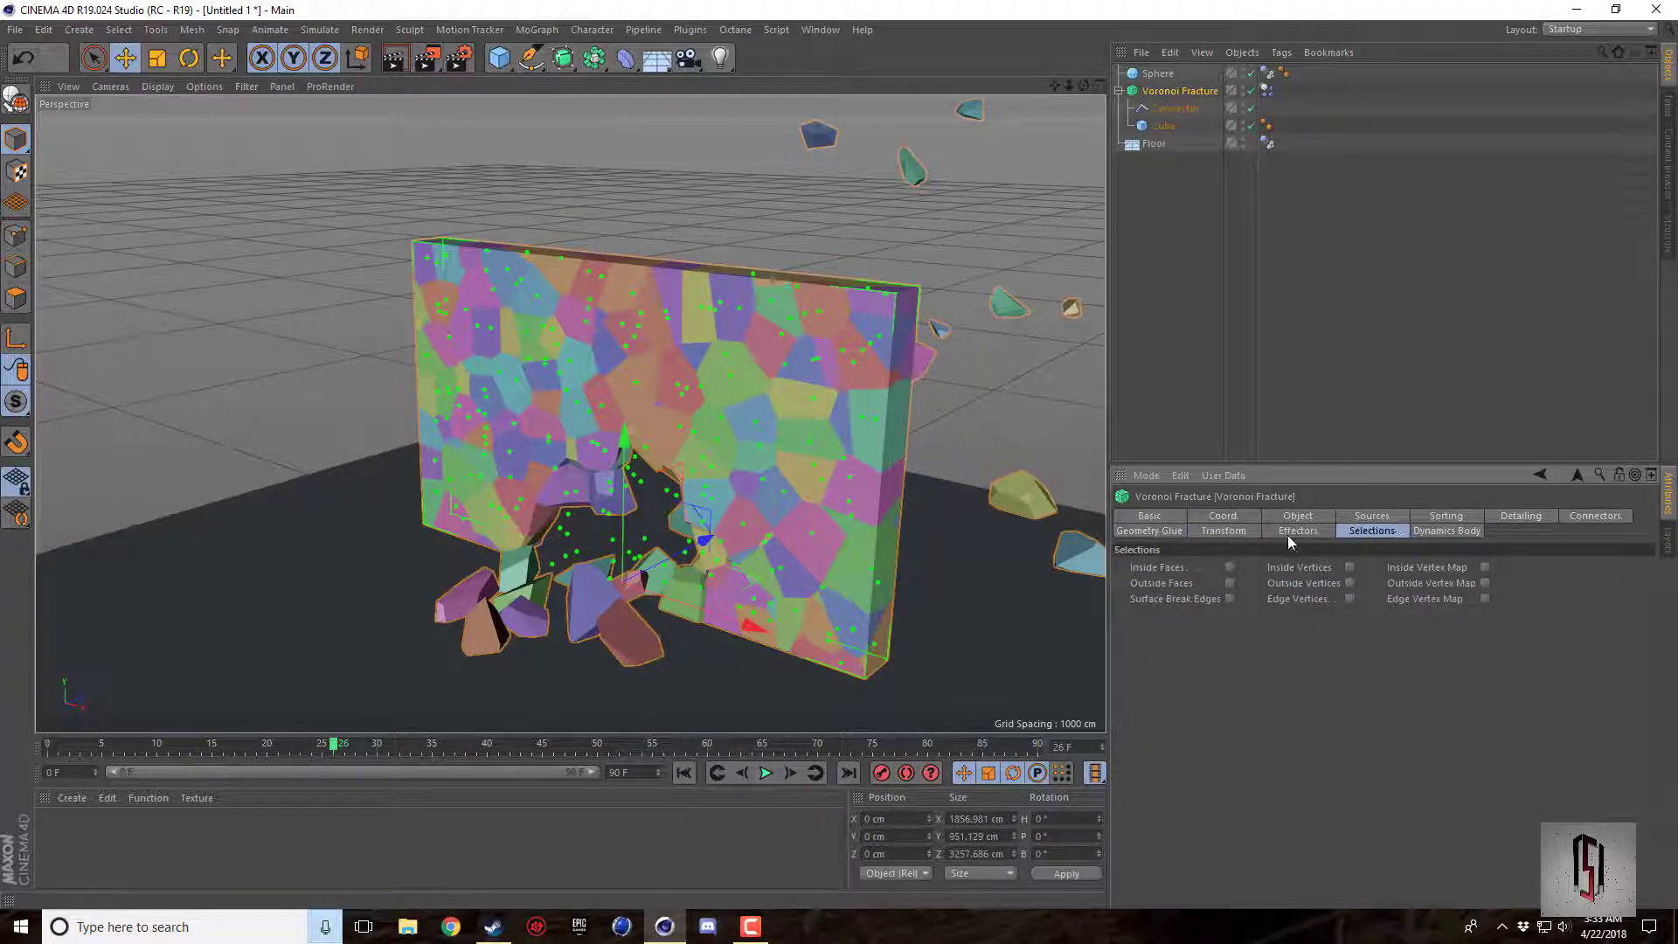
click(1296, 532)
click(1424, 530)
click(1388, 531)
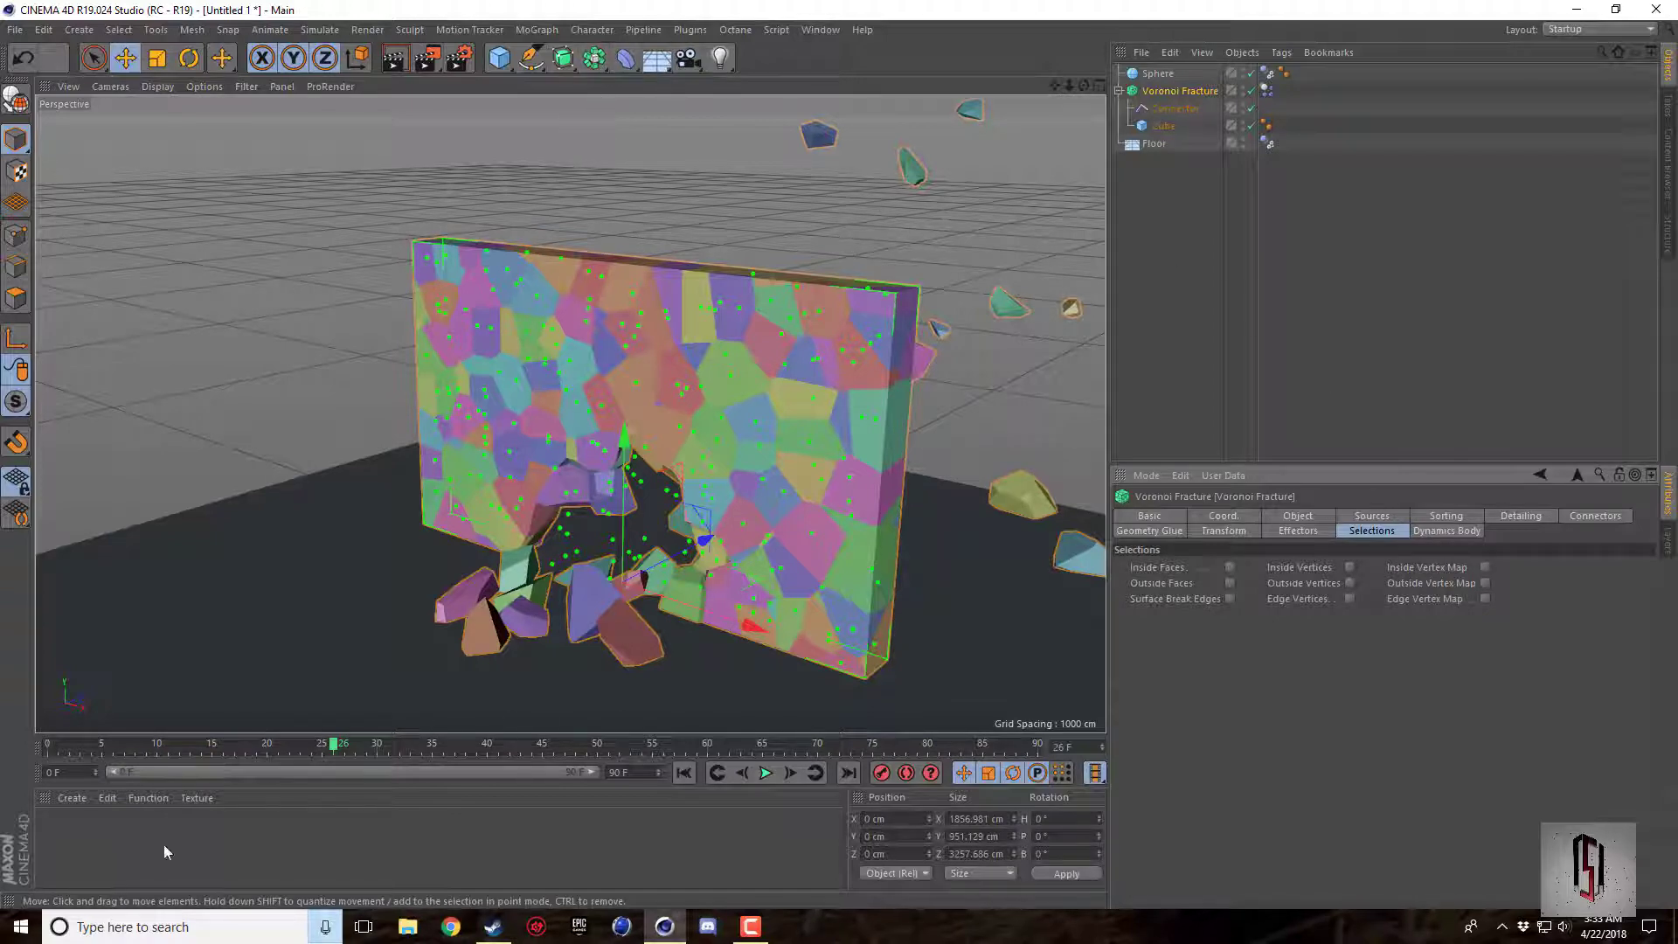
Create Mat.1 coloured red and Mat coloured green (H 154°) in the Material Editor.
double_click(88, 858)
double_click(46, 839)
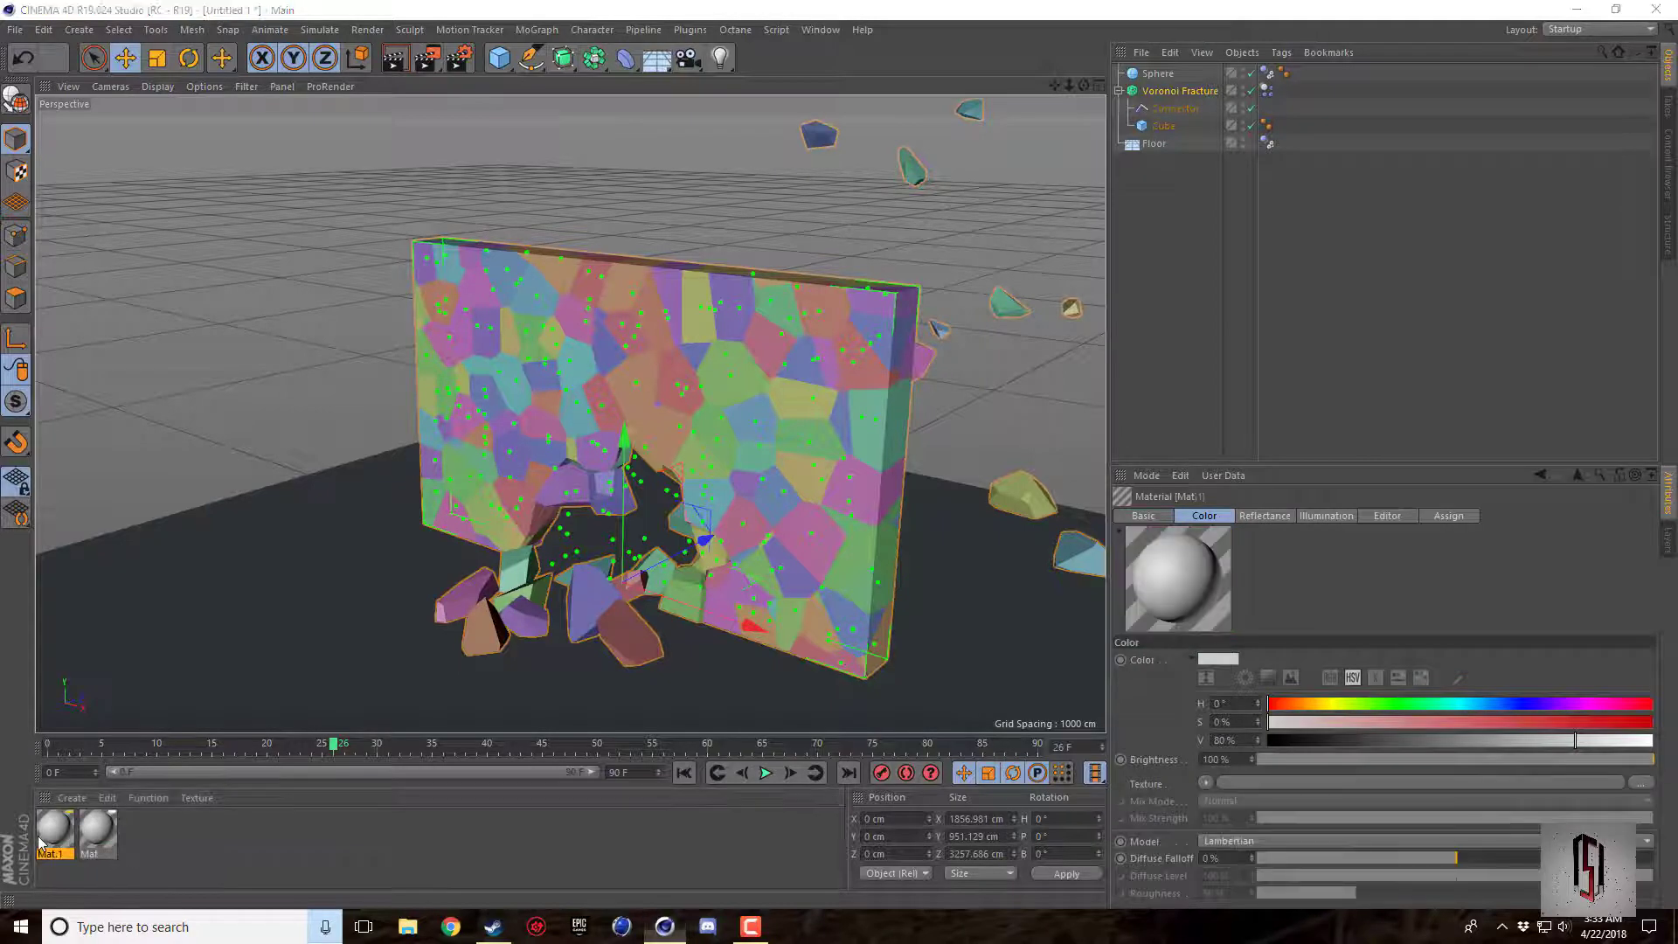
click(542, 223)
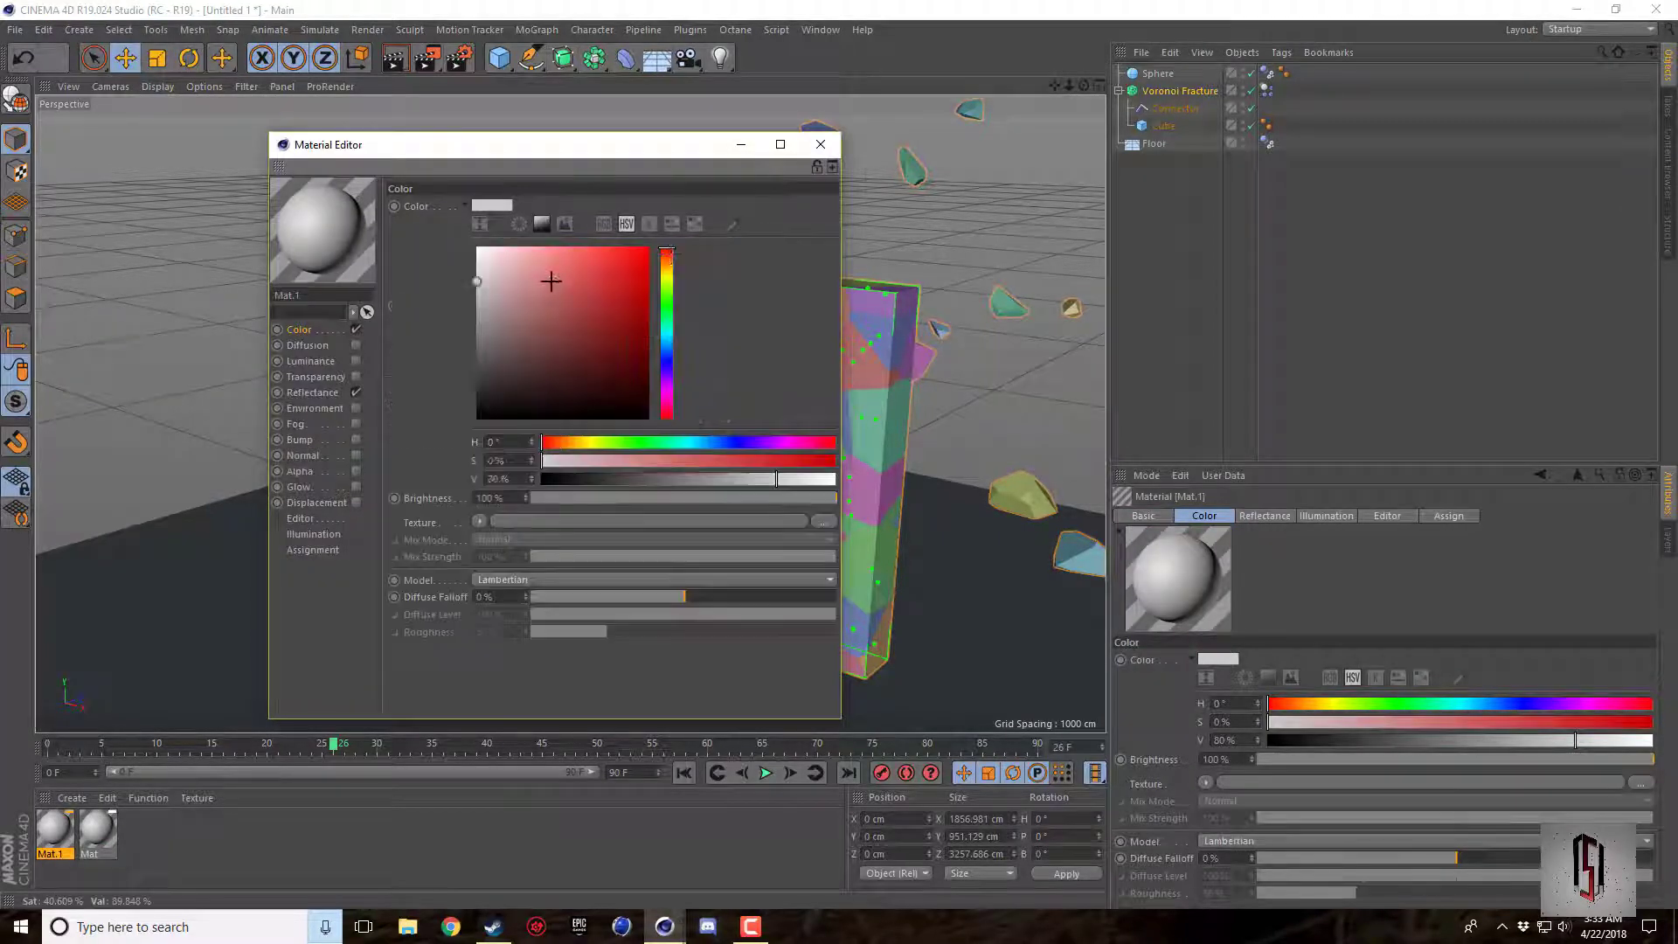
click(569, 276)
click(97, 831)
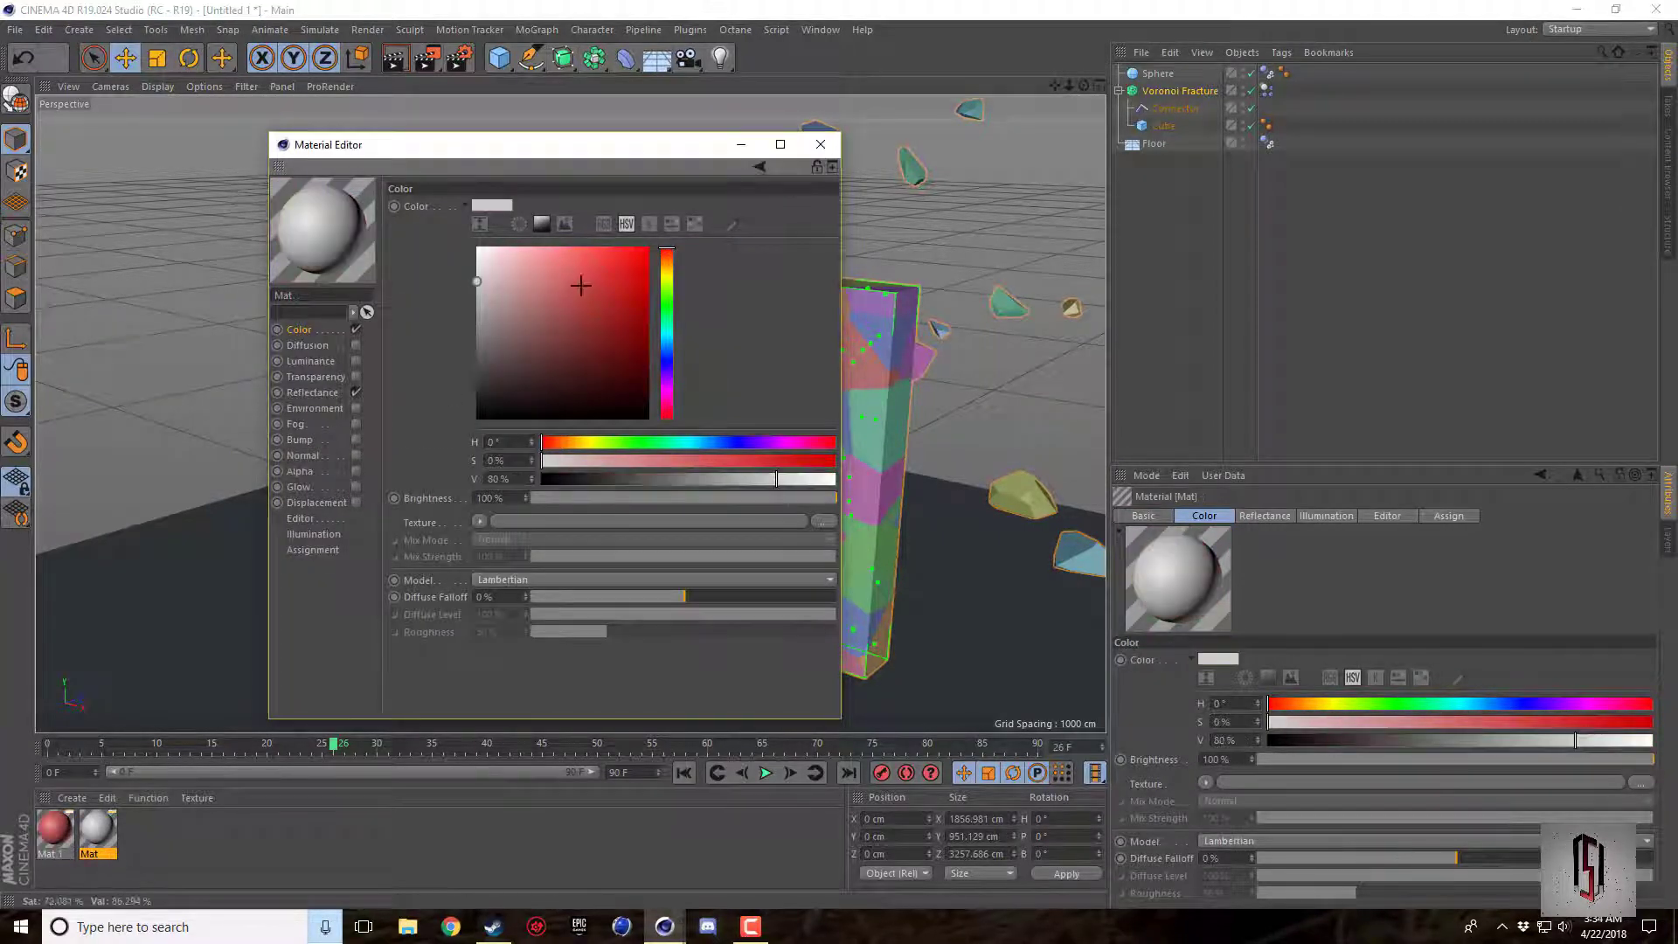
click(666, 320)
click(575, 304)
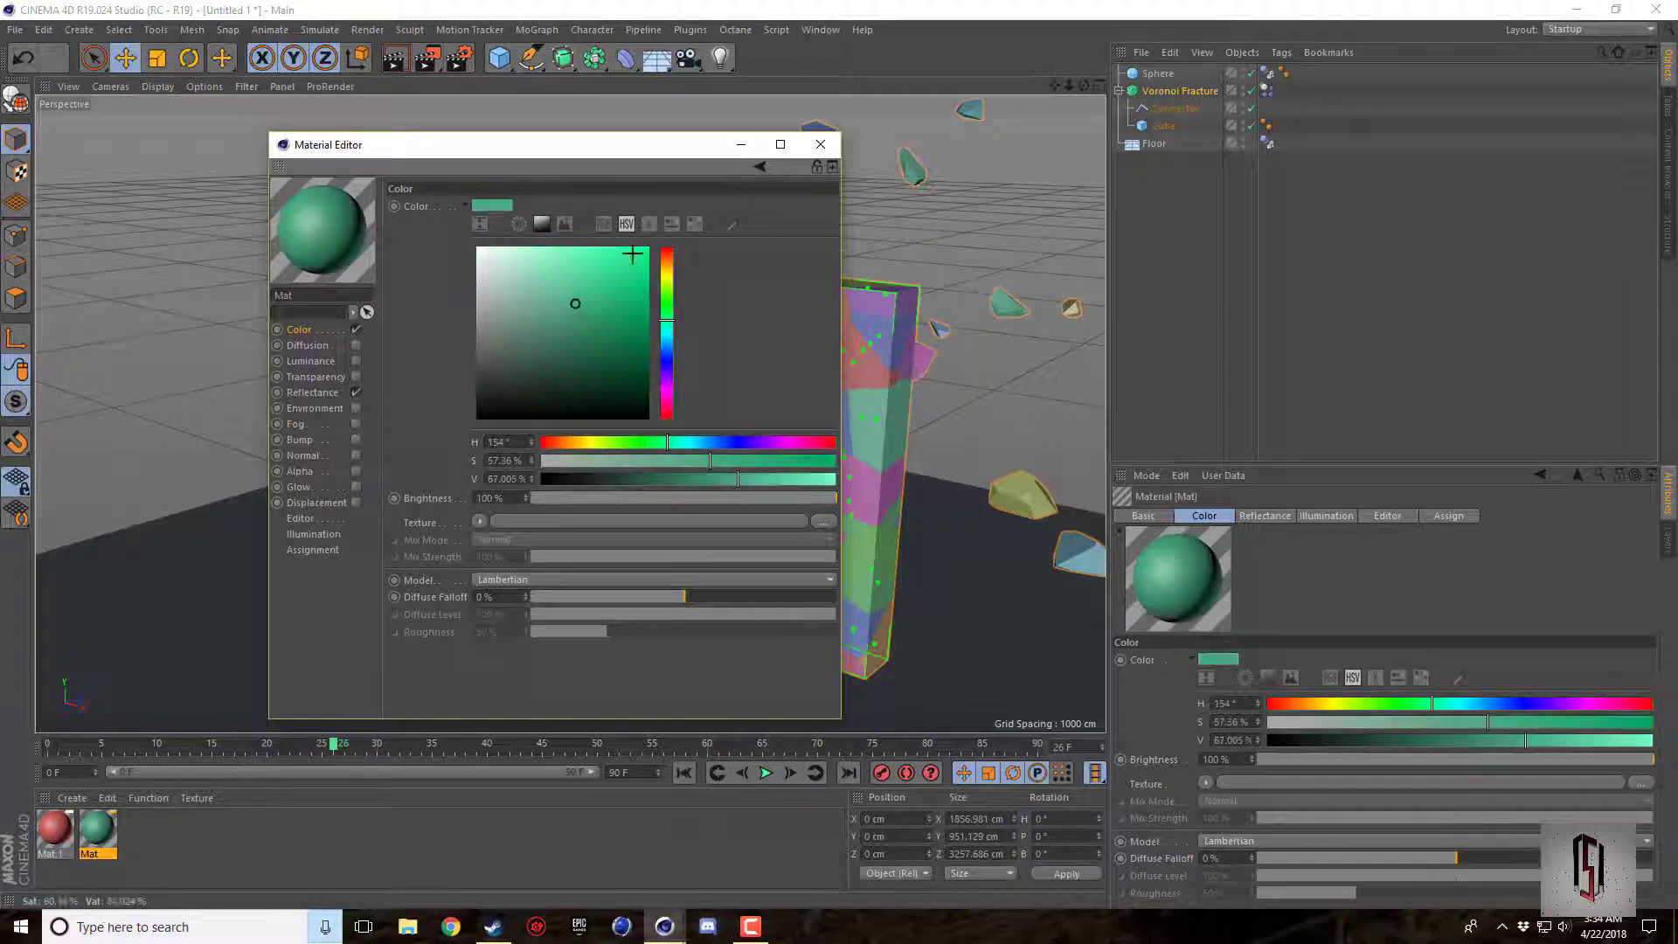
click(820, 144)
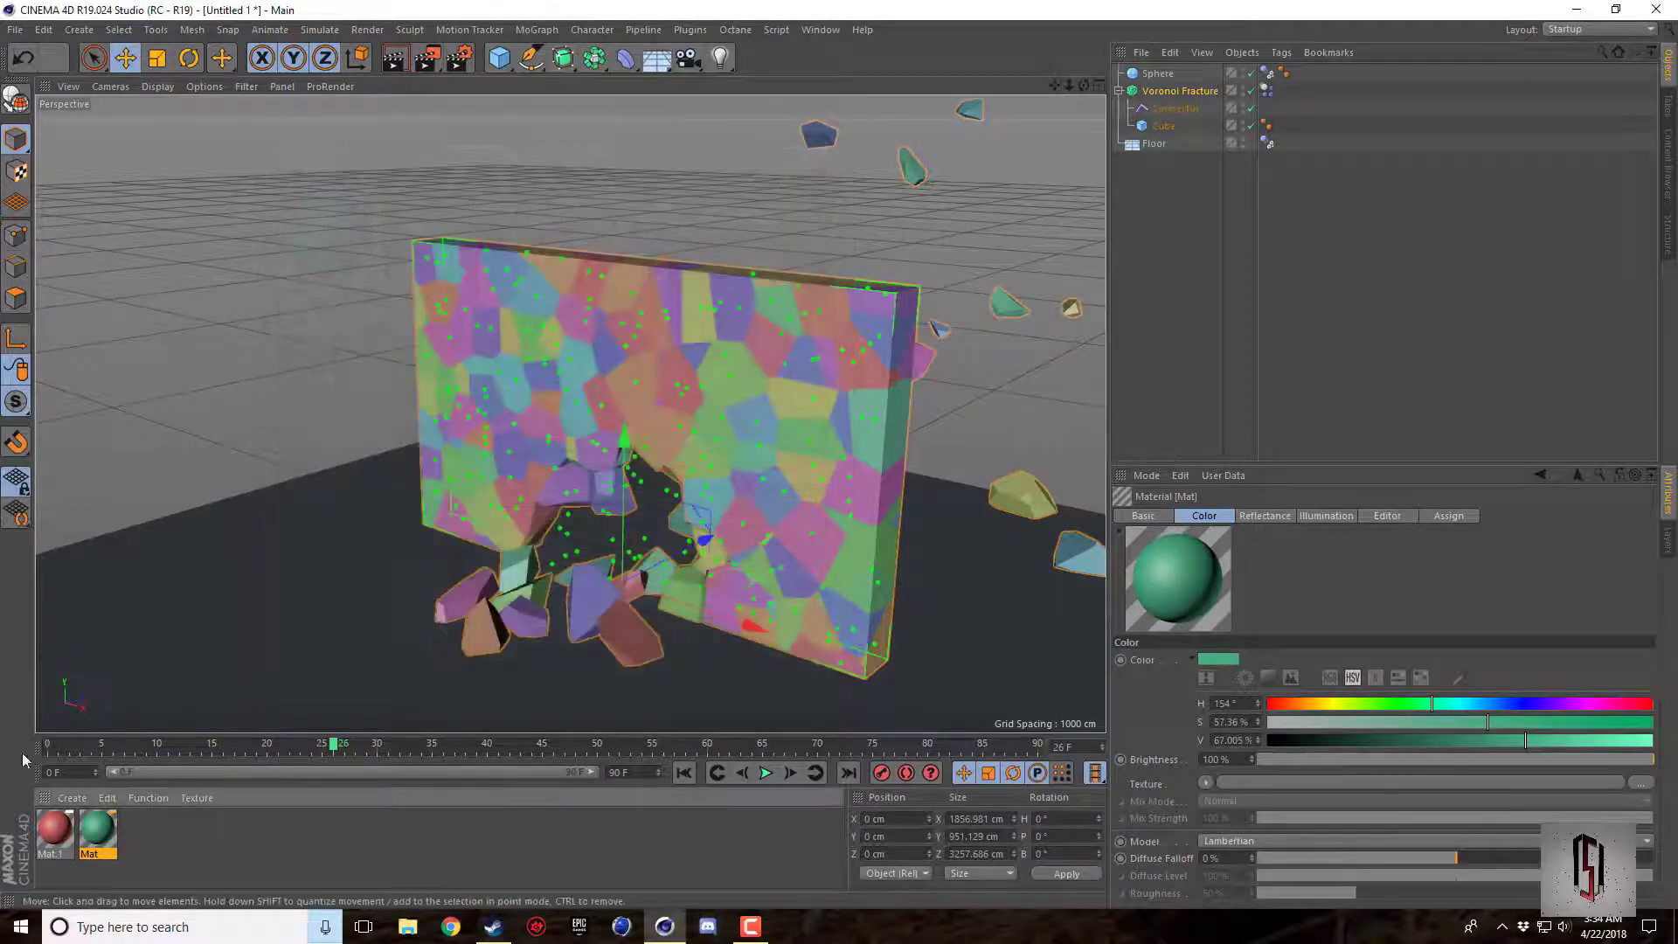
Generate the Outside Faces selection, apply green Mat to the wall, and restrict it to Inside Faces.
click(1180, 91)
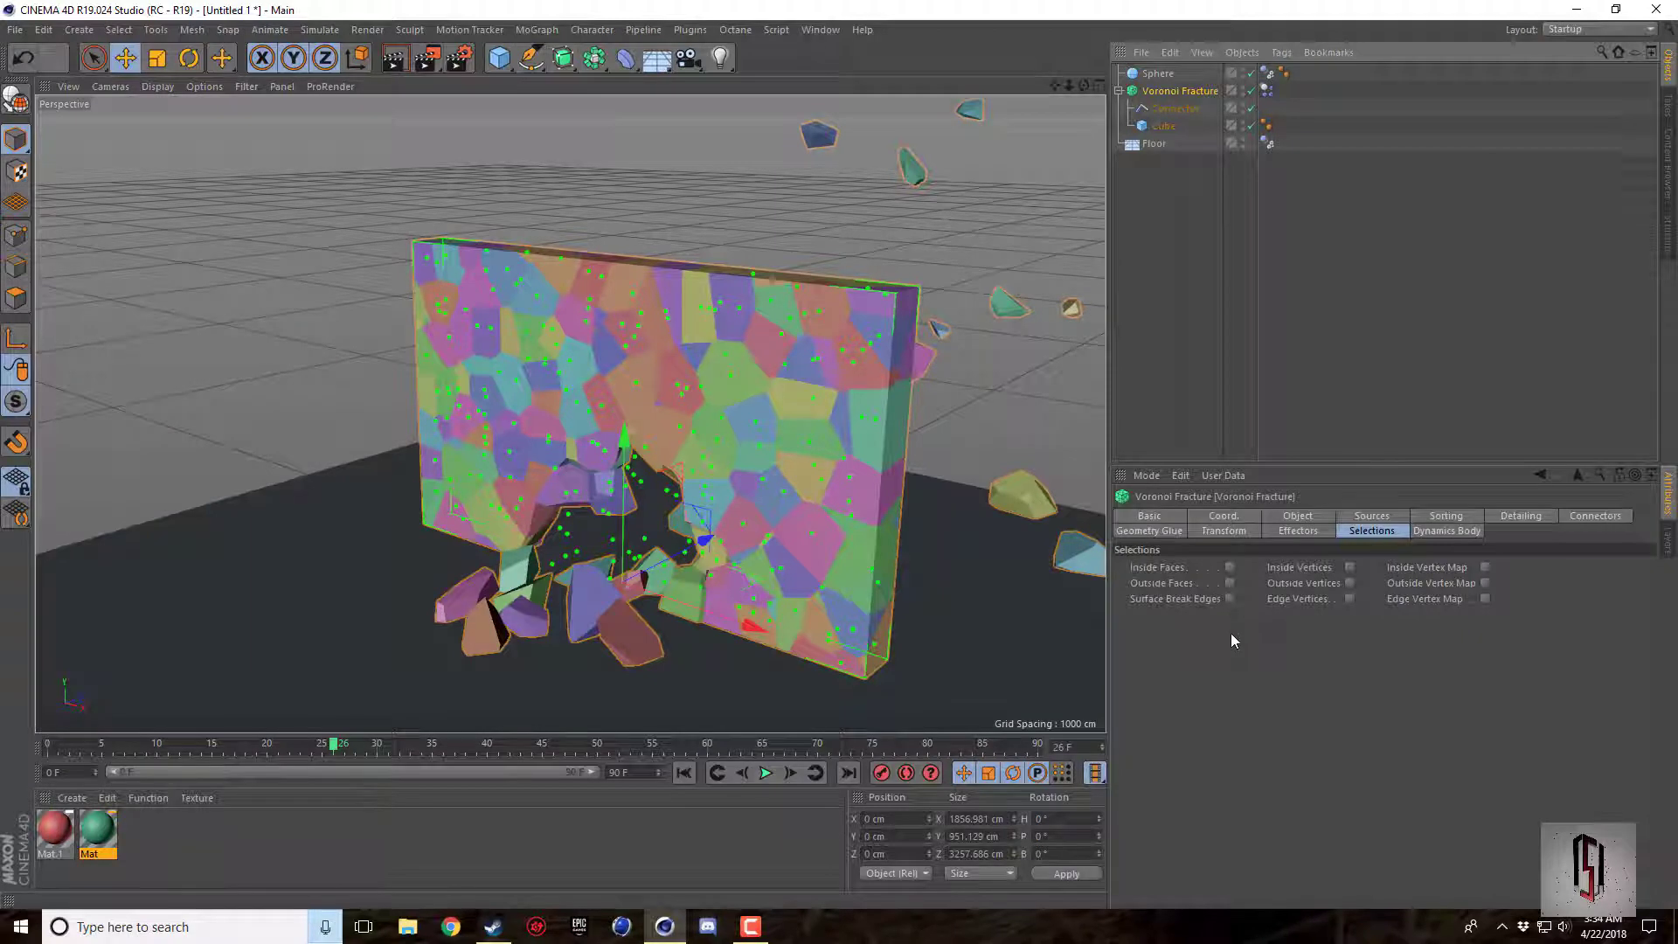
click(1232, 584)
click(1284, 90)
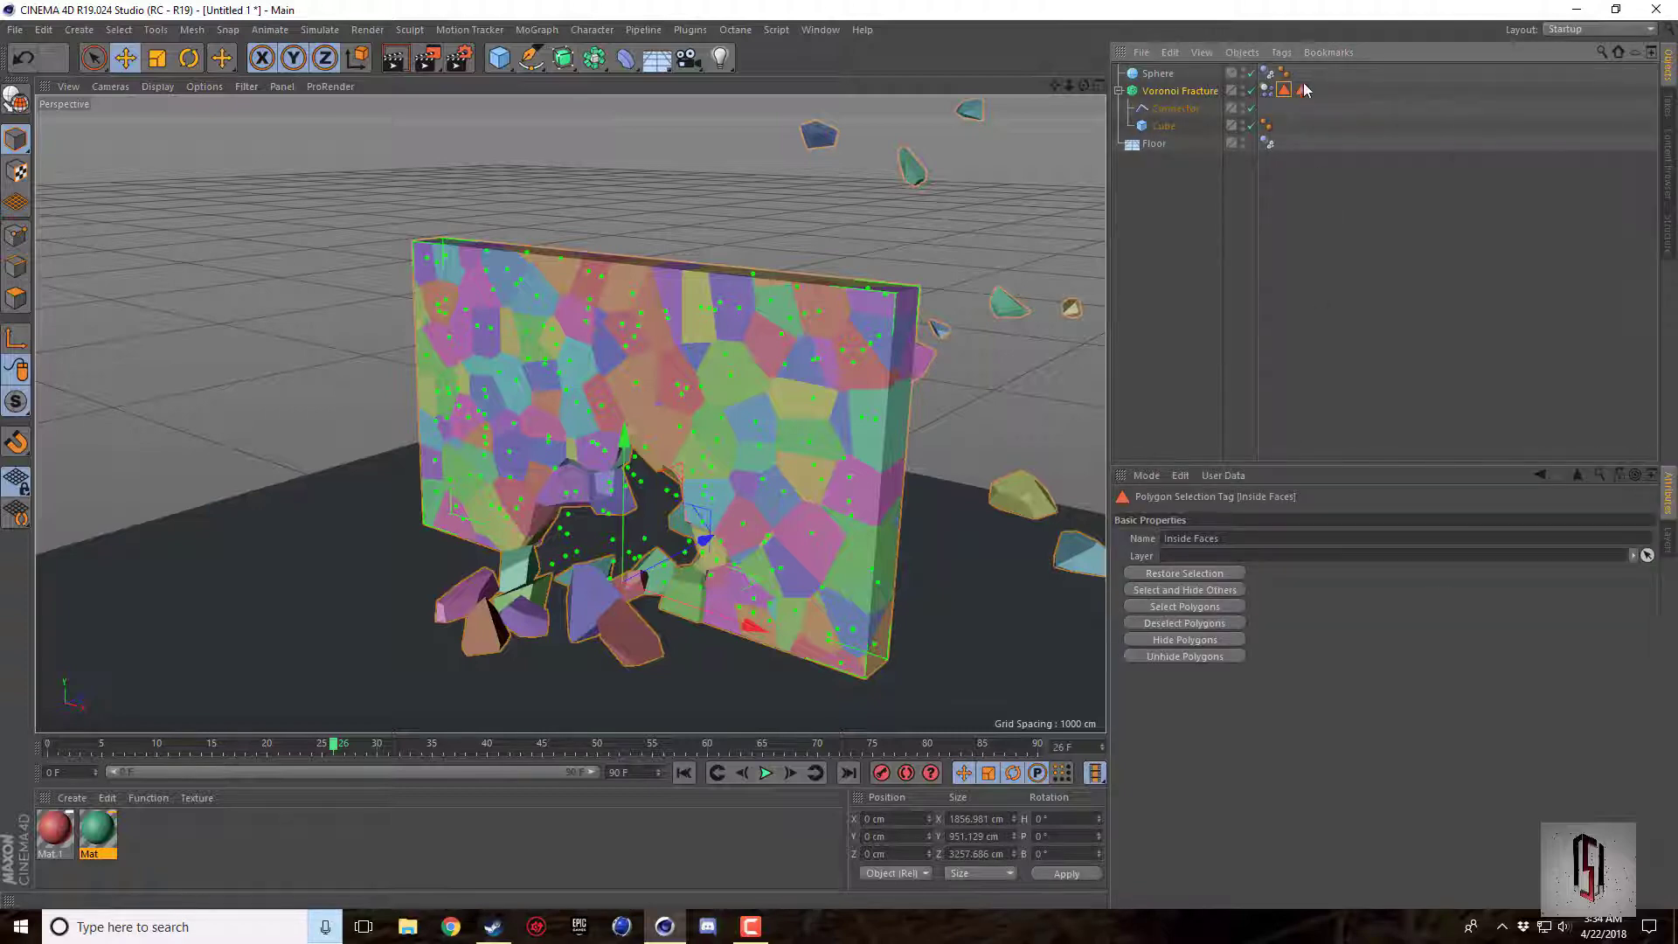
drag(112, 838, 814, 411)
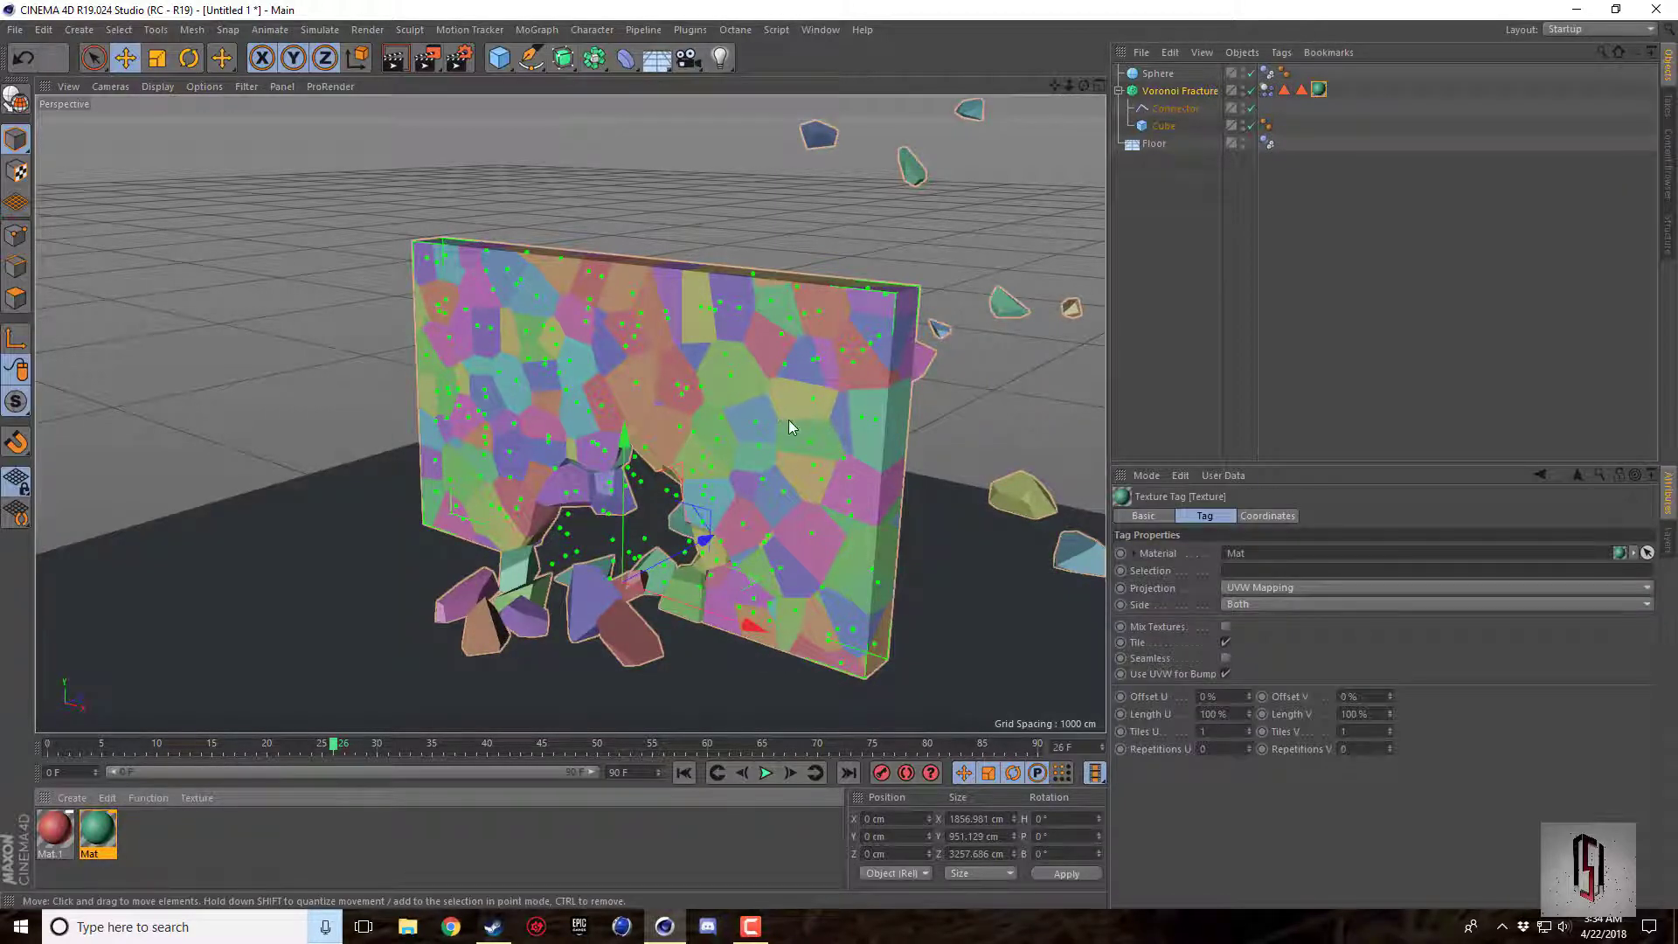
click(1288, 91)
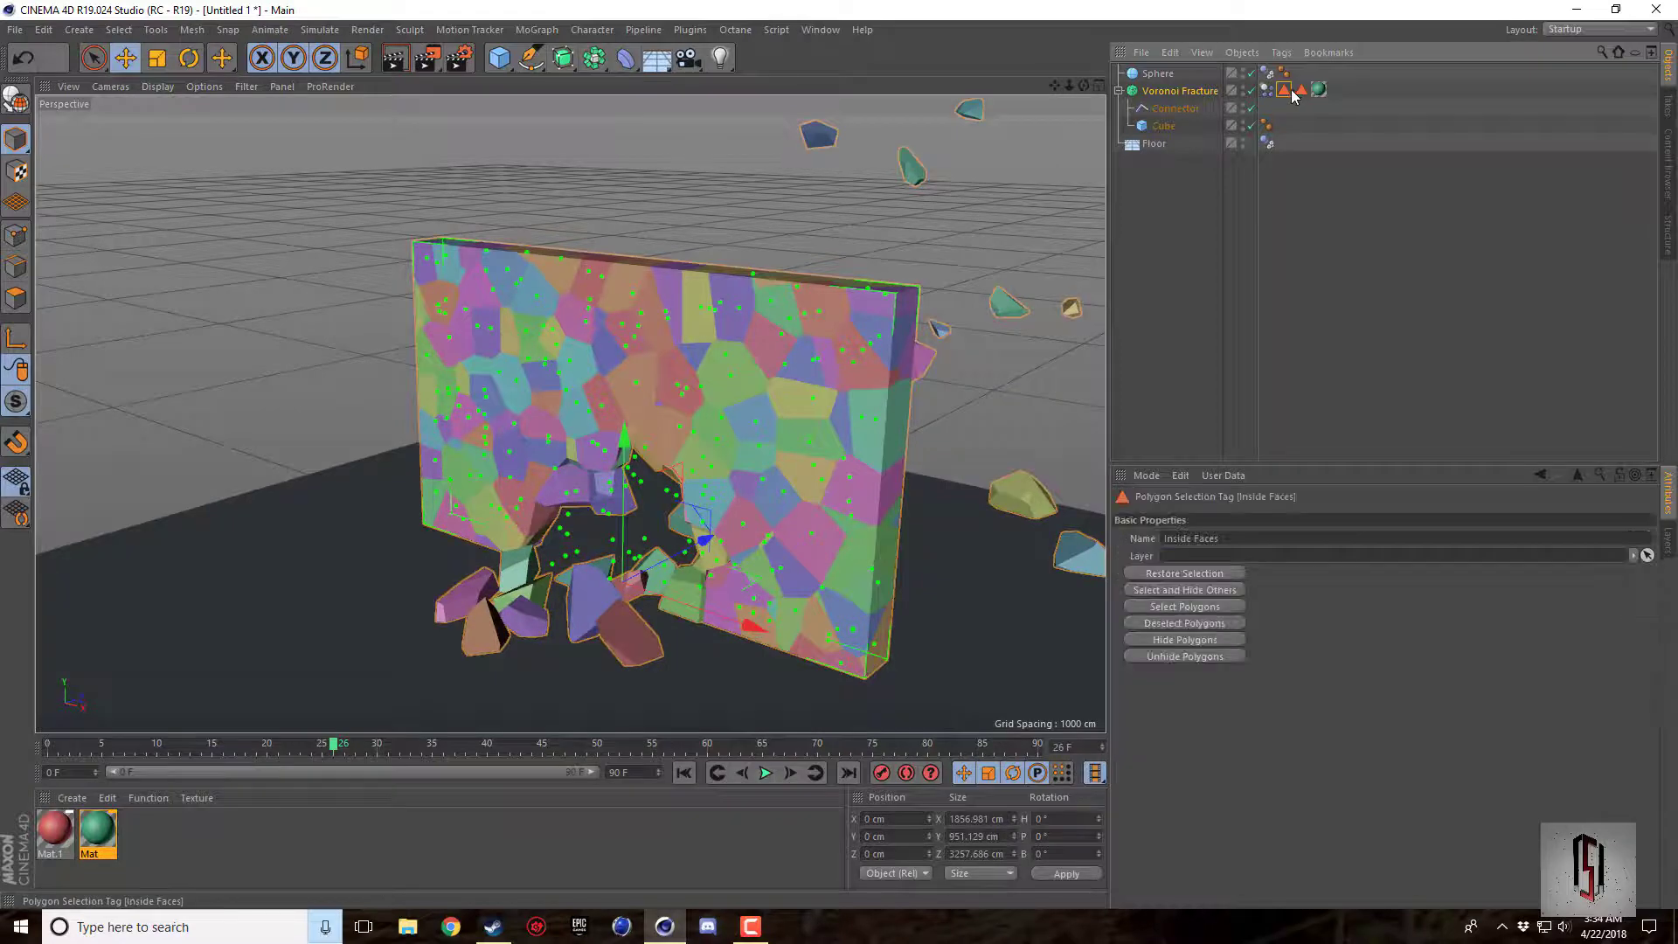
click(1319, 89)
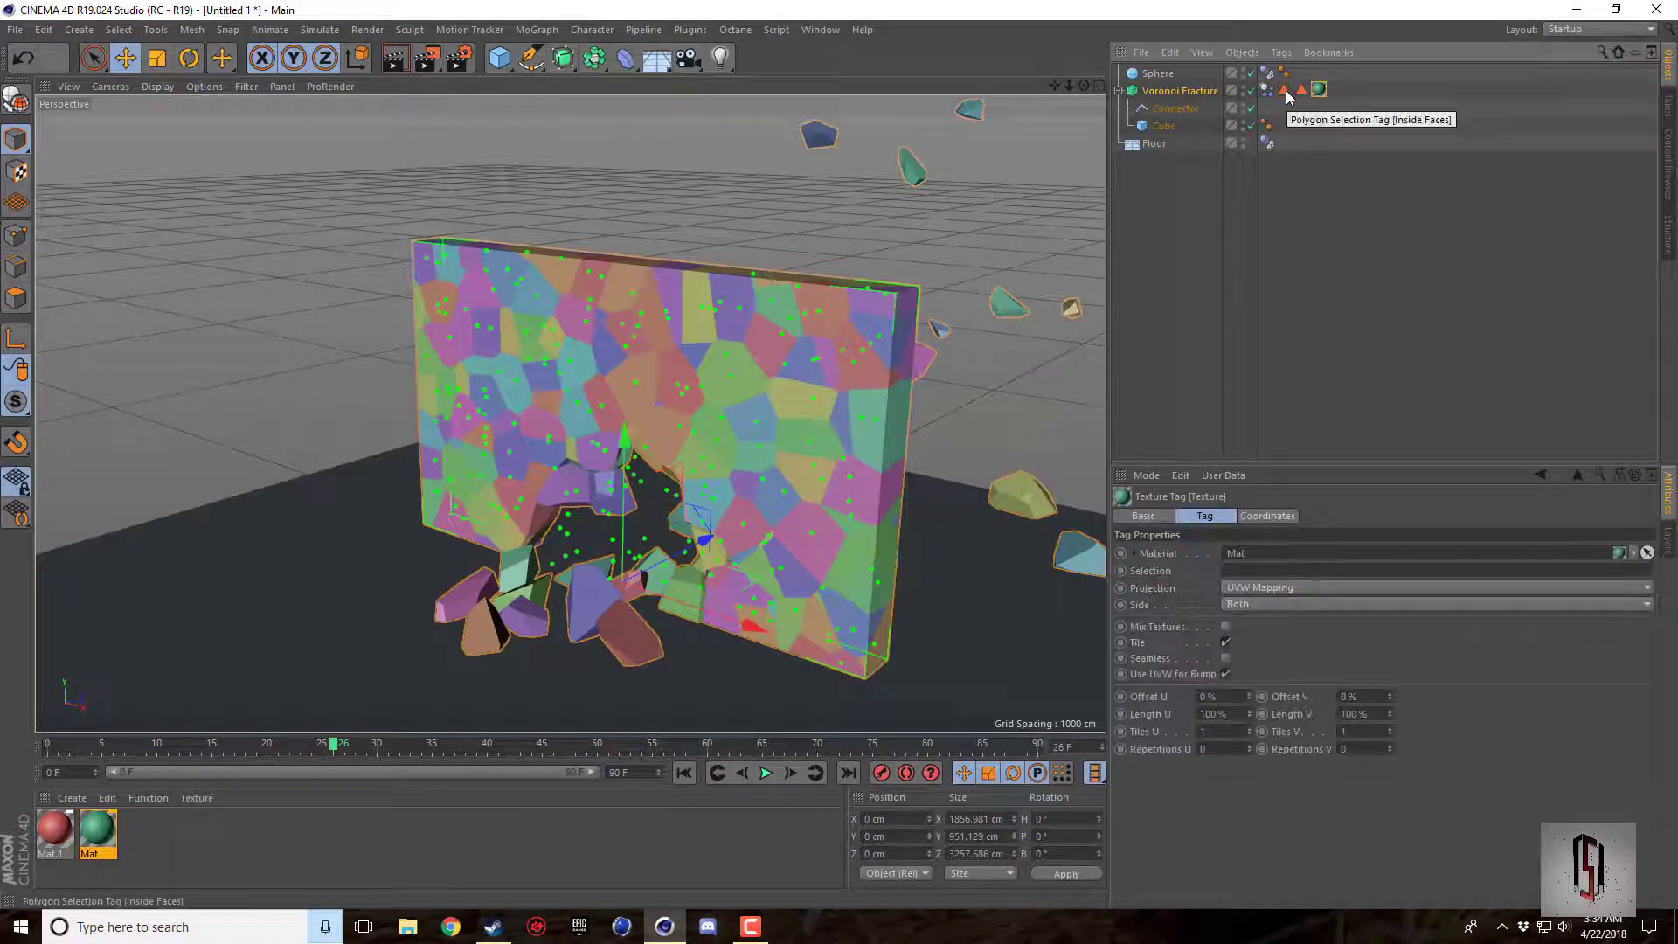
drag(1289, 93, 1246, 577)
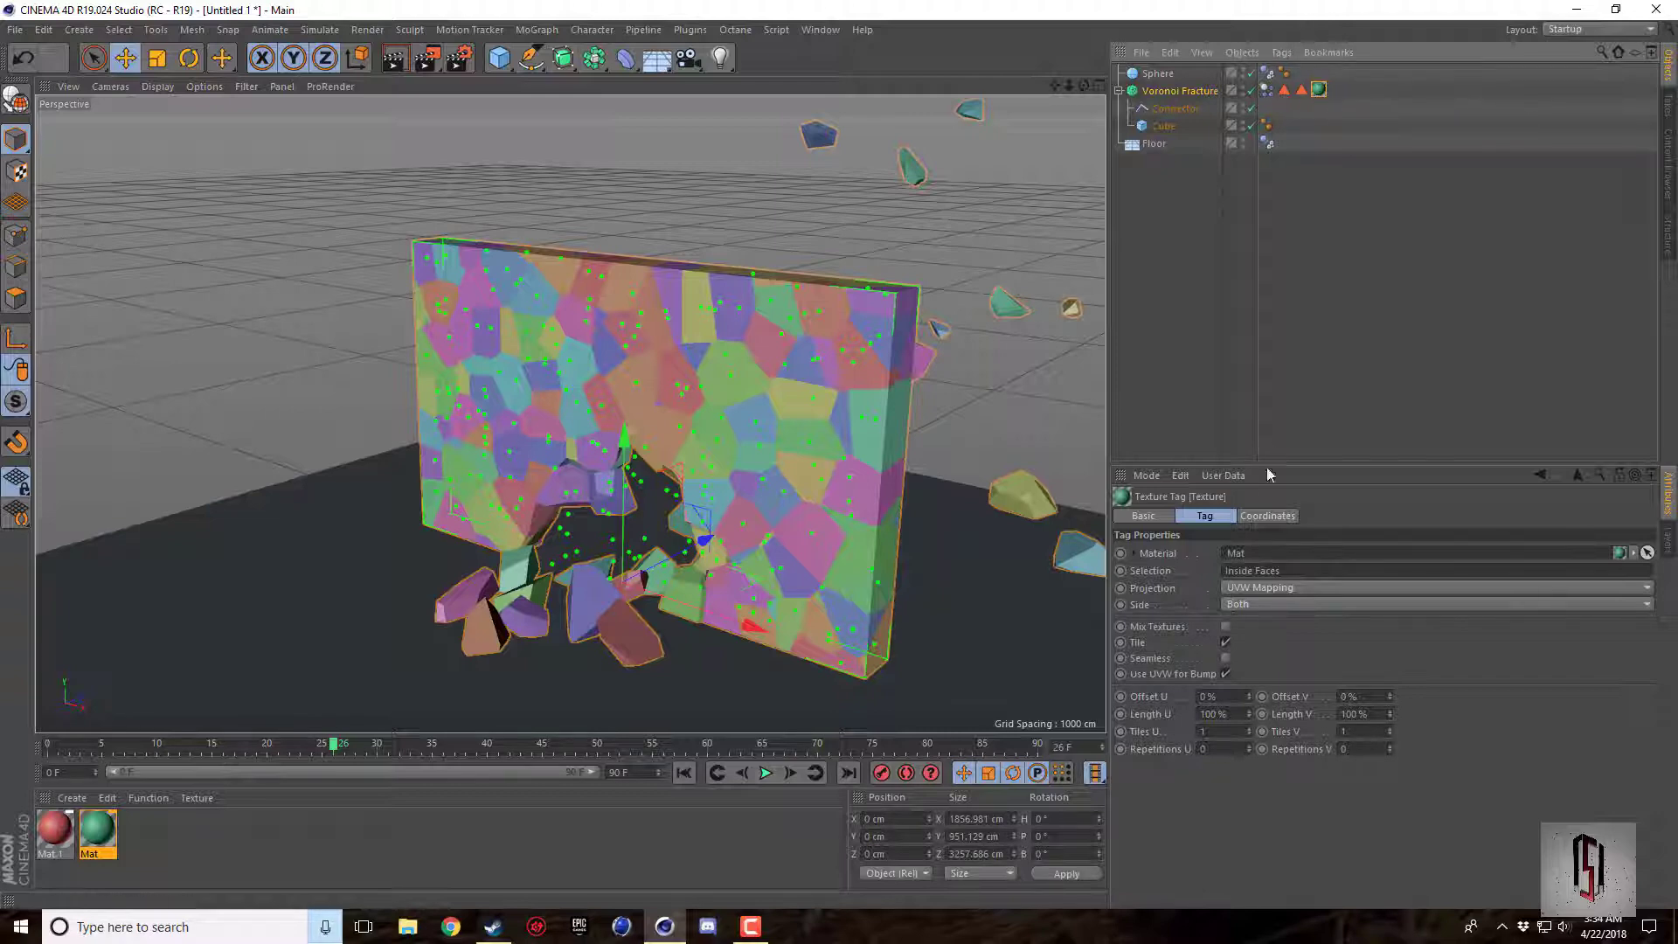
Apply red Mat.1 to the wall, restricted to the Outside Faces selection.
click(1292, 226)
drag(54, 831, 1248, 573)
click(1300, 89)
click(1336, 90)
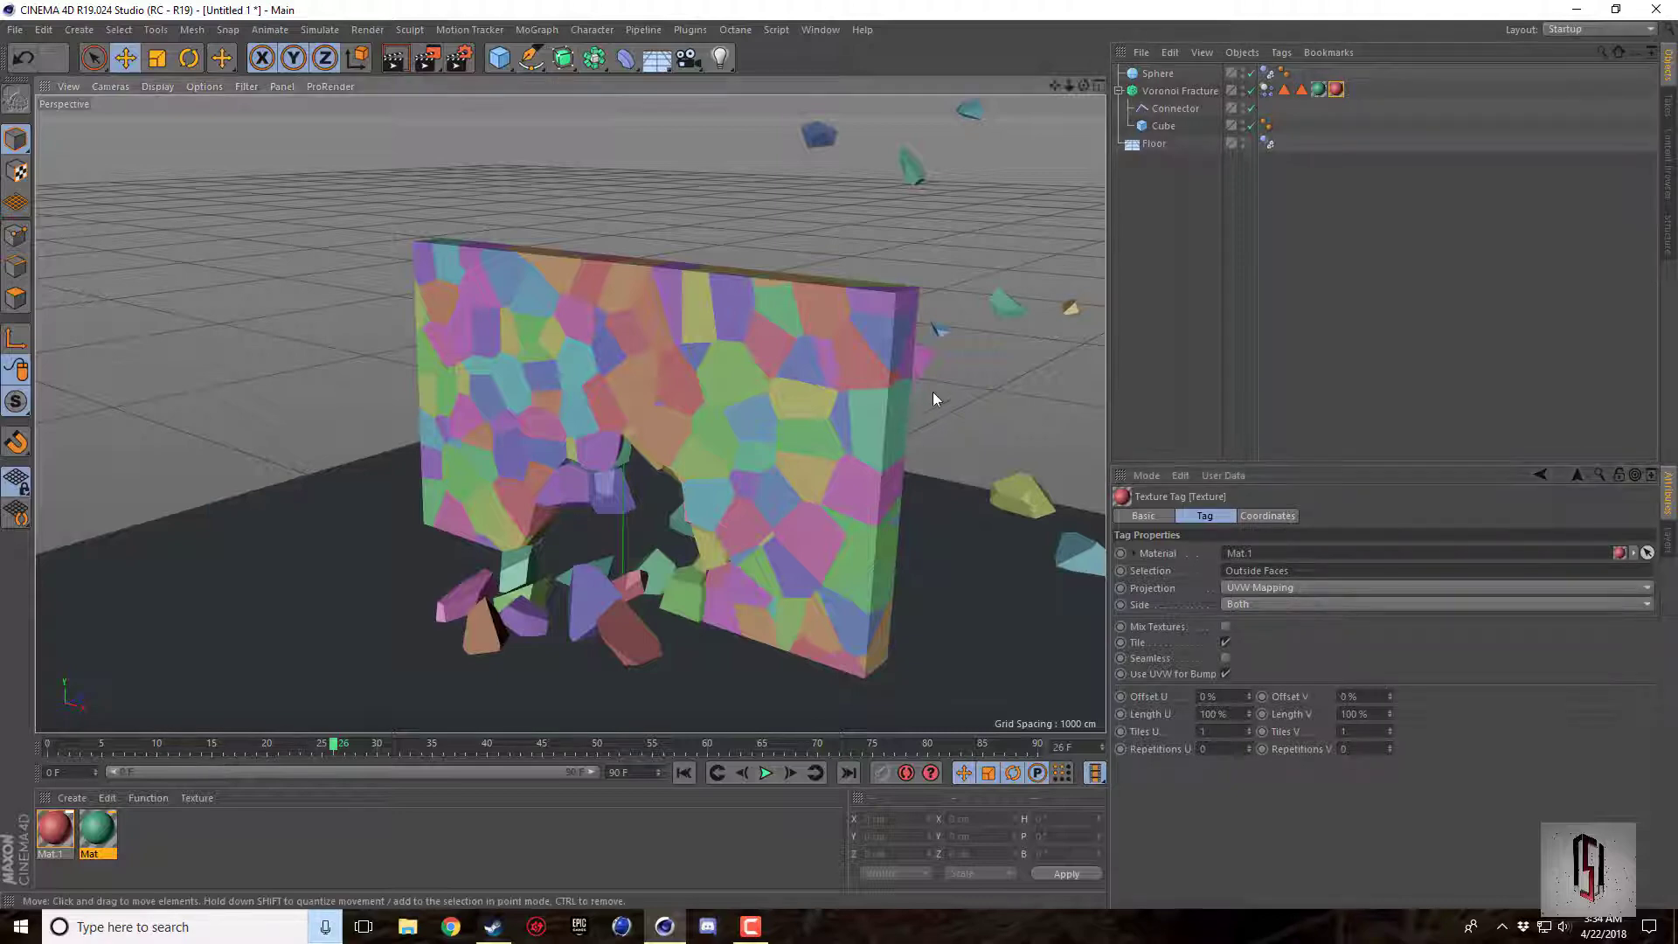
click(1181, 91)
Uncheck Colorize Fragments, render the view, and replay the sphere break from frame 0.
click(1295, 517)
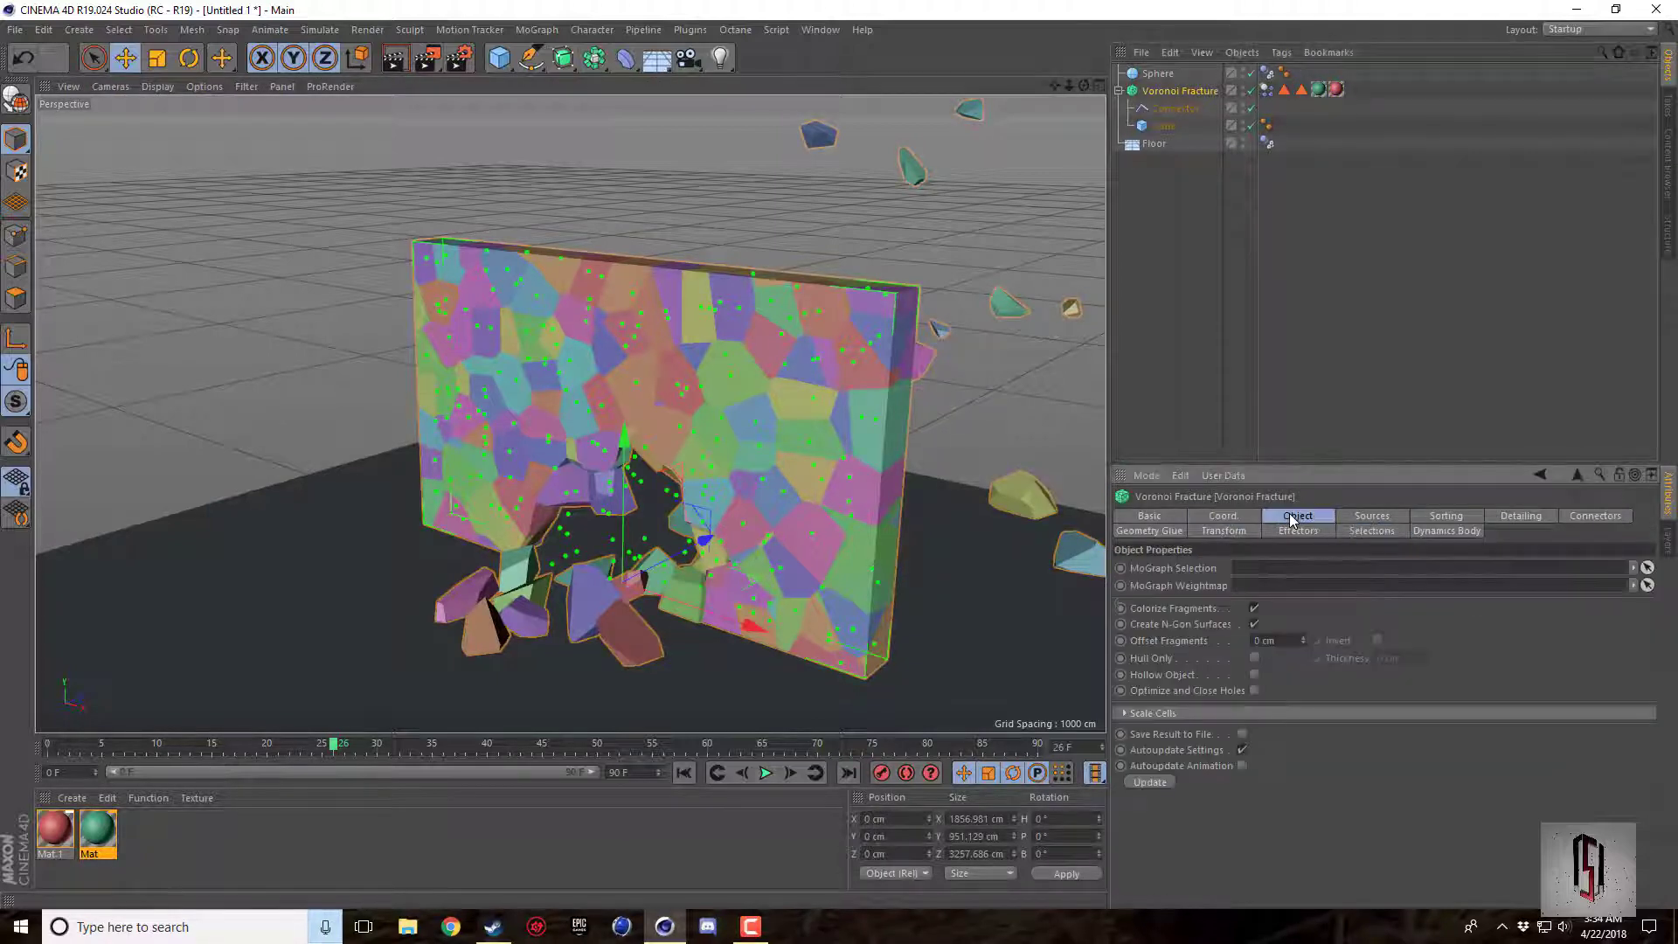
click(1256, 609)
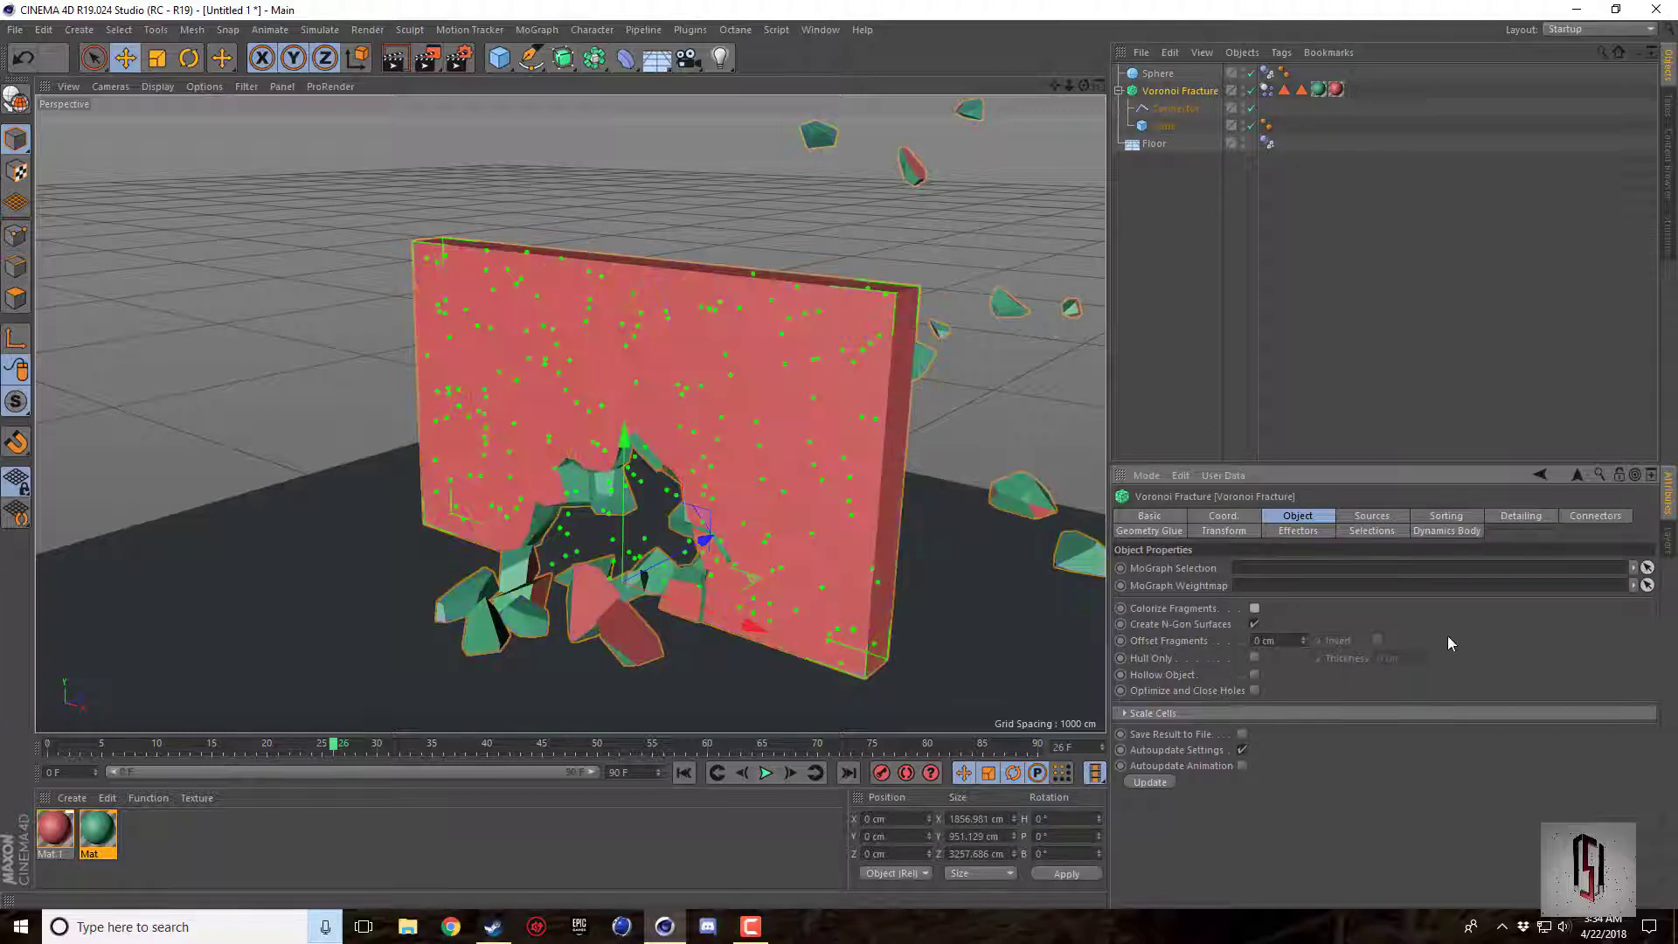
click(393, 60)
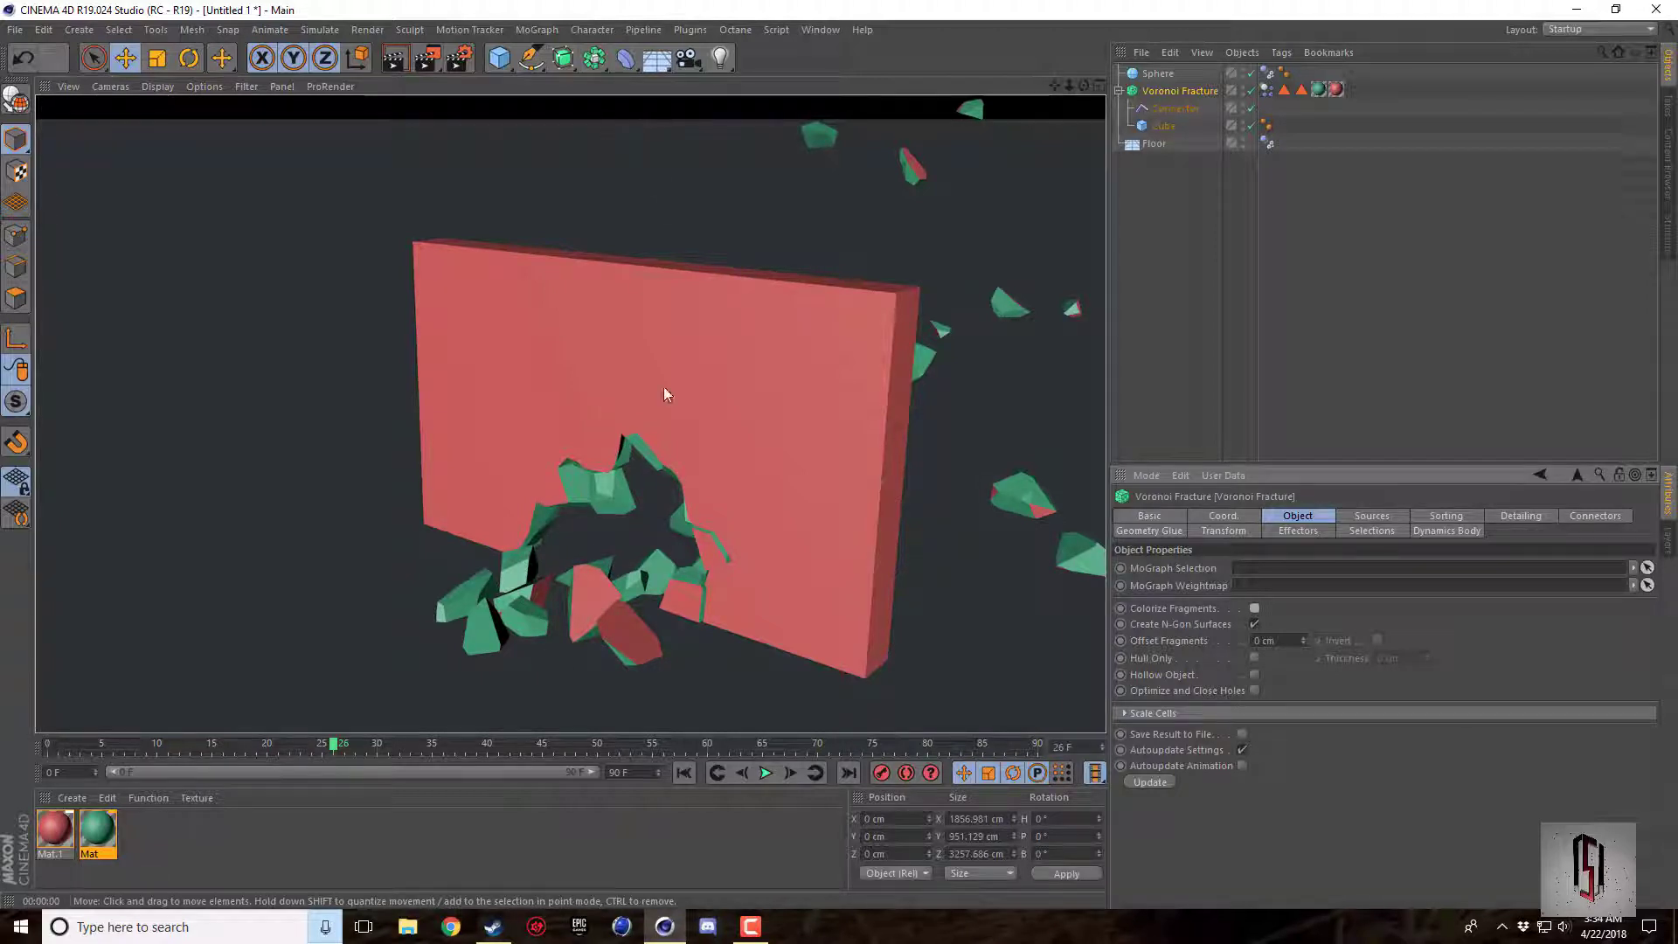
click(684, 772)
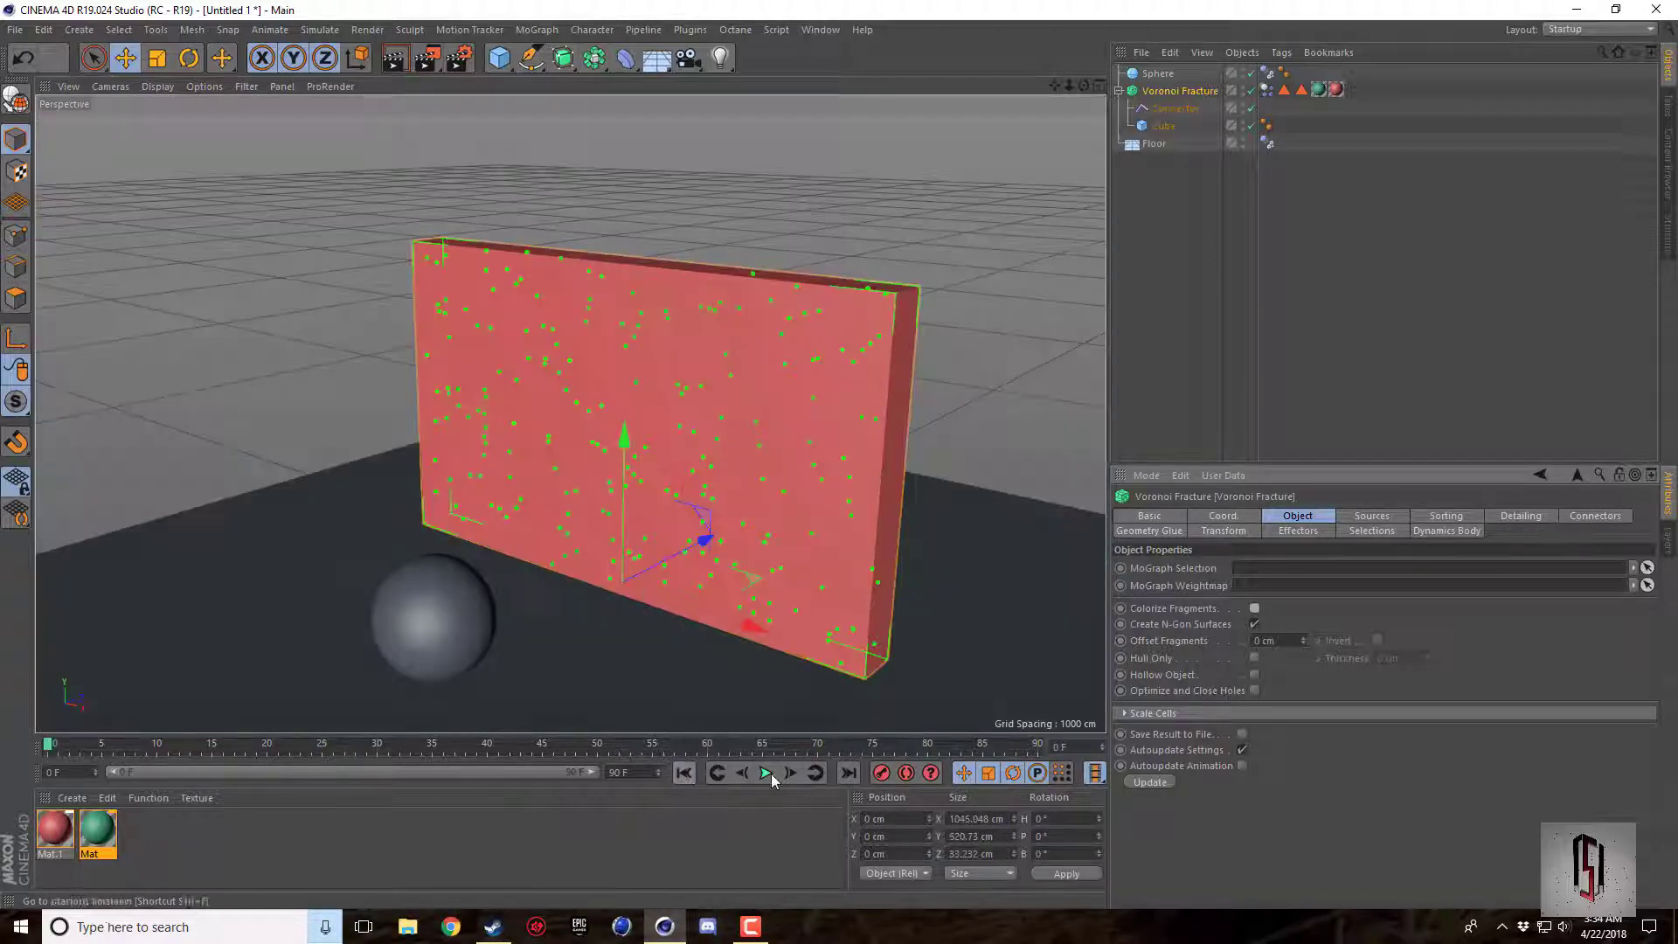
click(765, 773)
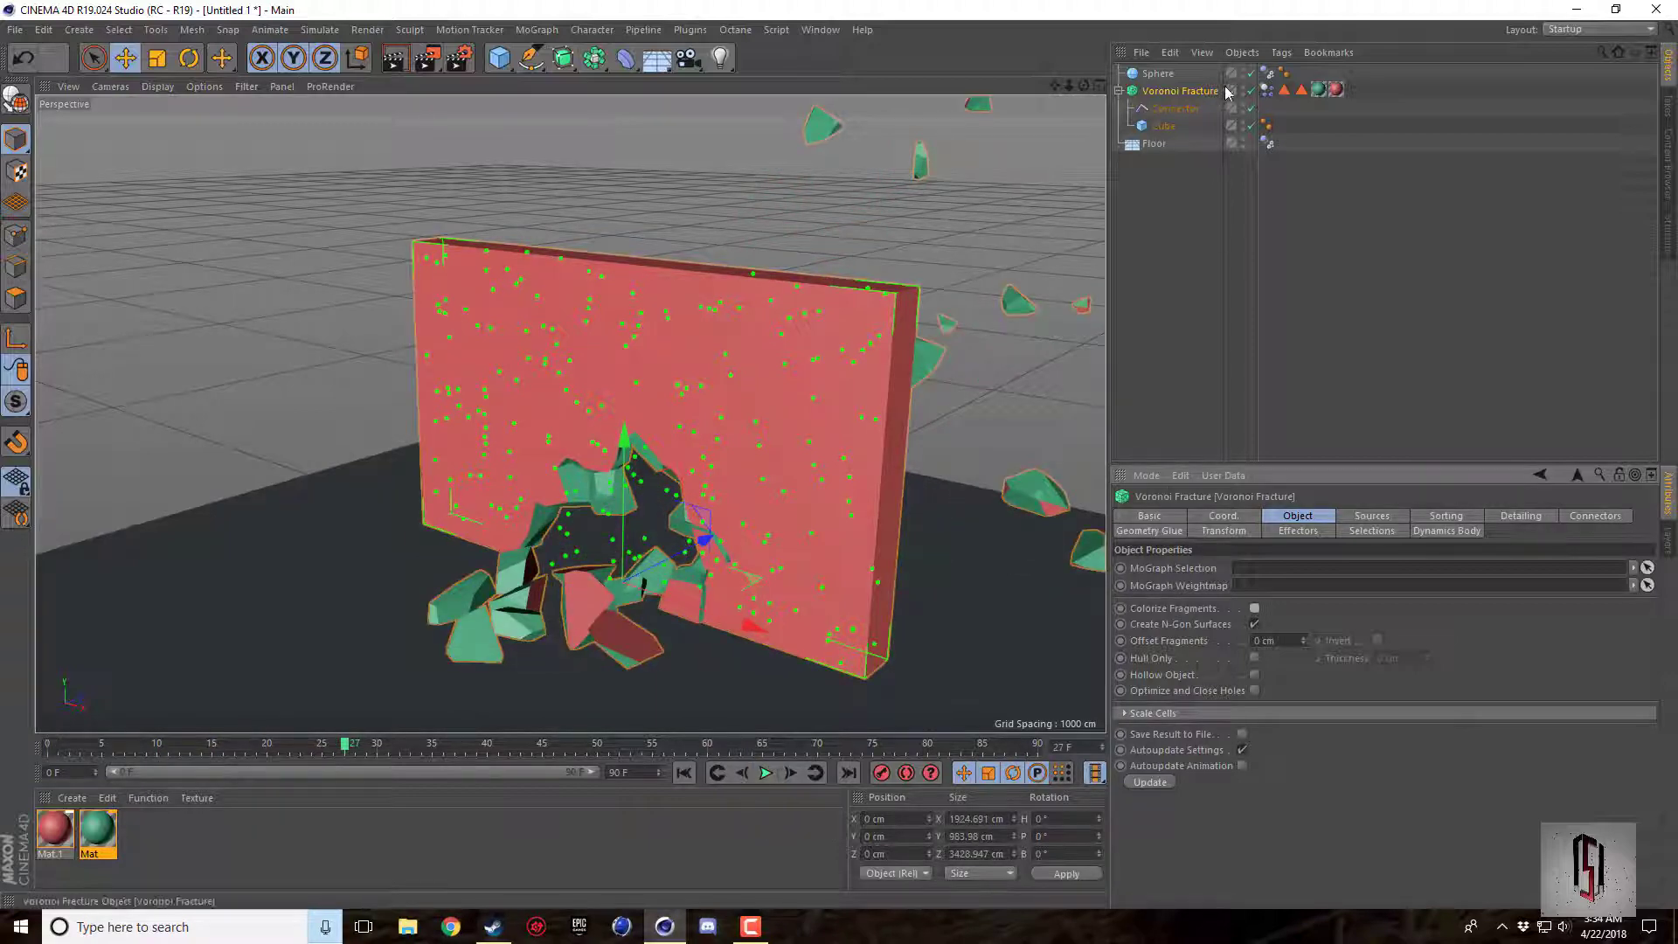
Enable the Surface Break Edges selection on the Voronoi Fracture.
click(1380, 533)
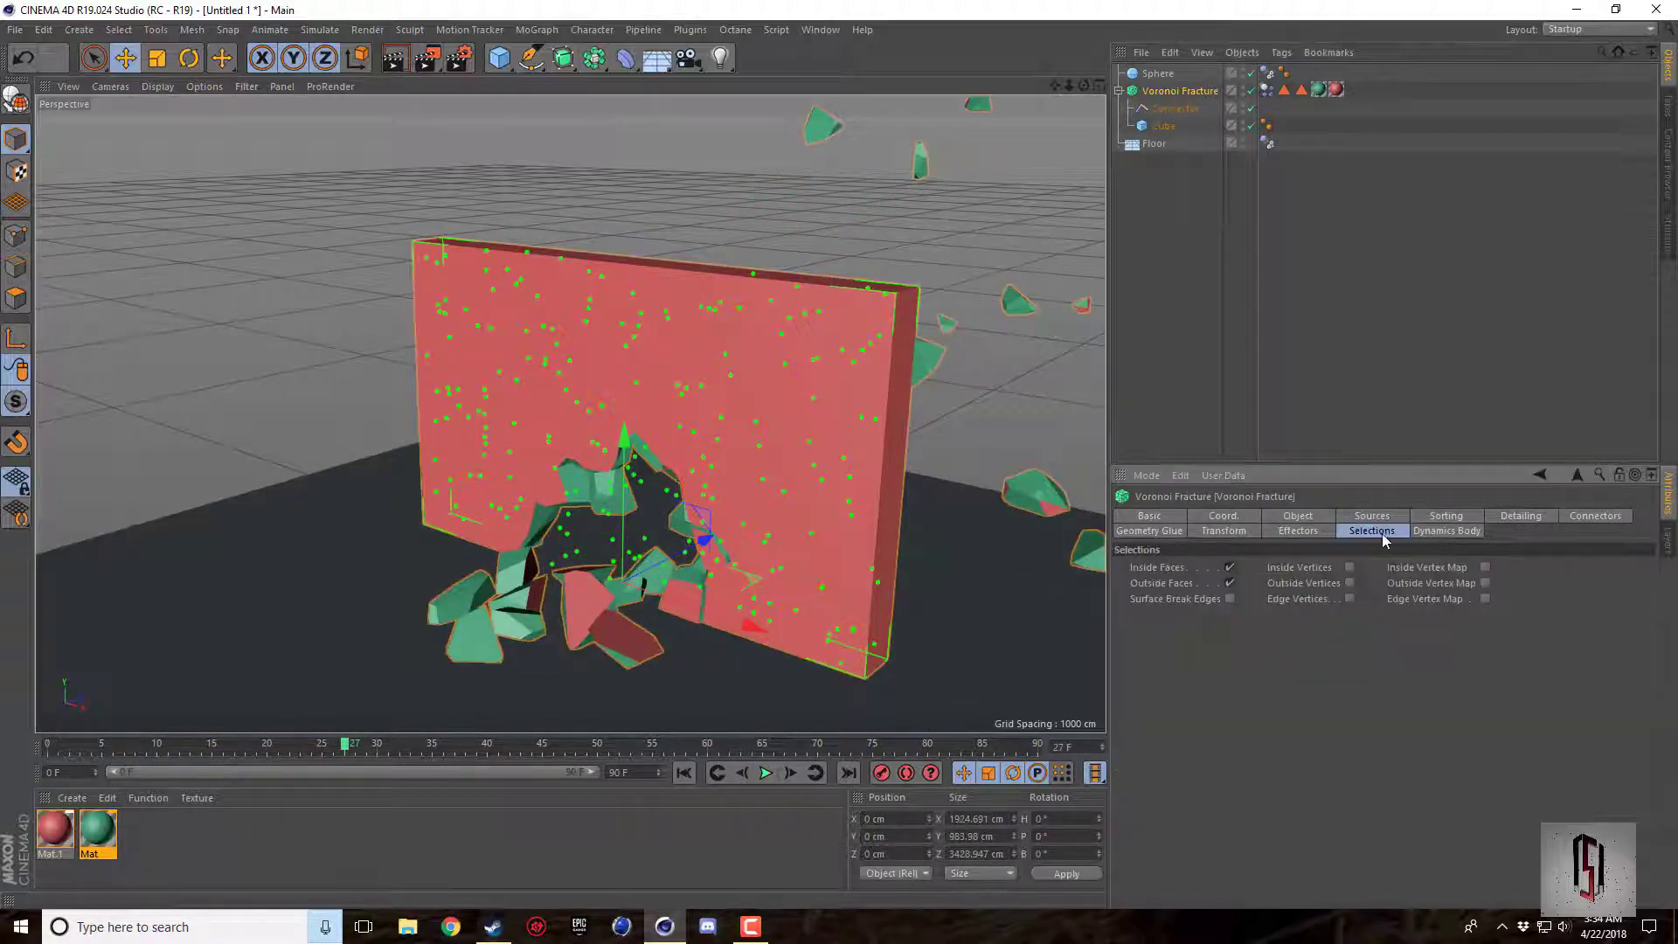
click(1230, 599)
click(1320, 90)
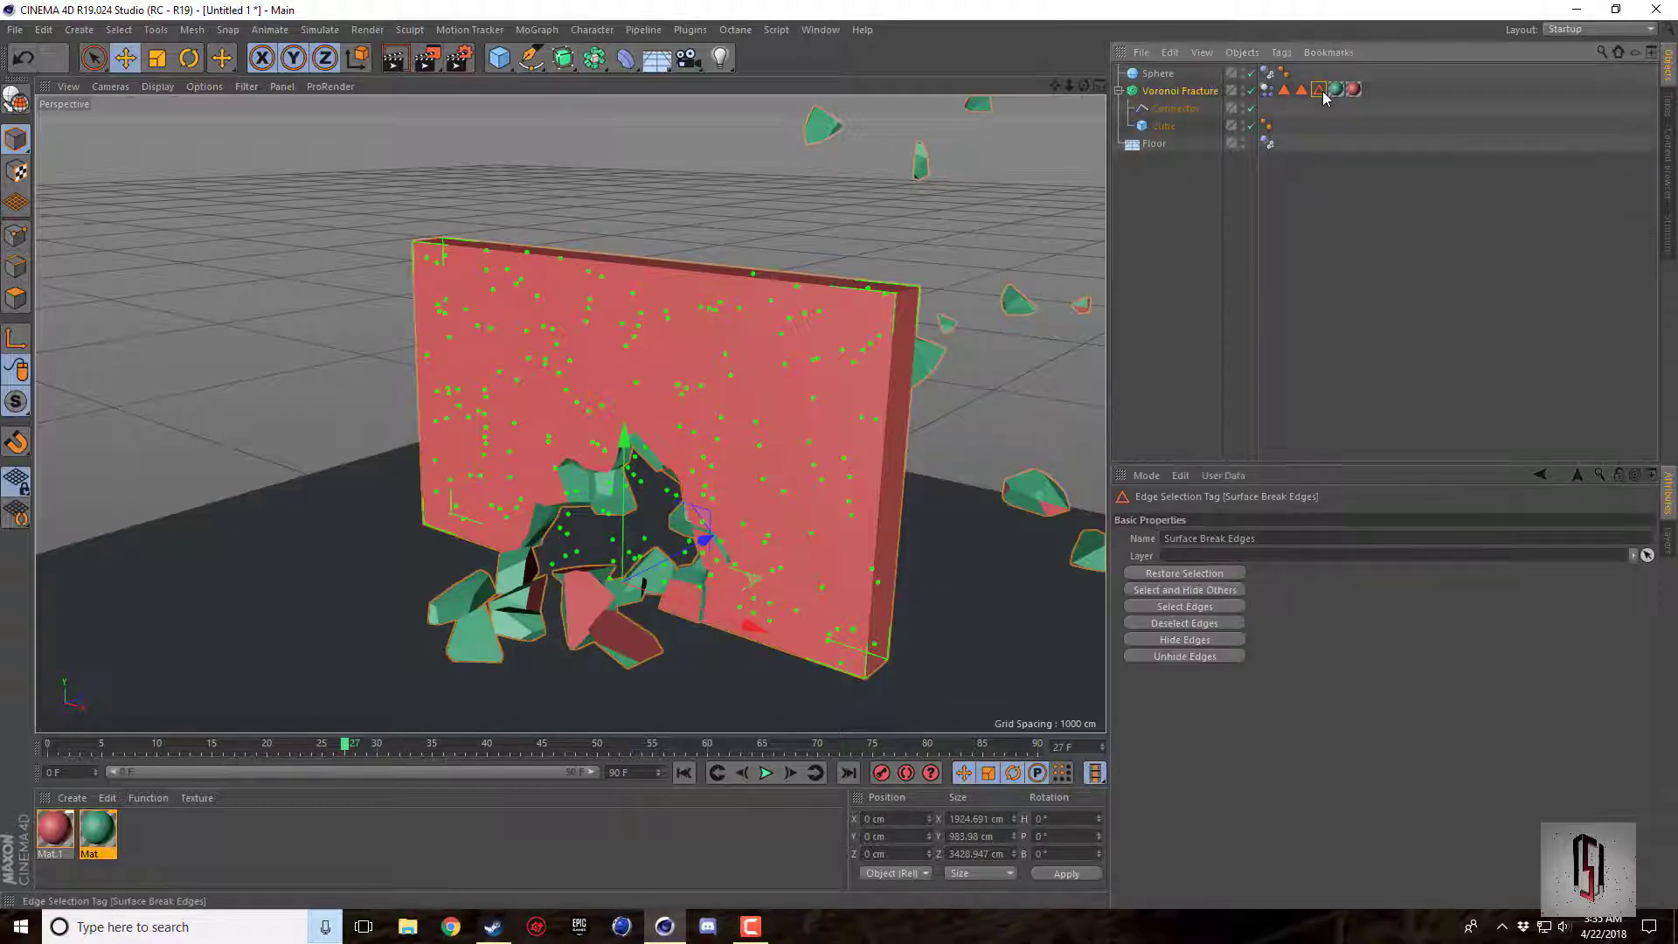
click(1262, 245)
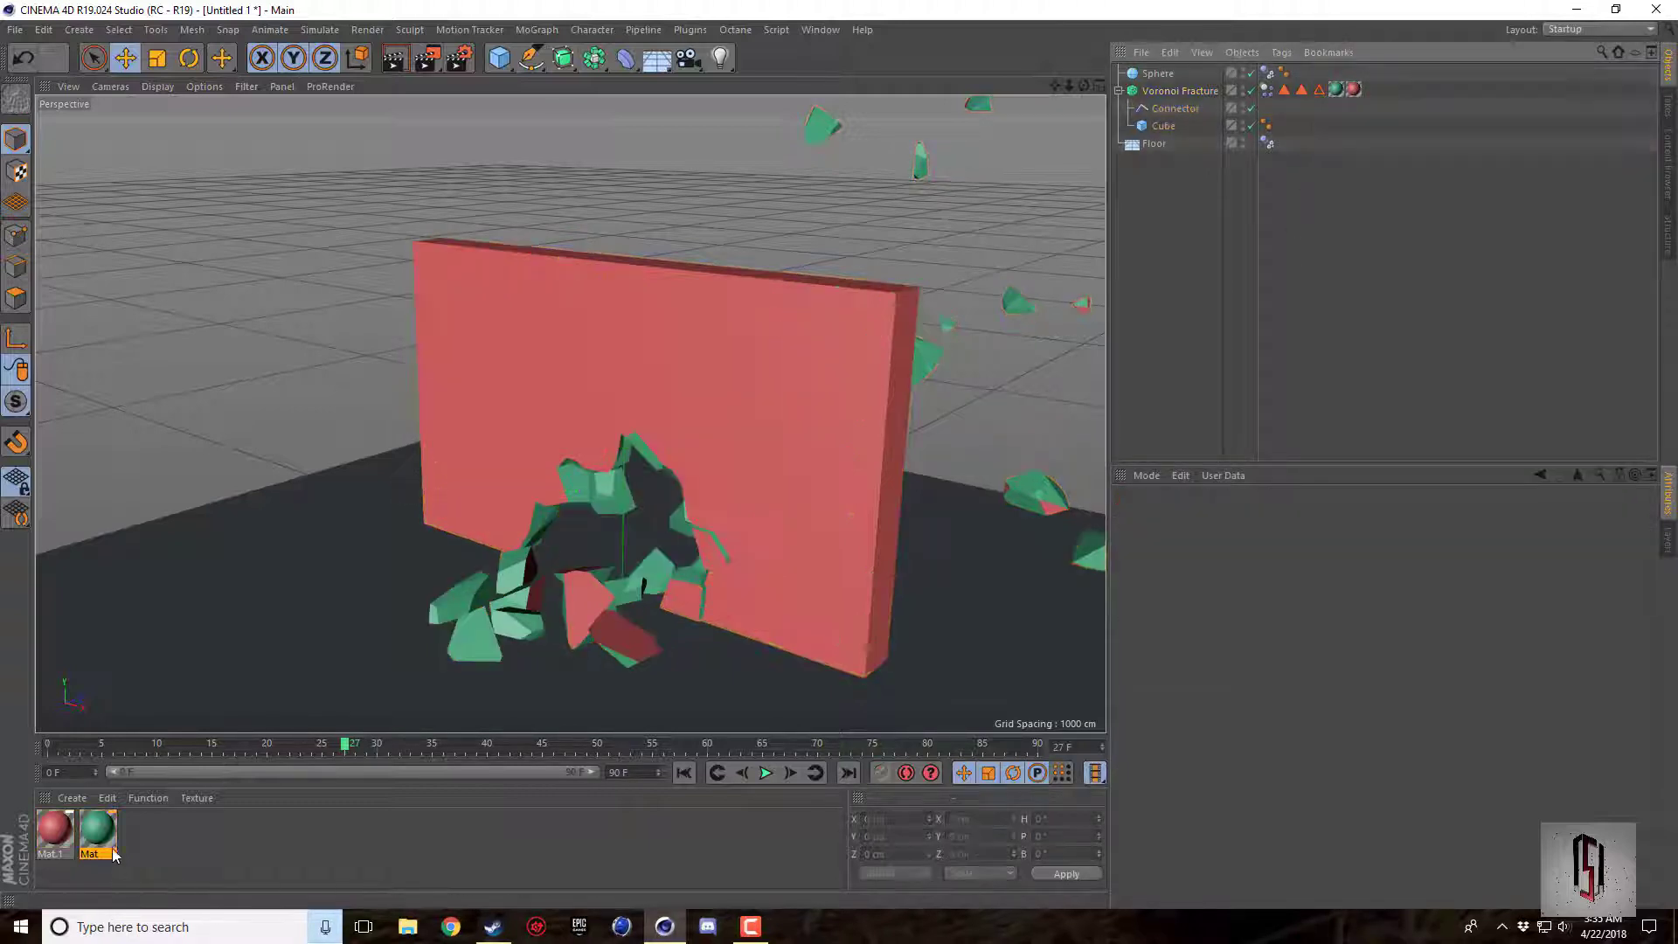
Duplicate Mat as a purple Mat.2 and apply it to the wall limited to Surface Break Edges.
ctrl+drag(94, 842, 139, 835)
double_click(140, 833)
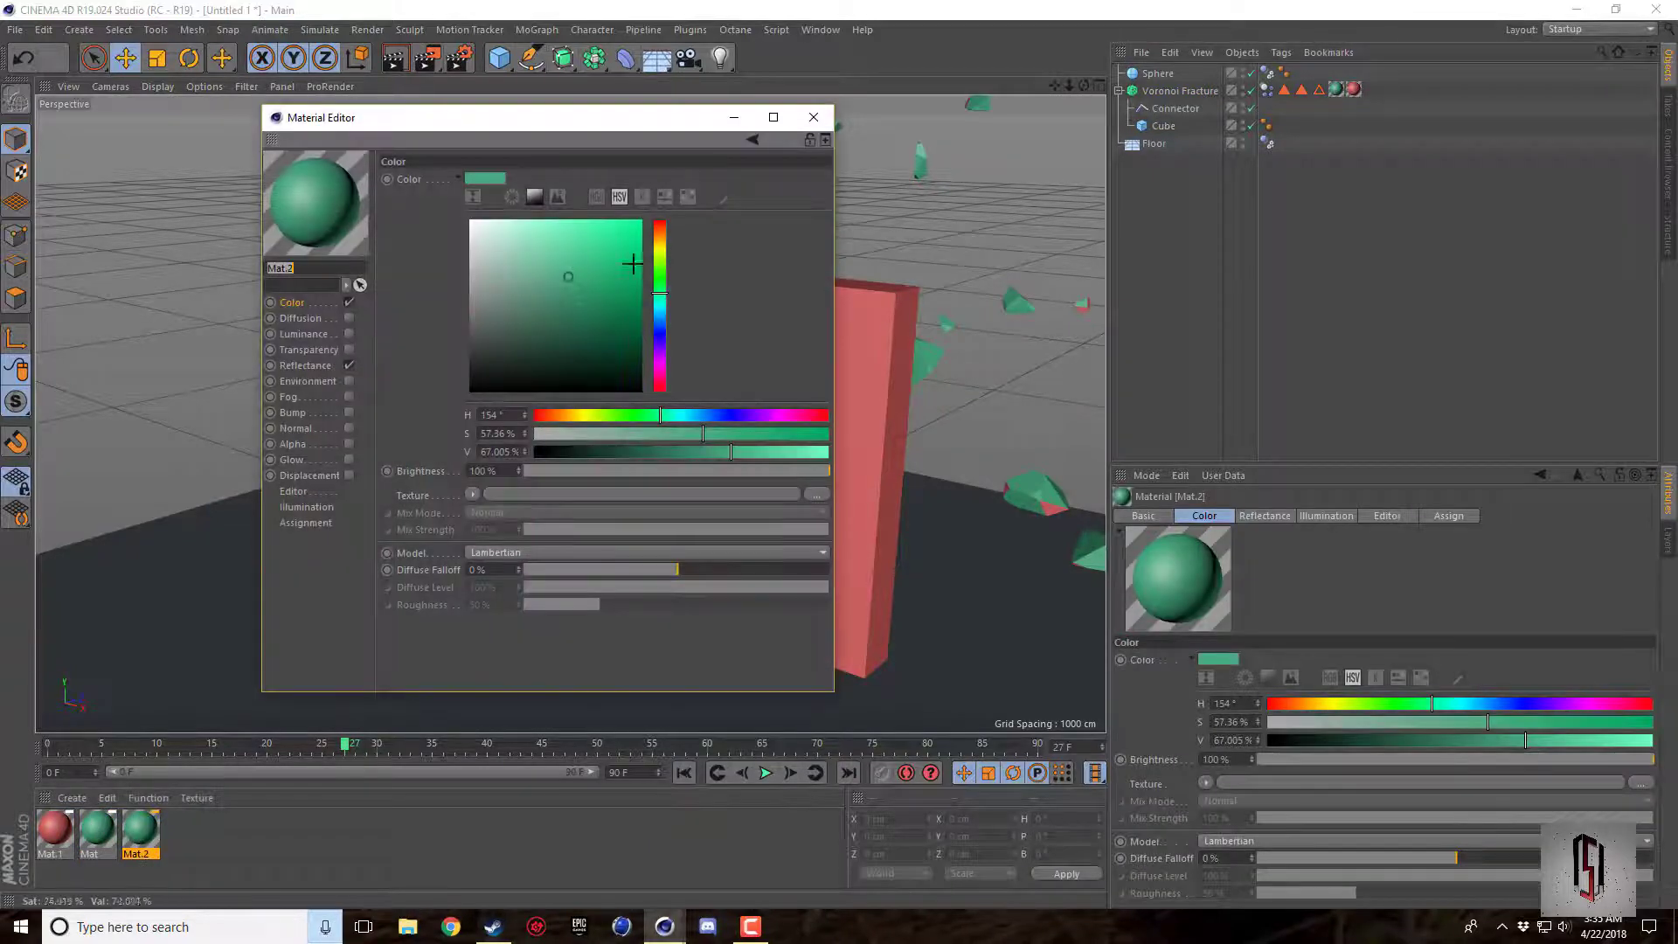
click(660, 349)
click(598, 261)
click(814, 118)
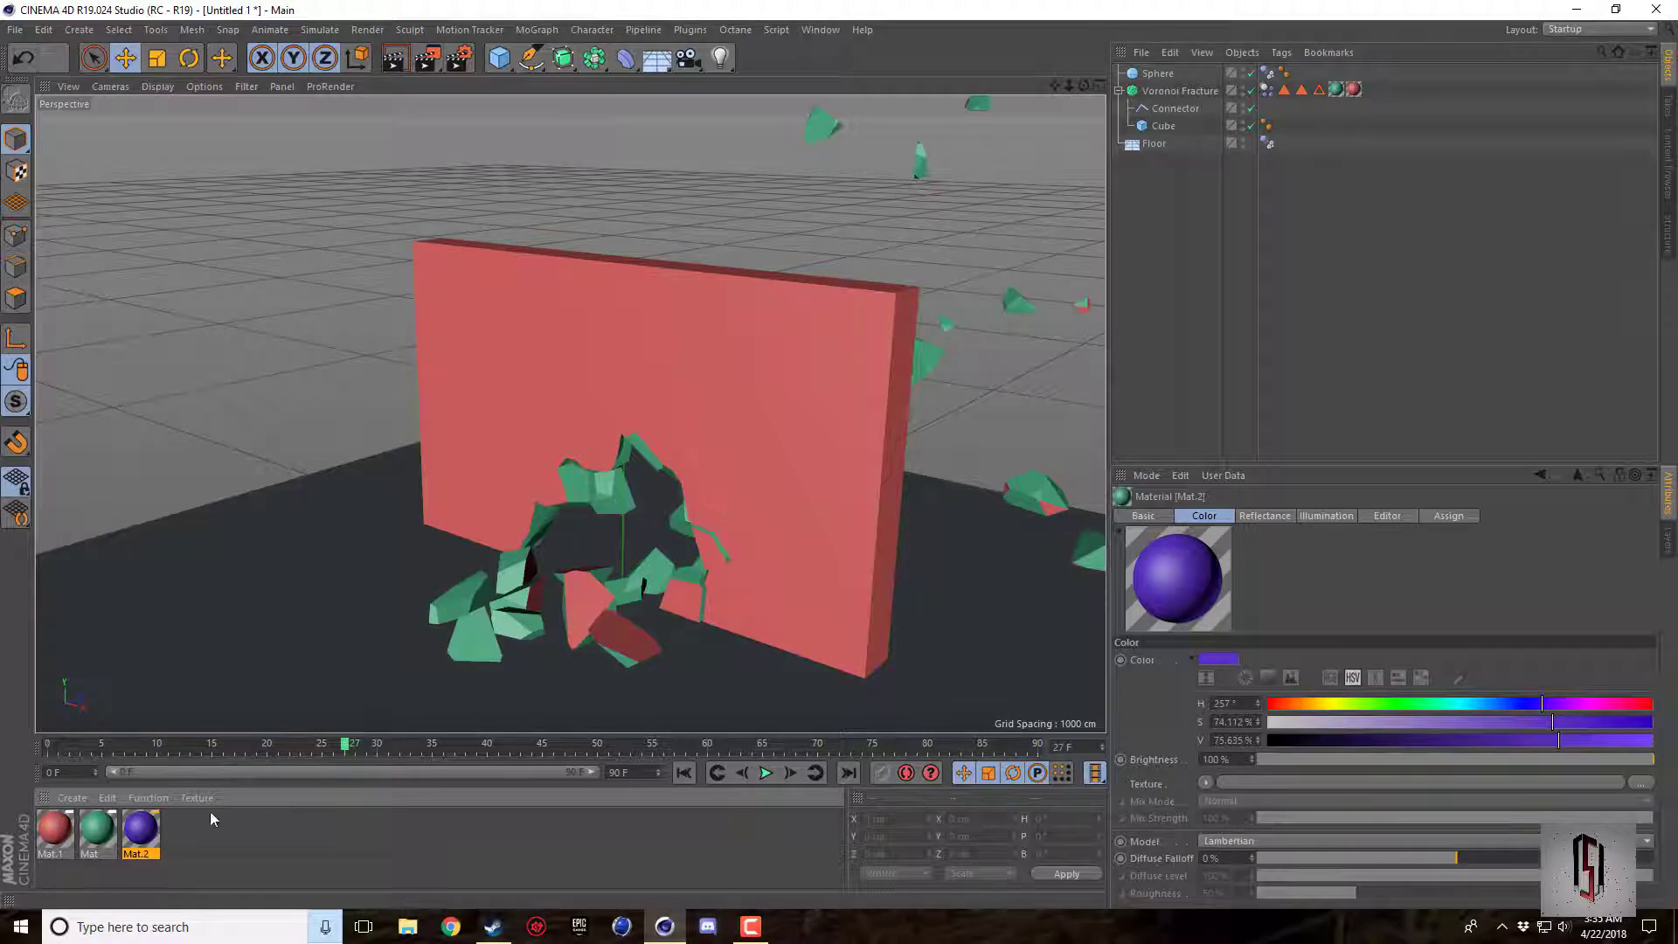
drag(140, 830, 722, 403)
drag(1319, 89, 1252, 579)
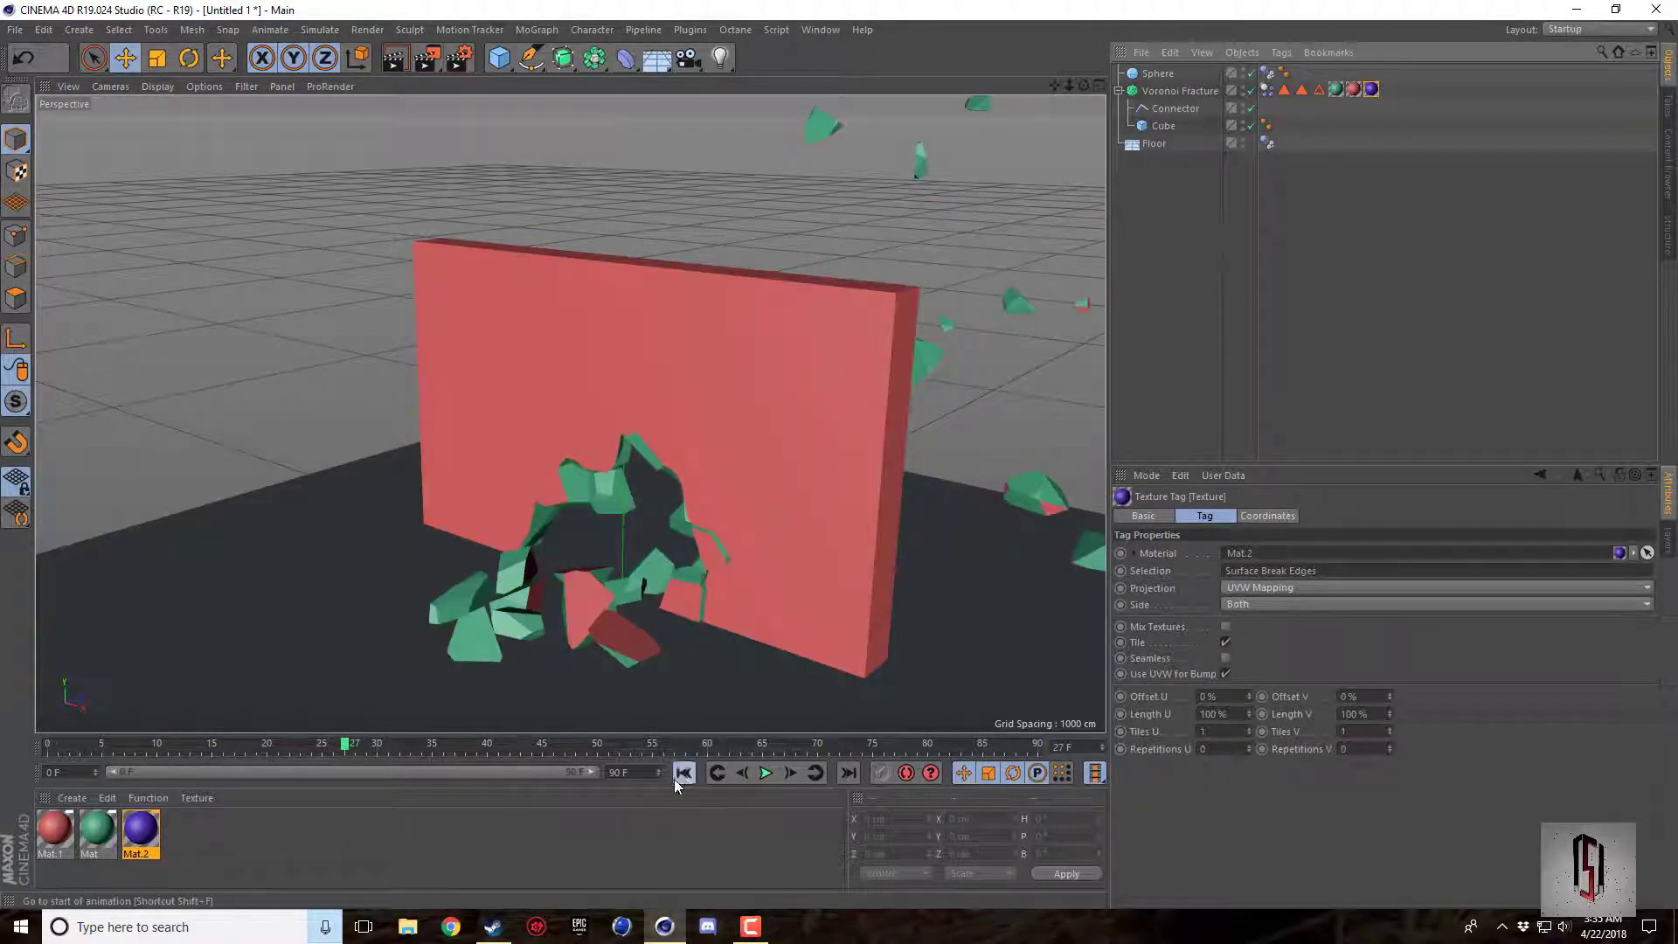
Replay the fracture animation, pause at frame 53, and render that frame.
click(684, 773)
click(765, 773)
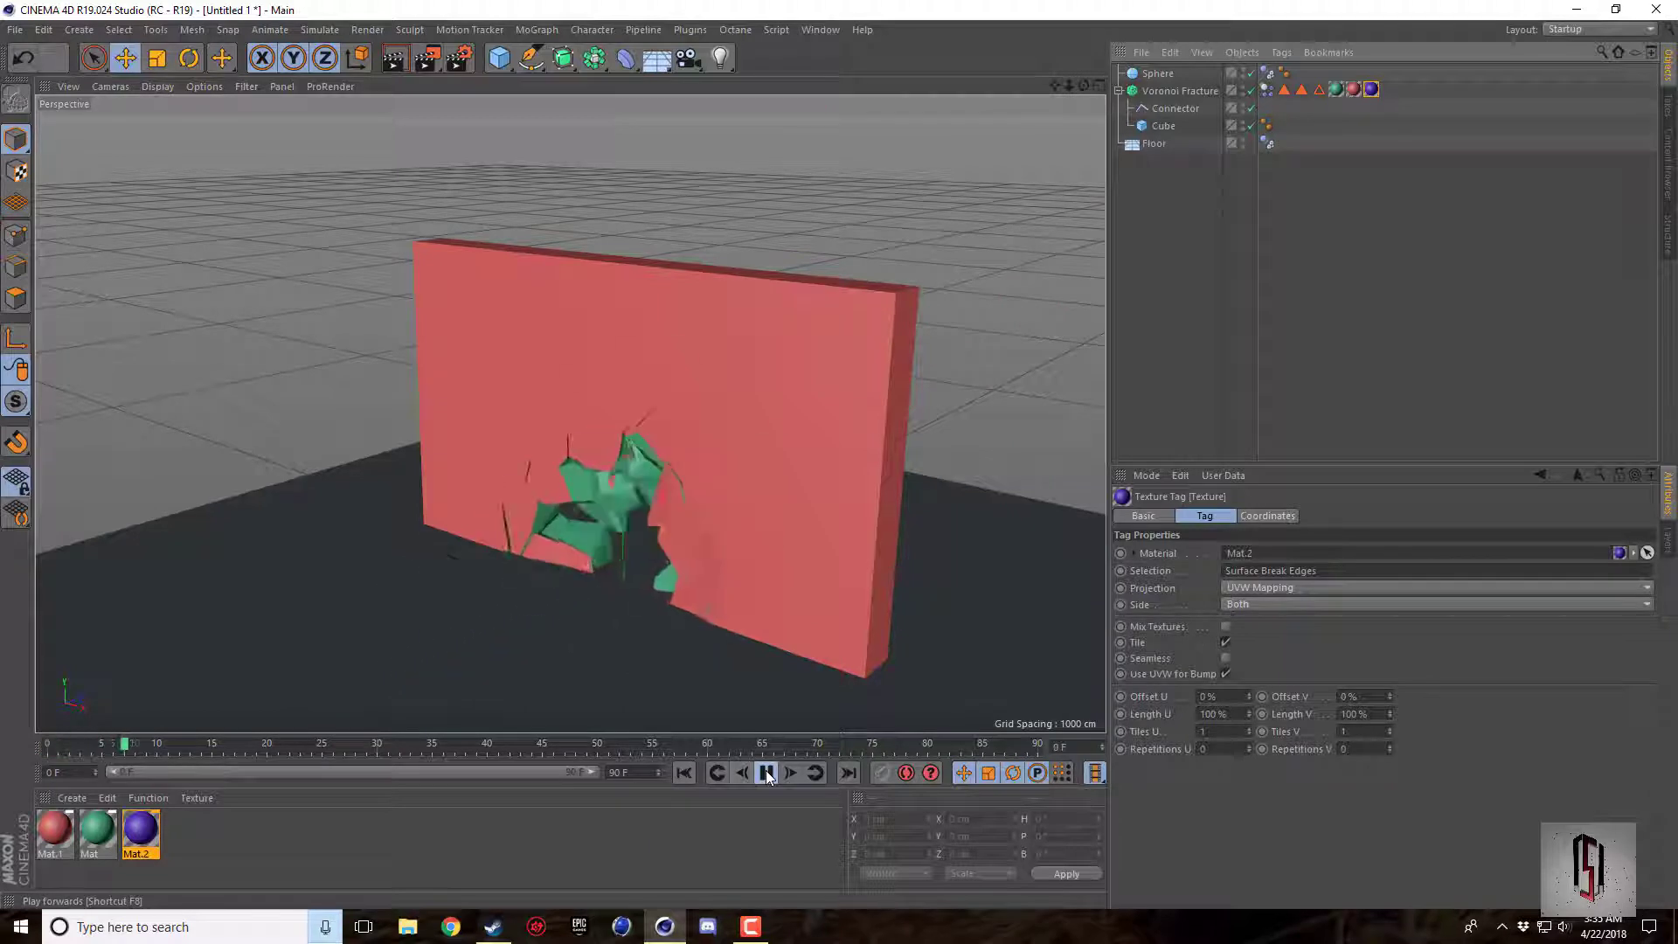
click(411, 76)
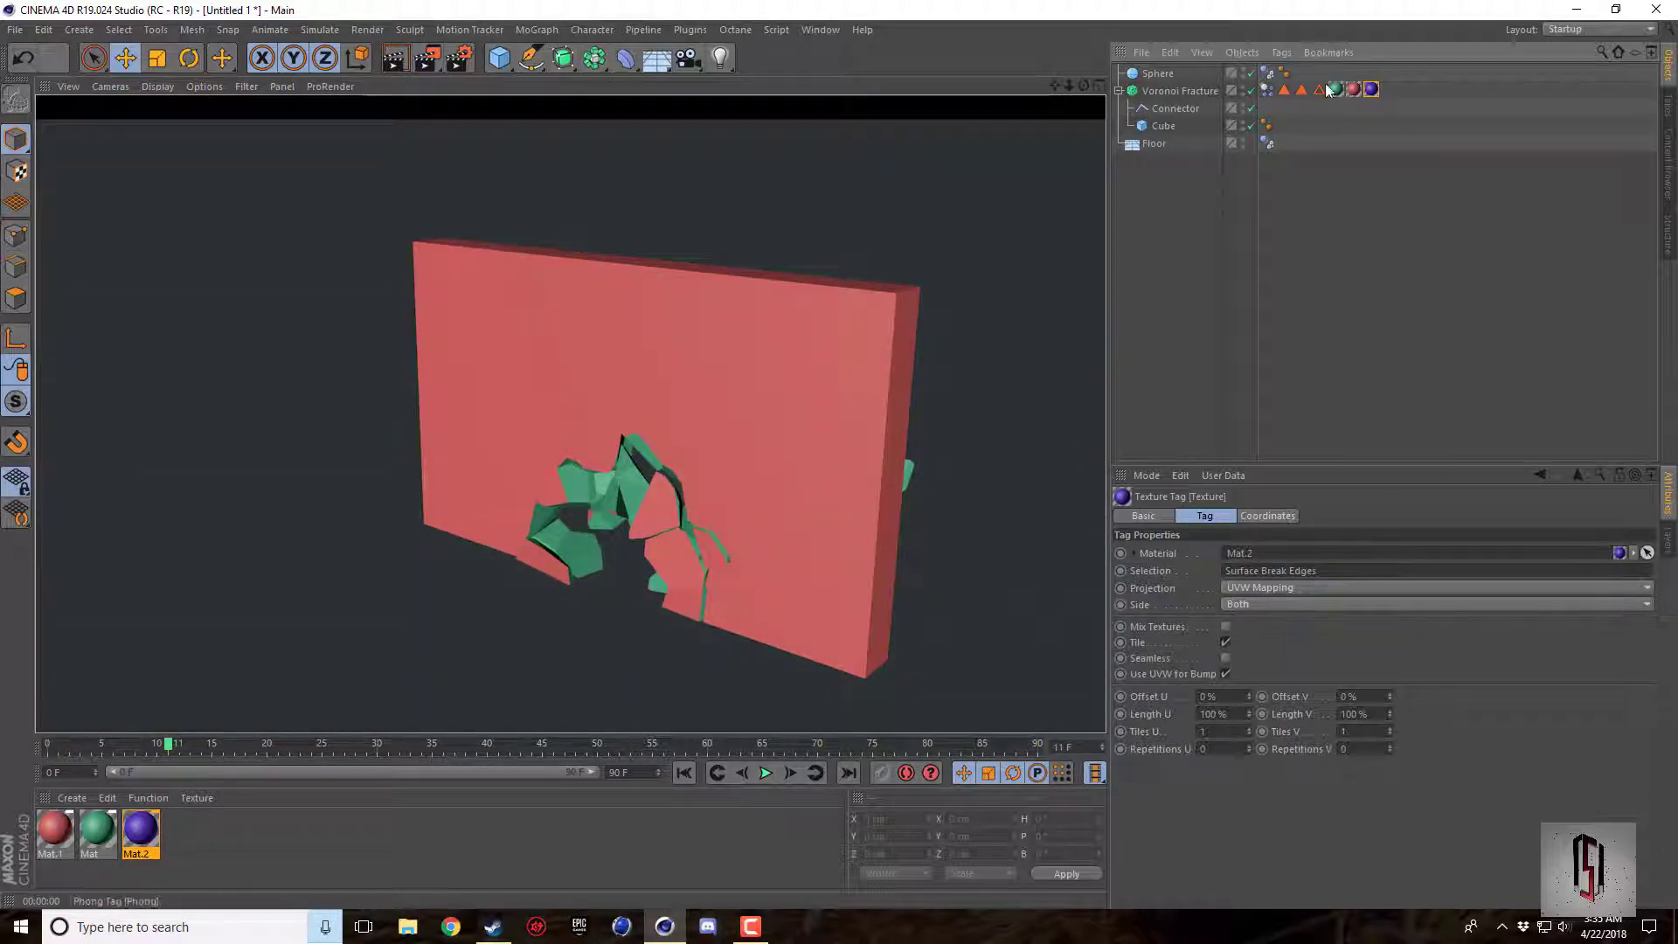
click(765, 773)
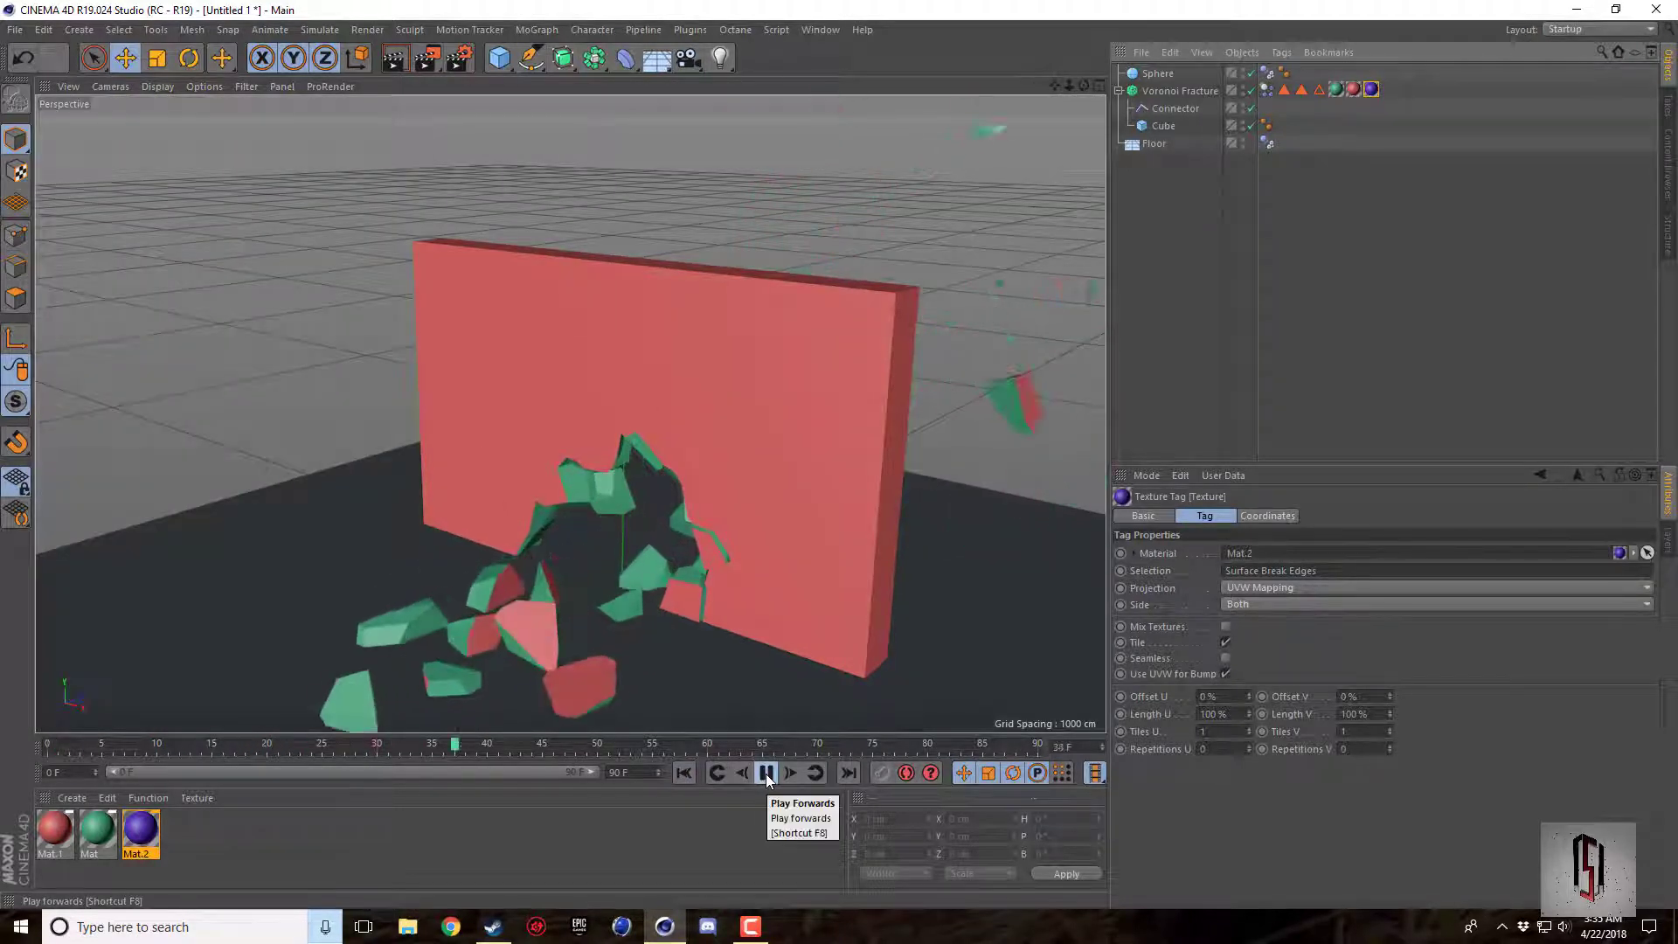
click(766, 772)
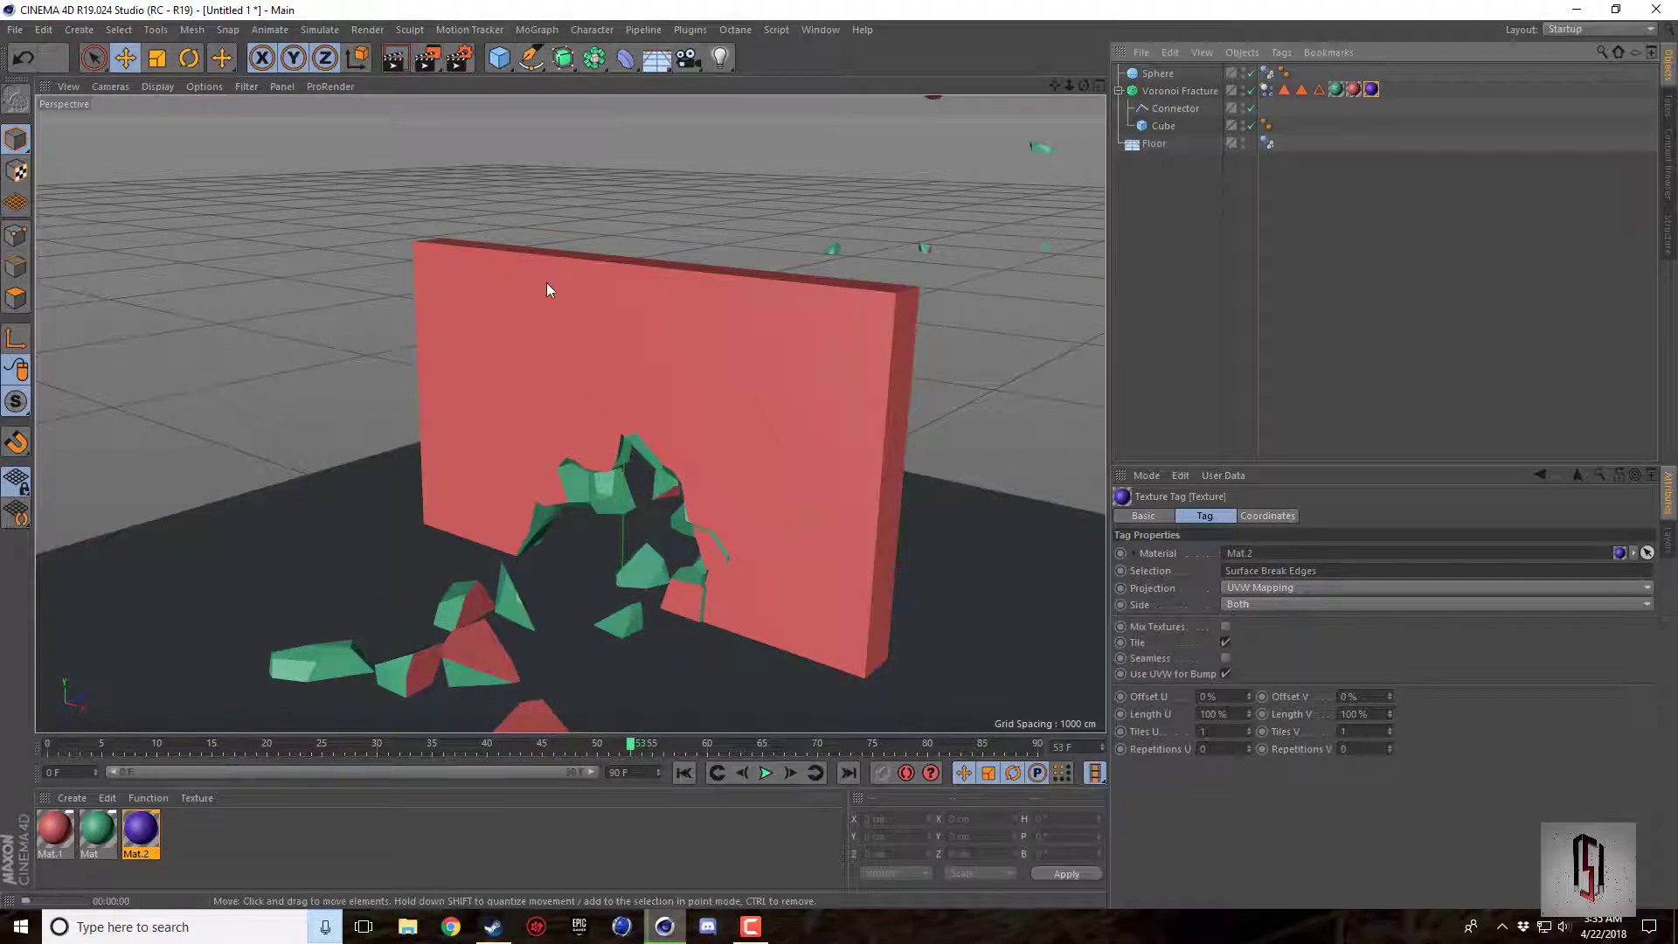
key(ctrl+r)
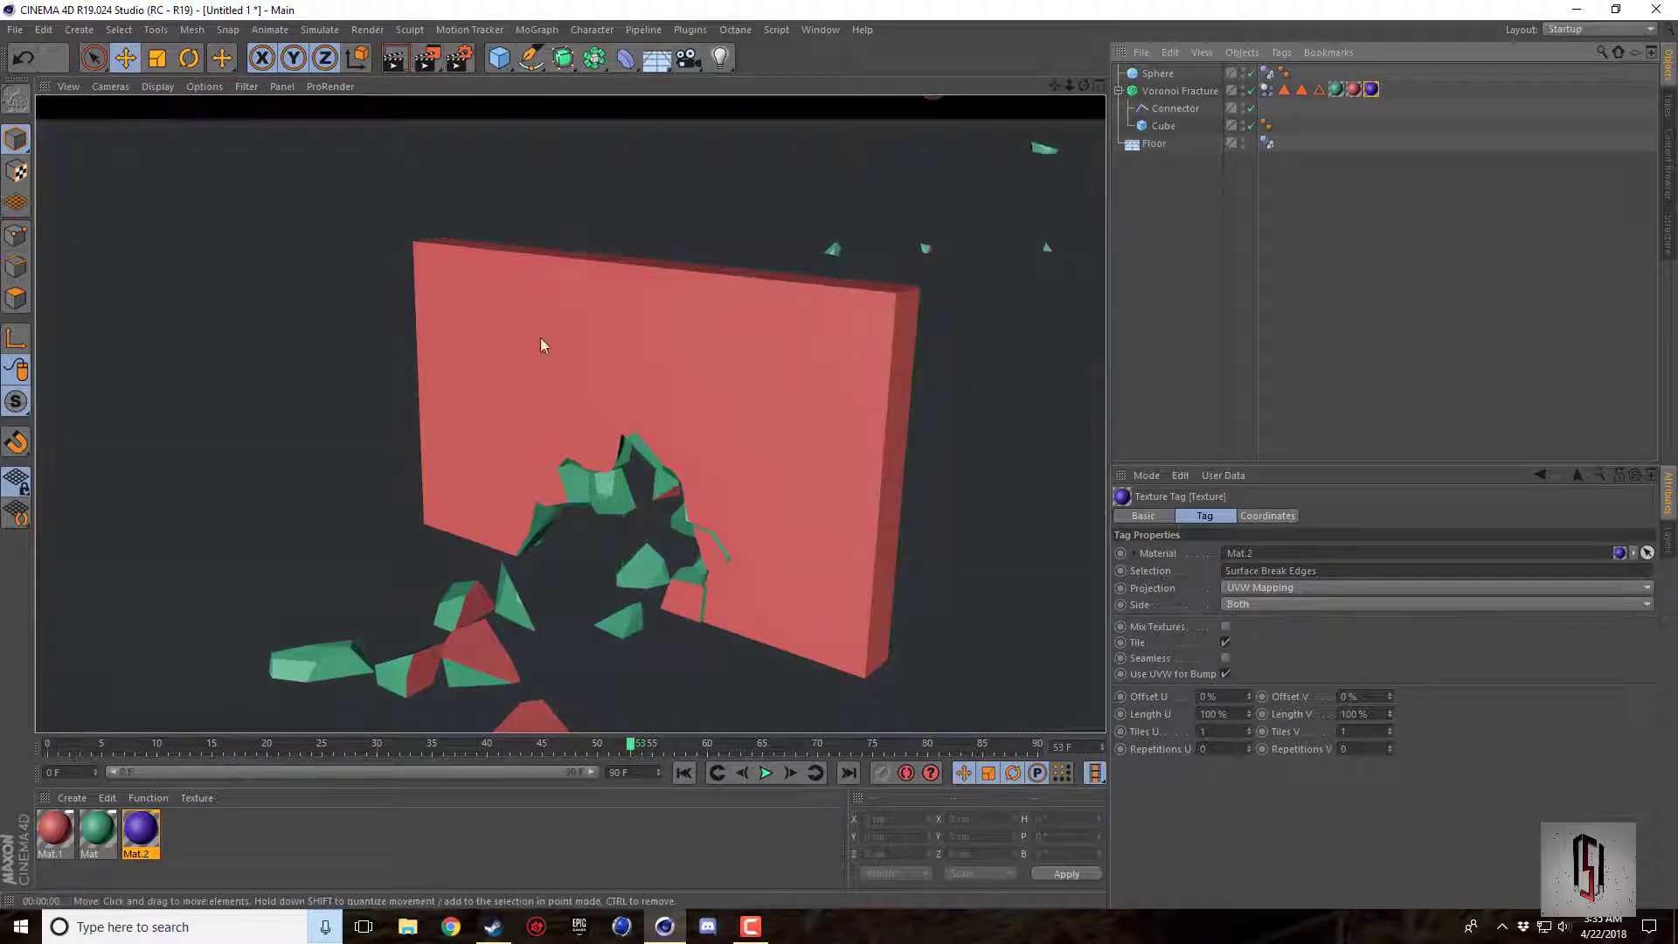
click(1180, 91)
click(1370, 531)
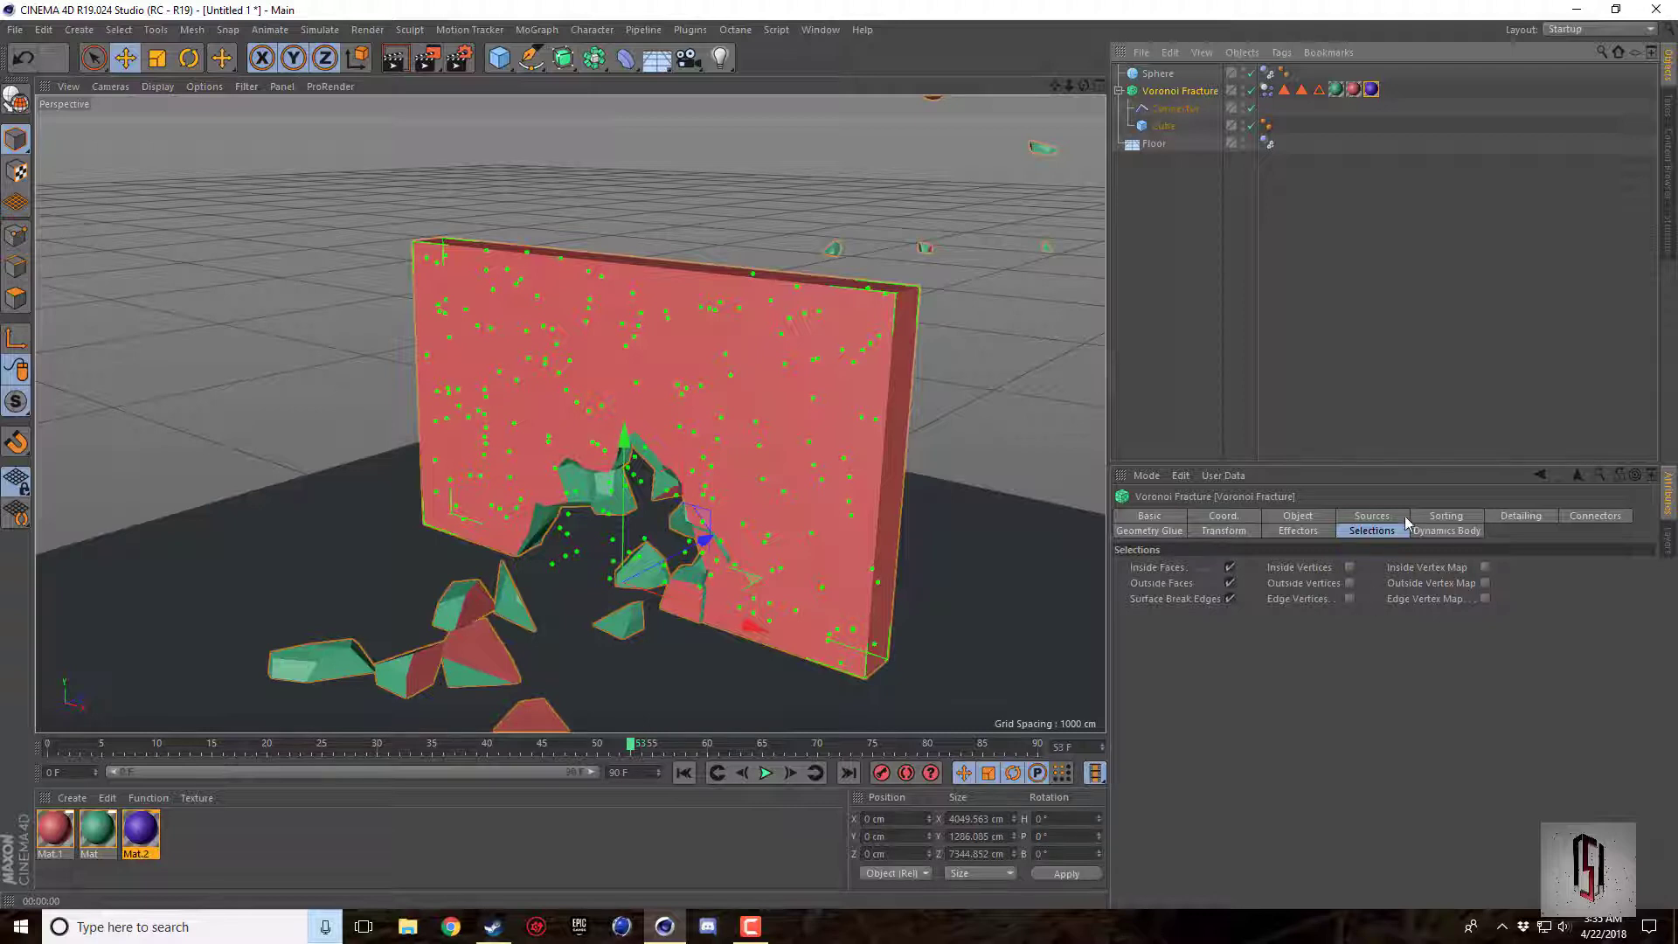
click(1448, 530)
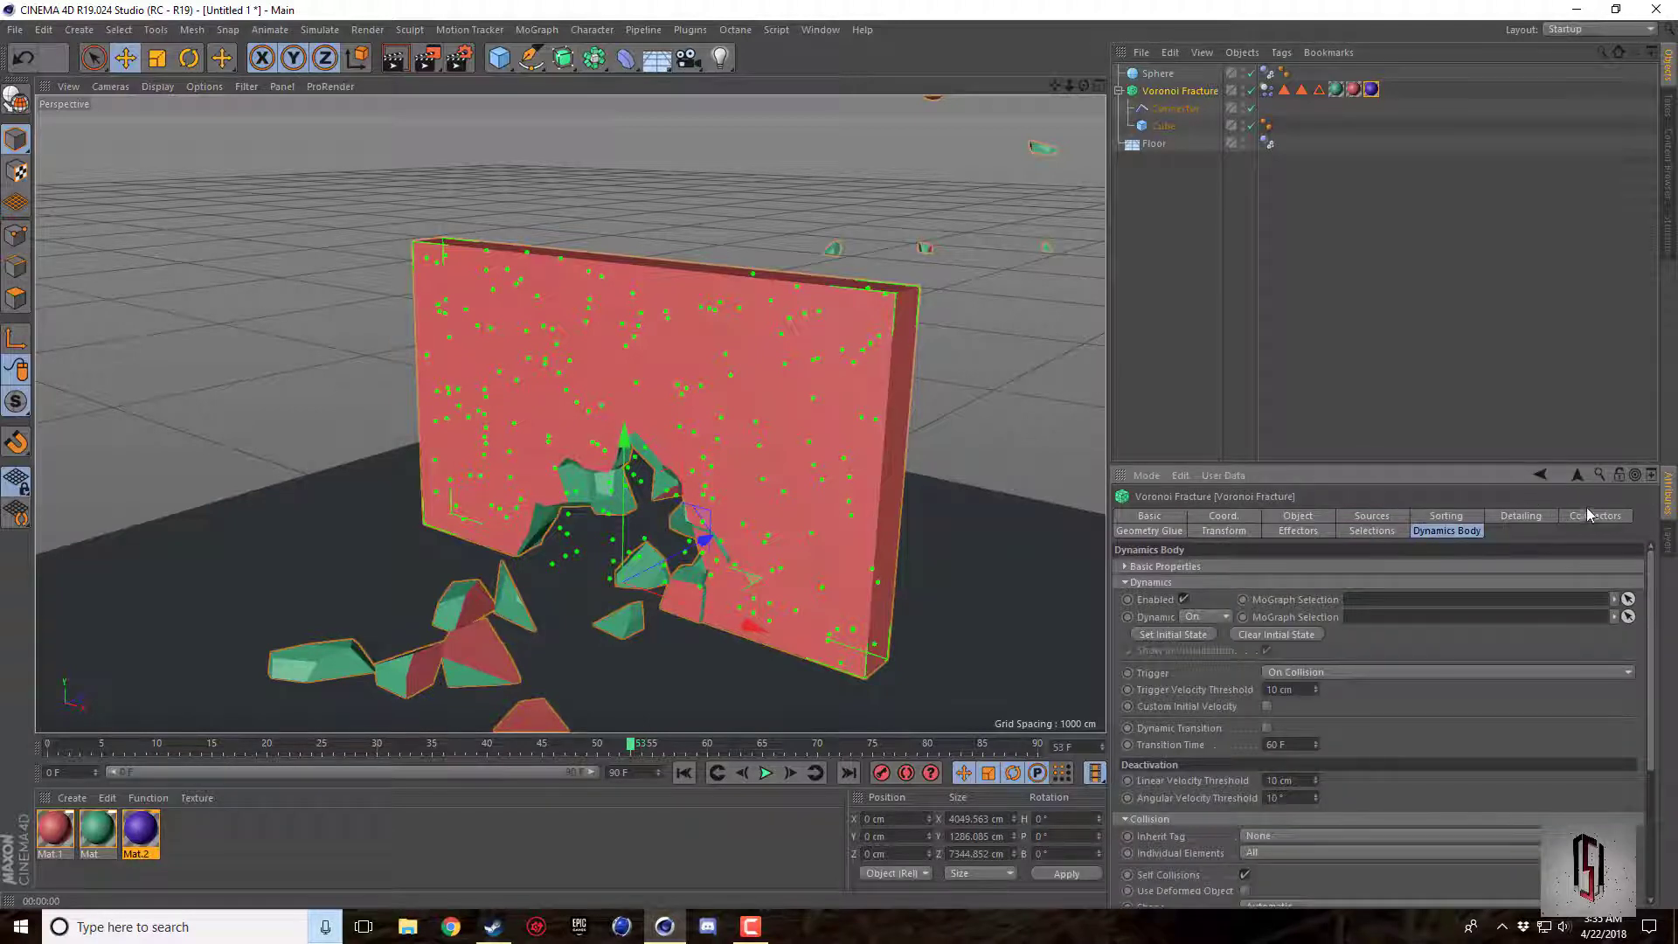
click(1522, 516)
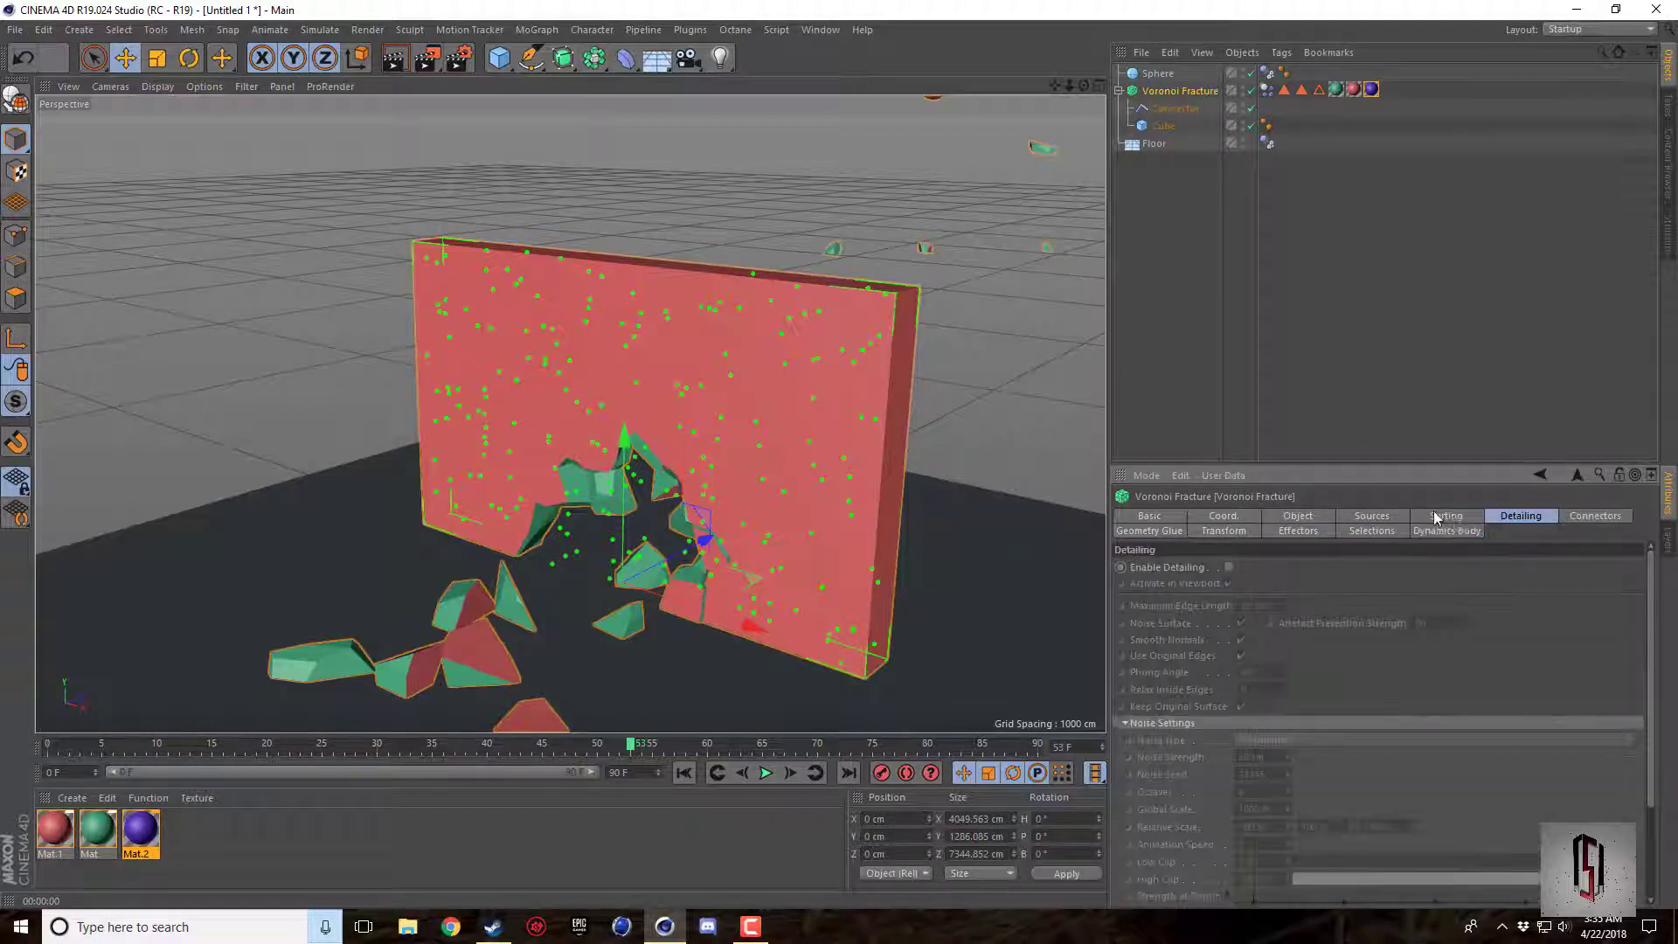
click(1270, 515)
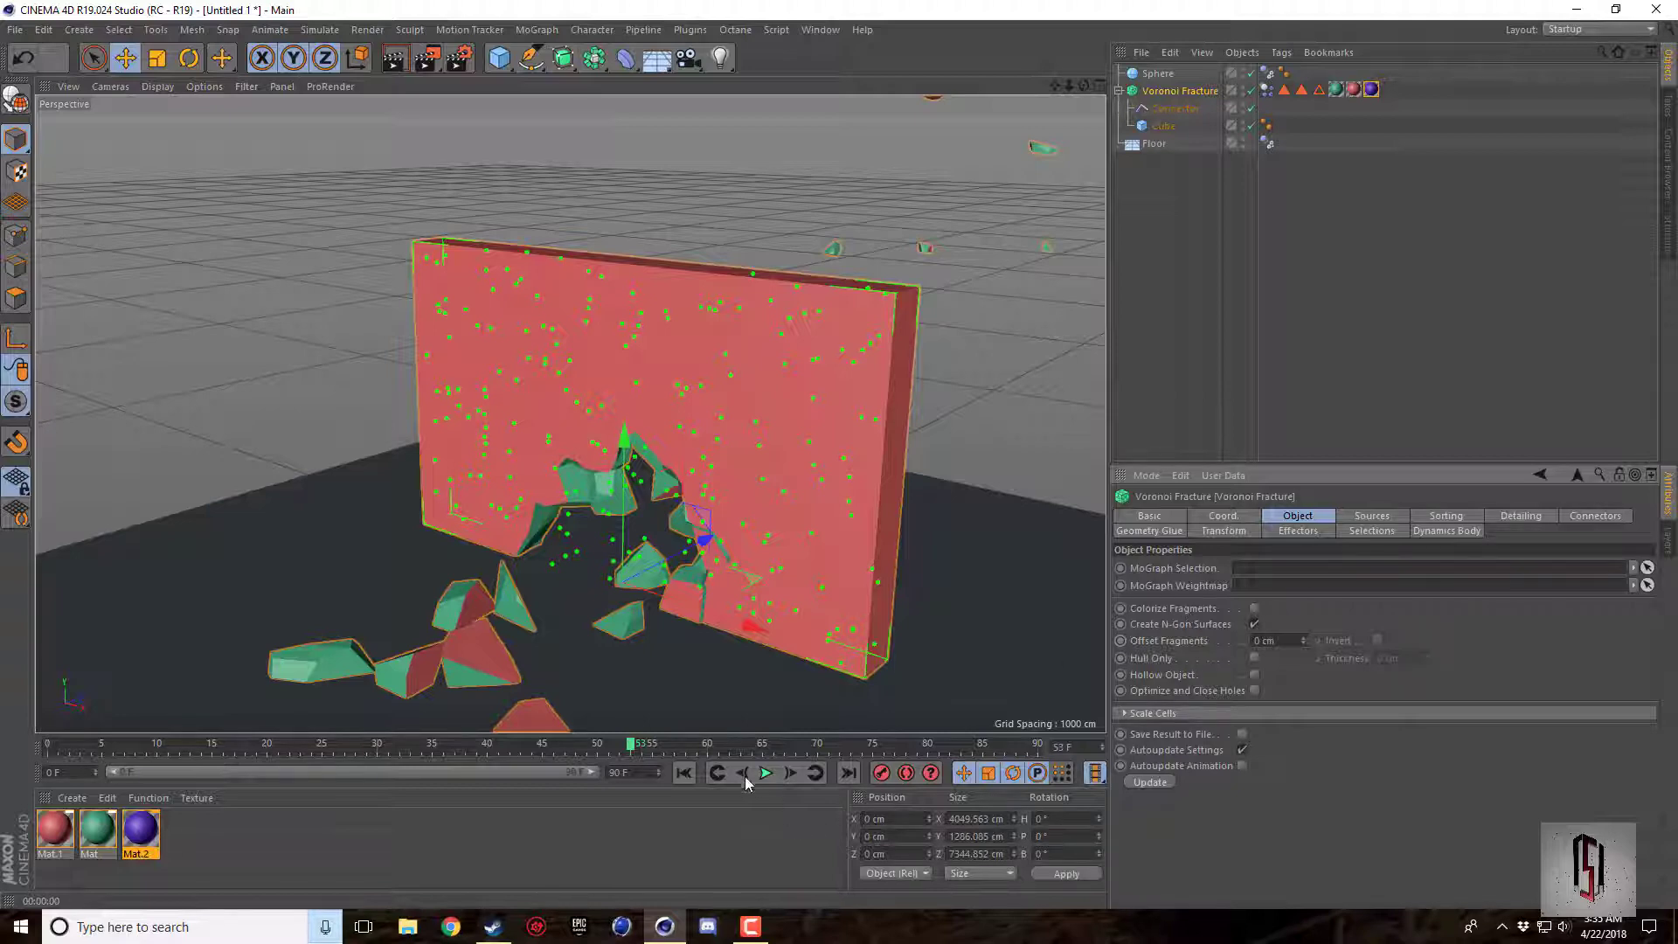
drag(1084, 85, 1084, 48)
alt+drag(622, 581, 1029, 201)
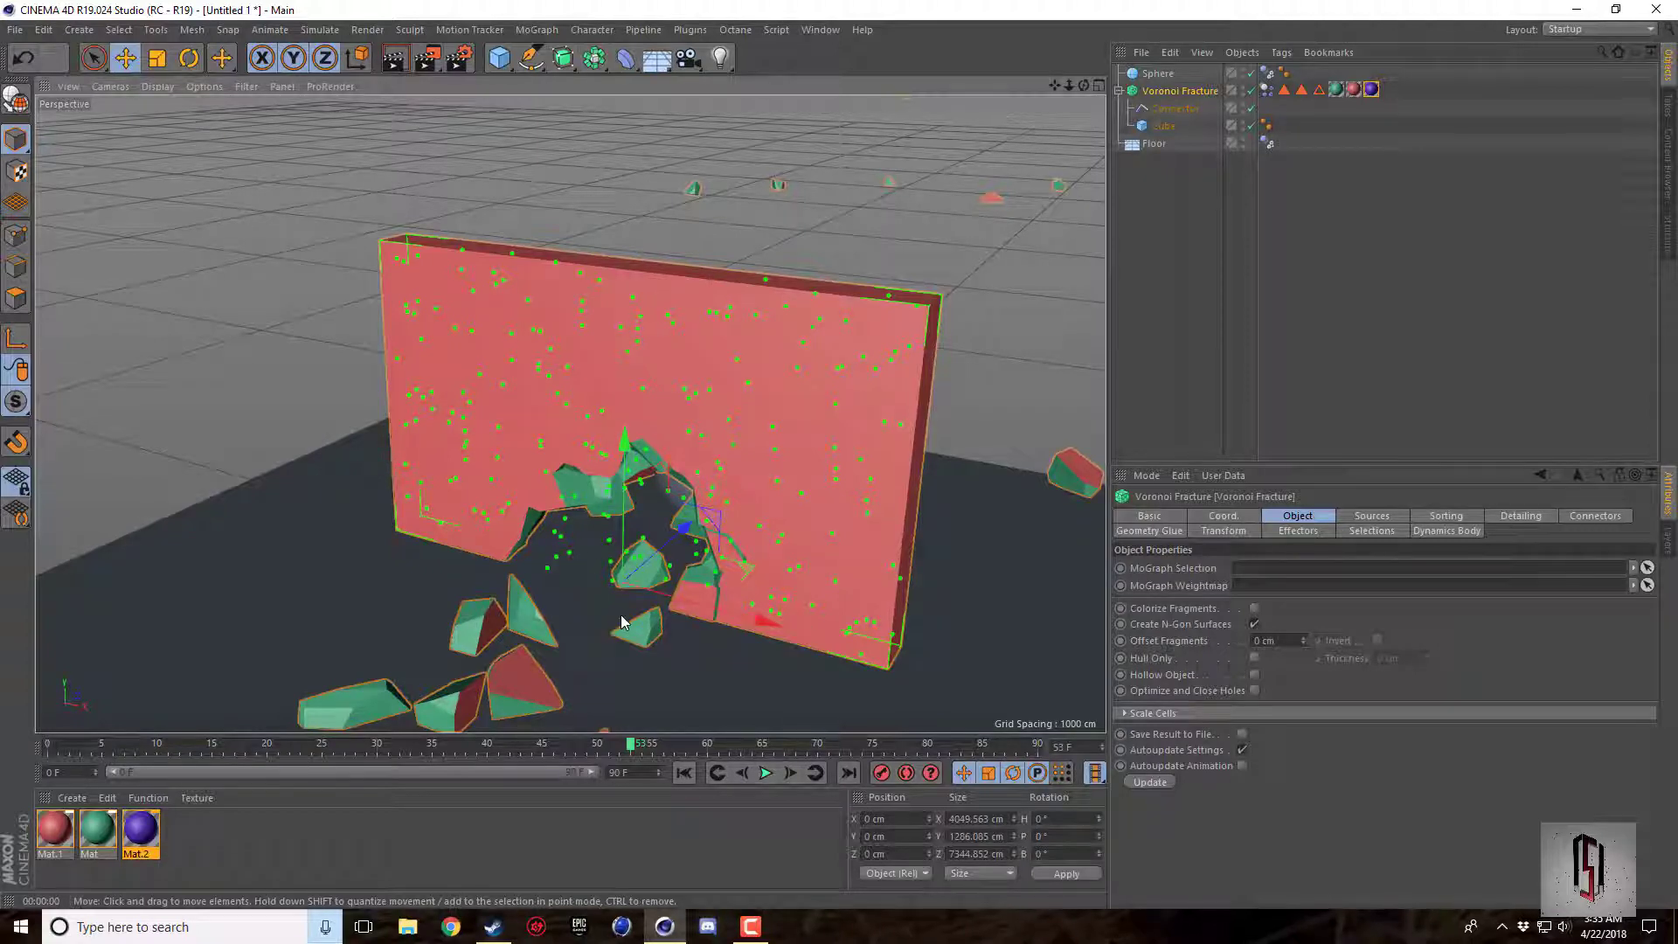
click(751, 927)
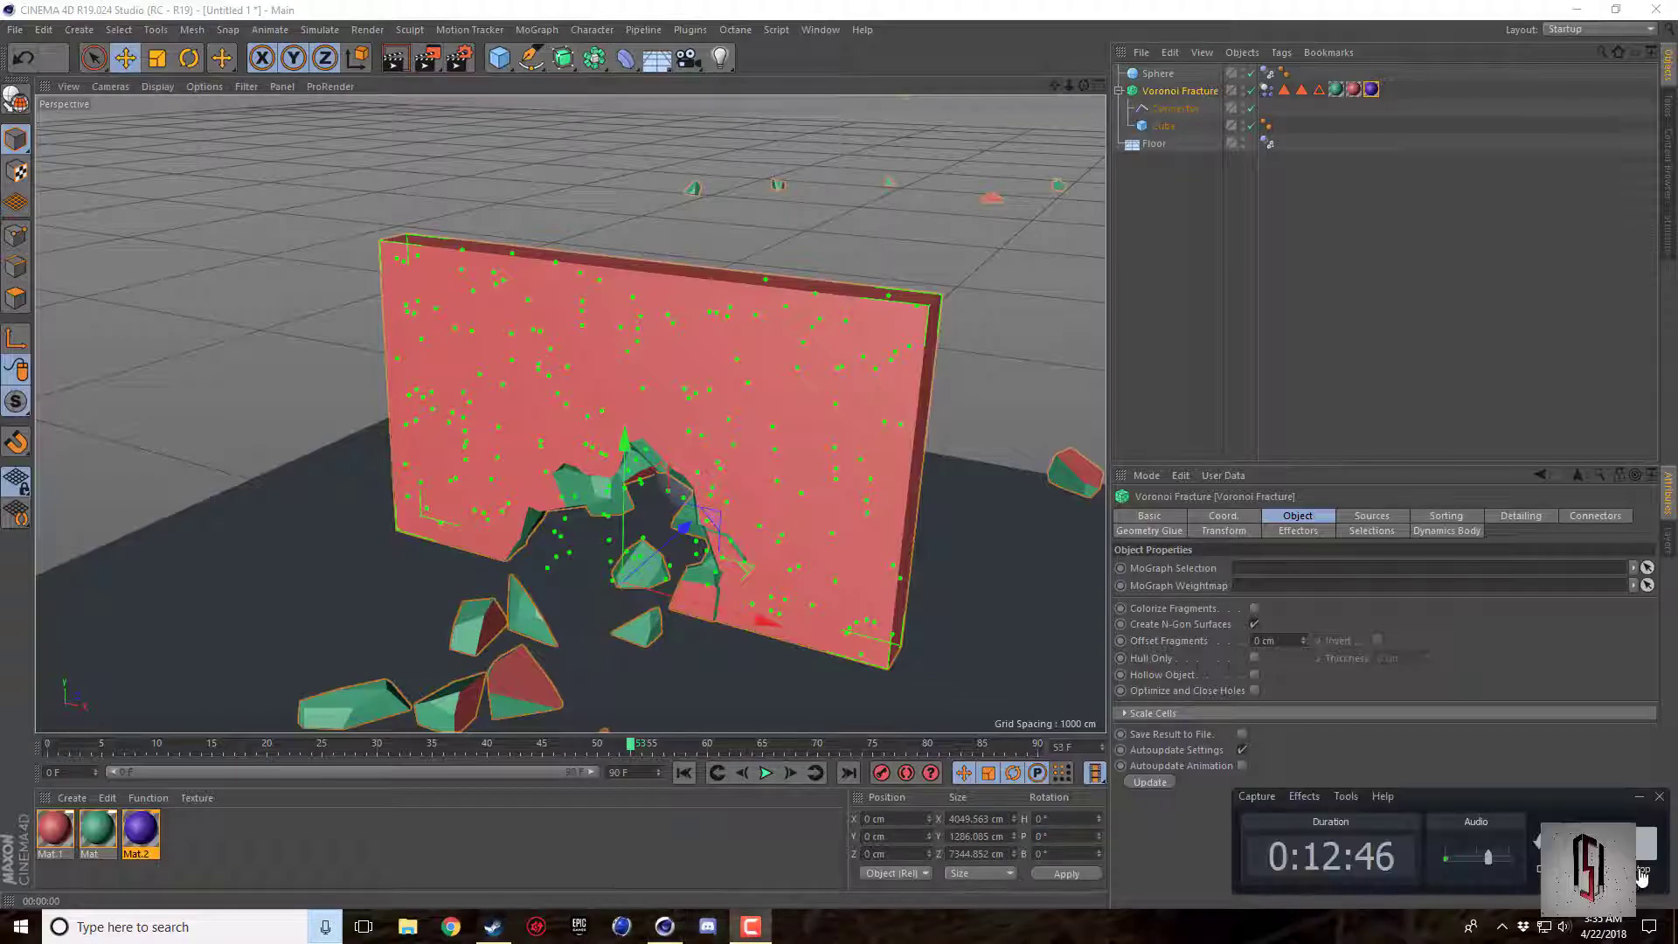